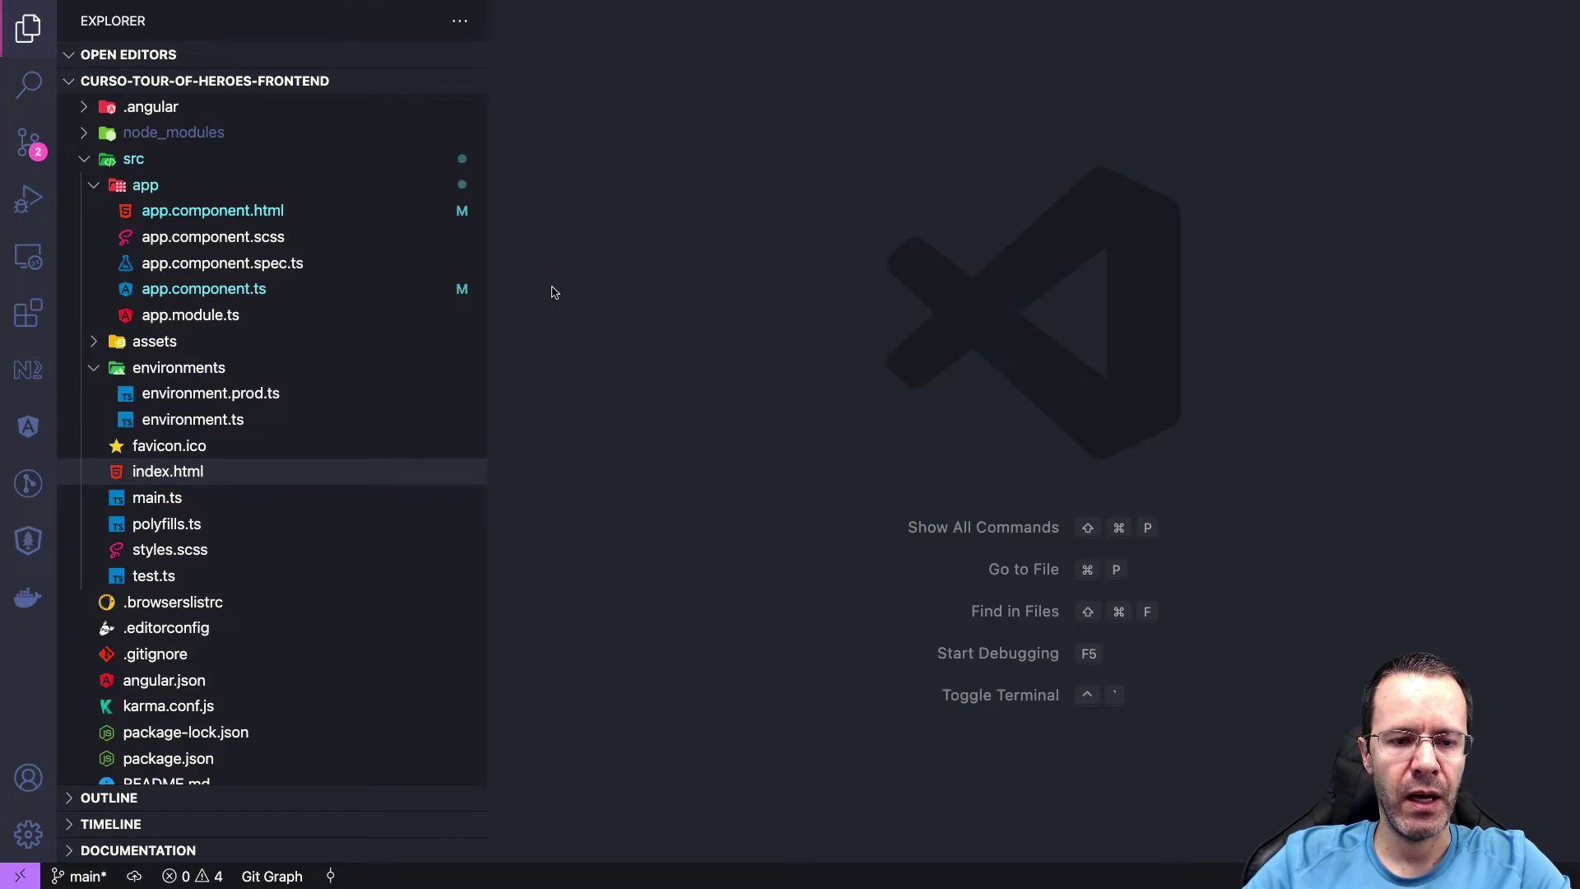
Change the index.html title to 'Tour Of Heroes', save it, and show the dev server output
left_click(187, 475)
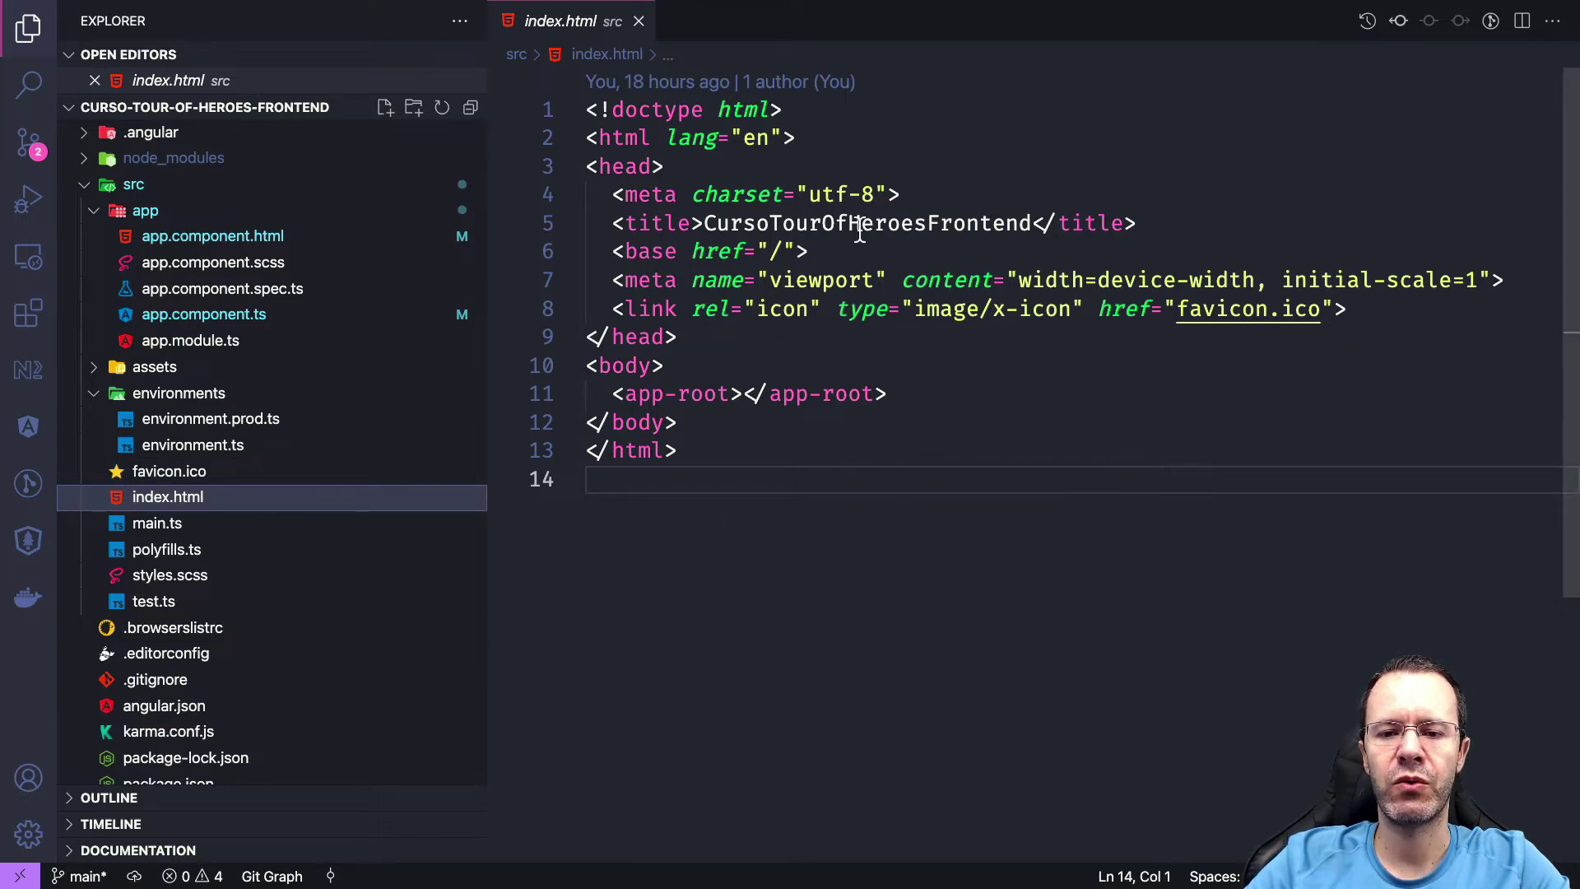
left_click(778, 228)
key("Left")
key("alt+BackSpace")
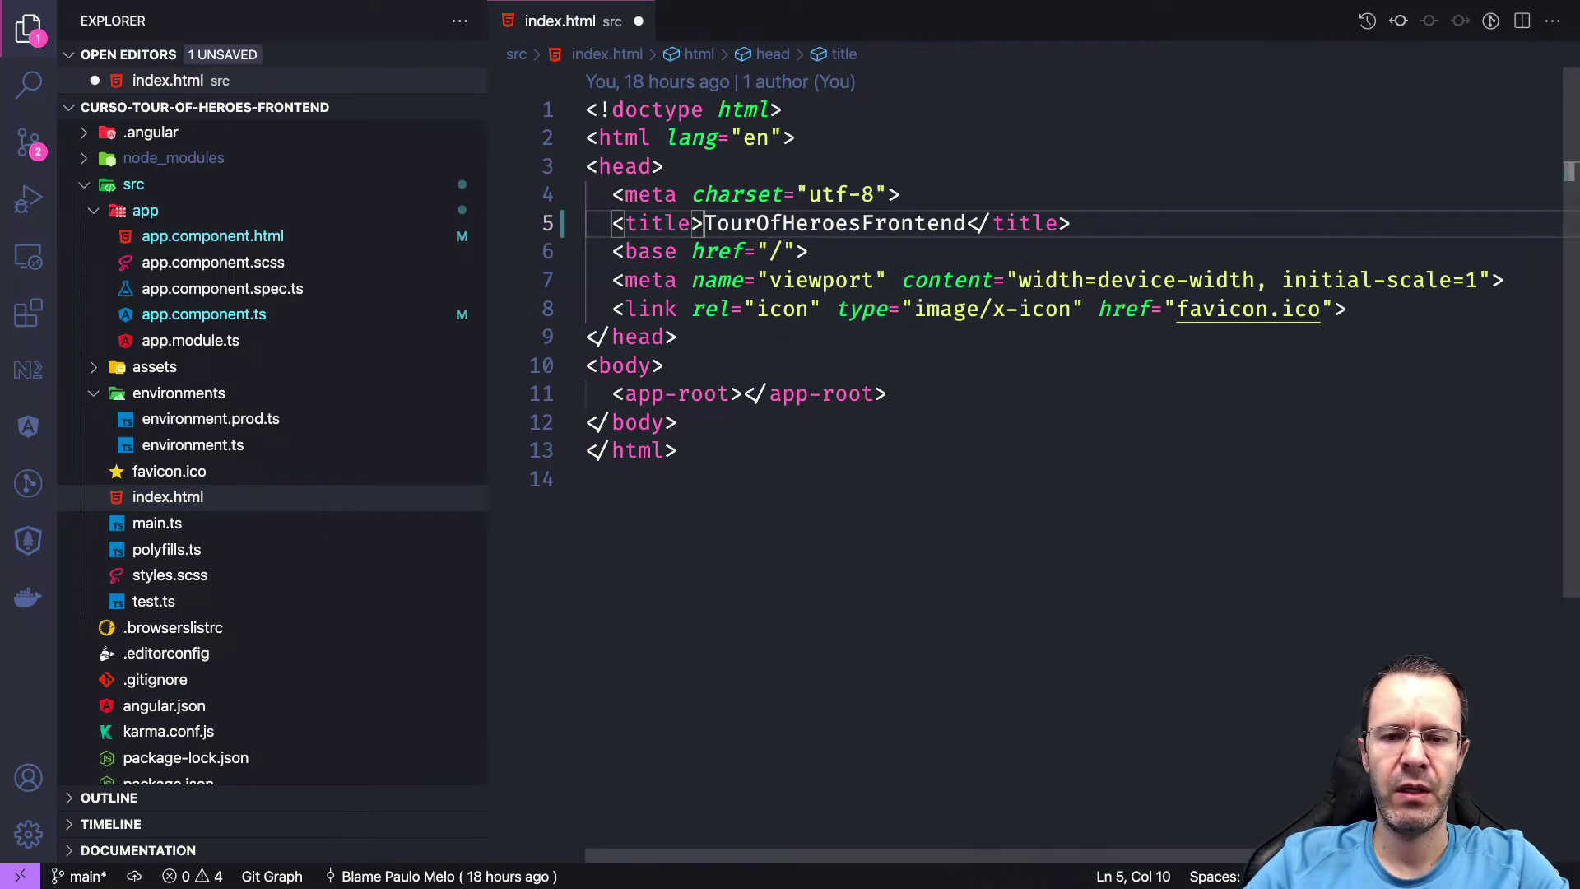
left_click(770, 226)
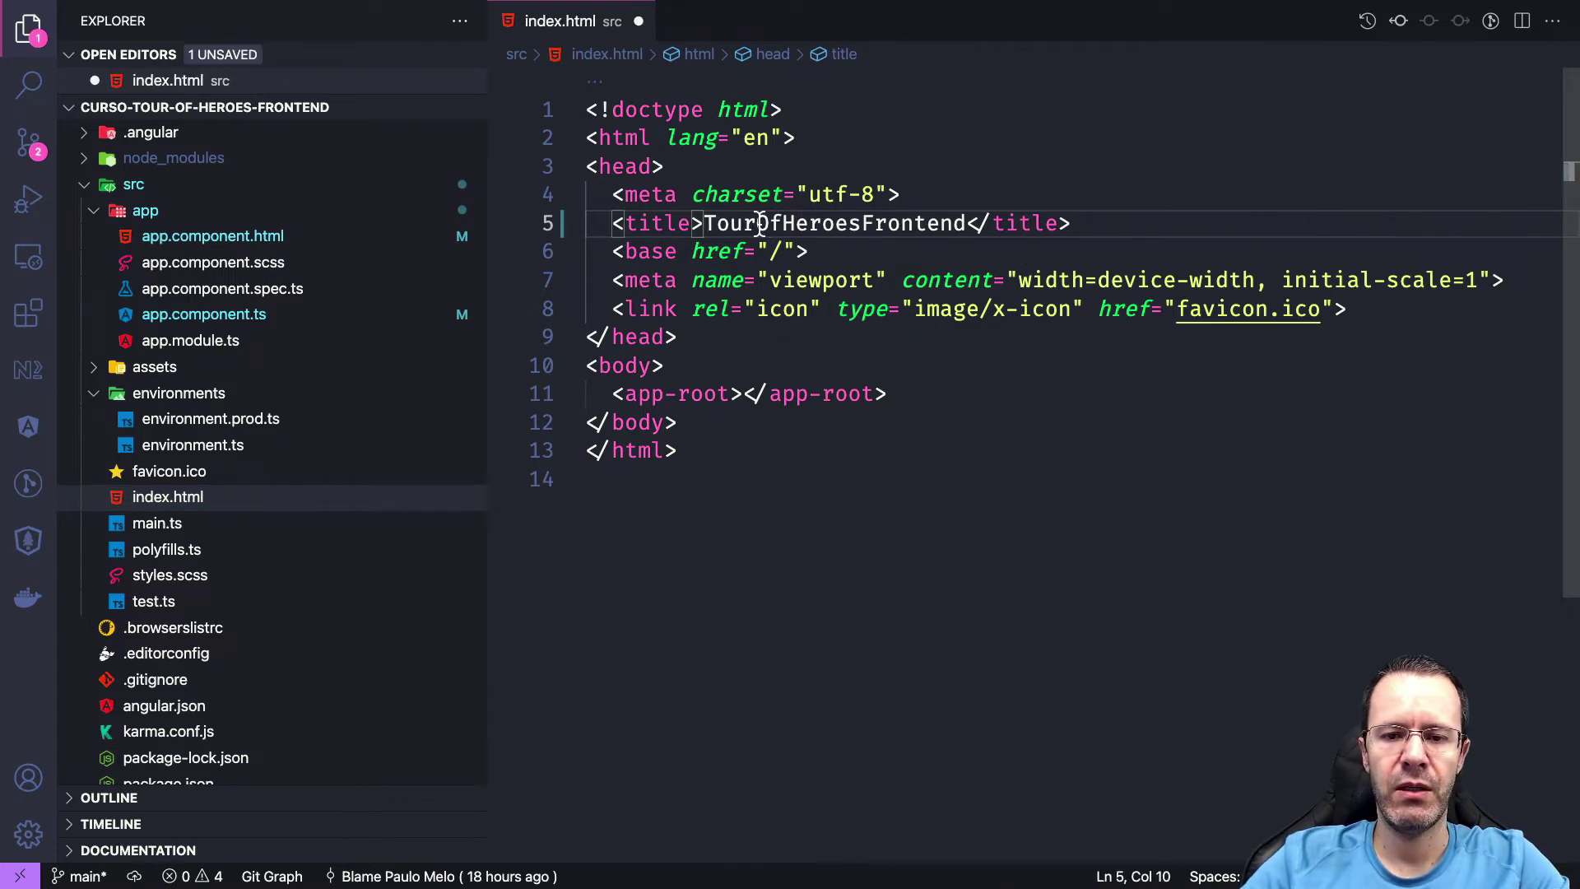
left_click(808, 231)
left_click_drag(887, 230, 994, 234)
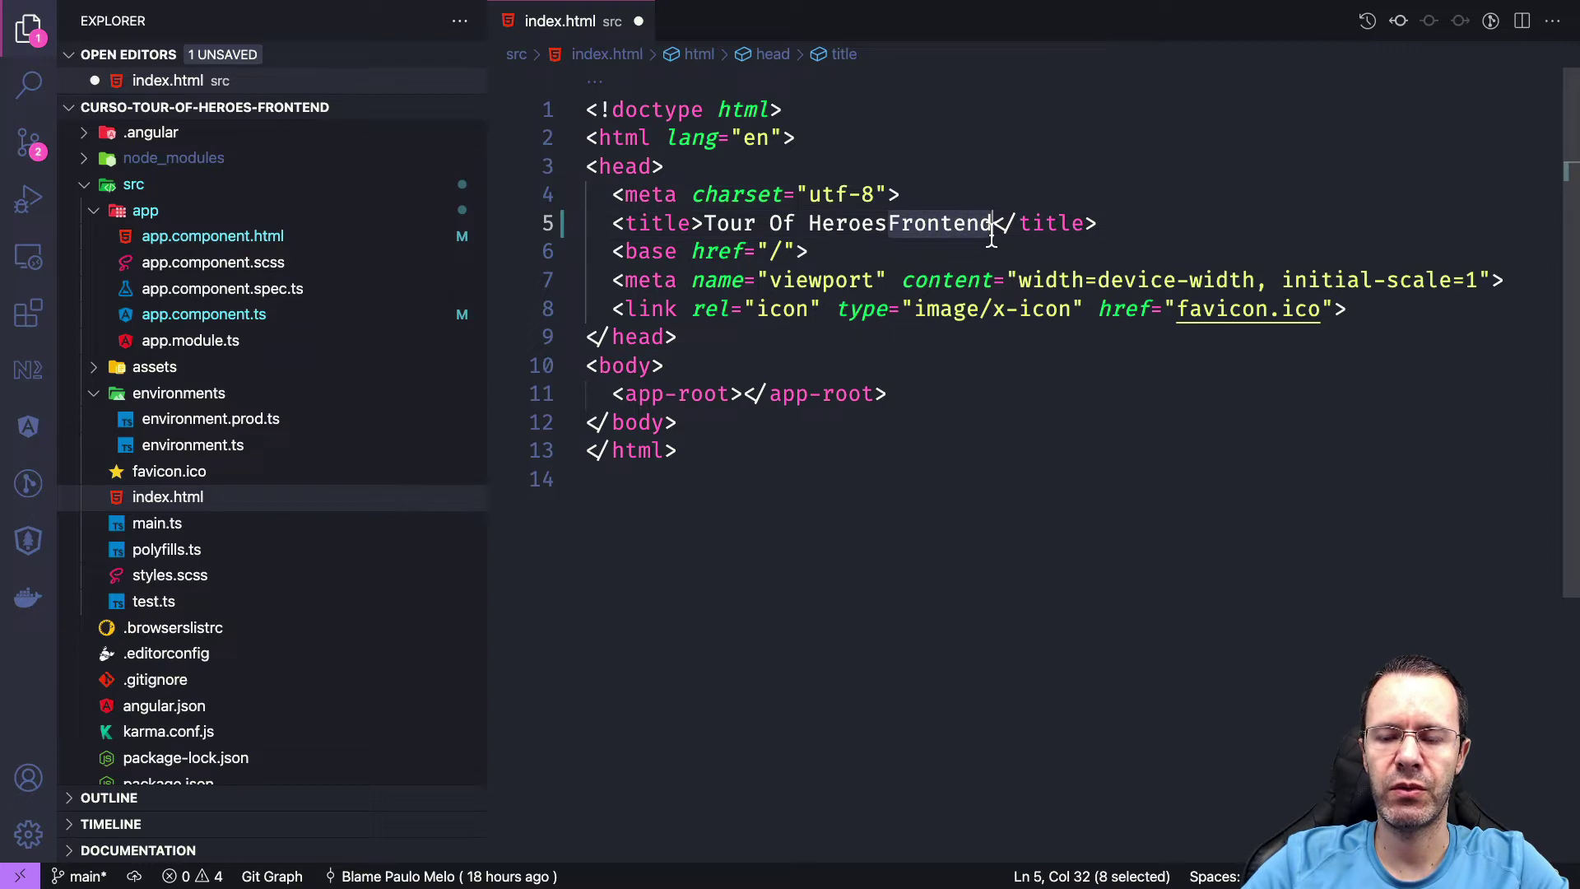
key("BackSpace")
key("ctrl+s")
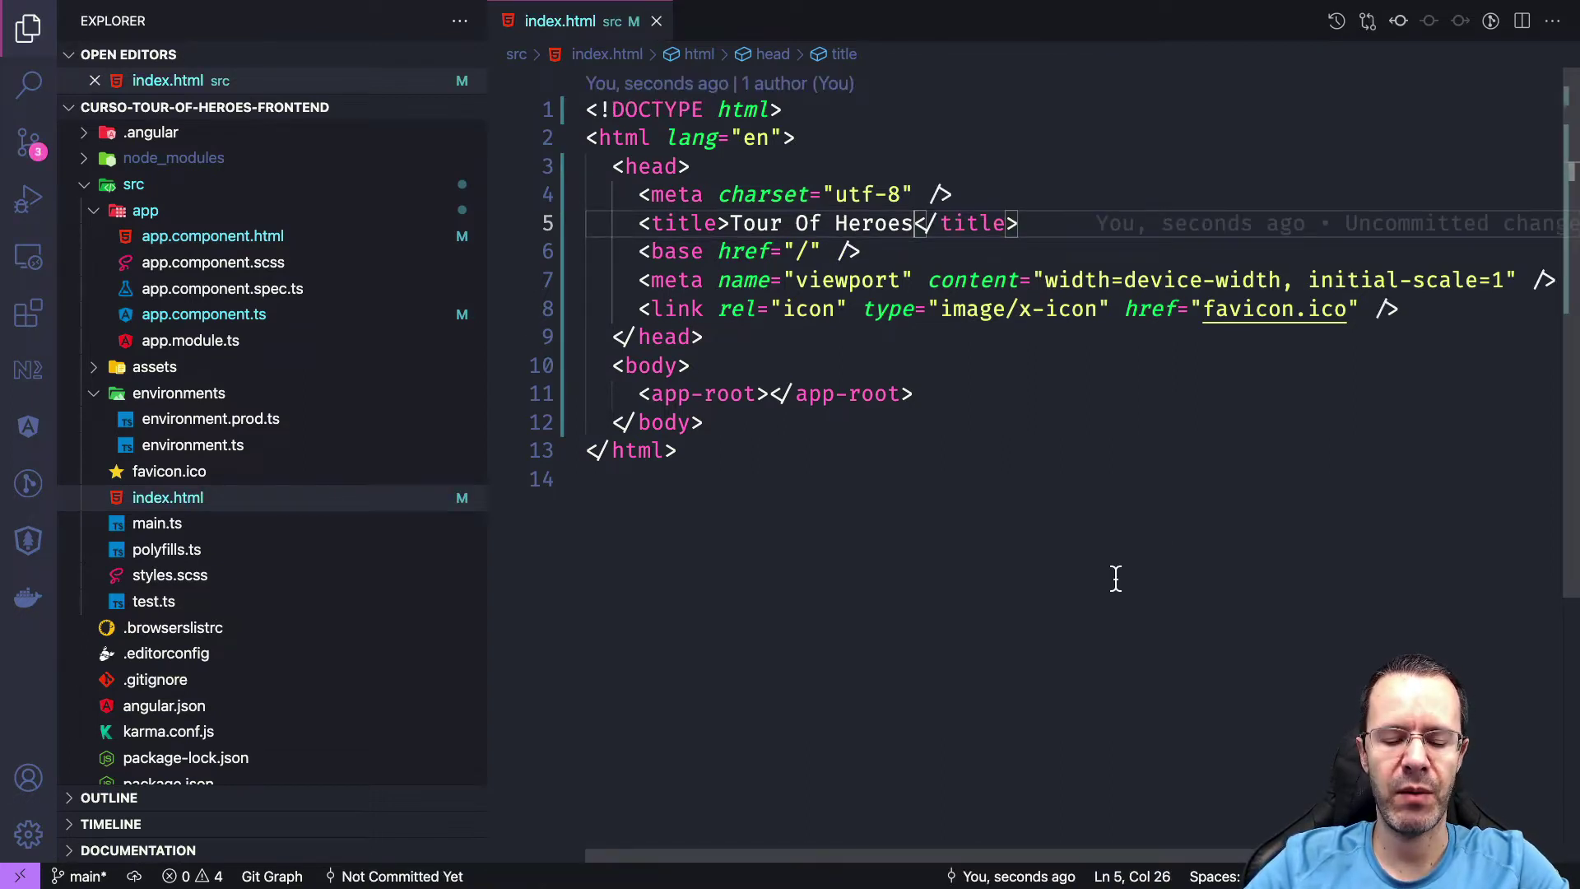
key("ctrl+grave")
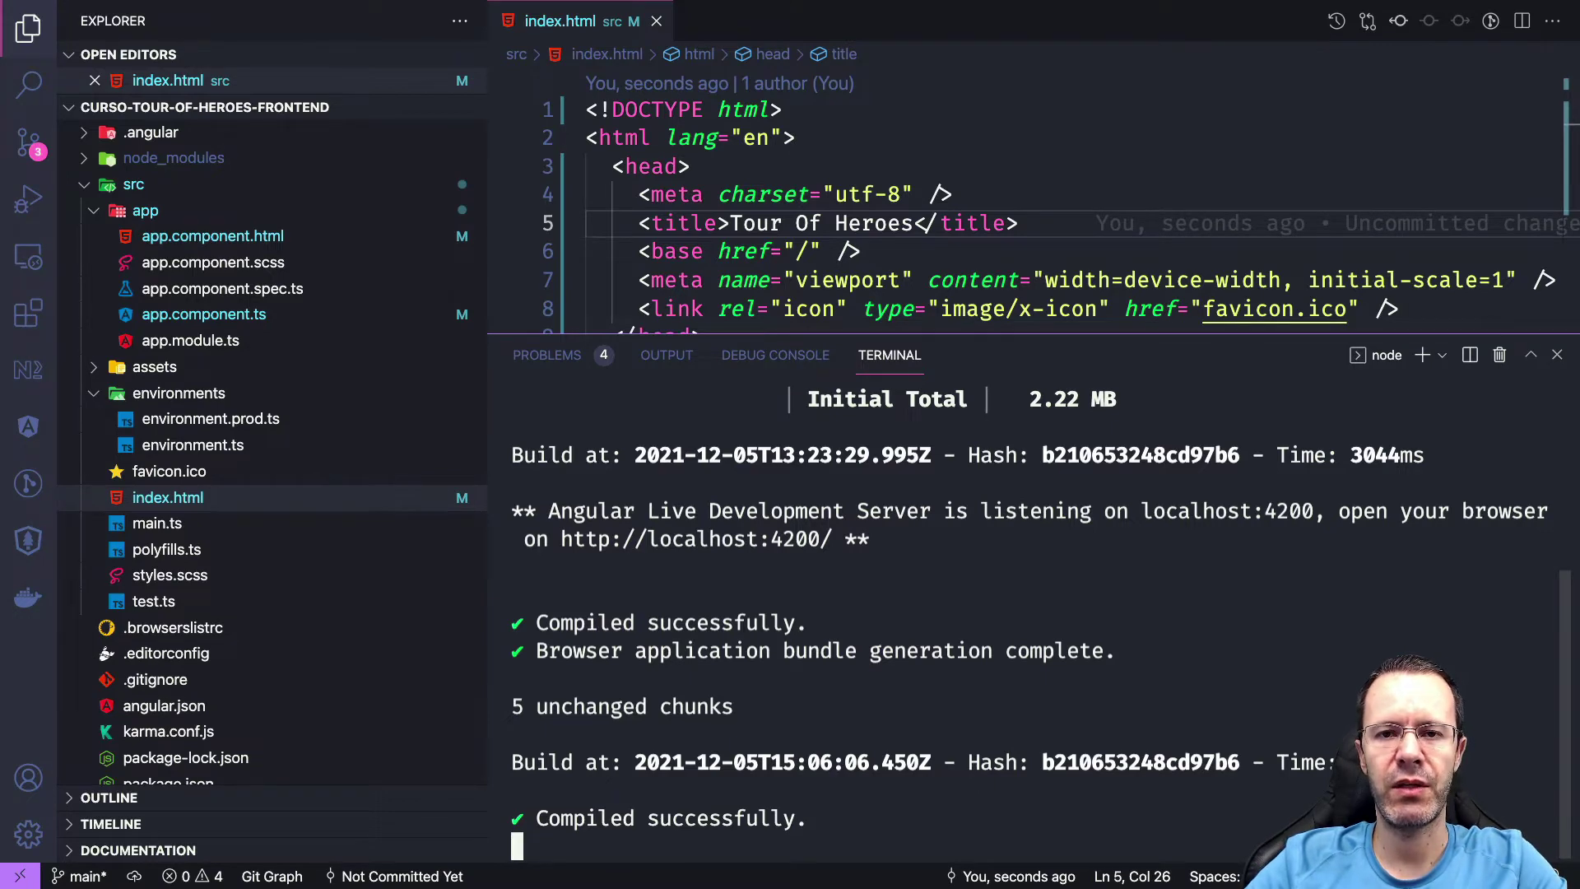
Check the running app at localhost:4200 in Chrome, then close the terminal panel in VS Code
key("ctrl+Right")
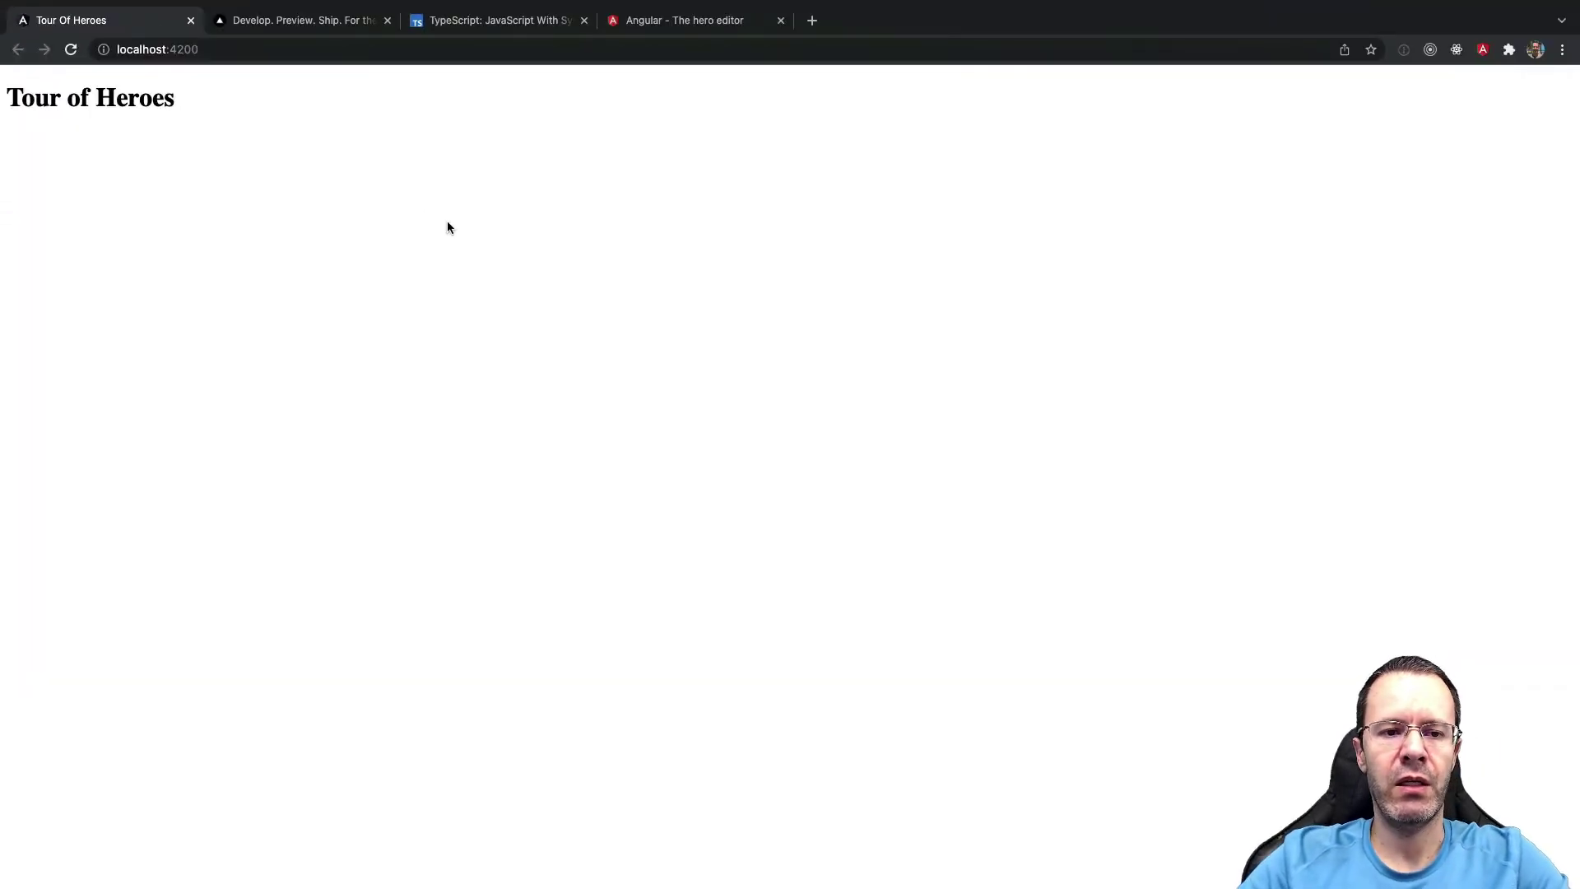
key("ctrl+Left")
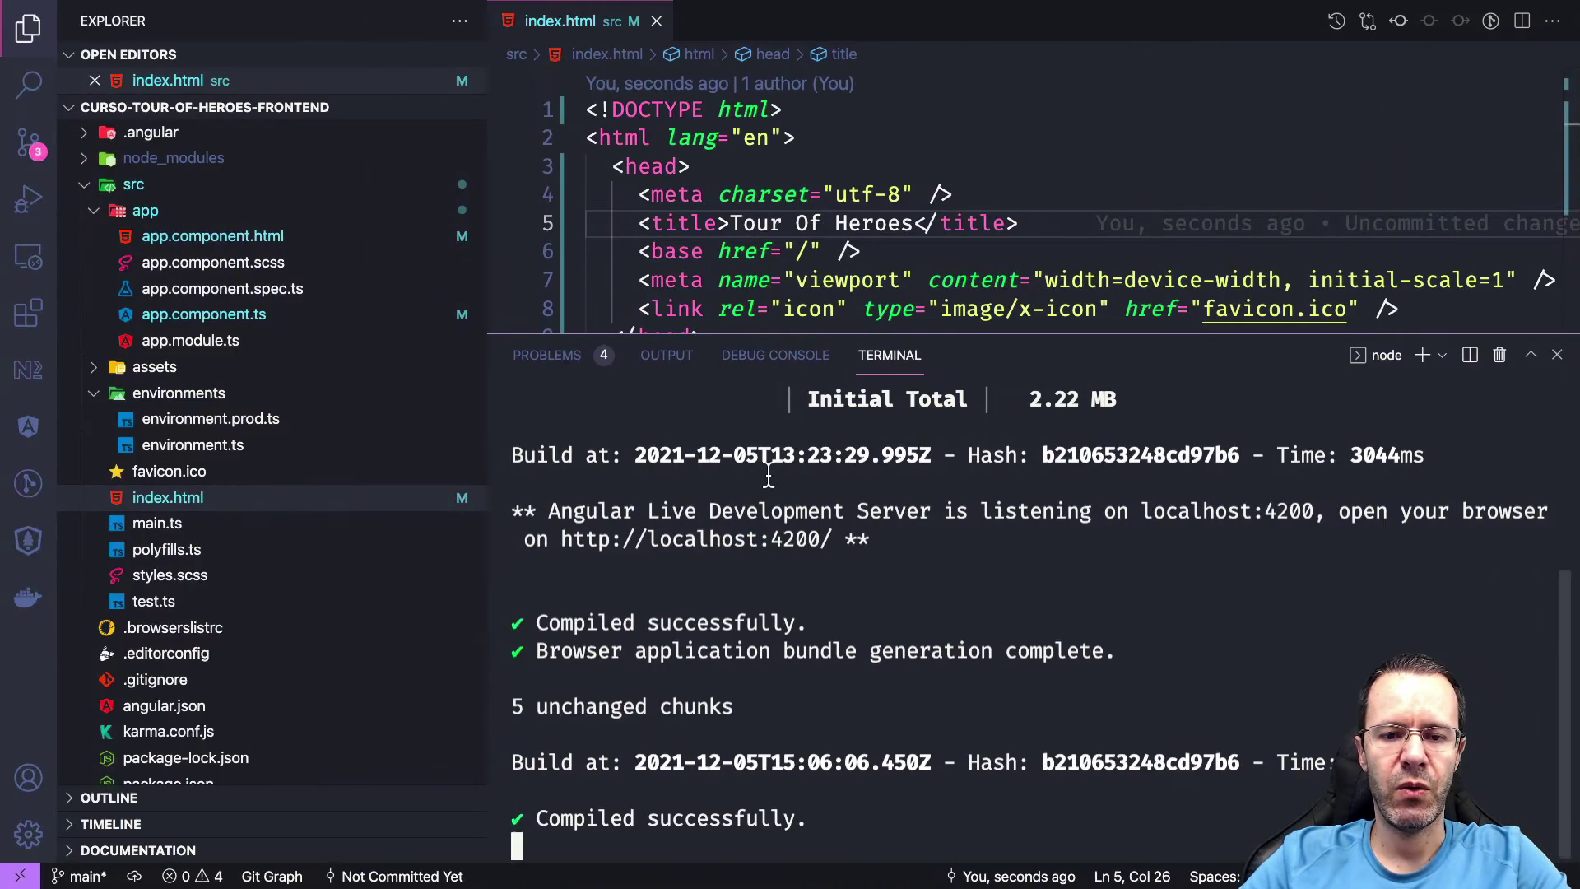
left_click(1556, 356)
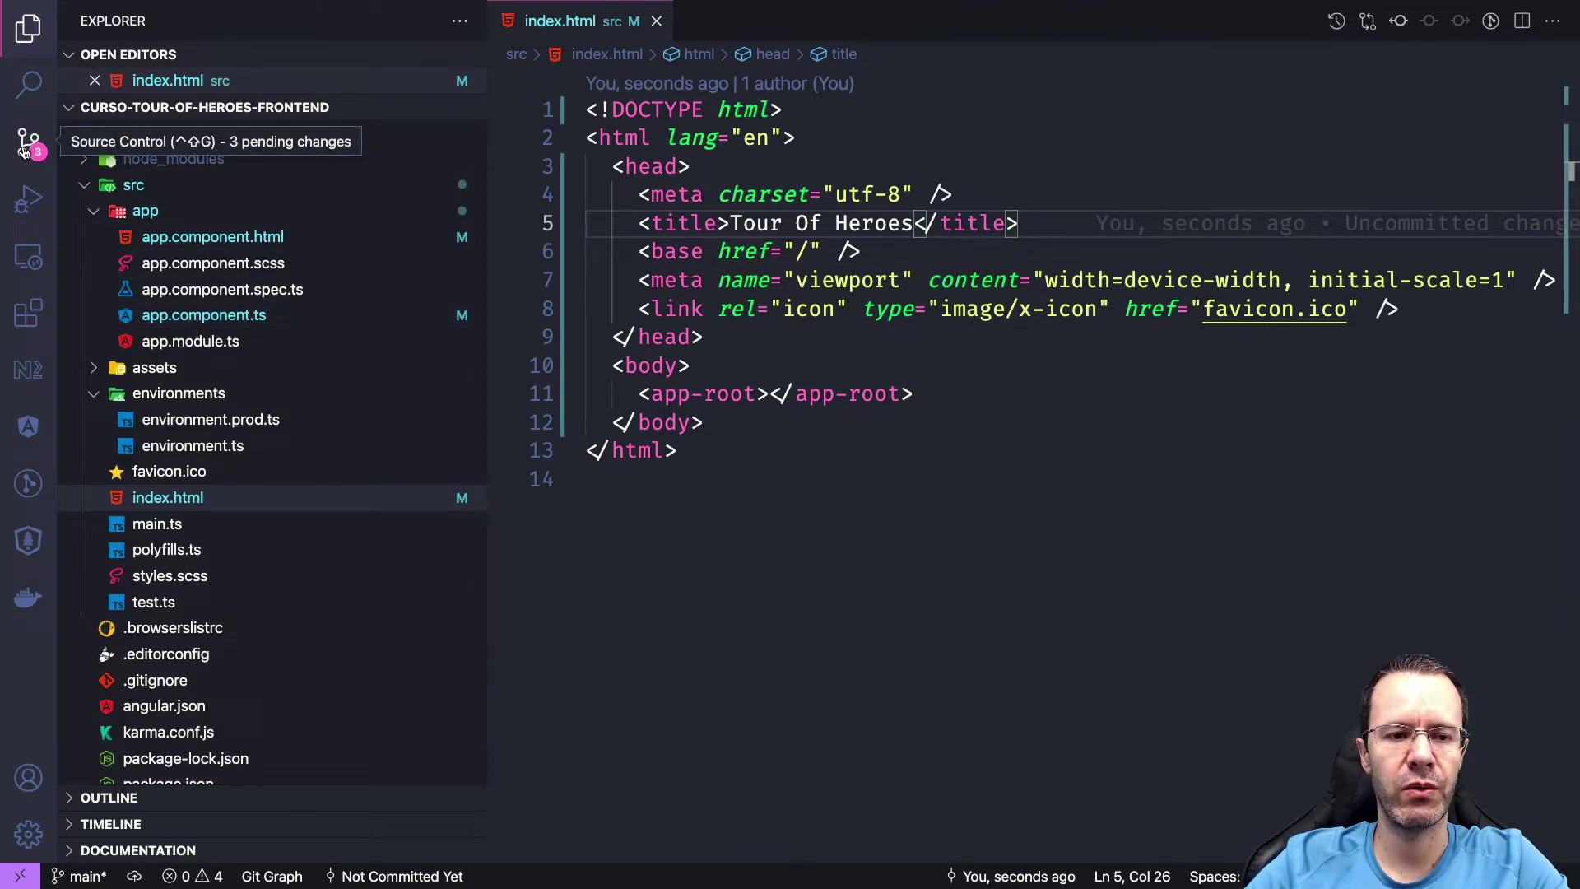
Show the changed files as a tree in Source Control, and review then close the Git History
left_click(25, 151)
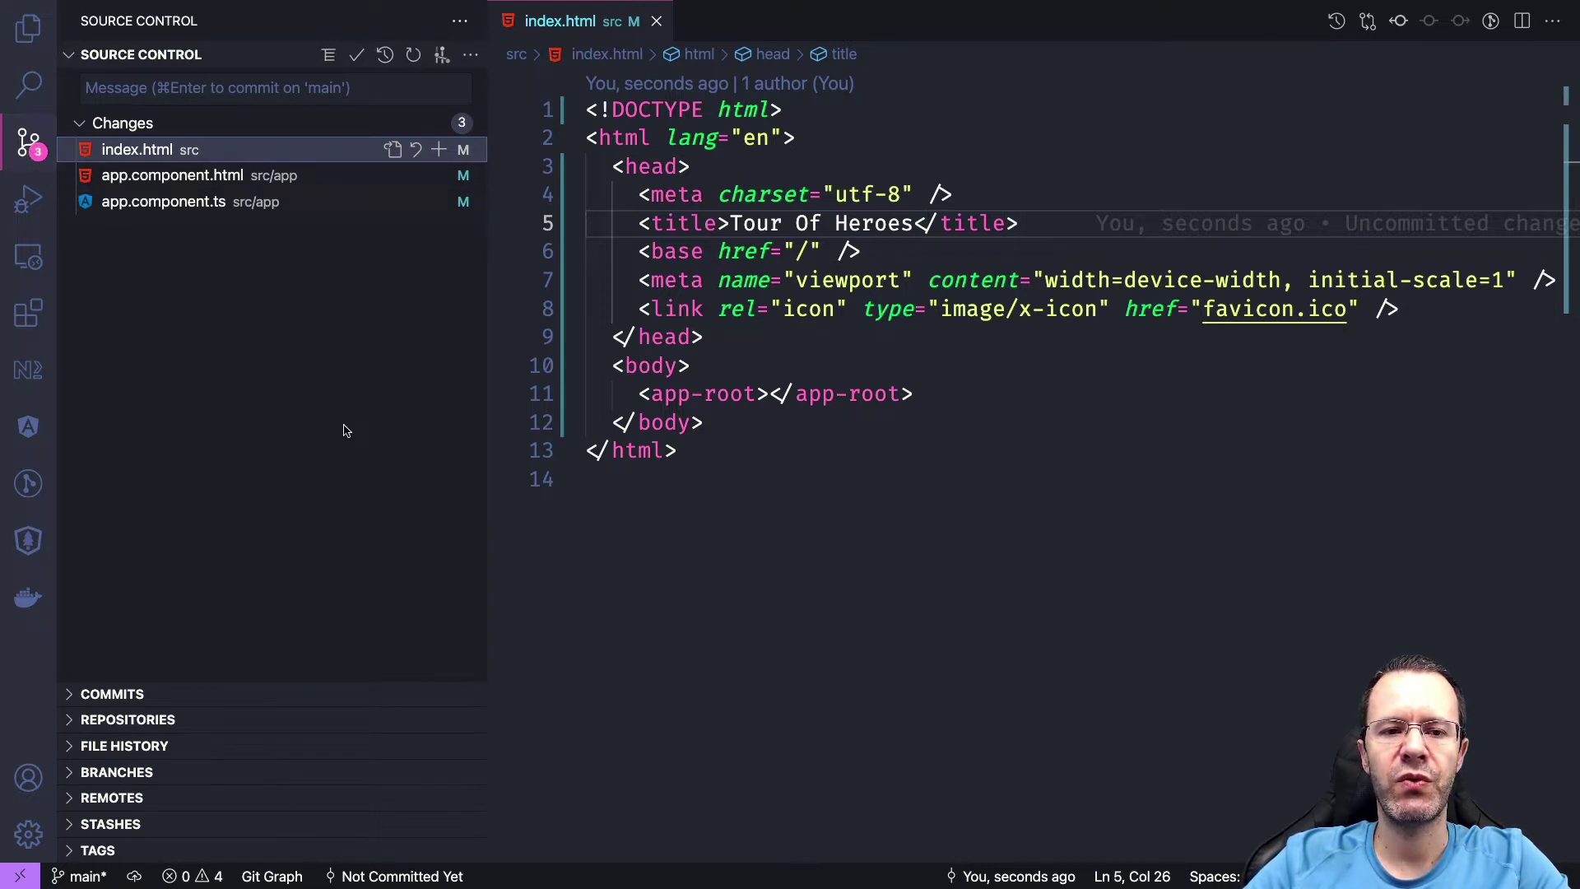
left_click(329, 56)
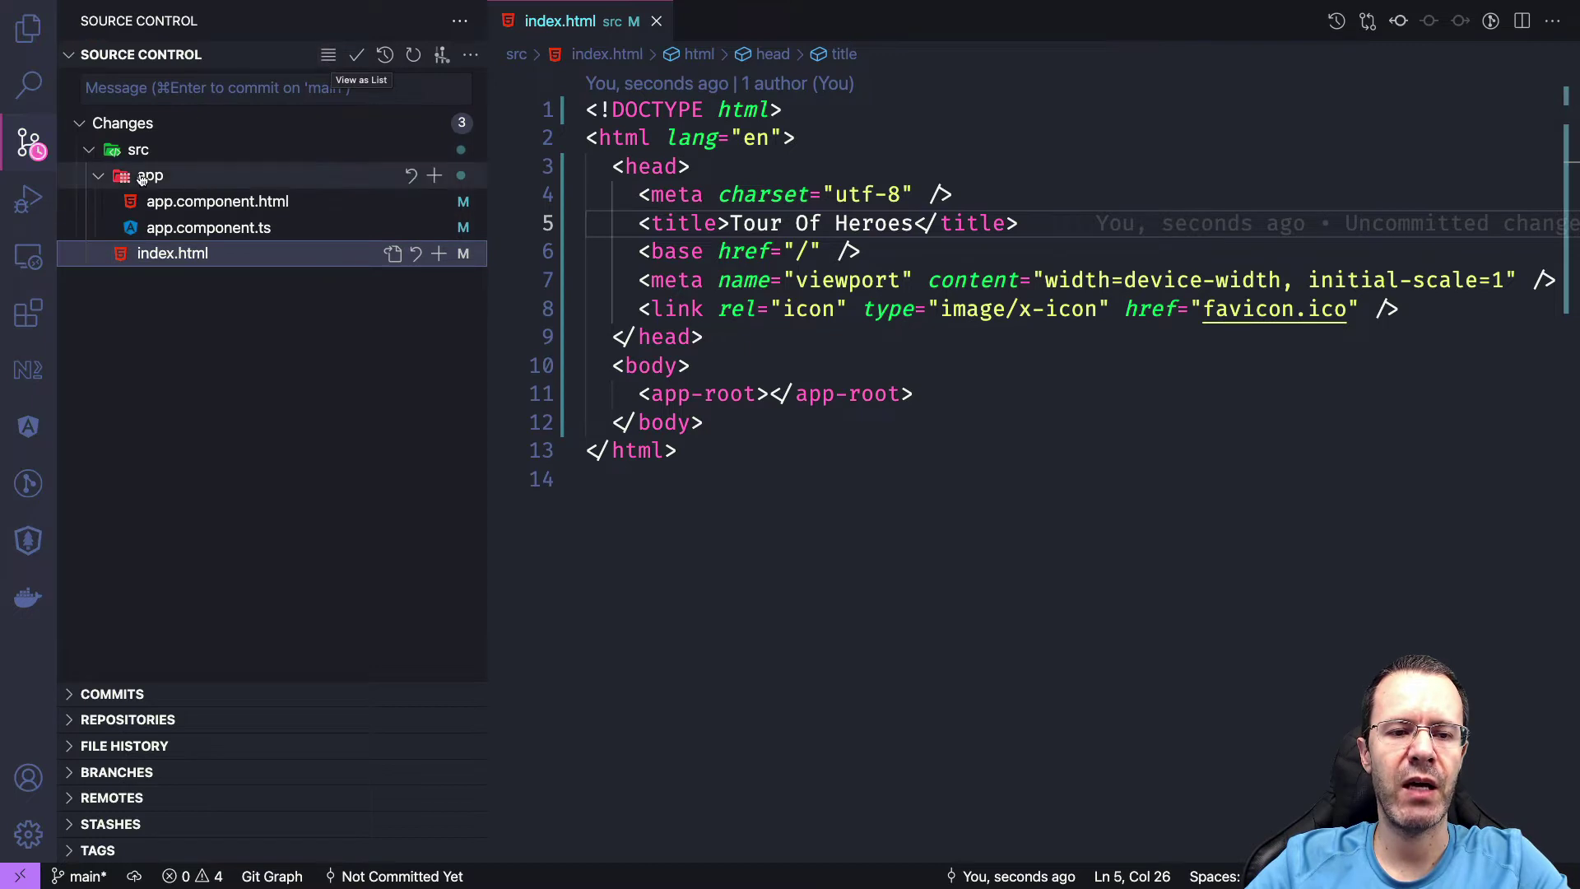
mouse_move(122, 122)
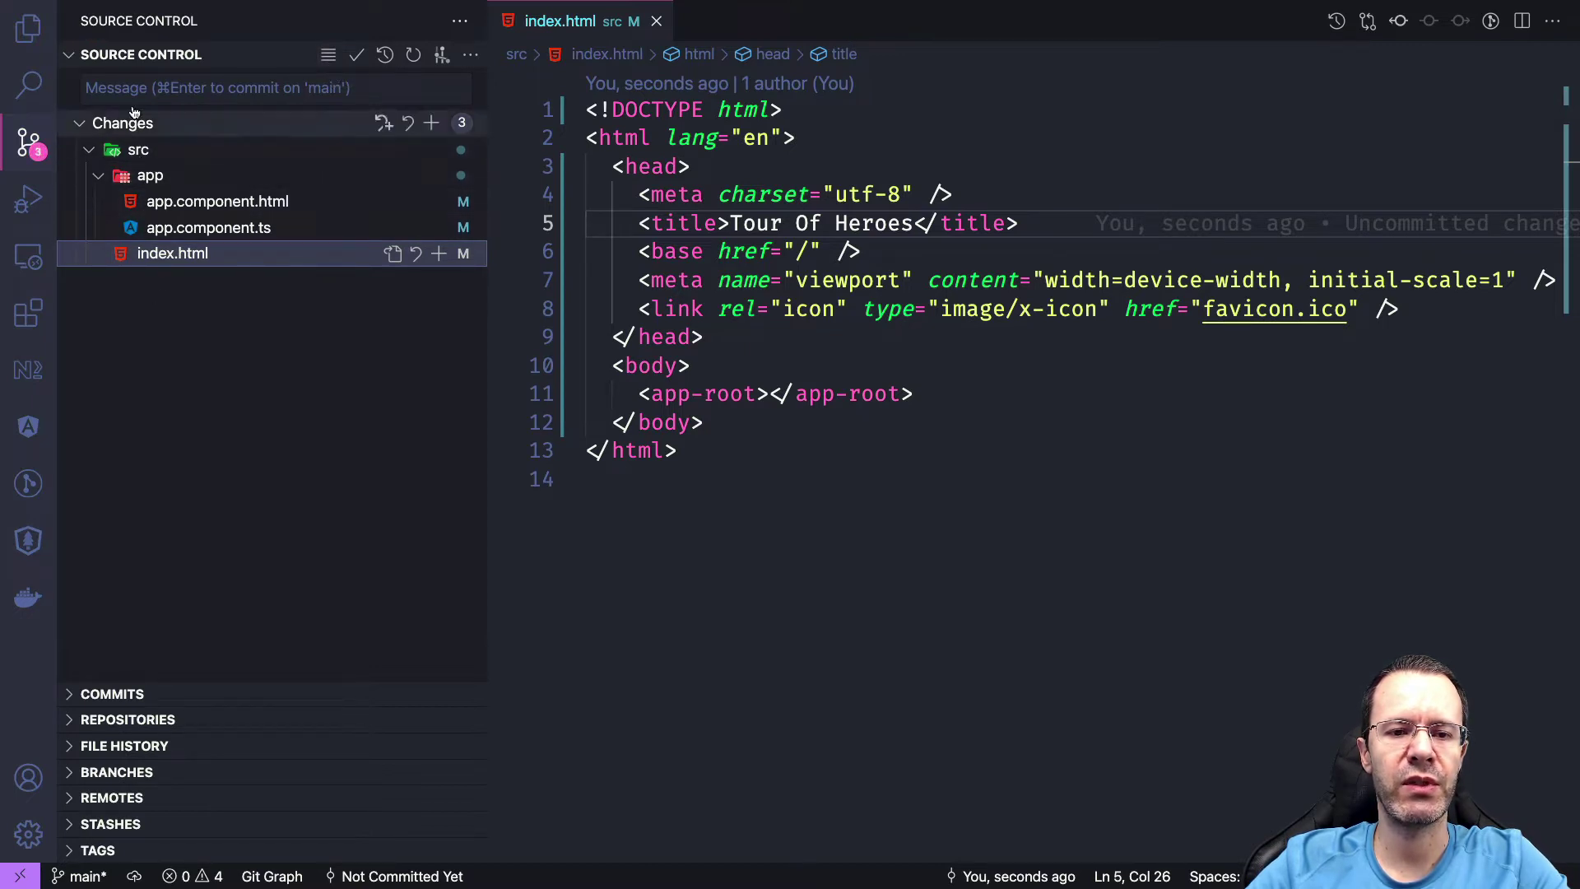
left_click(391, 64)
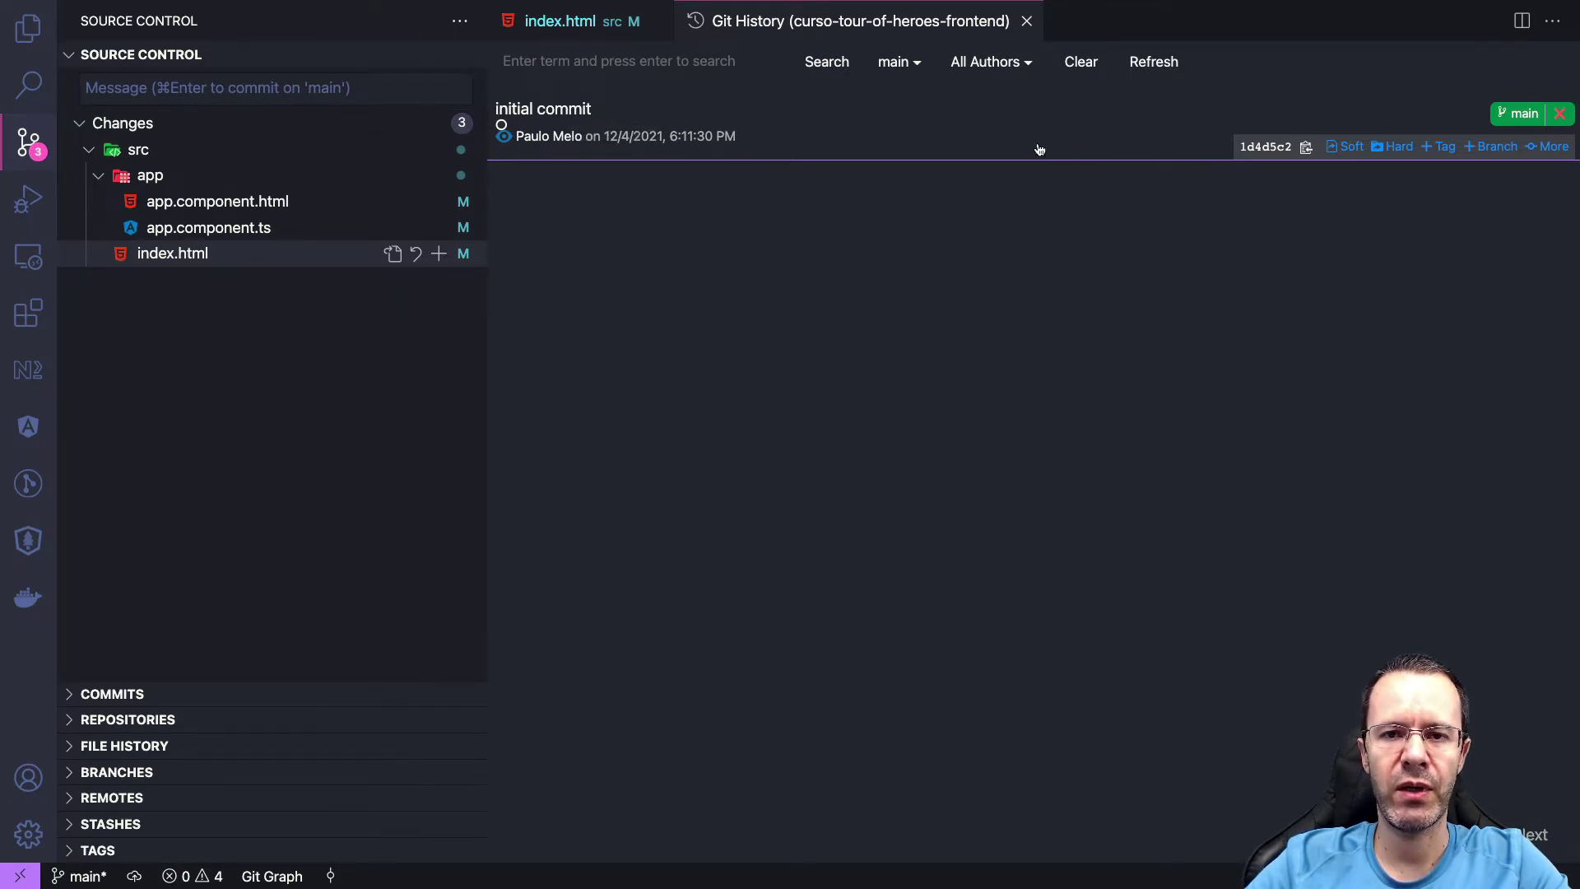
left_click(1026, 21)
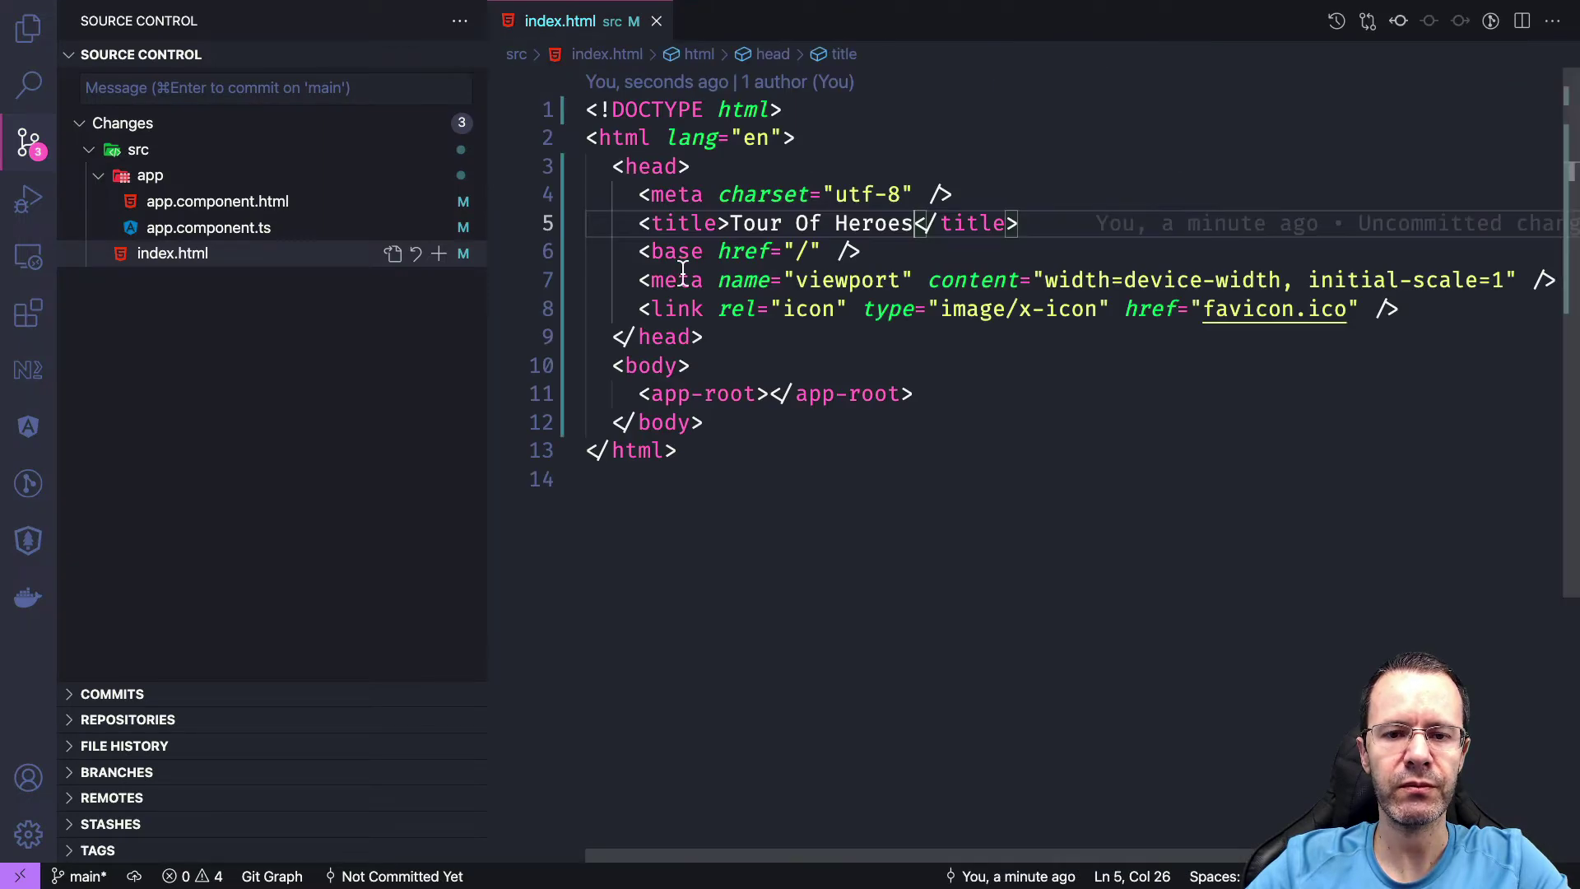
Review the diffs of index.html, app.component.html and app.component.ts, ending on app.component.ts
left_click(269, 263)
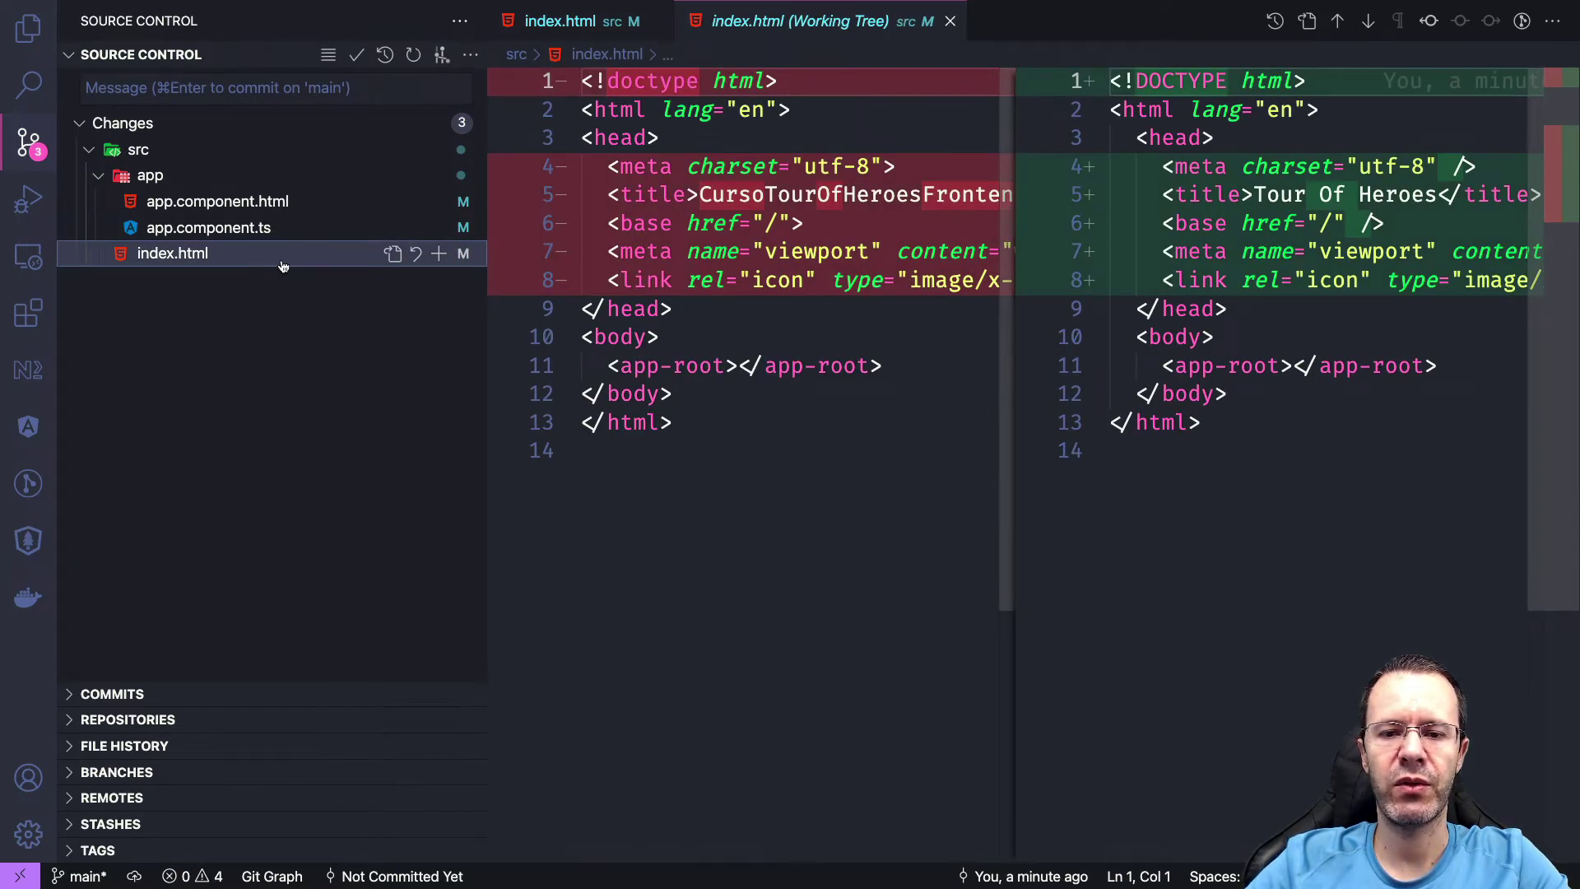
left_click(265, 229)
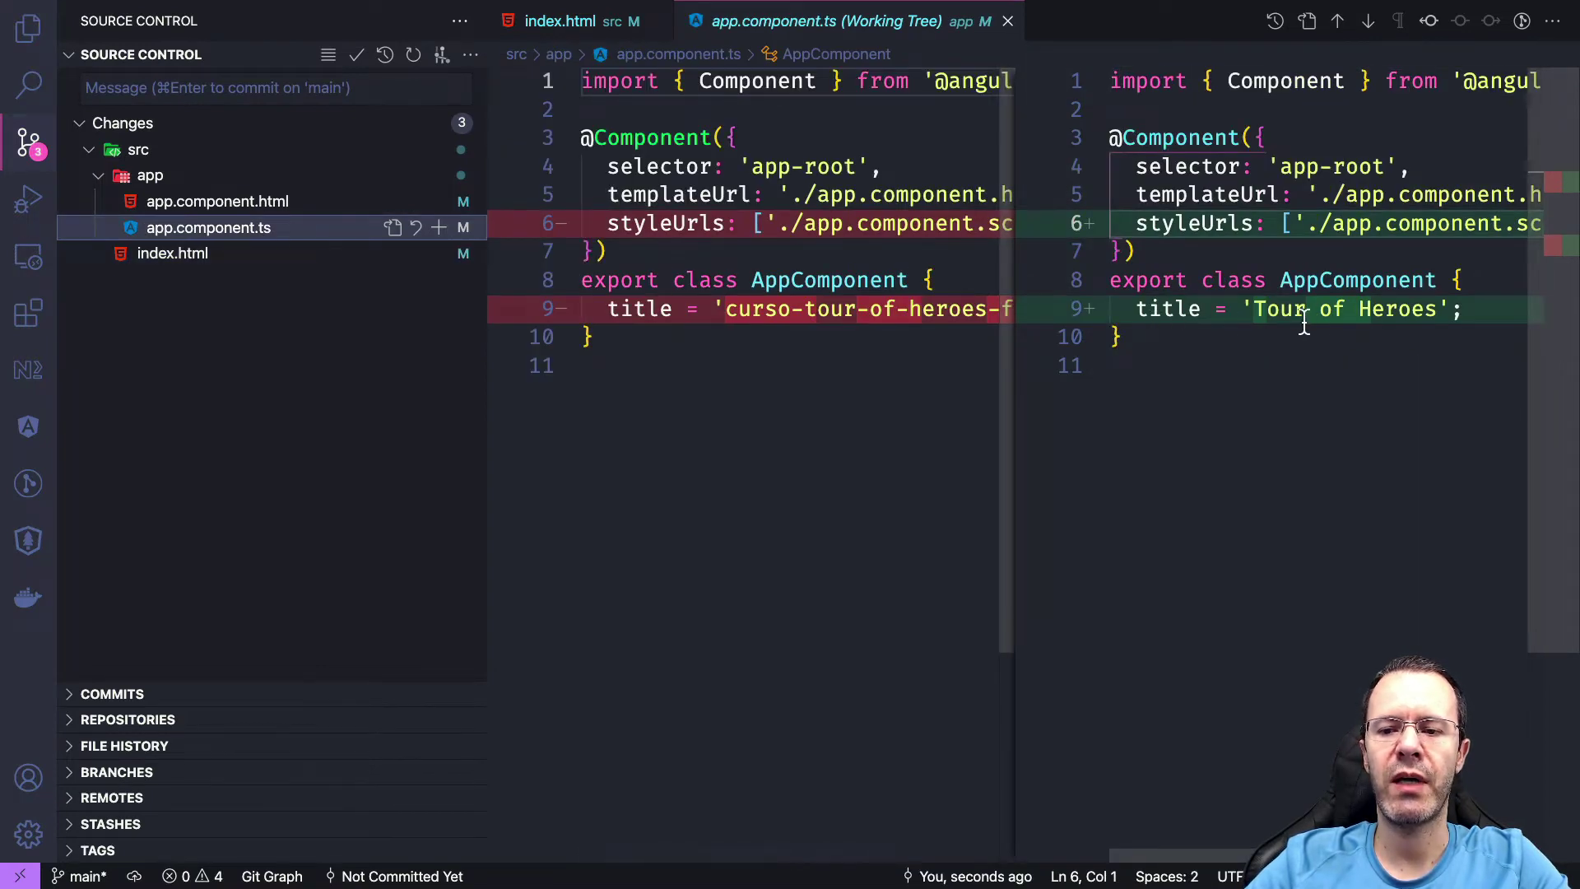
left_click(222, 201)
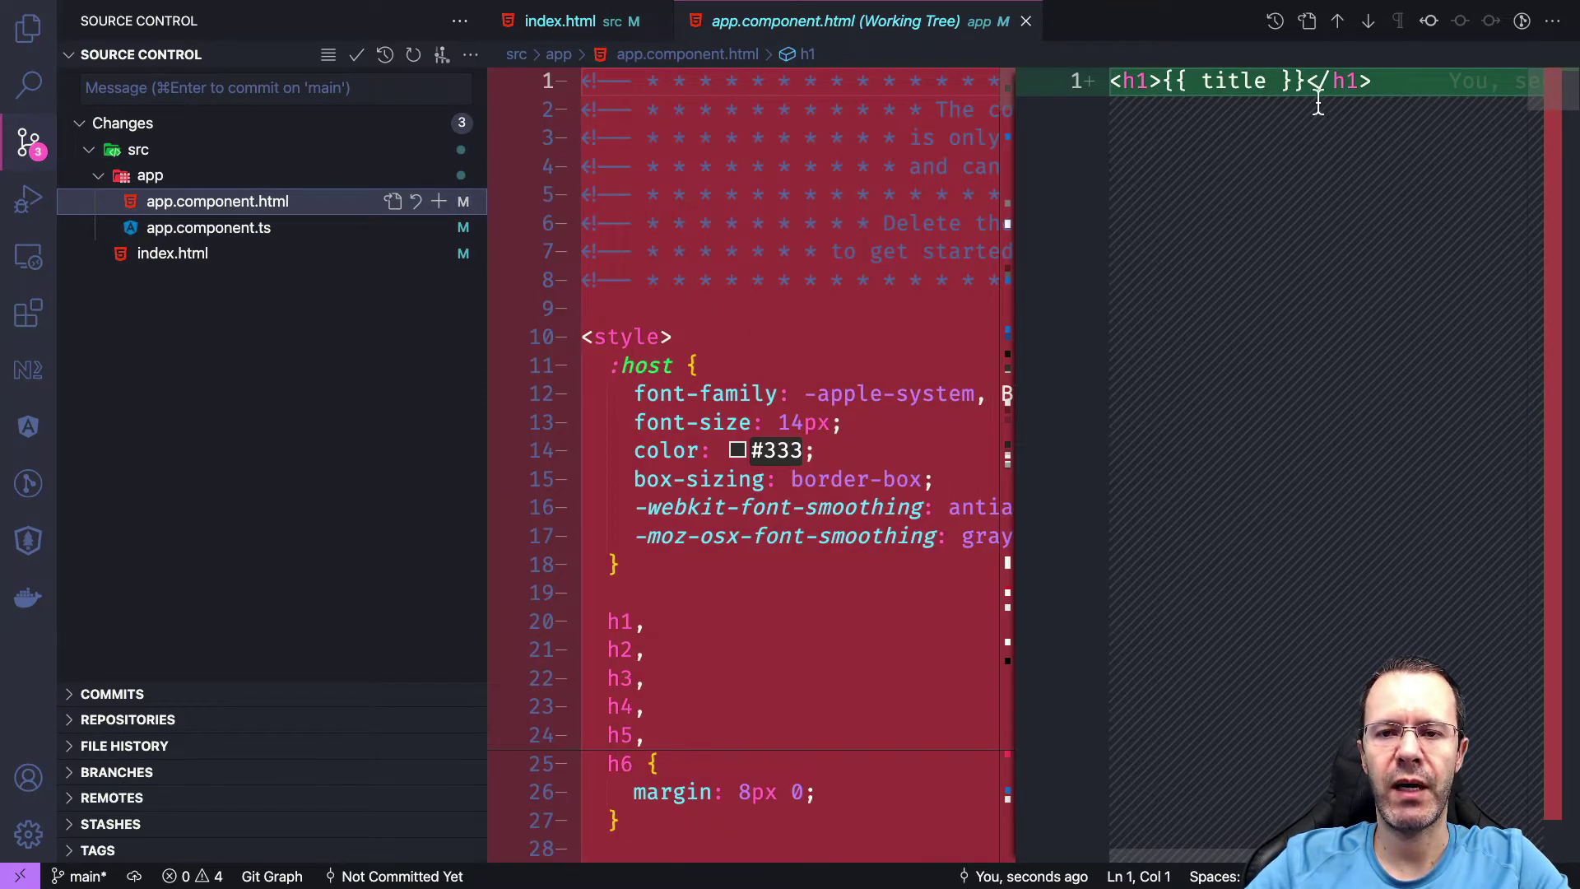
left_click(271, 253)
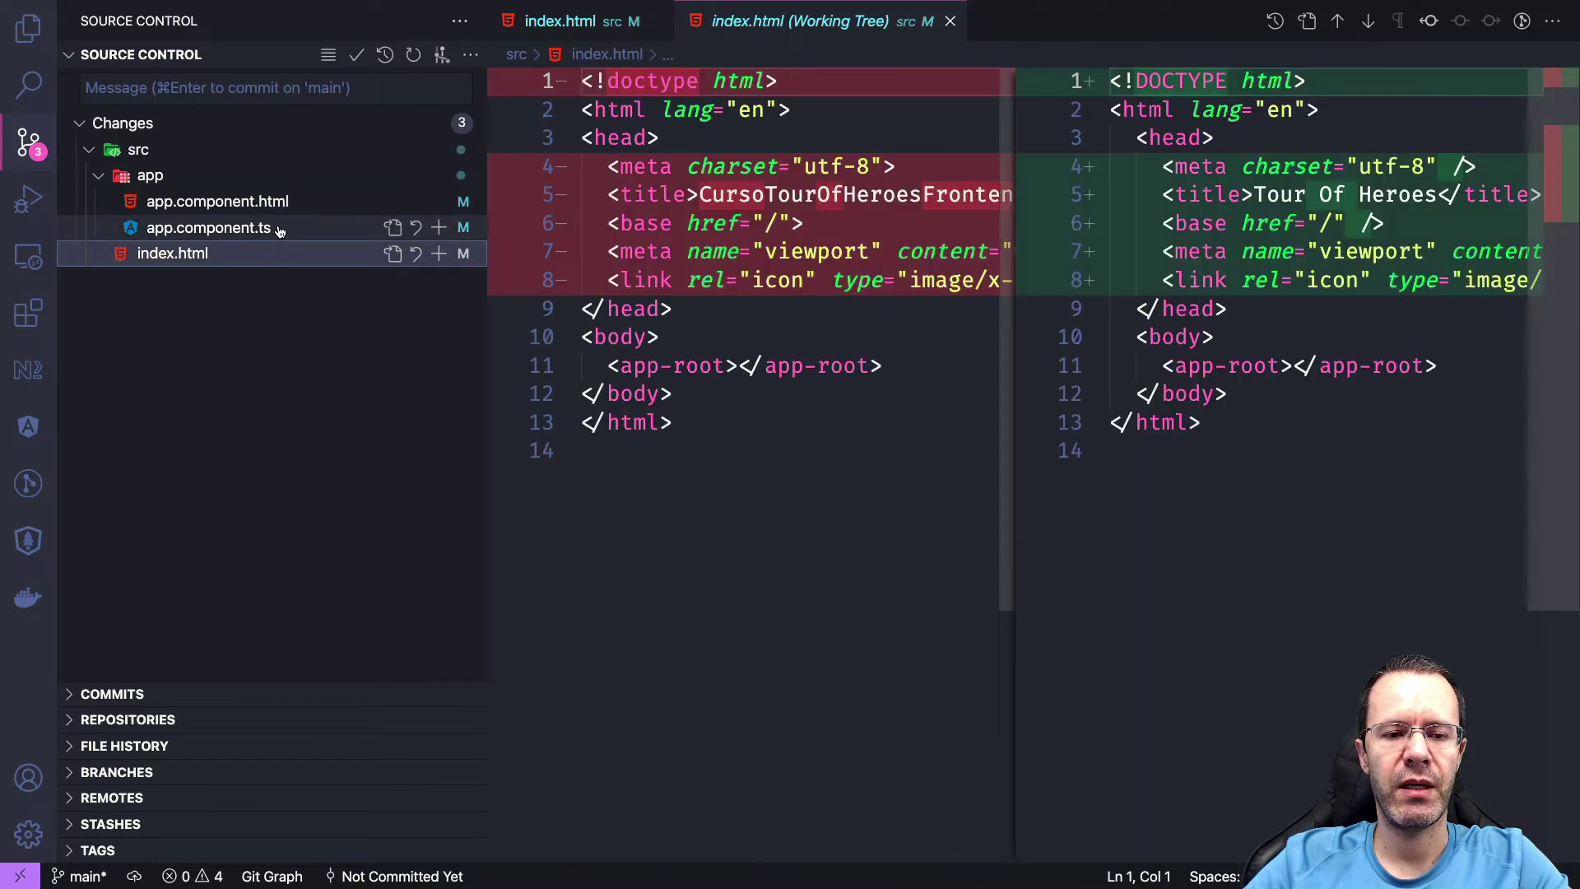
left_click(264, 228)
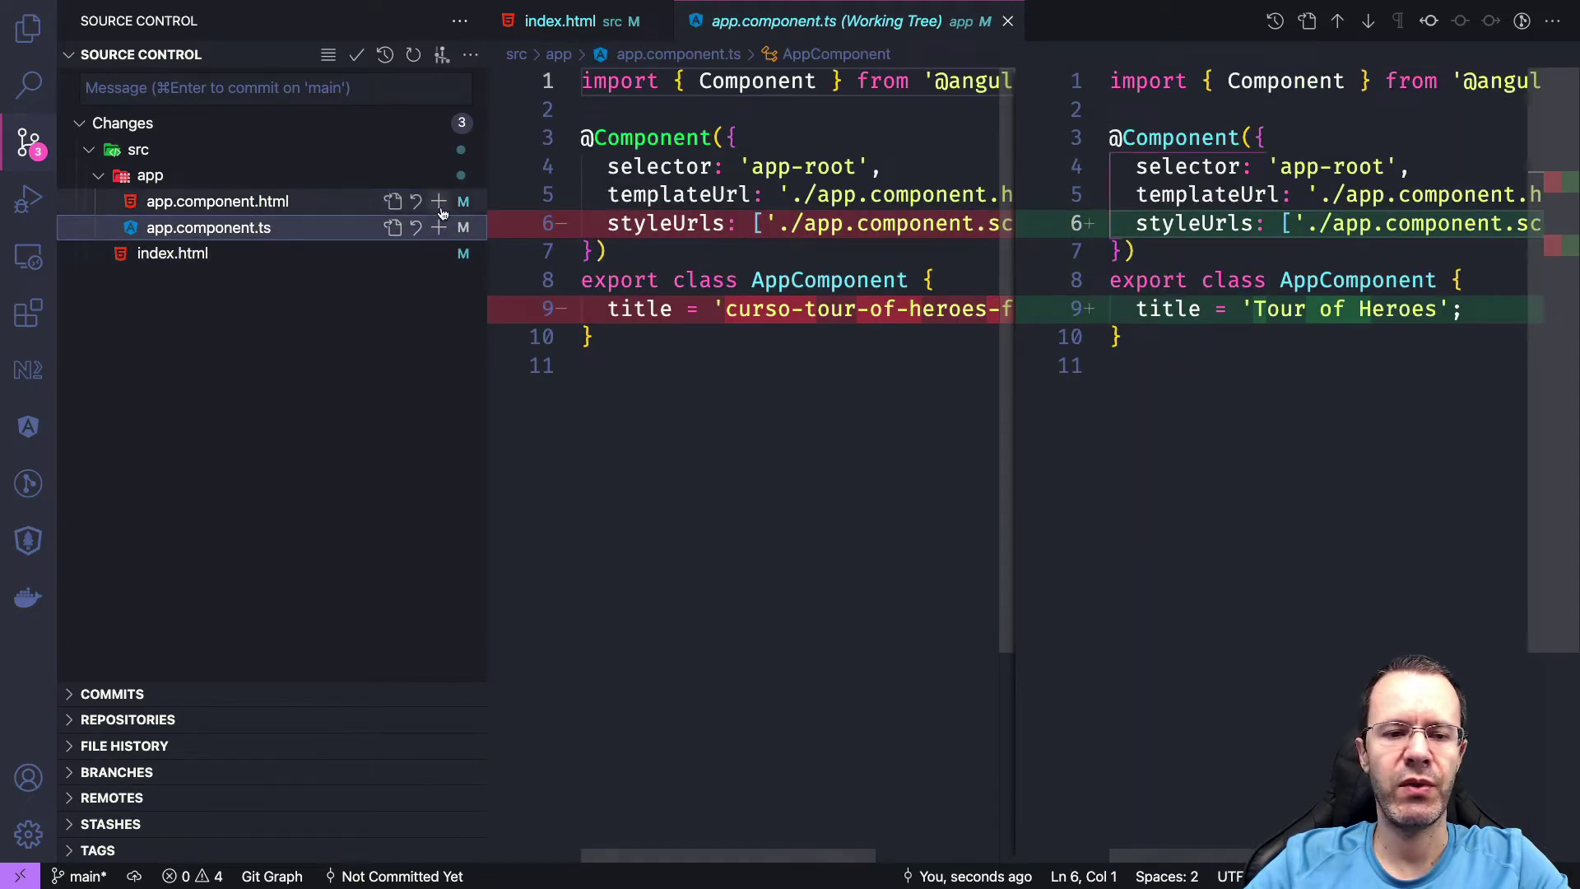
left_click(259, 90)
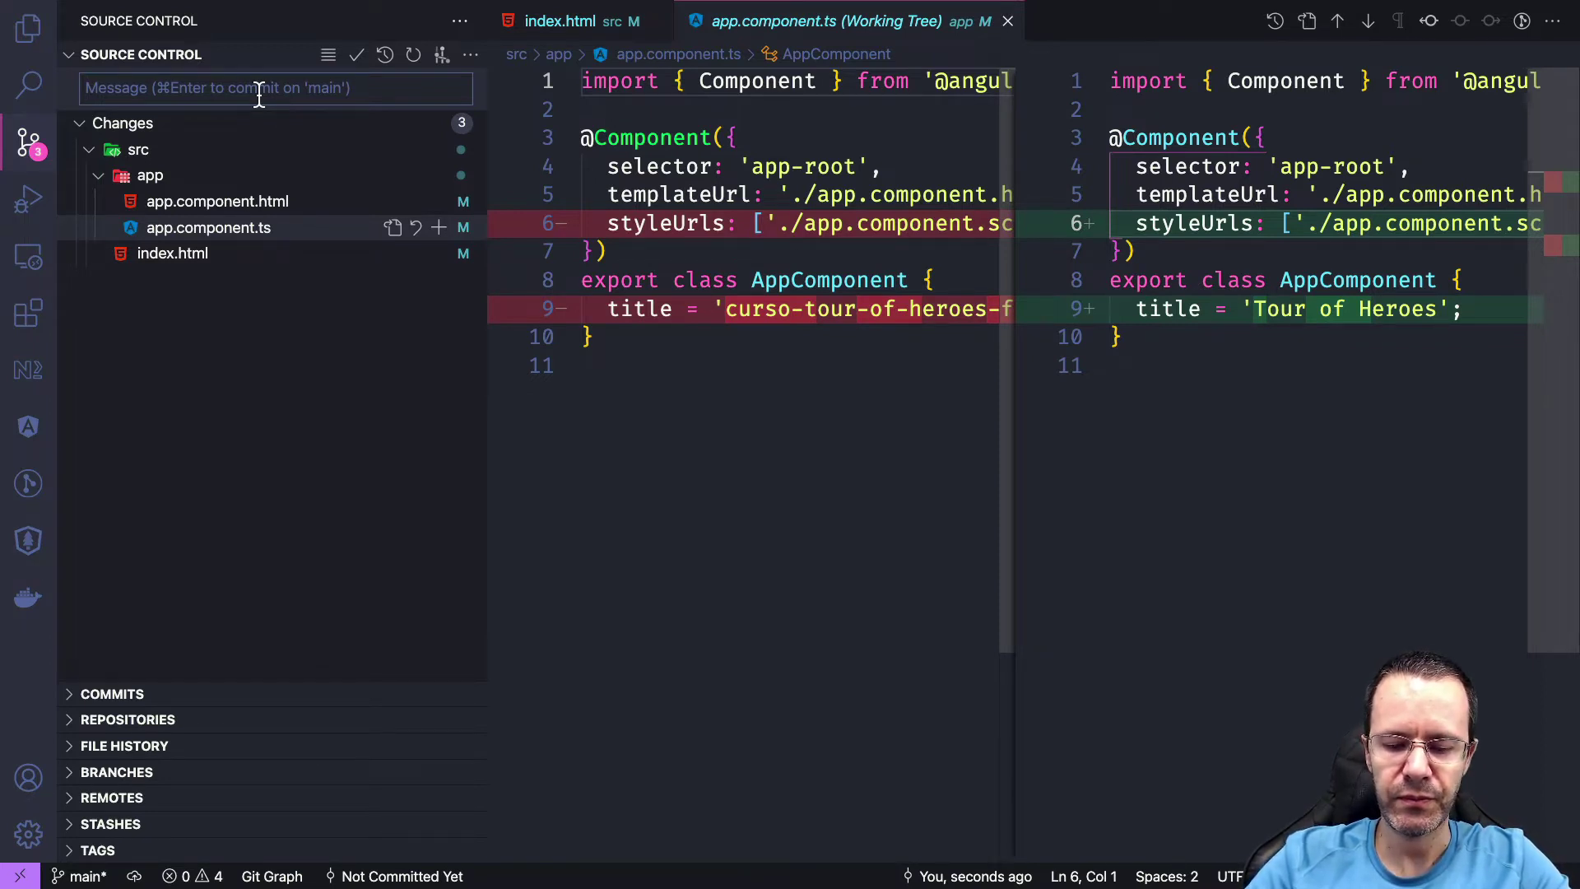
Enter the commit message 'Limpa tela inicial do projeto e coloca titulo'
type("Lim")
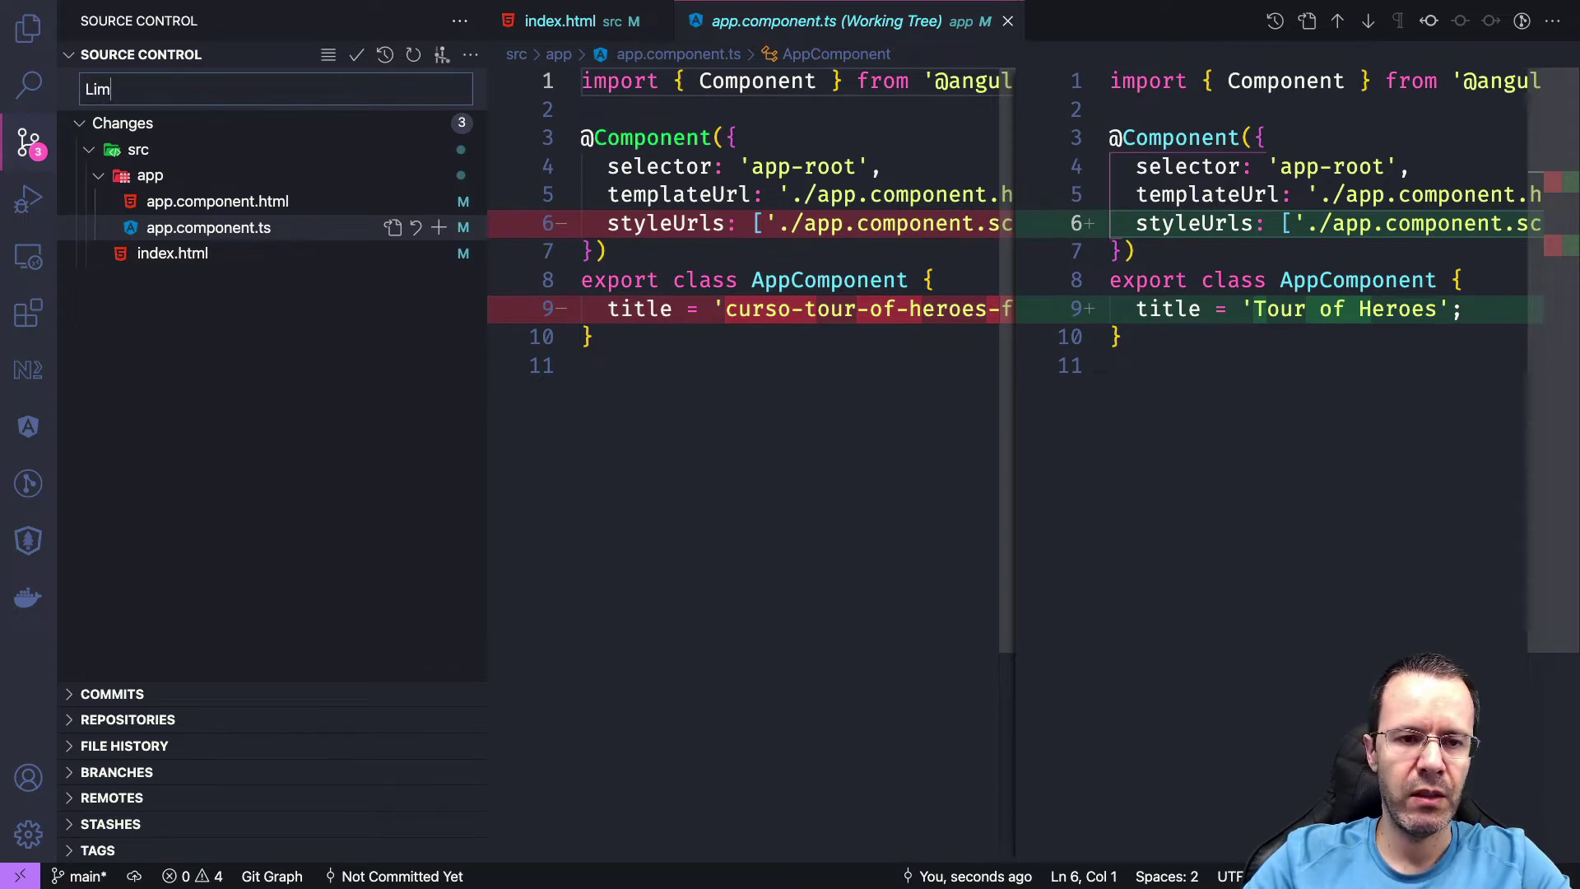
type("pa tela")
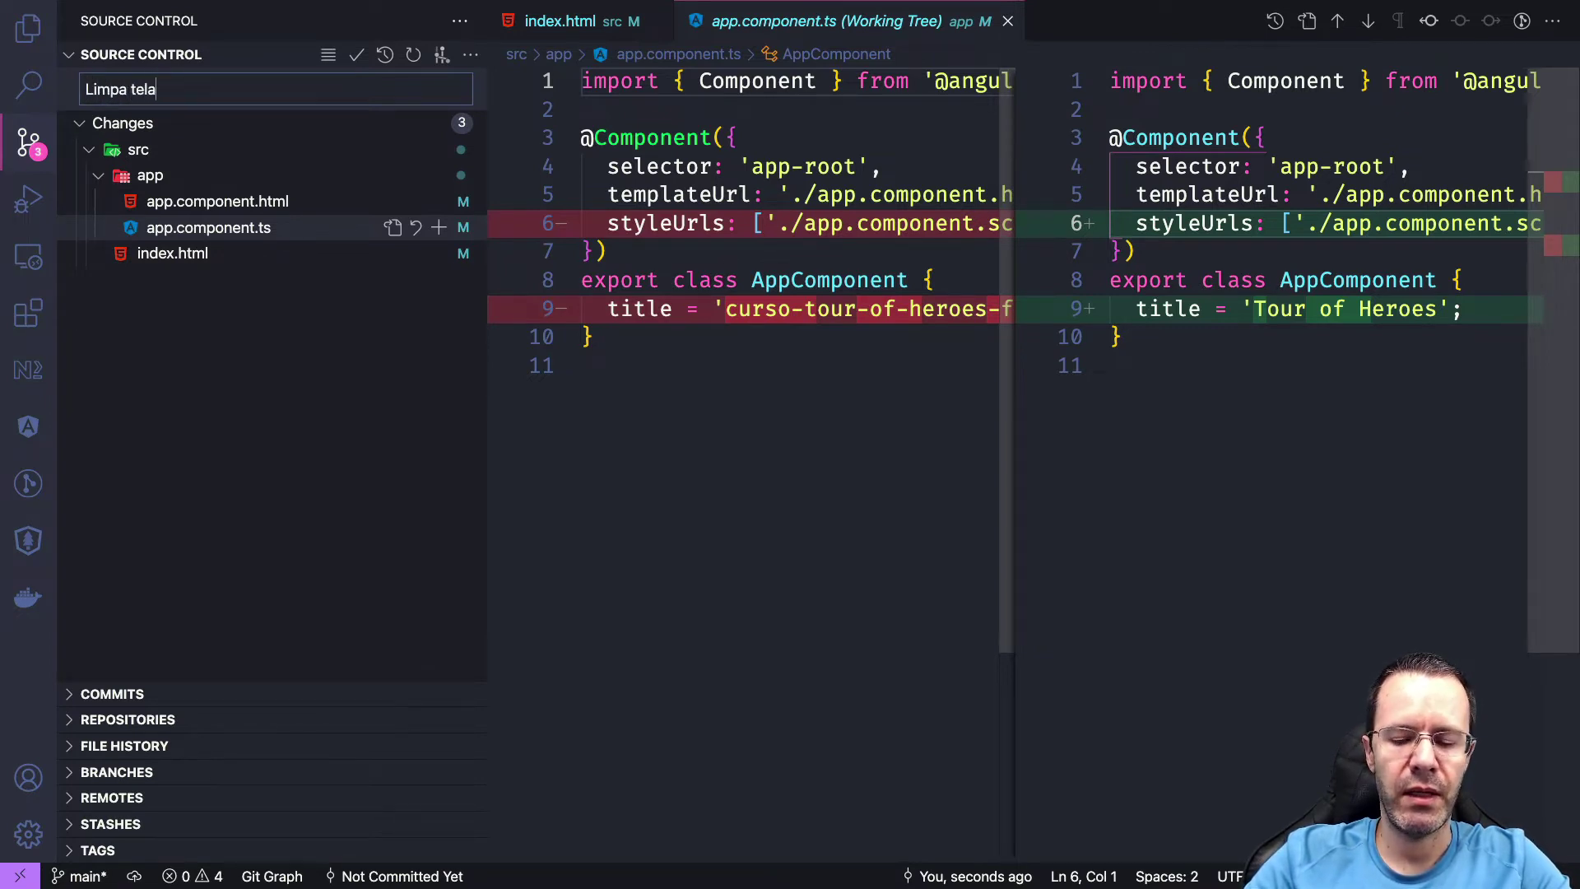
key("BackSpace")
key("BackSpace")
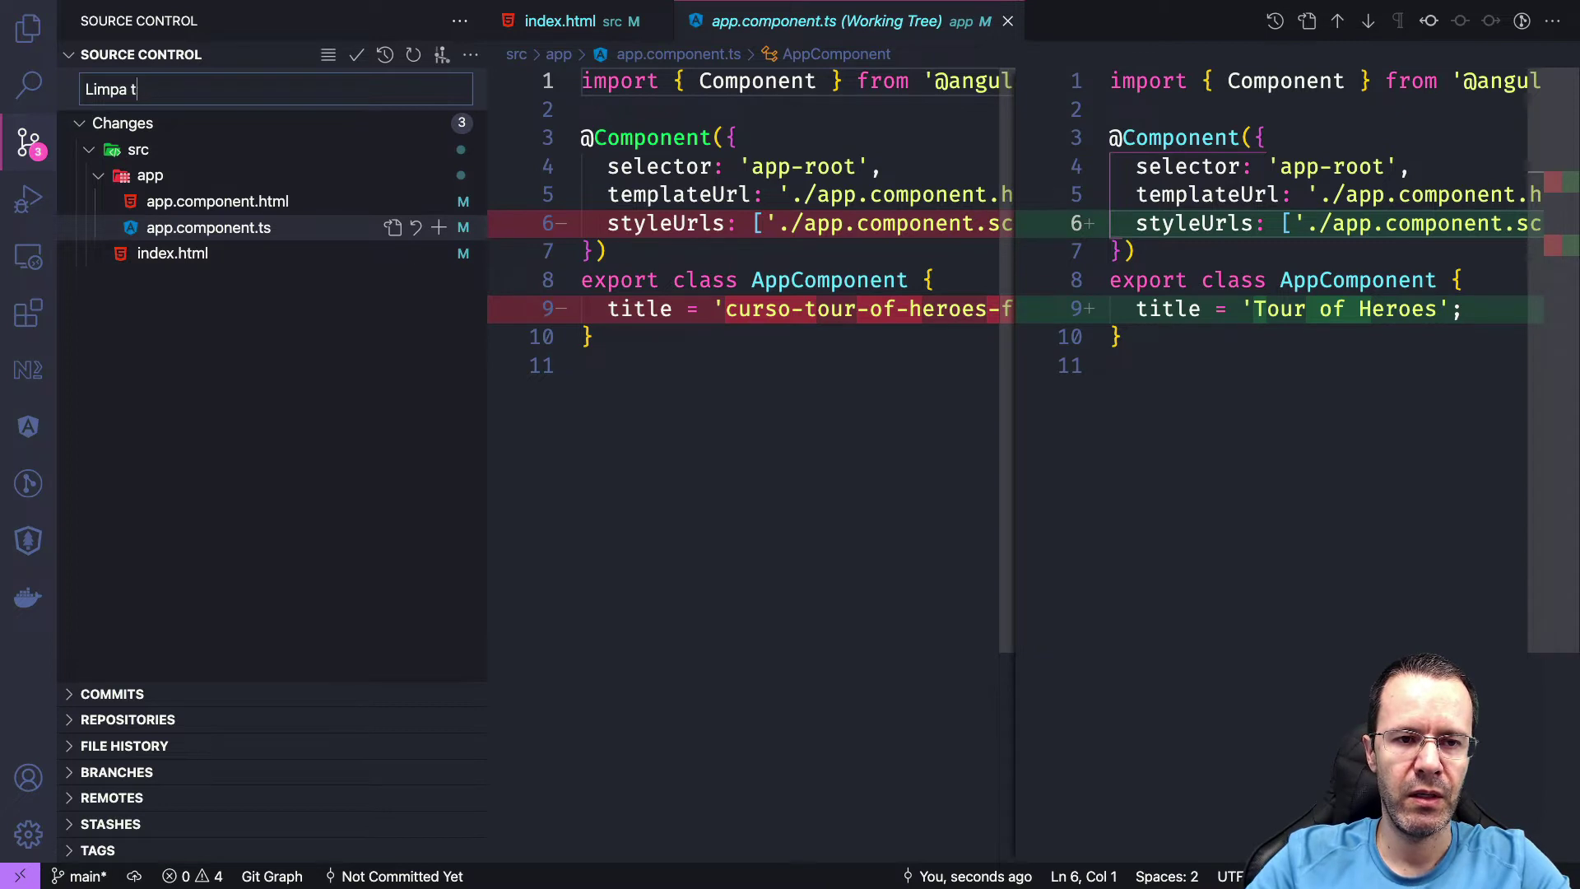
key("BackSpace")
type("tela inicial")
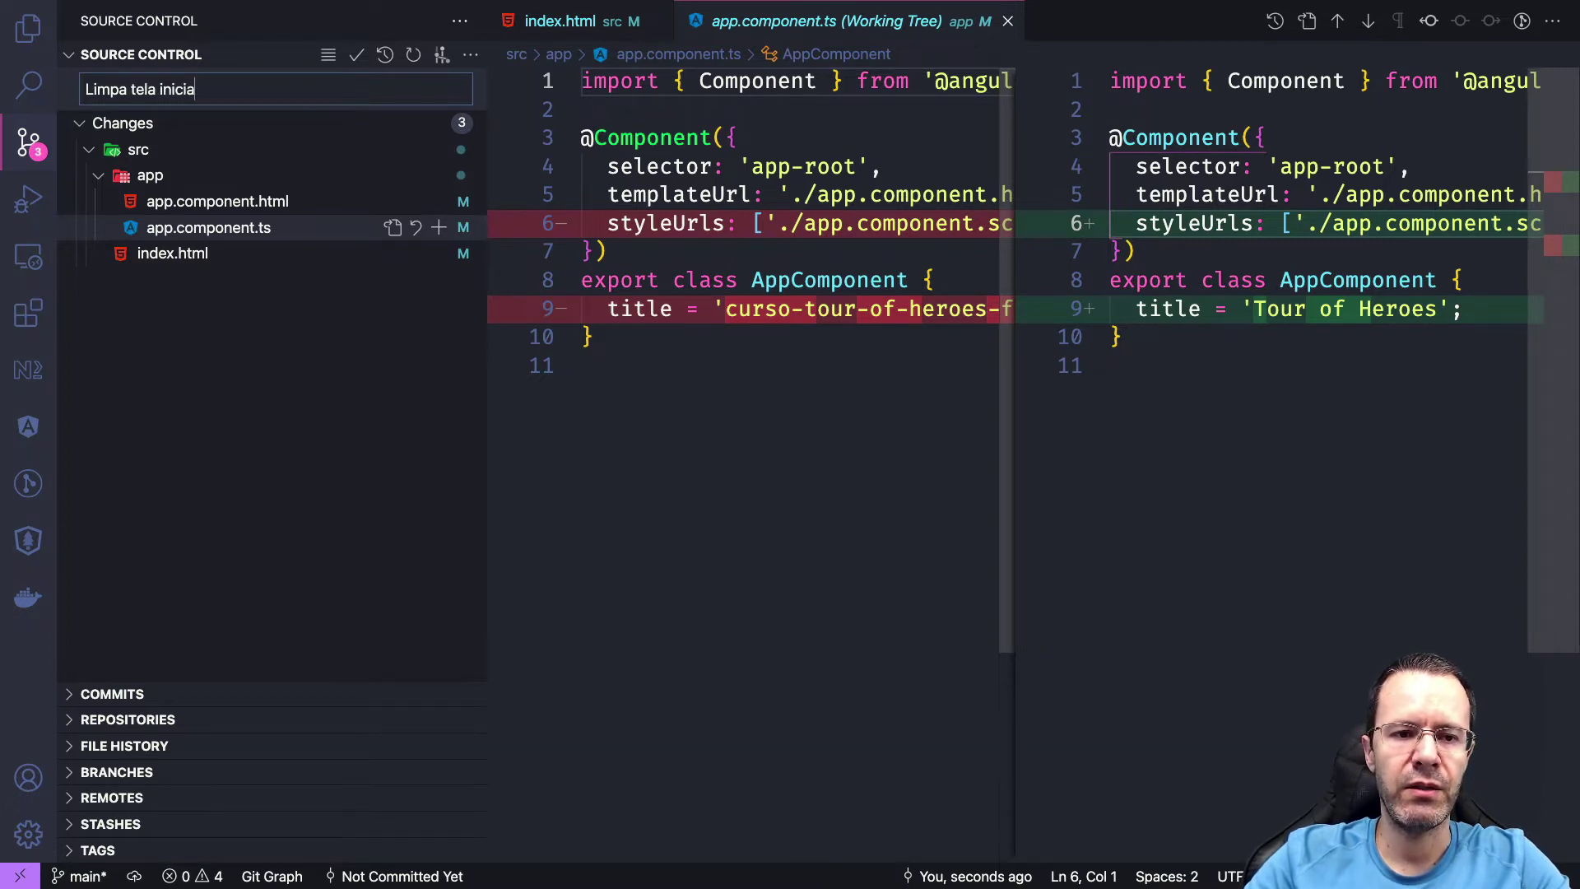
type(" do projeto e ")
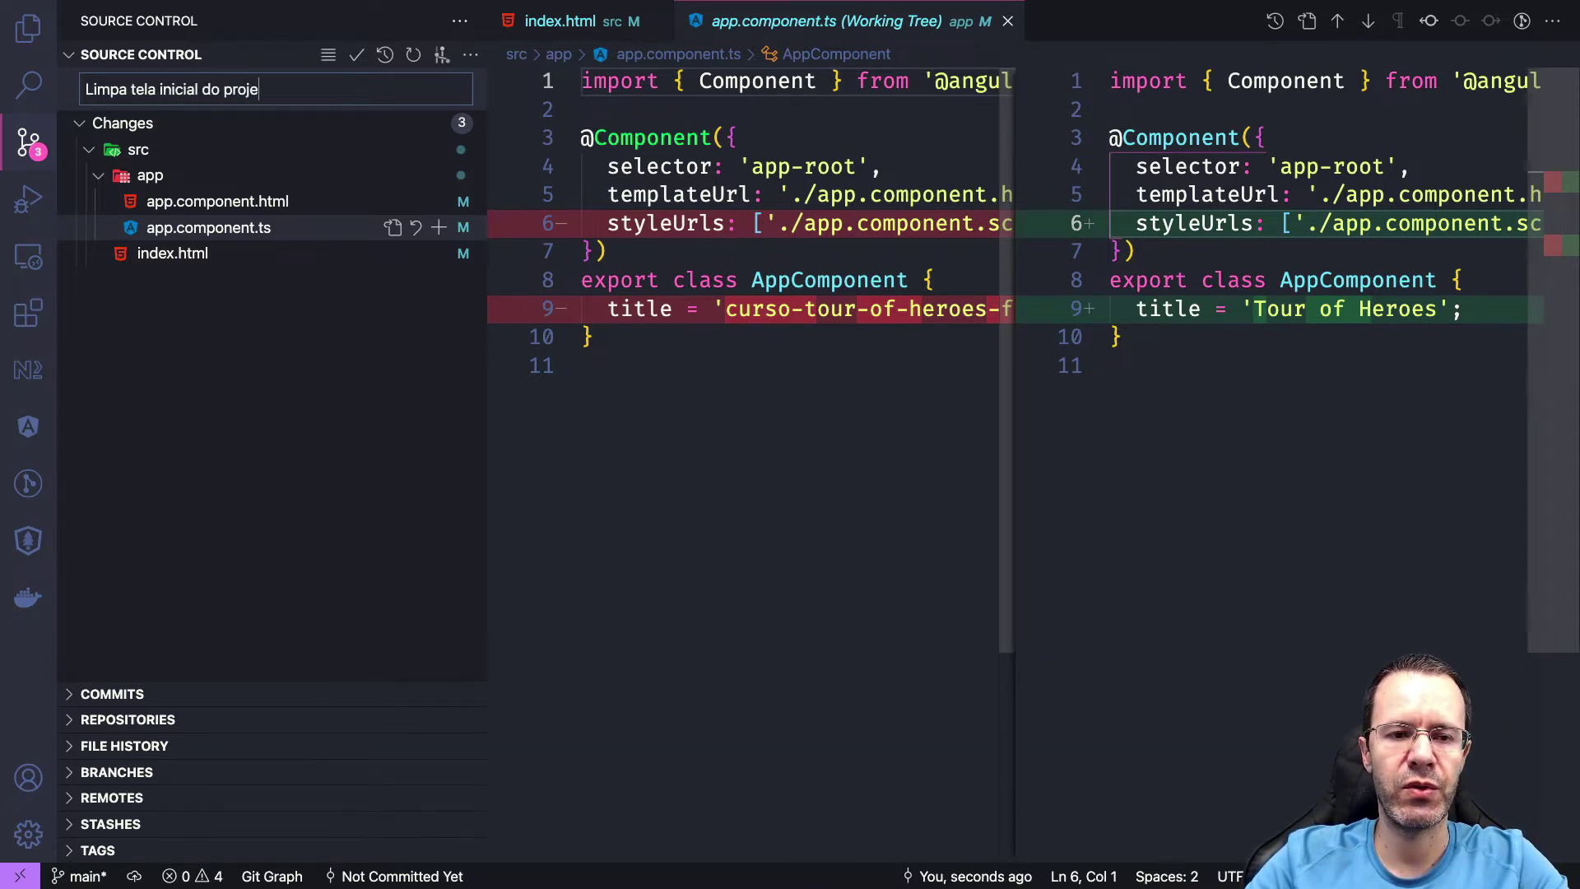
type("col")
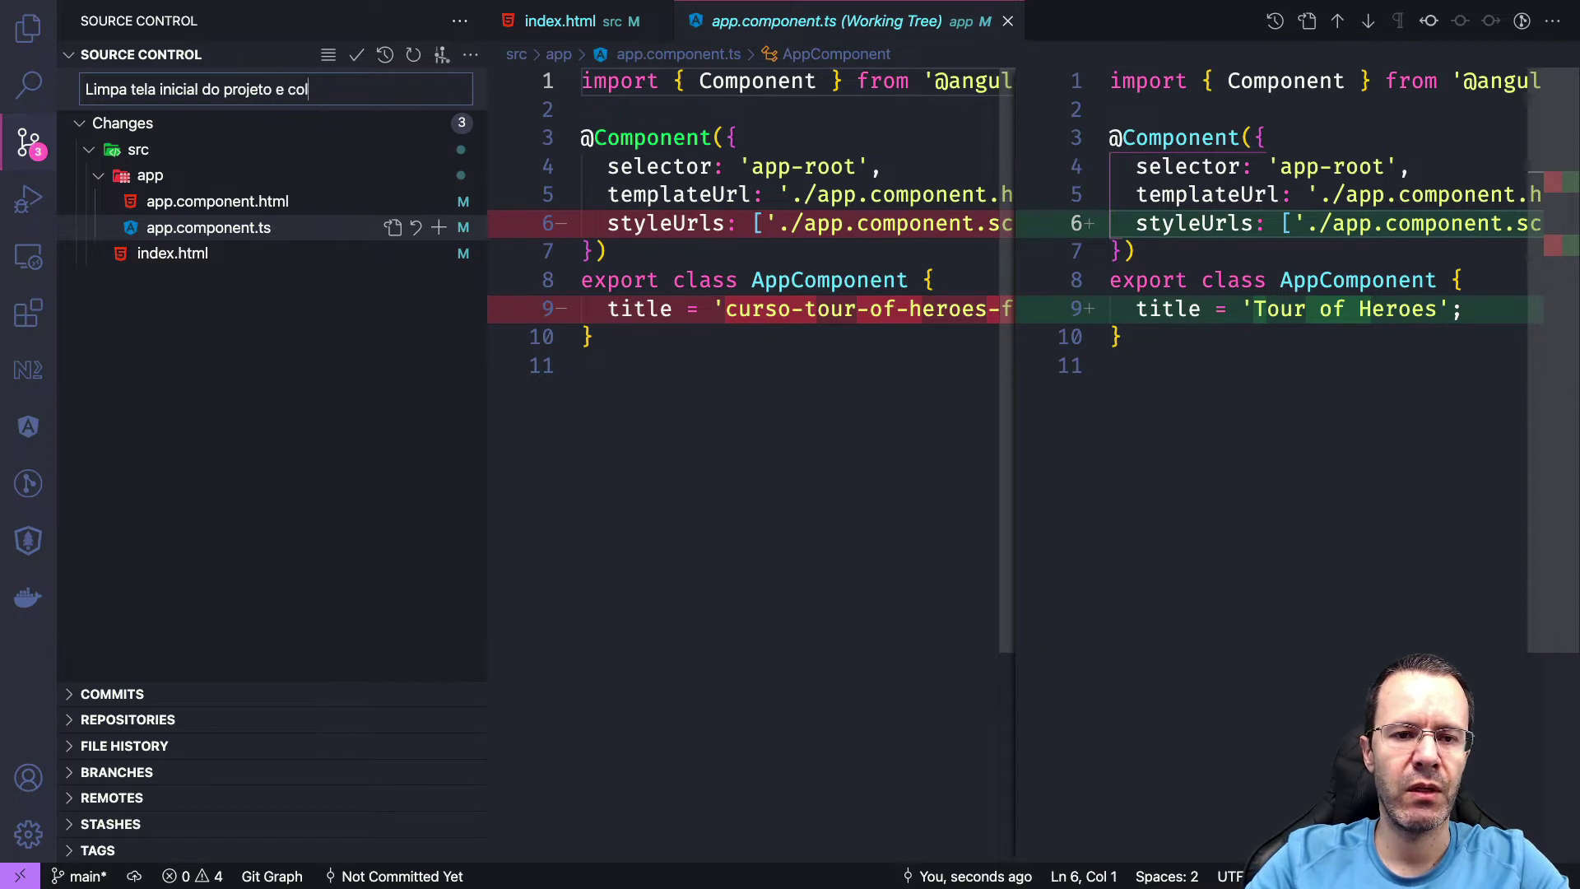
type("oca titulo")
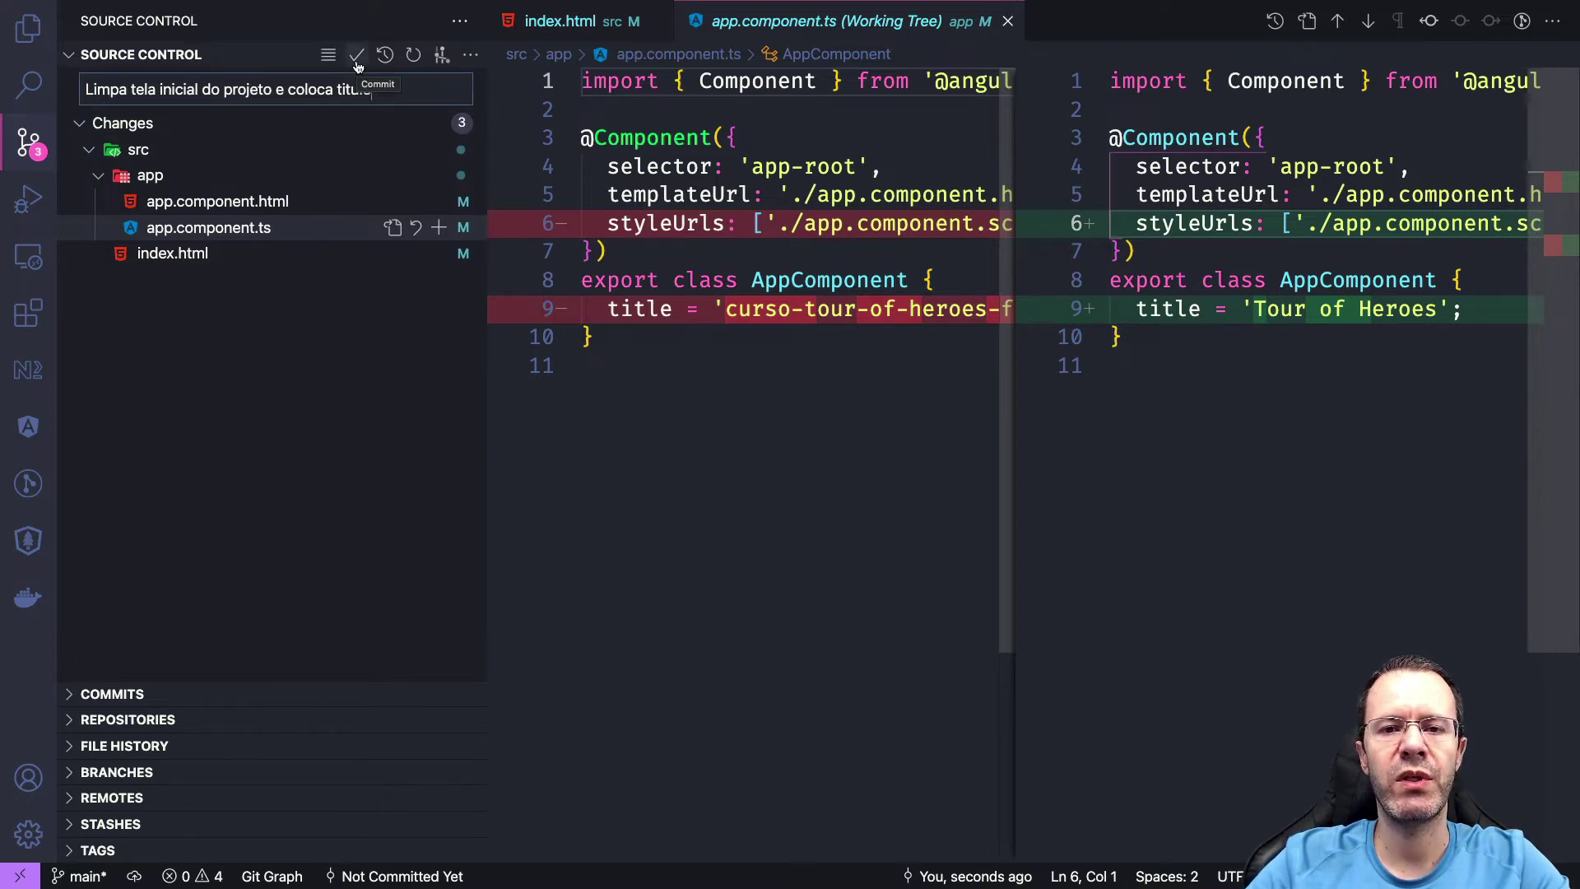
Commit the three changed files to main, then switch to the GitHub profile in the browser
left_click(356, 63)
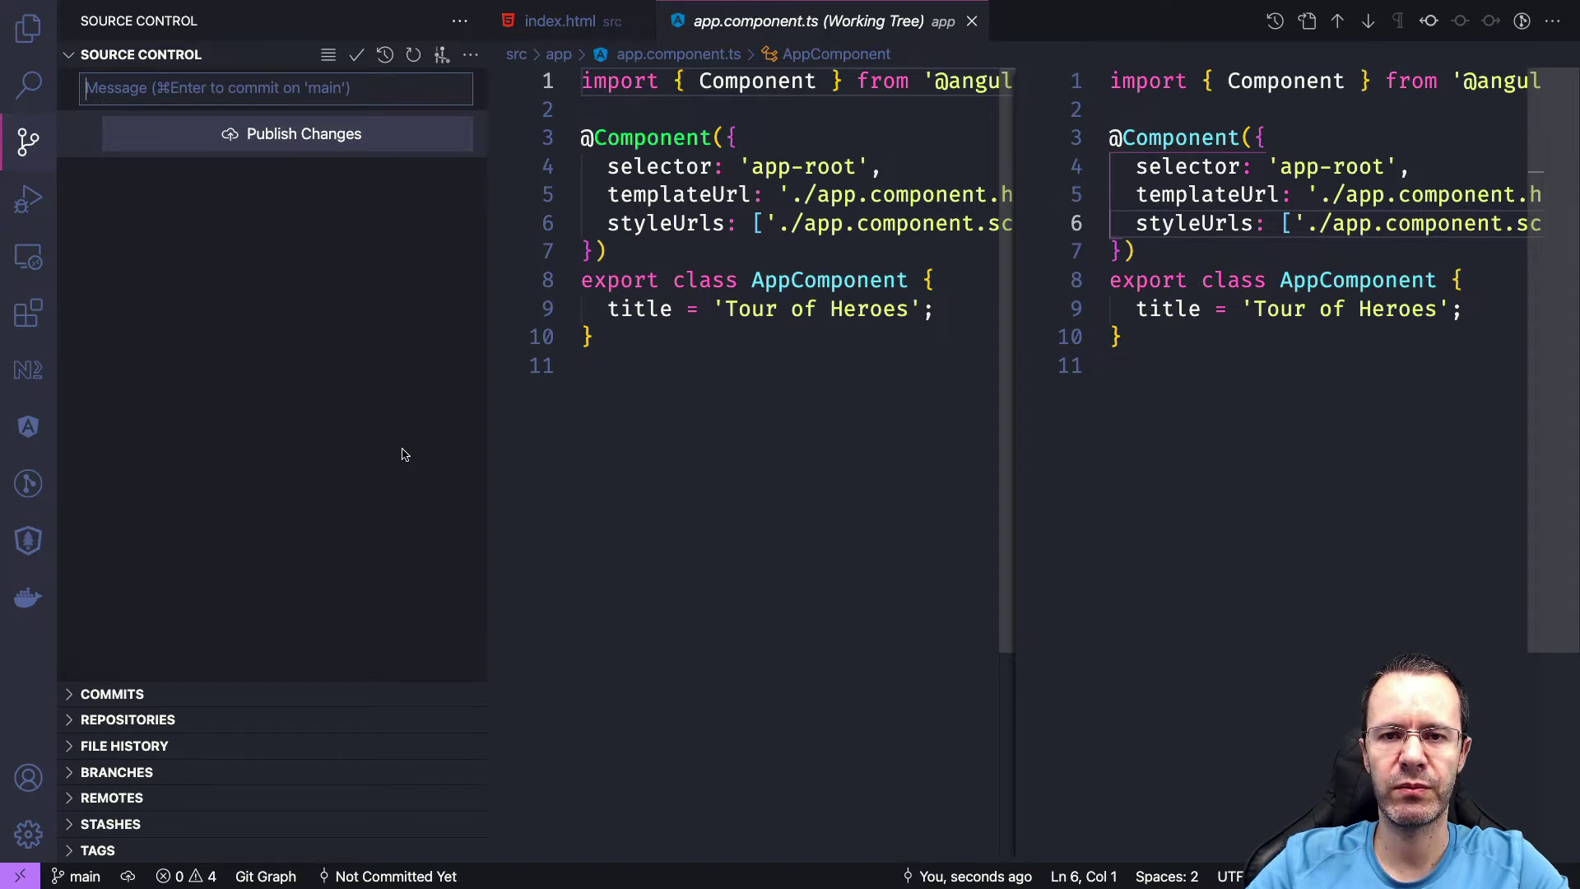
key("super+Tab")
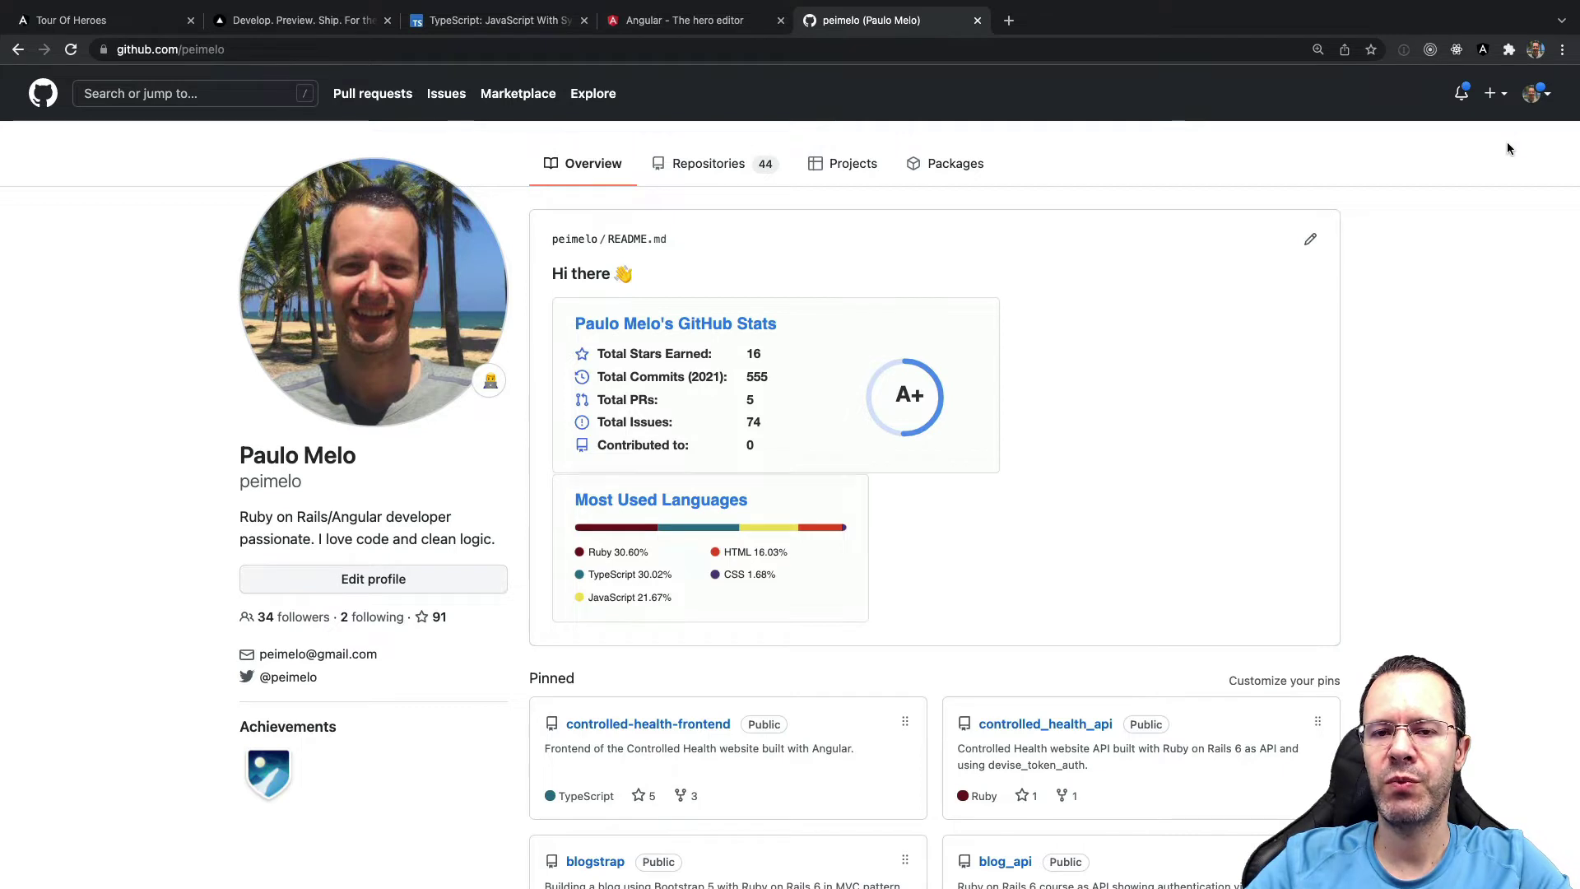
Start a new public GitHub repository named curso-tour-of-heroes-frontend with no initialization files
left_click(1502, 99)
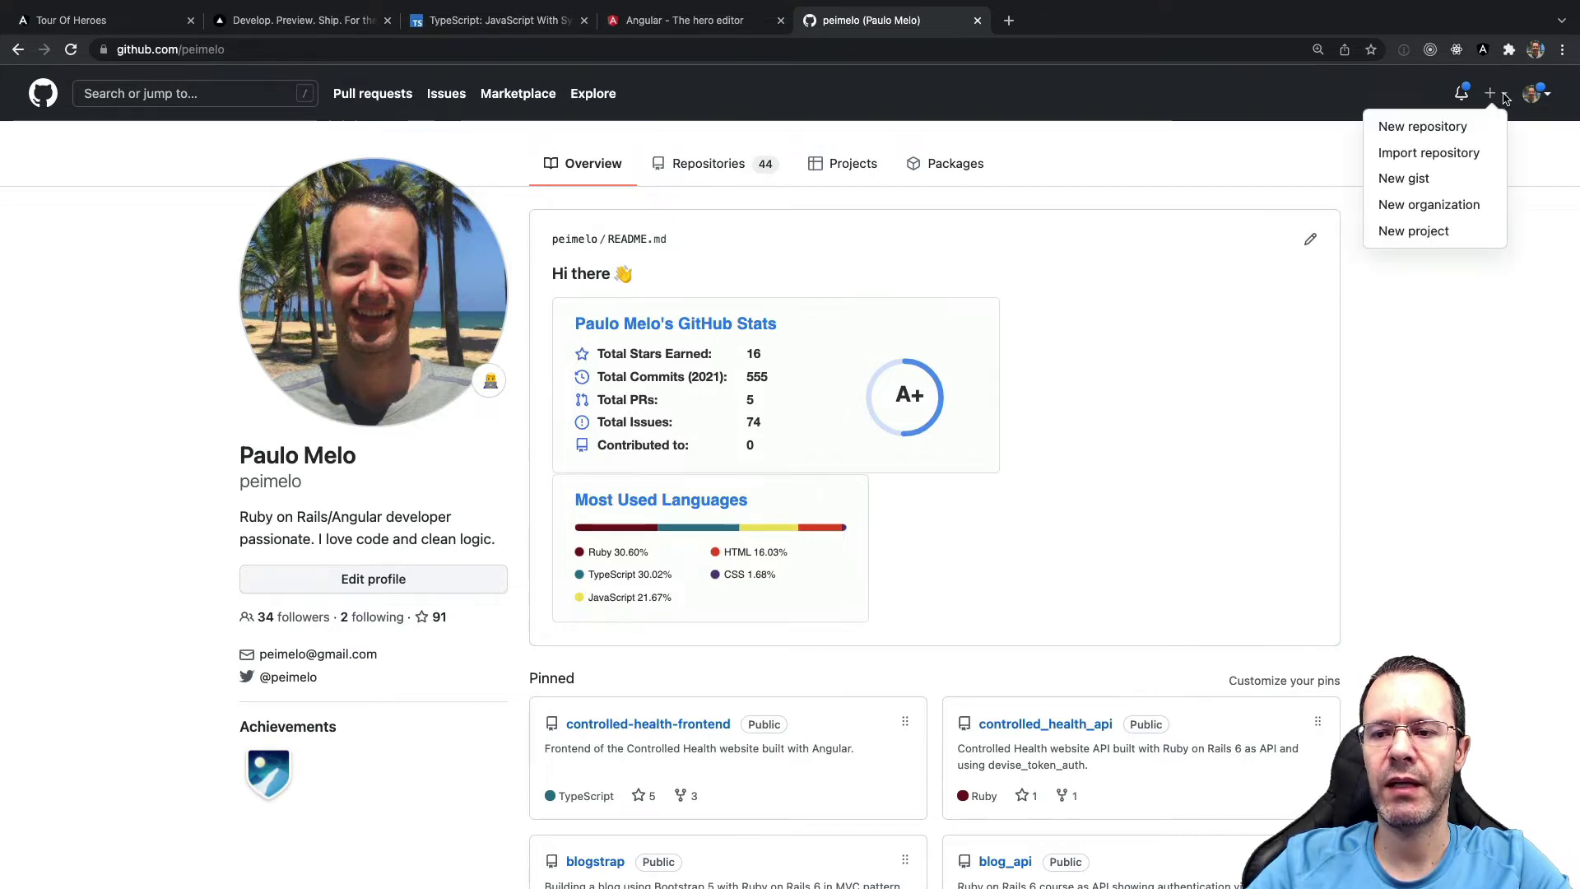
left_click(1484, 129)
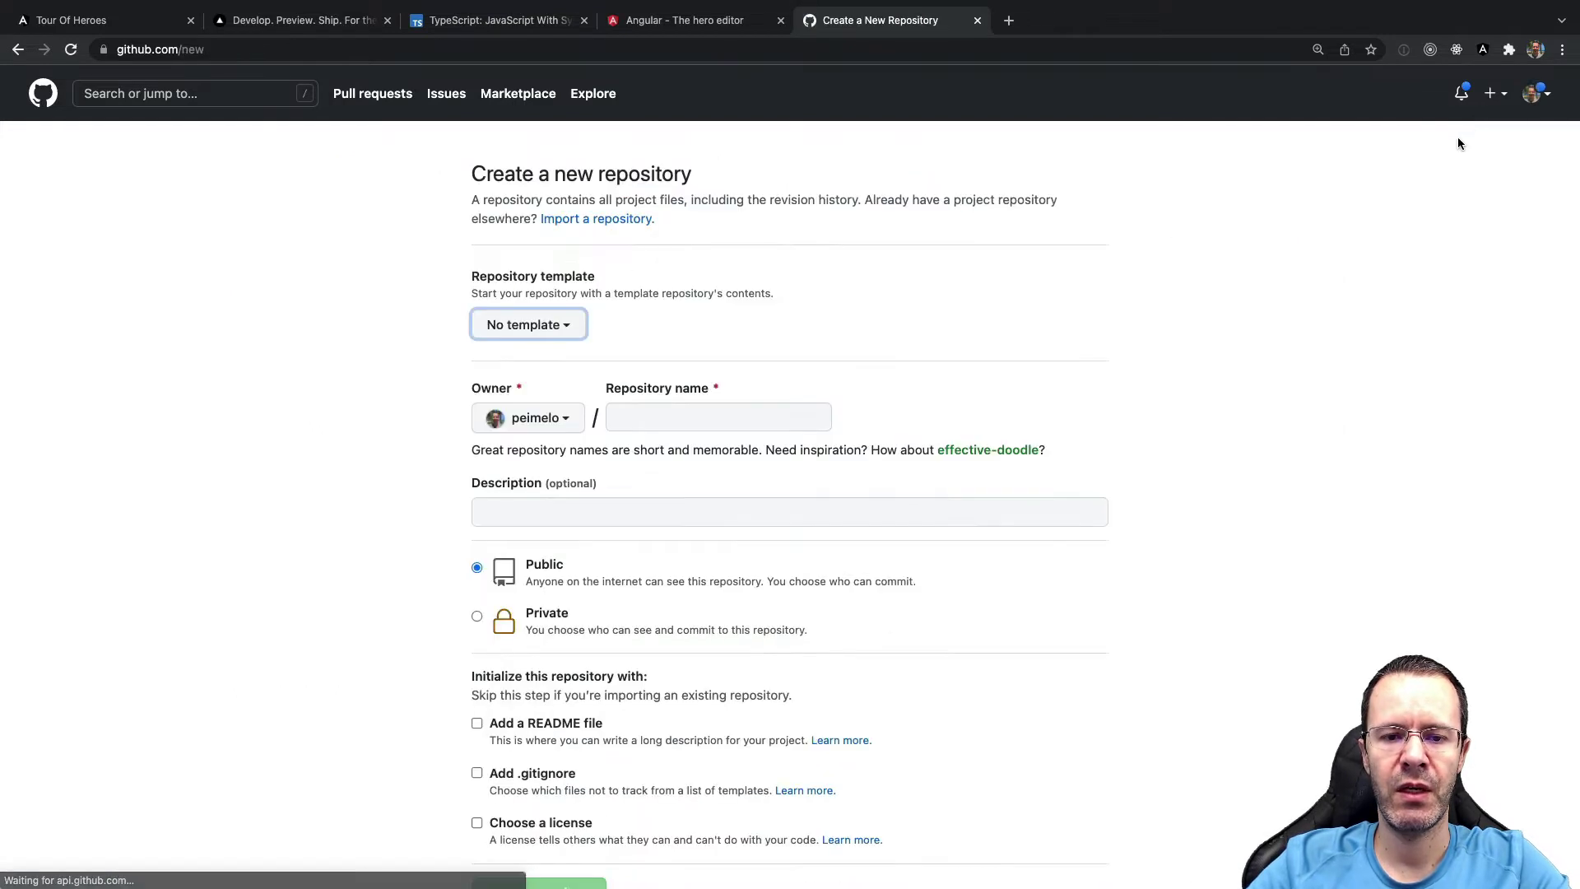
scroll(423, 416, "down", 2)
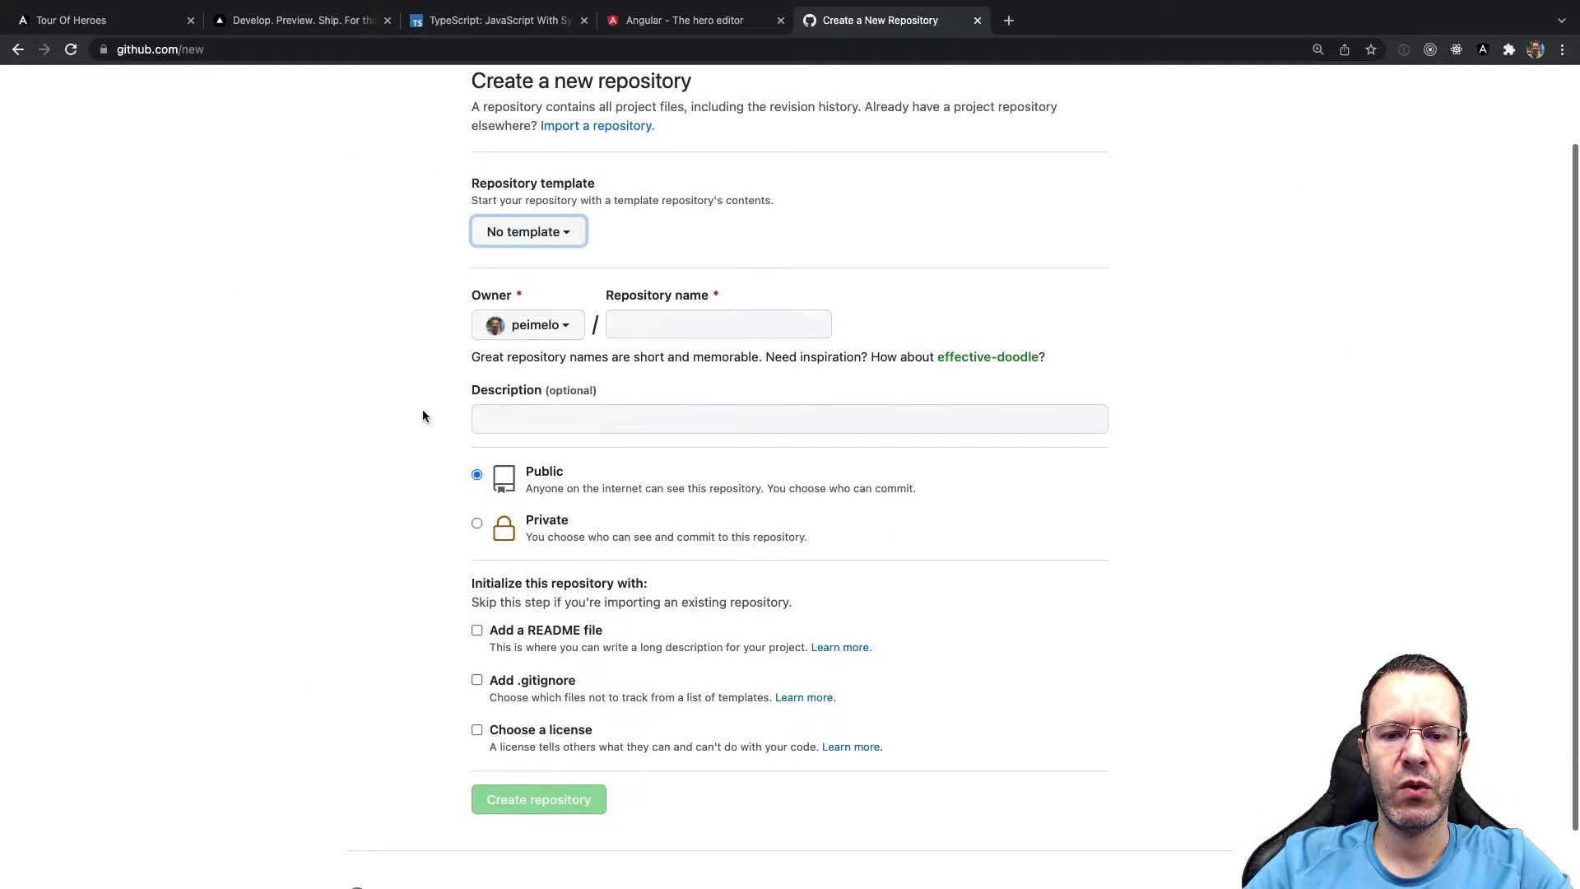
left_click(639, 325)
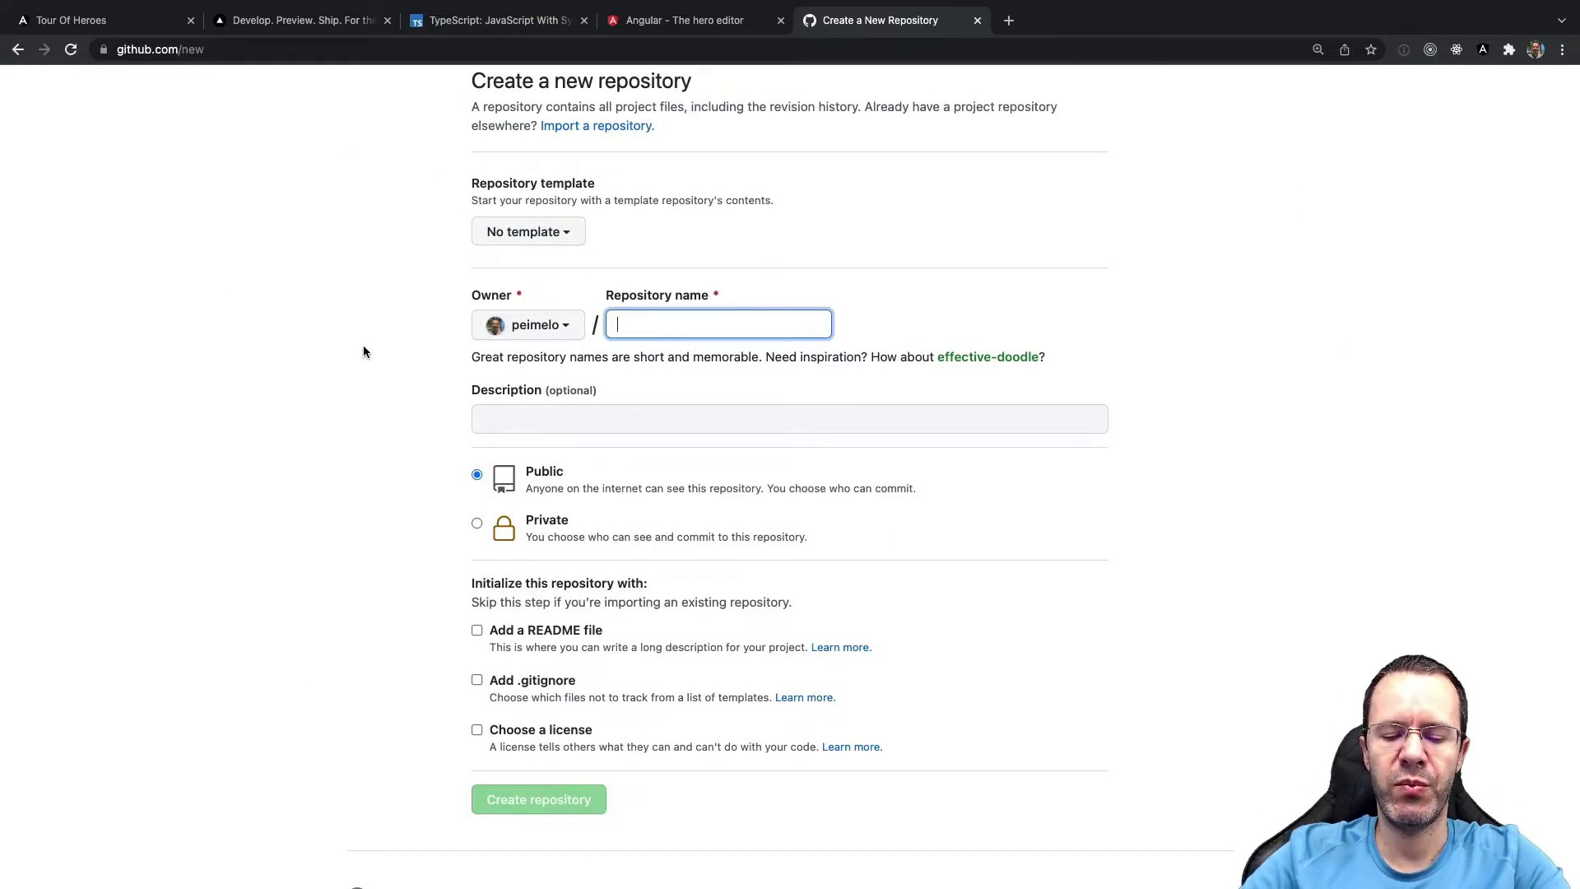
type("curso")
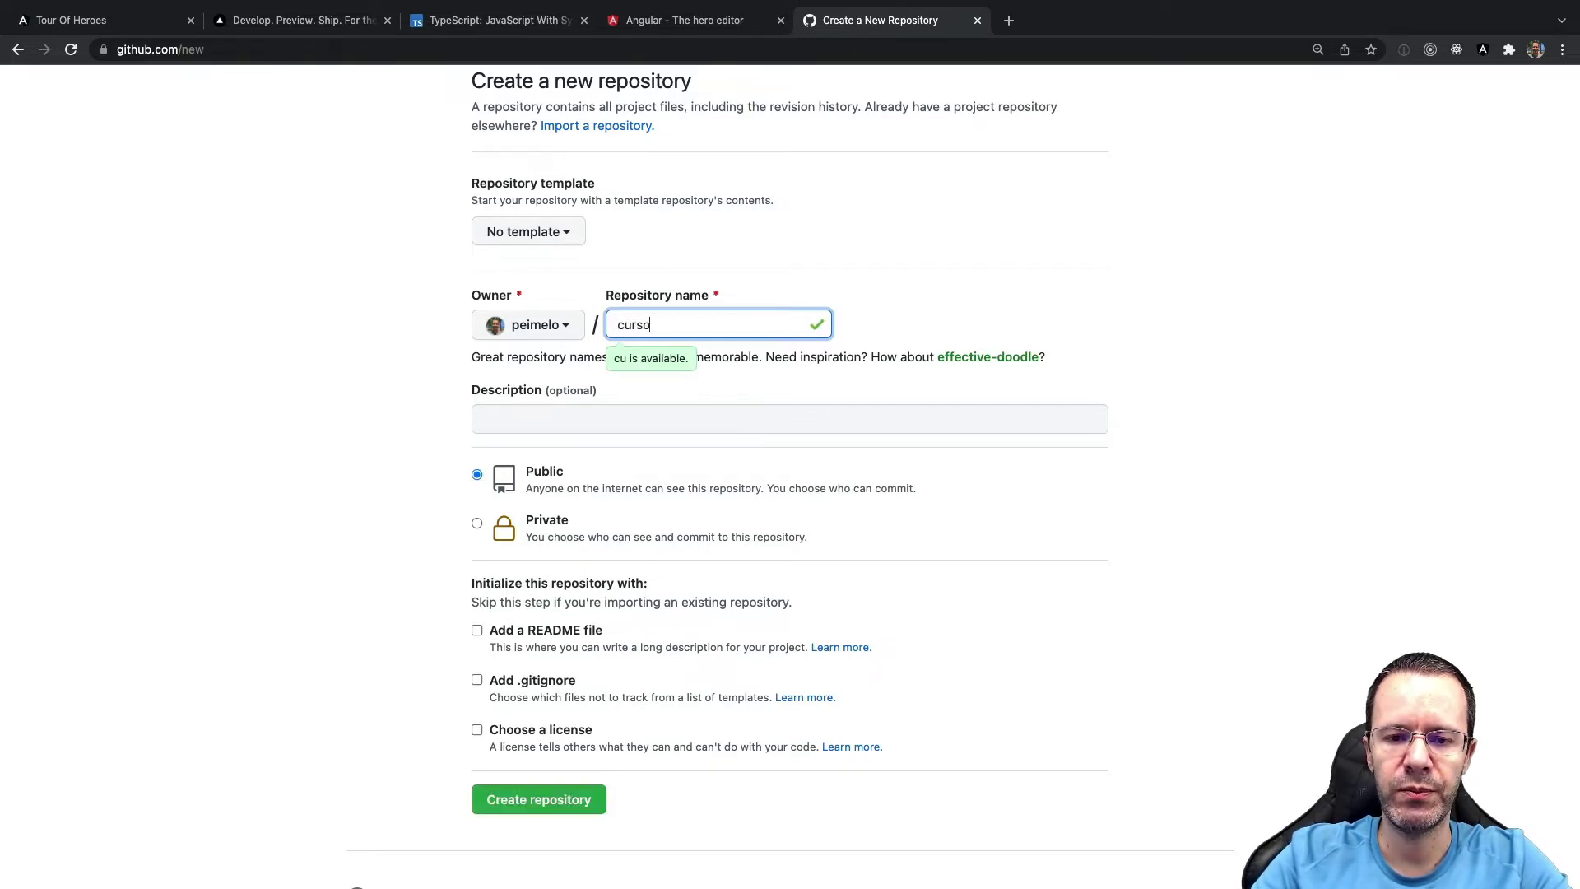
type("-tour")
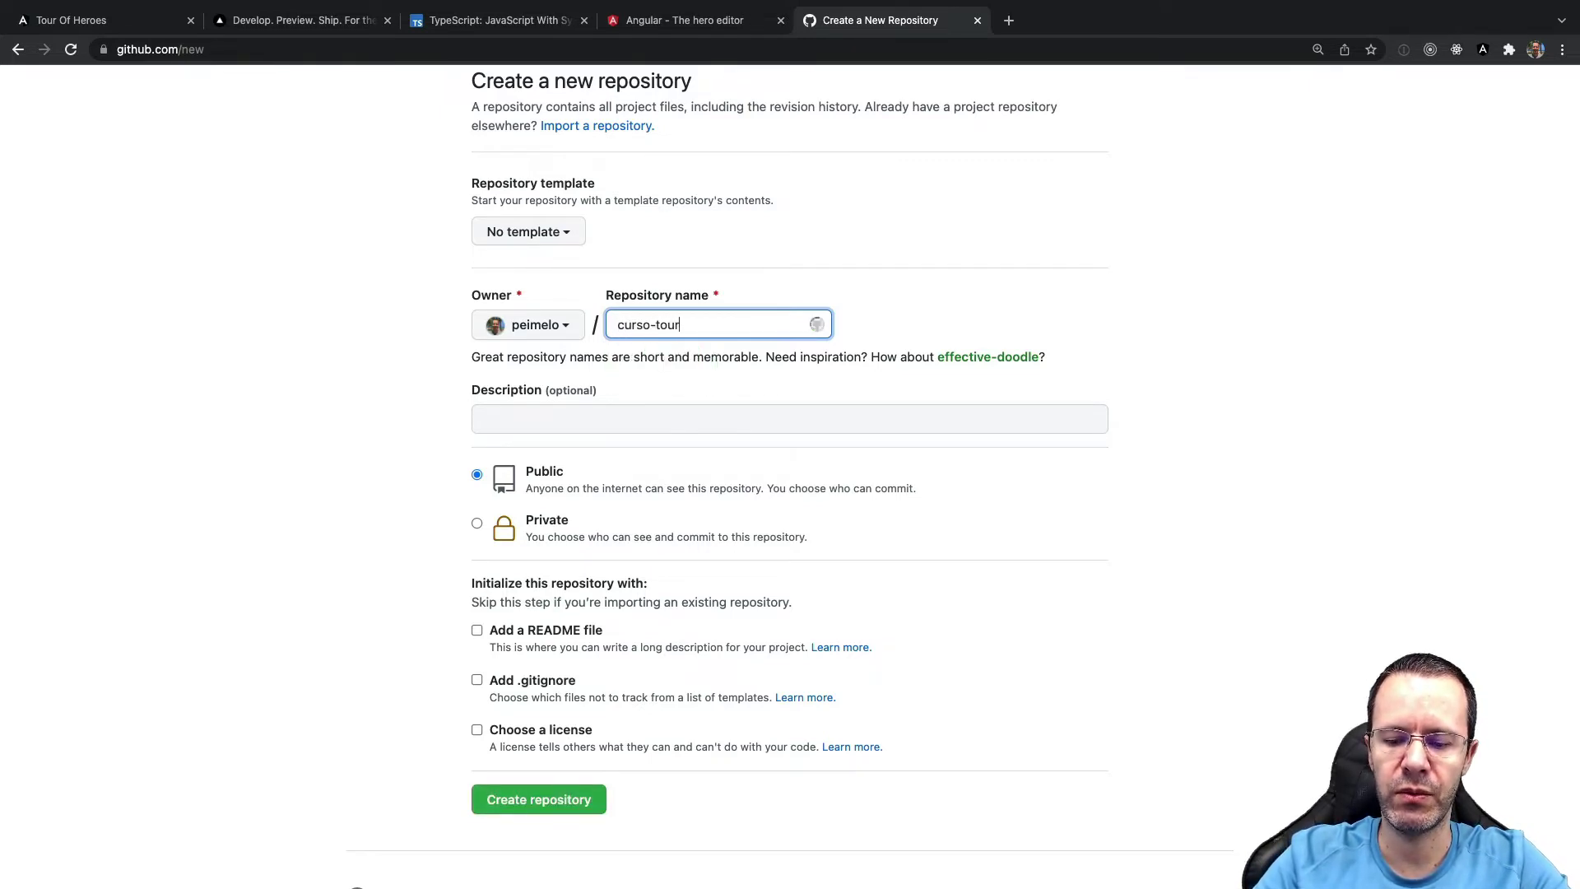
type("-of-")
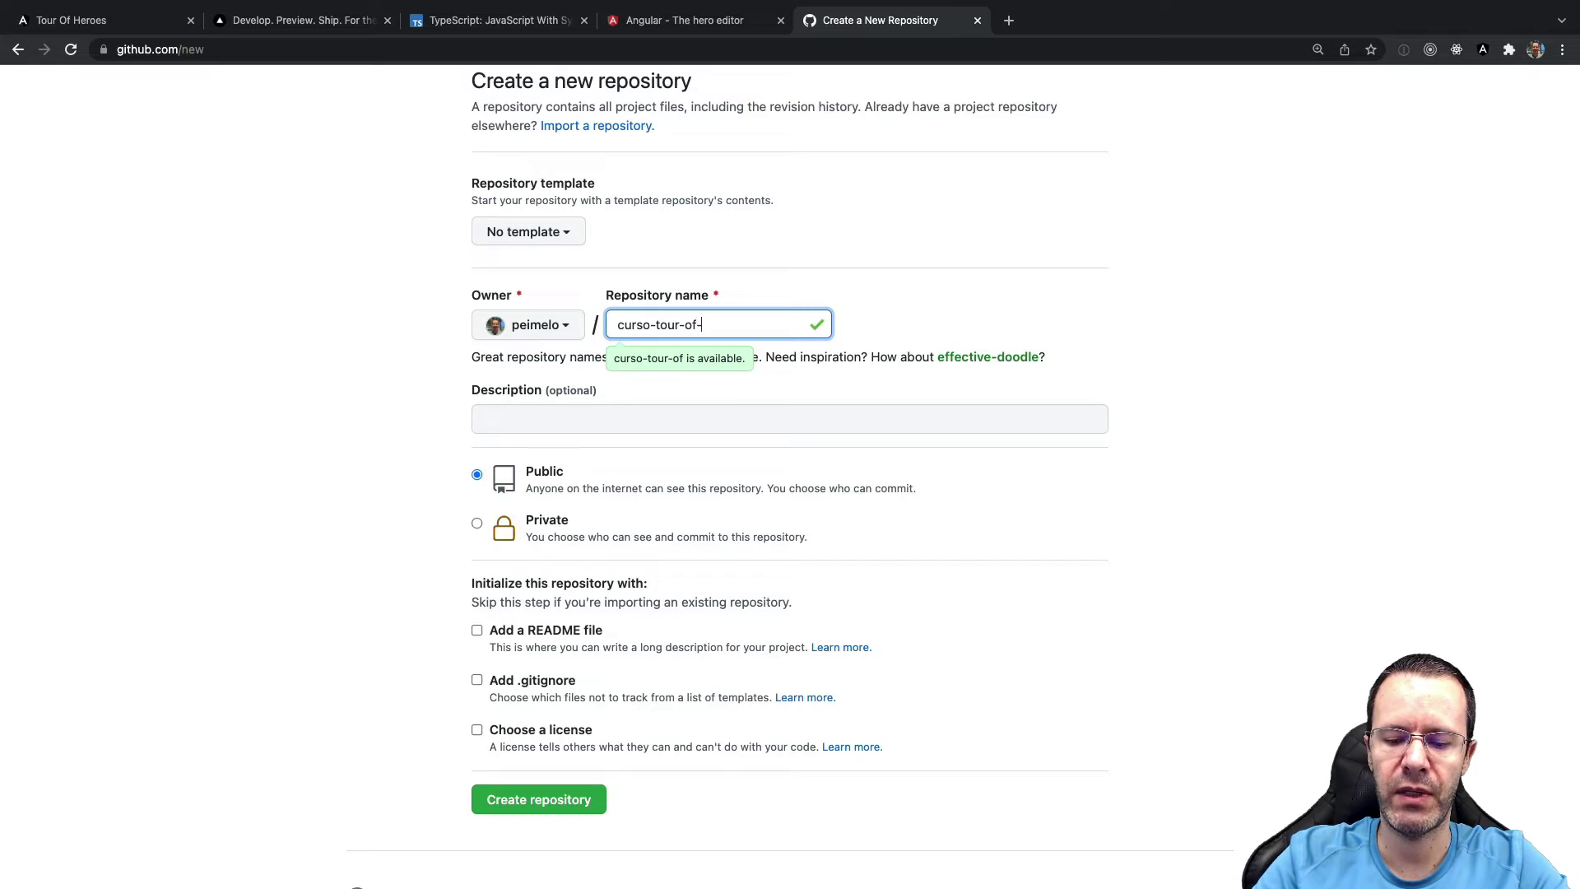
type("heroes-")
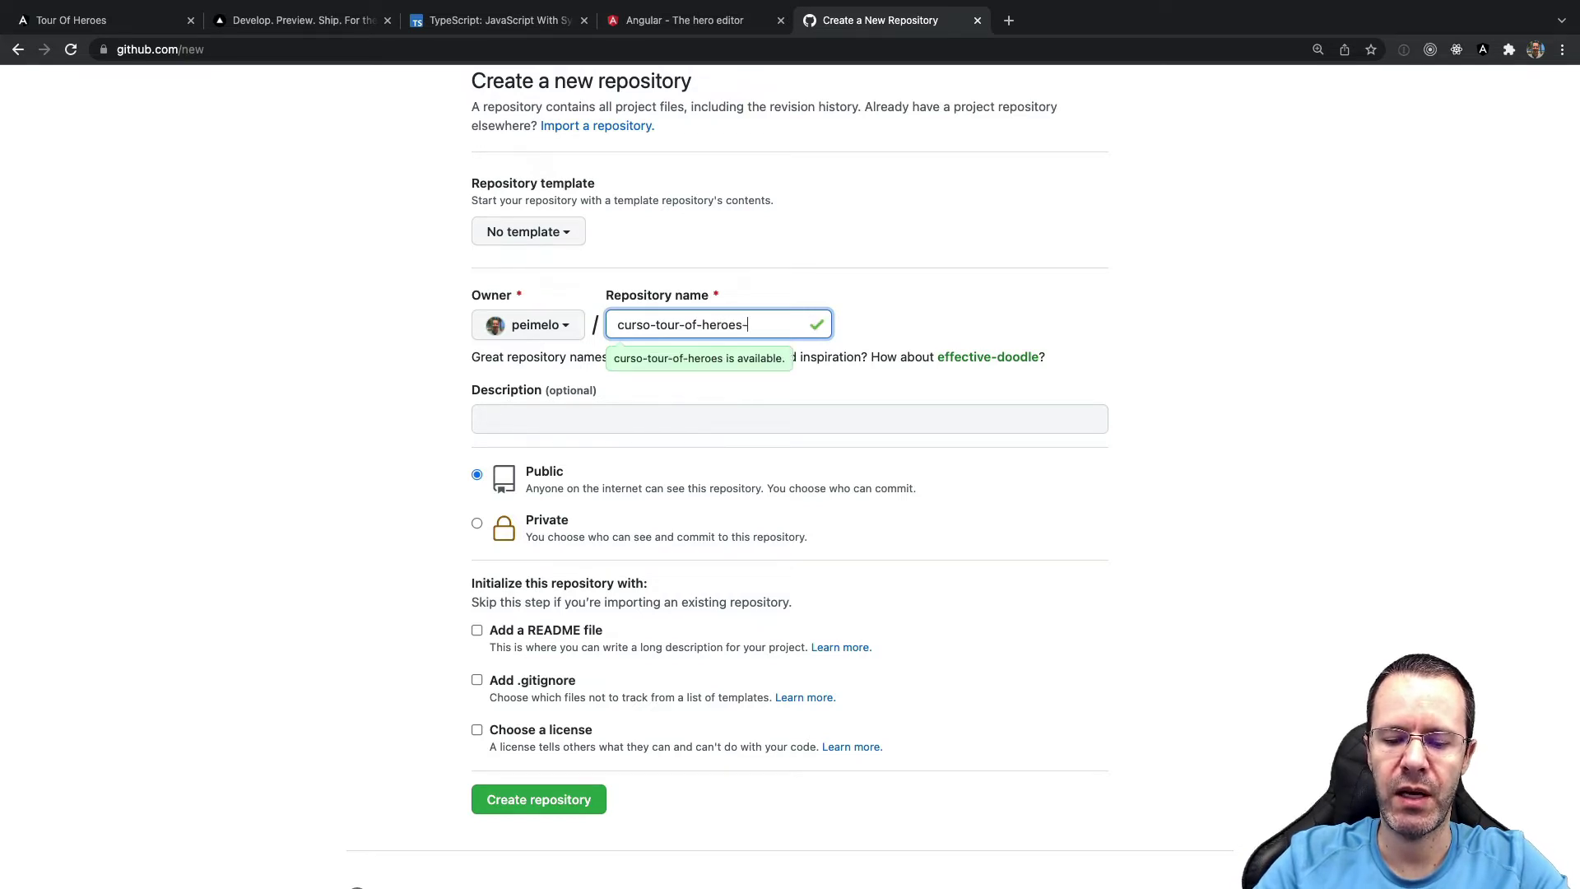
type("frontend")
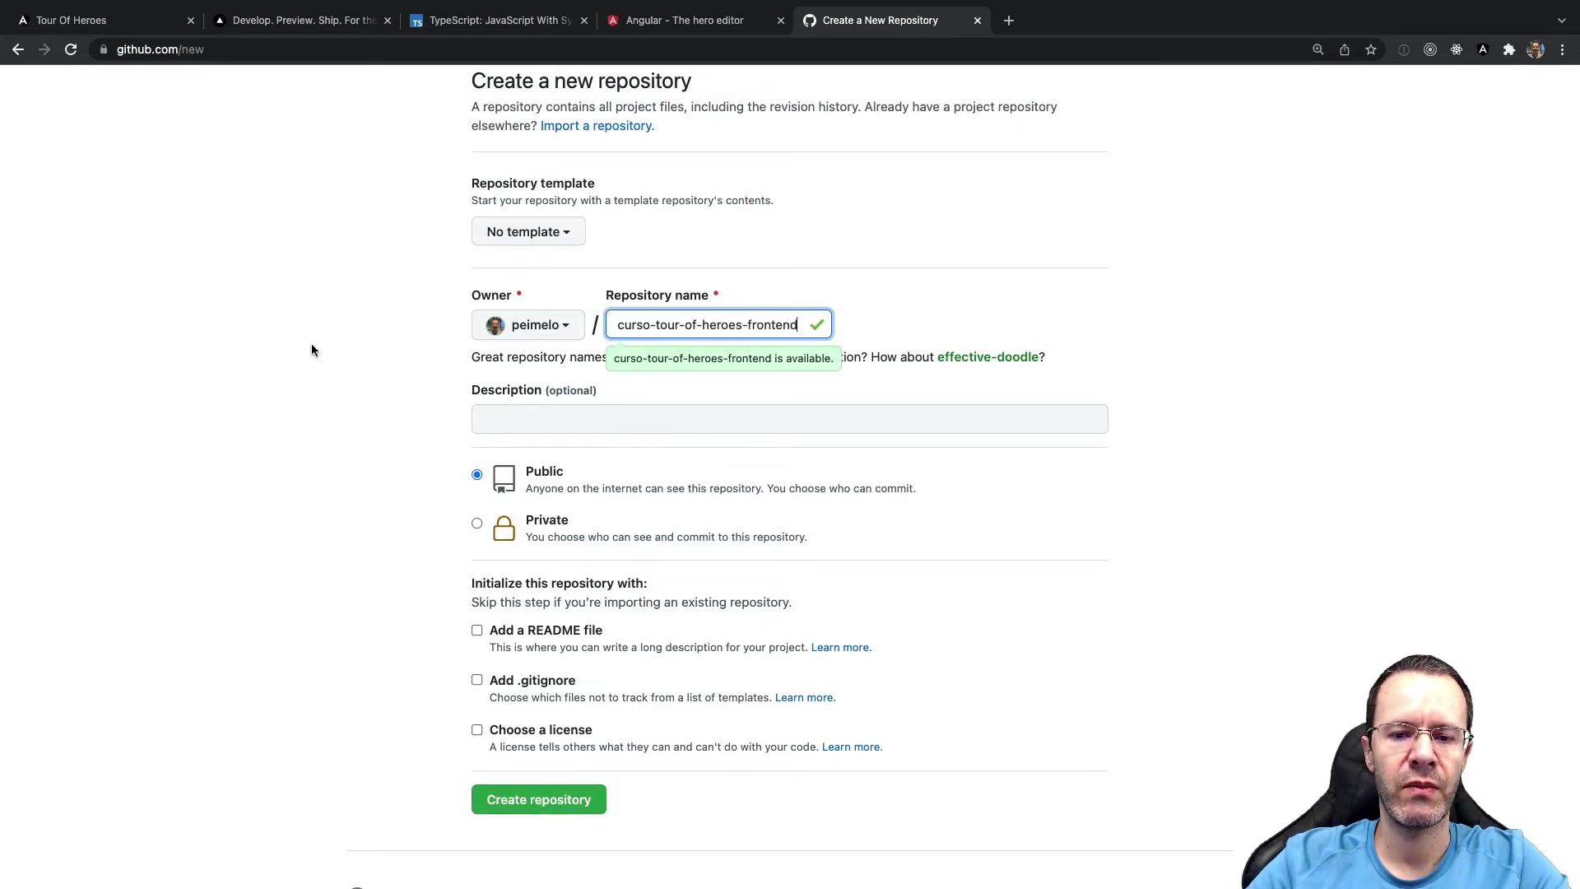
left_click(311, 344)
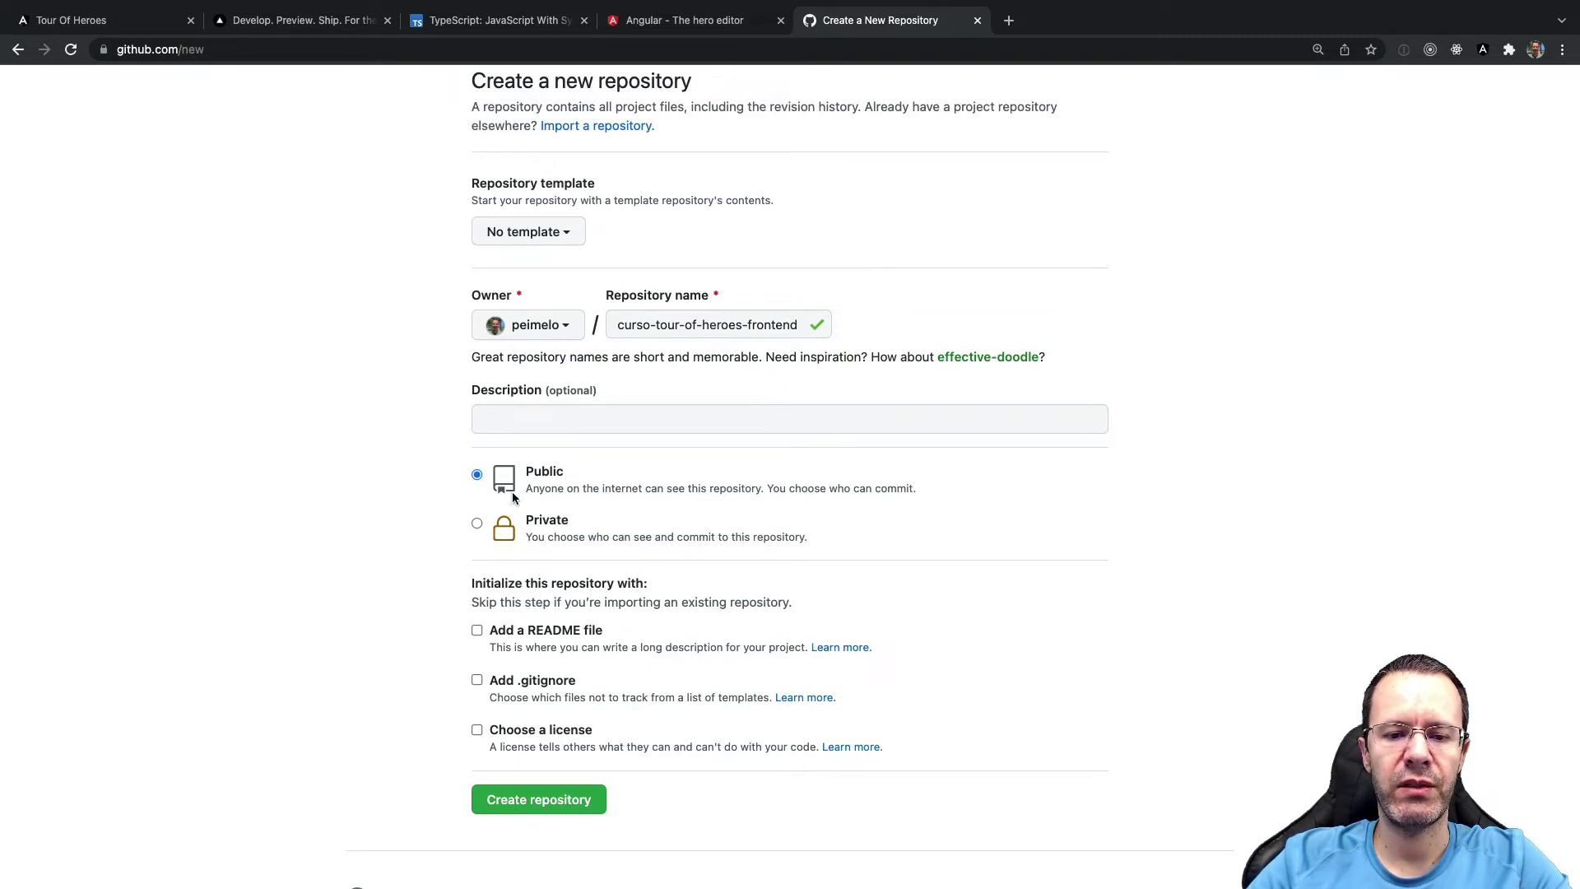
Create the empty repository and select the 'git remote add origin' command from Quick setup
left_click(555, 808)
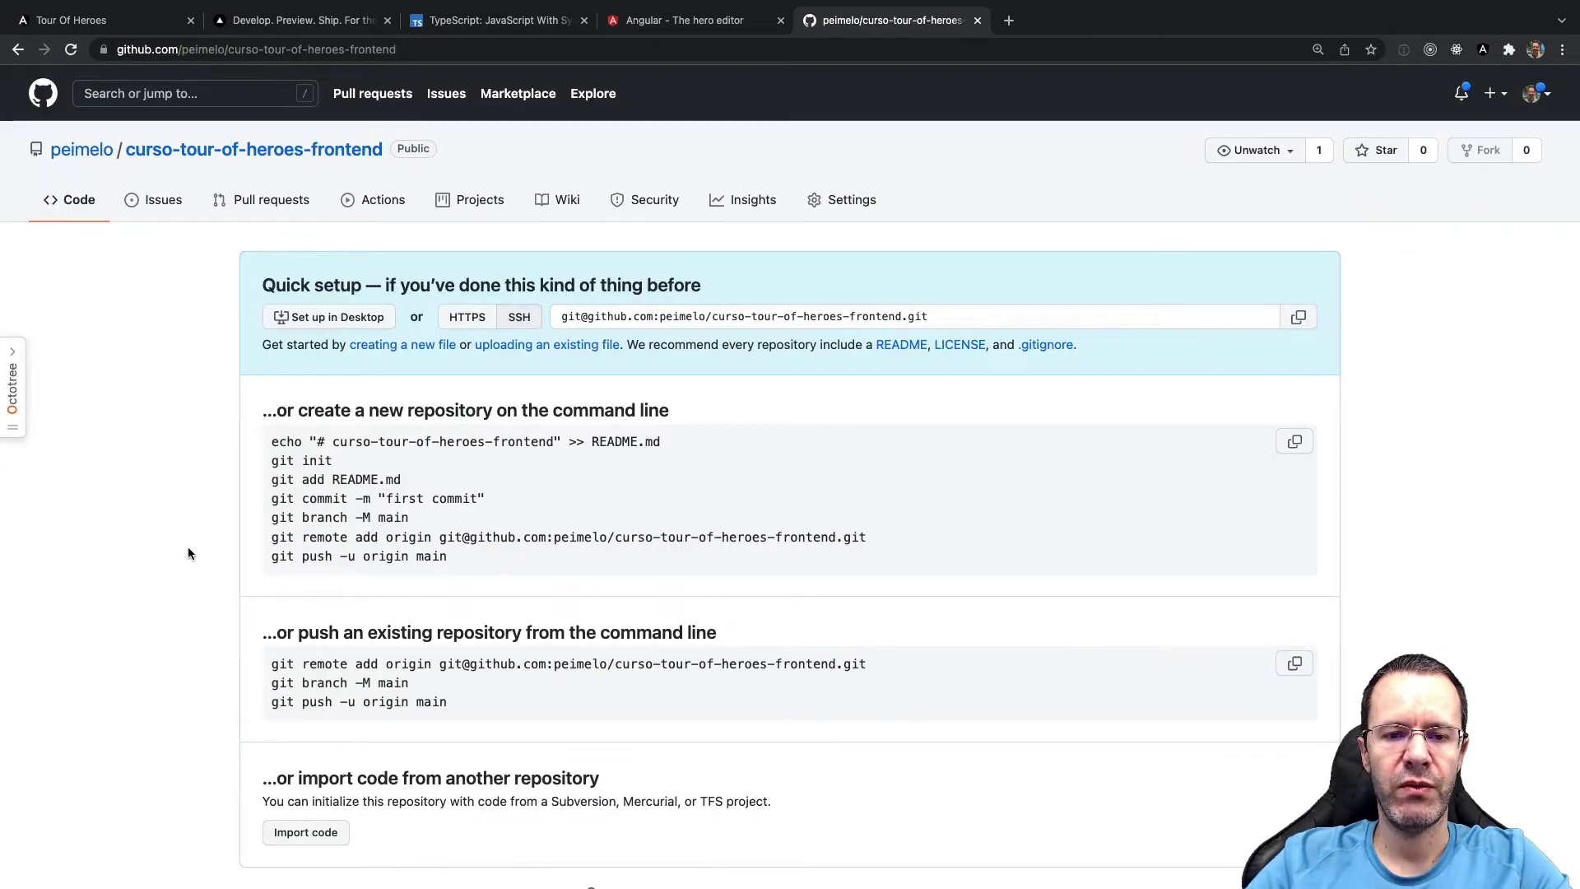
scroll(187, 548, "down", 1)
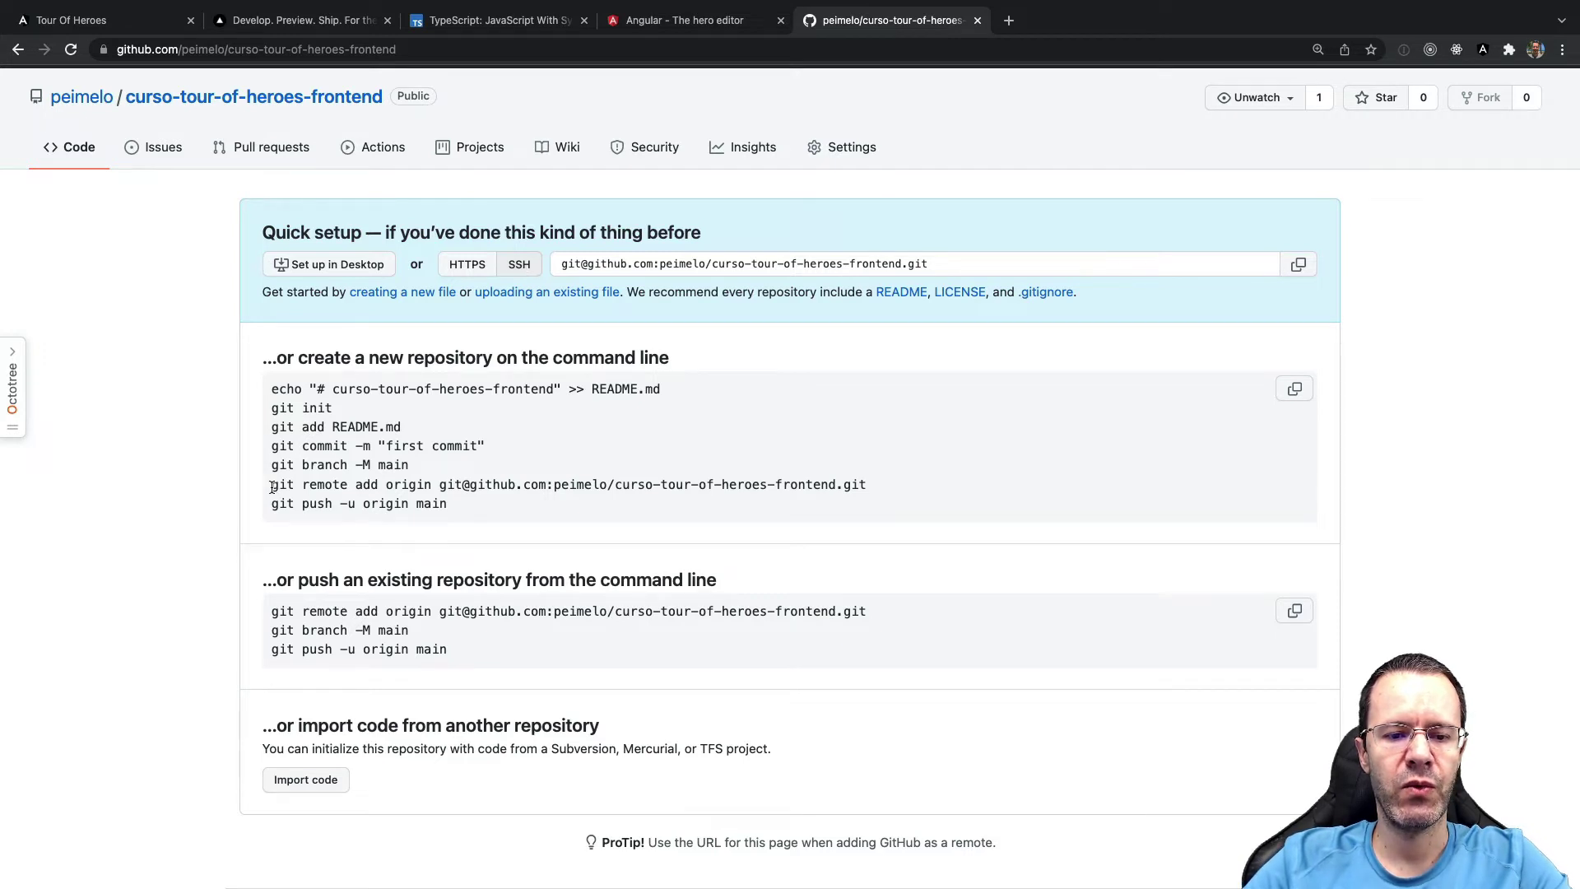
left_click_drag(272, 487, 877, 491)
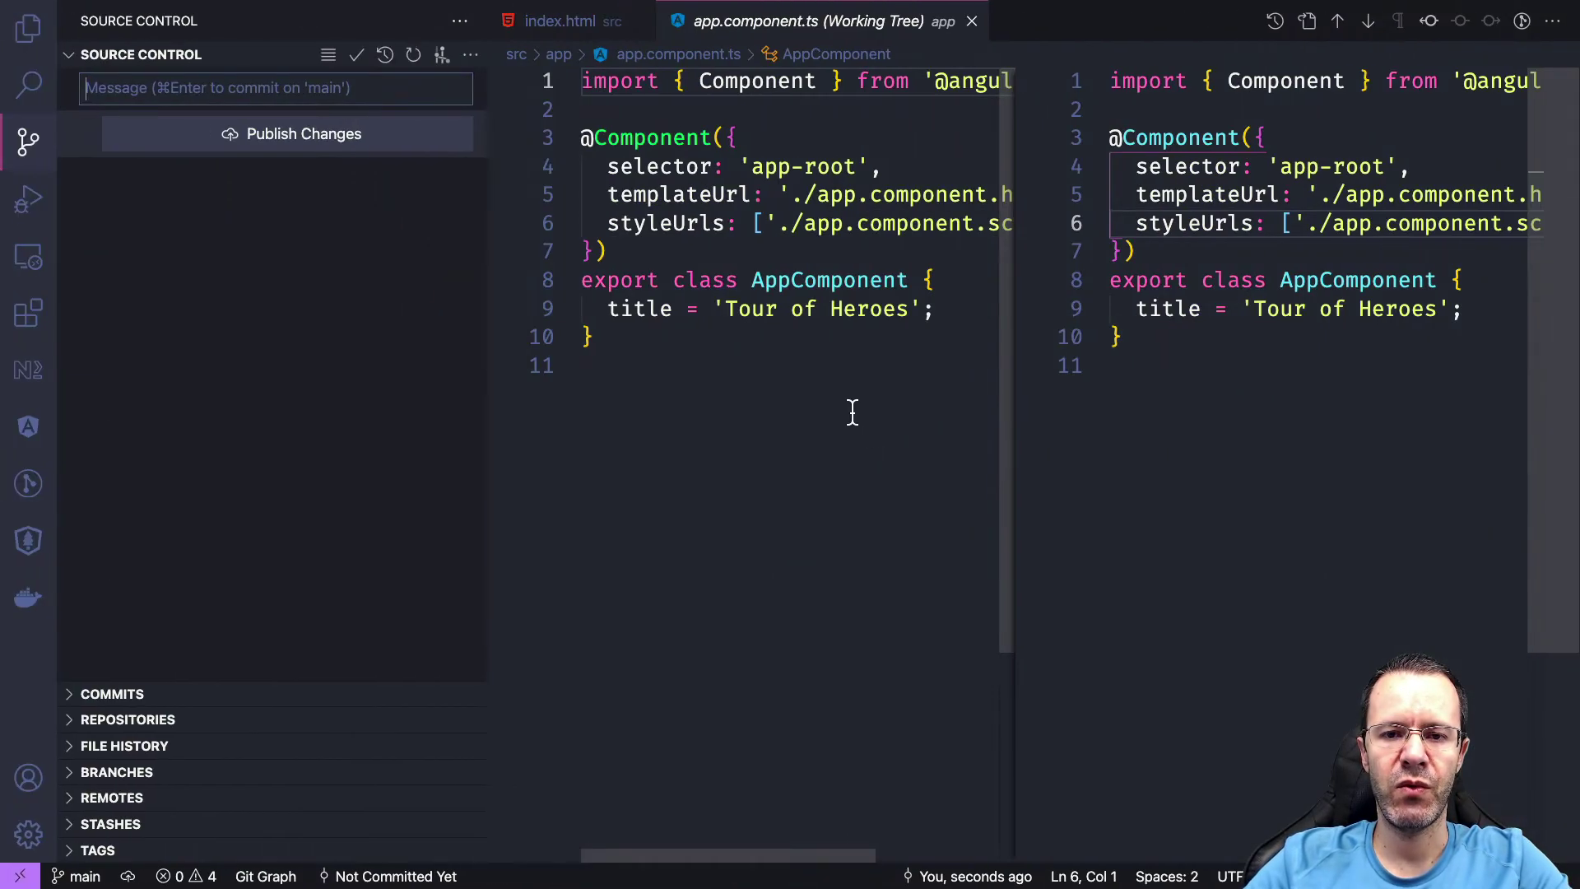
In a new zsh terminal, add the GitHub repository's SSH URL as the origin remote
key("ctrl+grave")
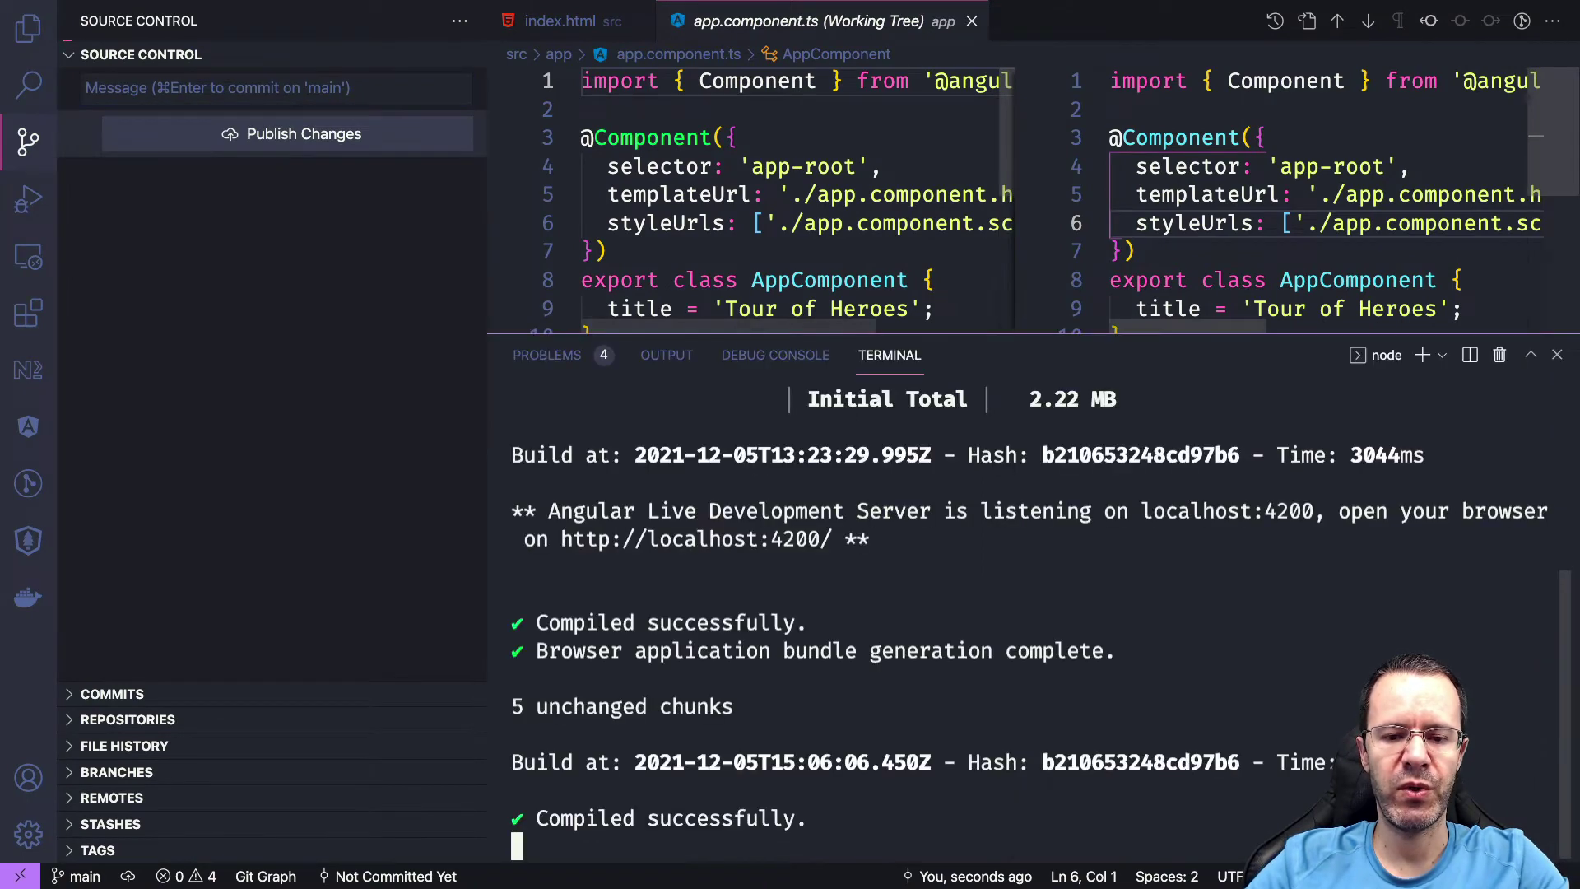
key("super+k")
key("ctrl+shift+grave")
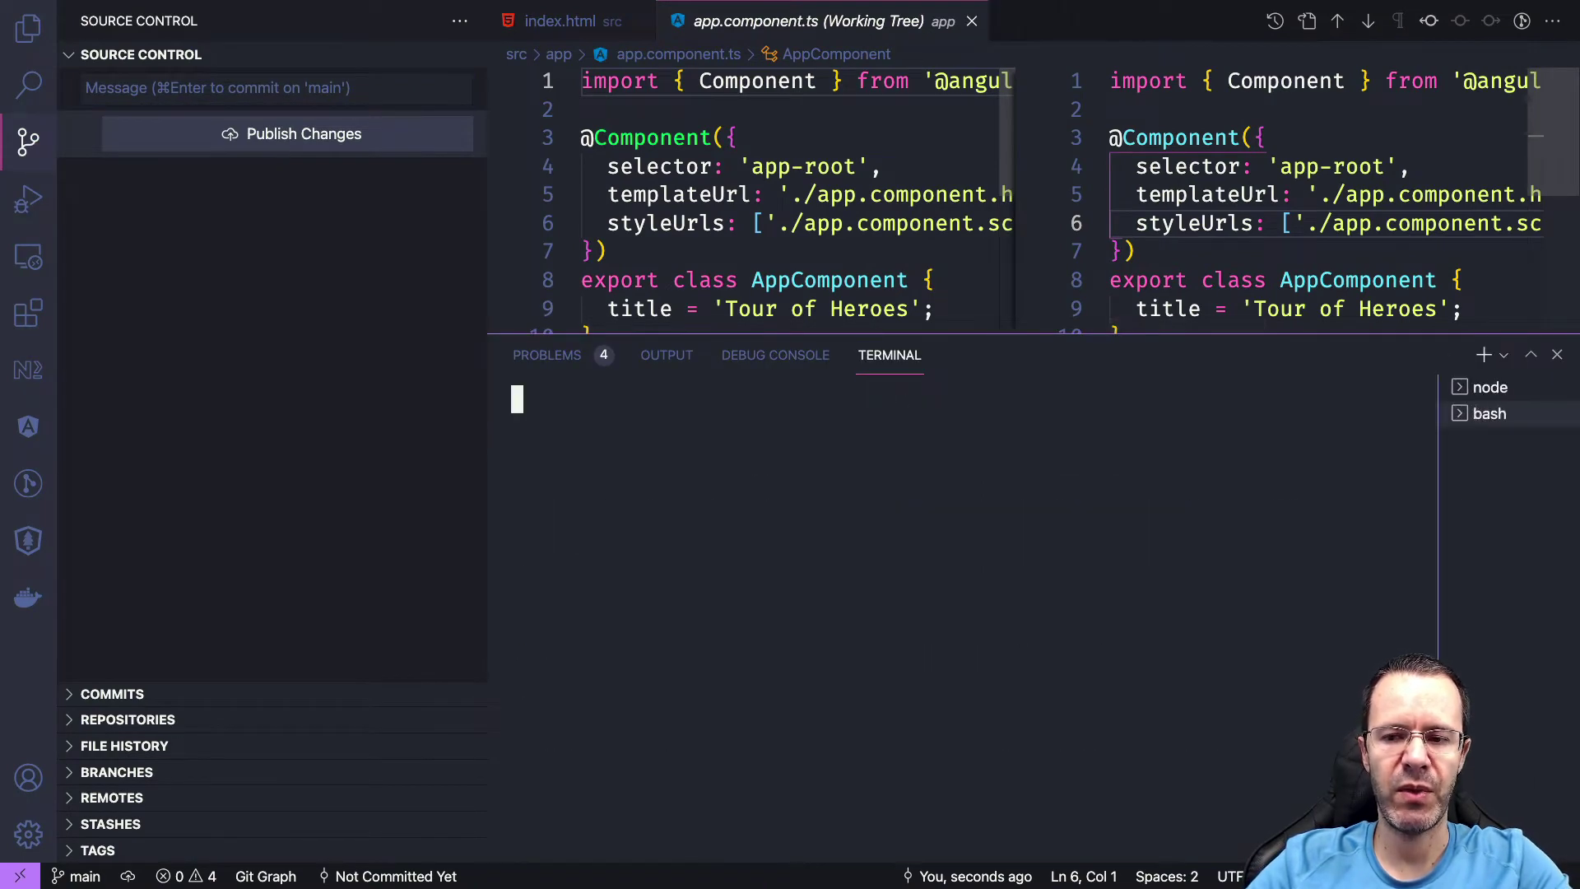
key("super+b")
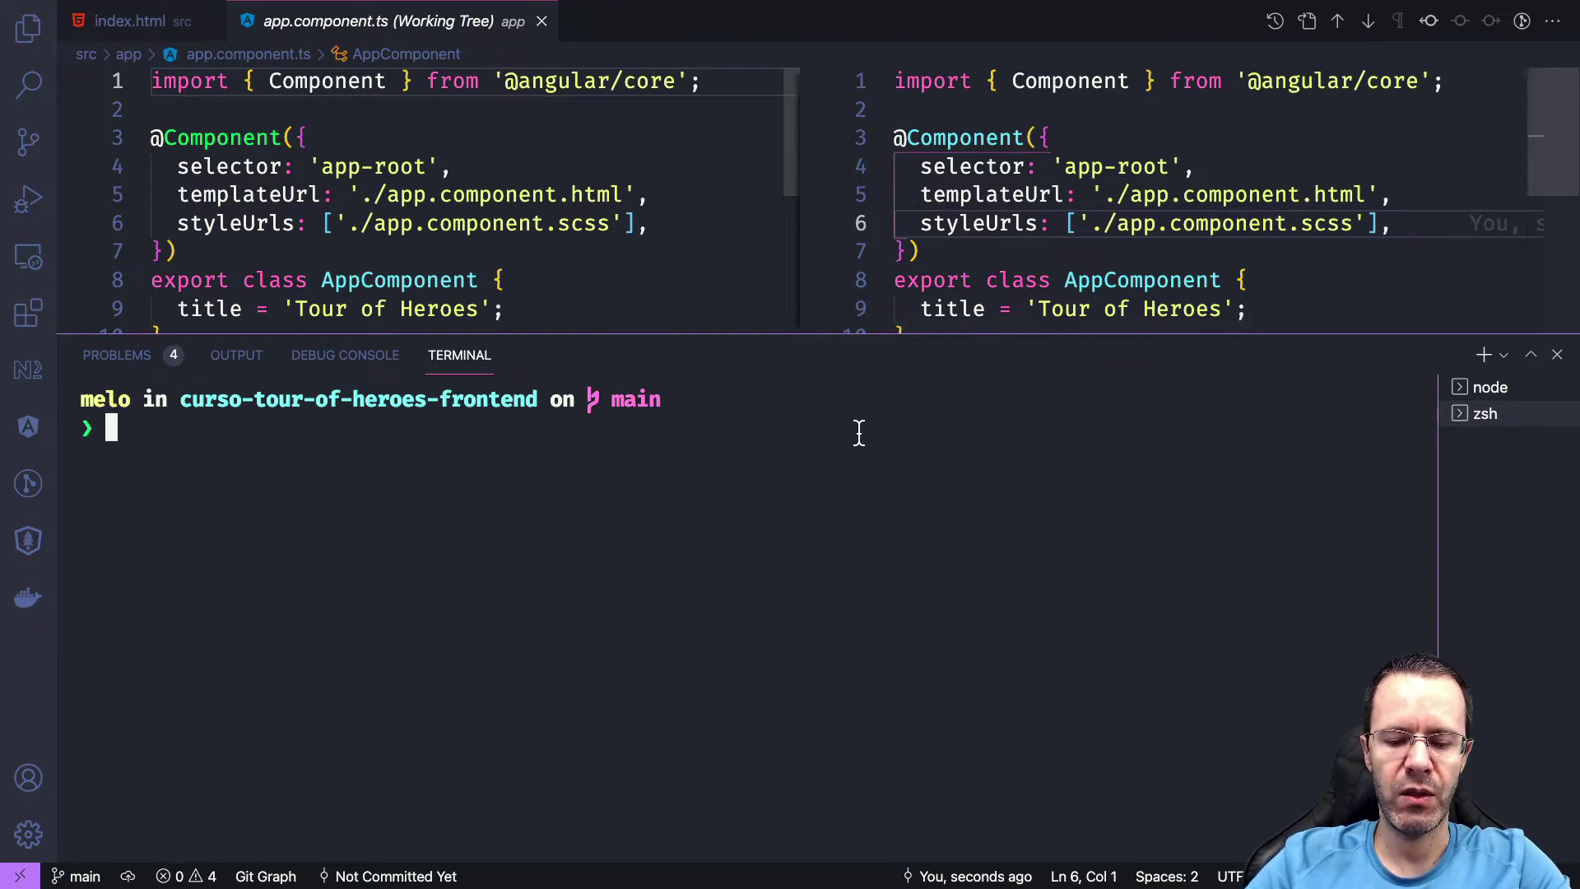
type("git remote add origin git@github.com:peimelo/curso-tour-of-heroes-frontend.git")
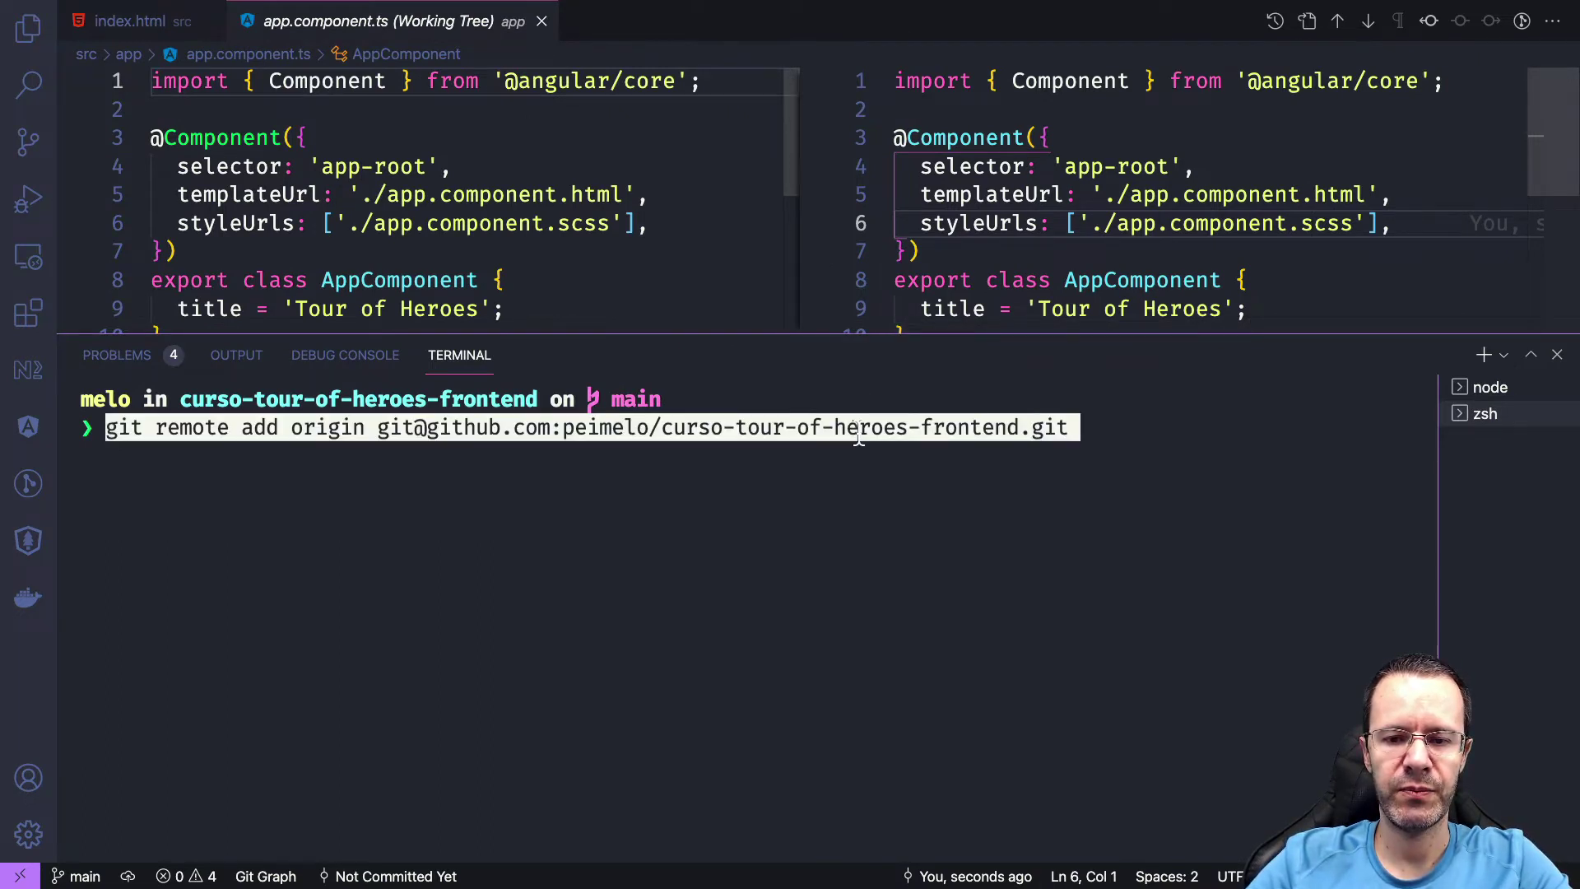
key("Return")
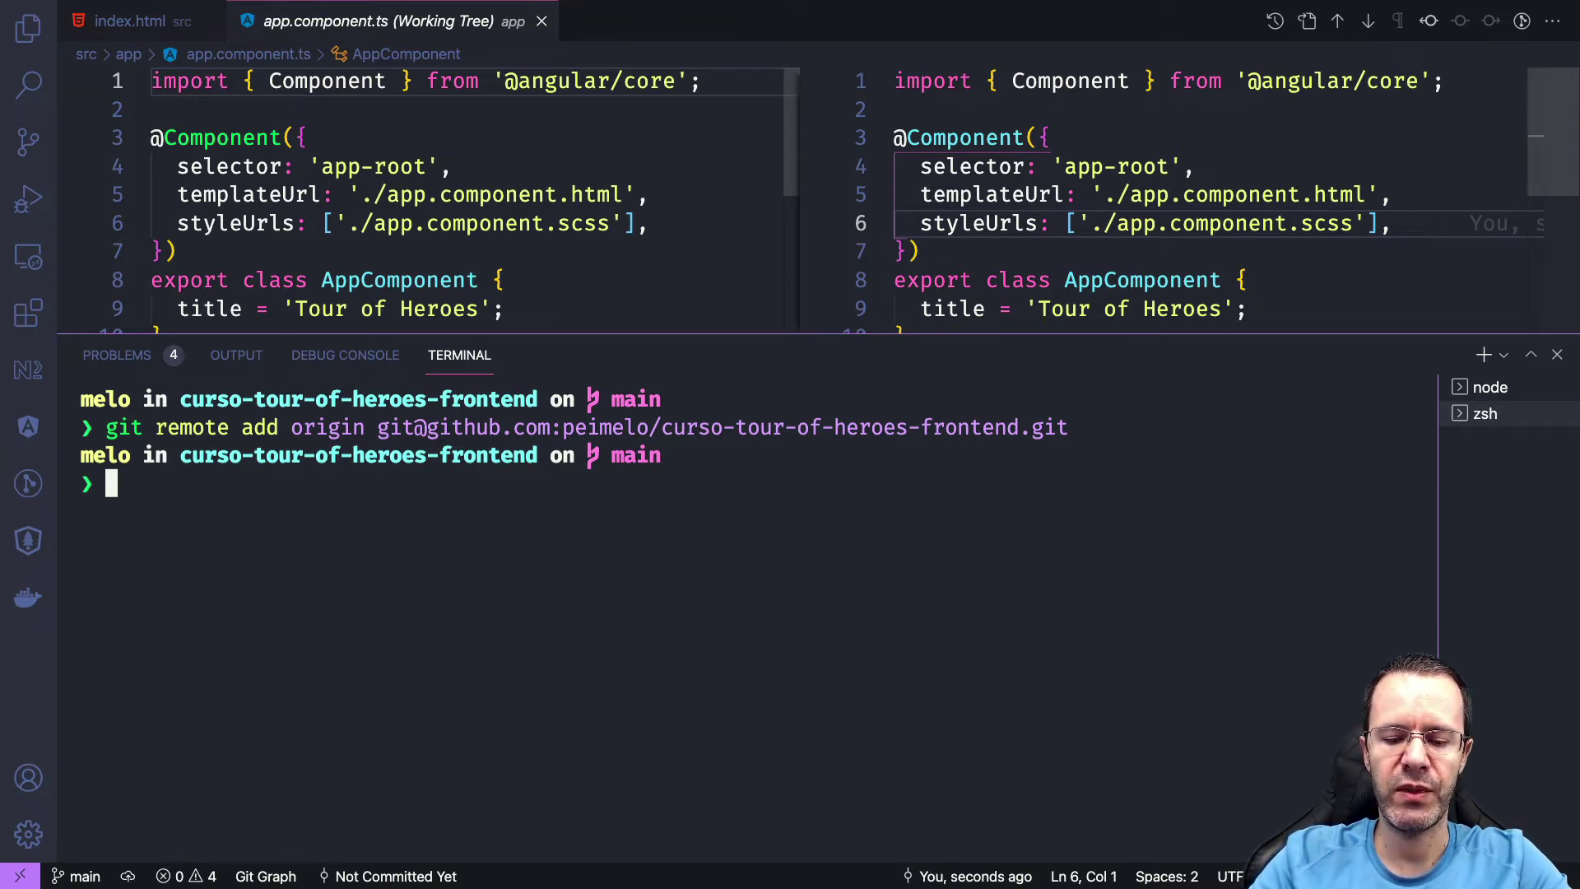
Push the main branch with 'git push -u origin main'
type("git pu")
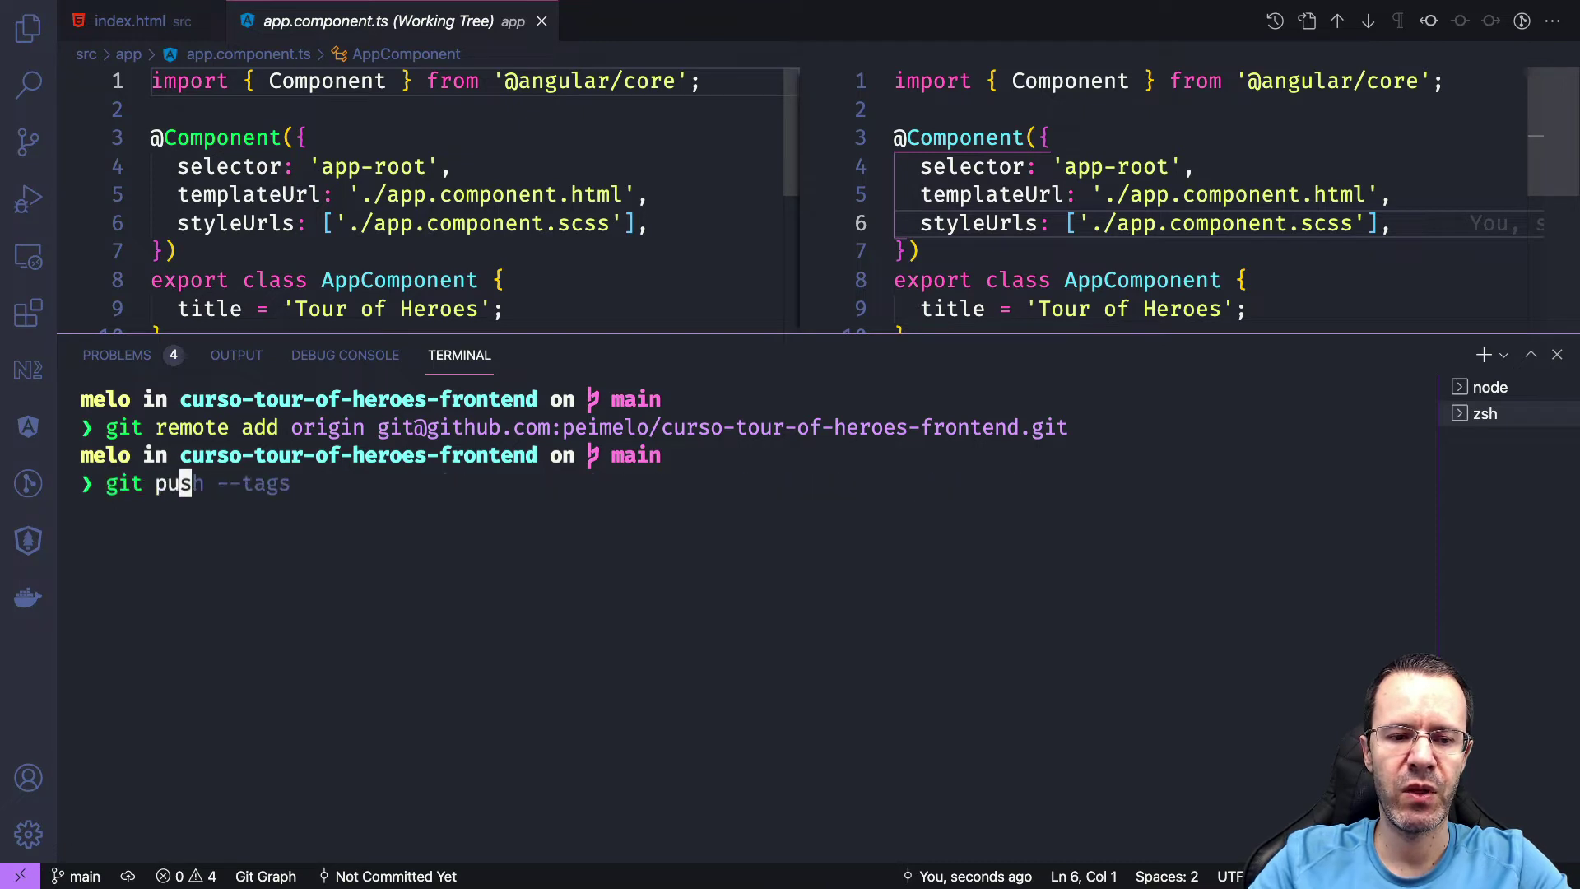
type("sh -u ")
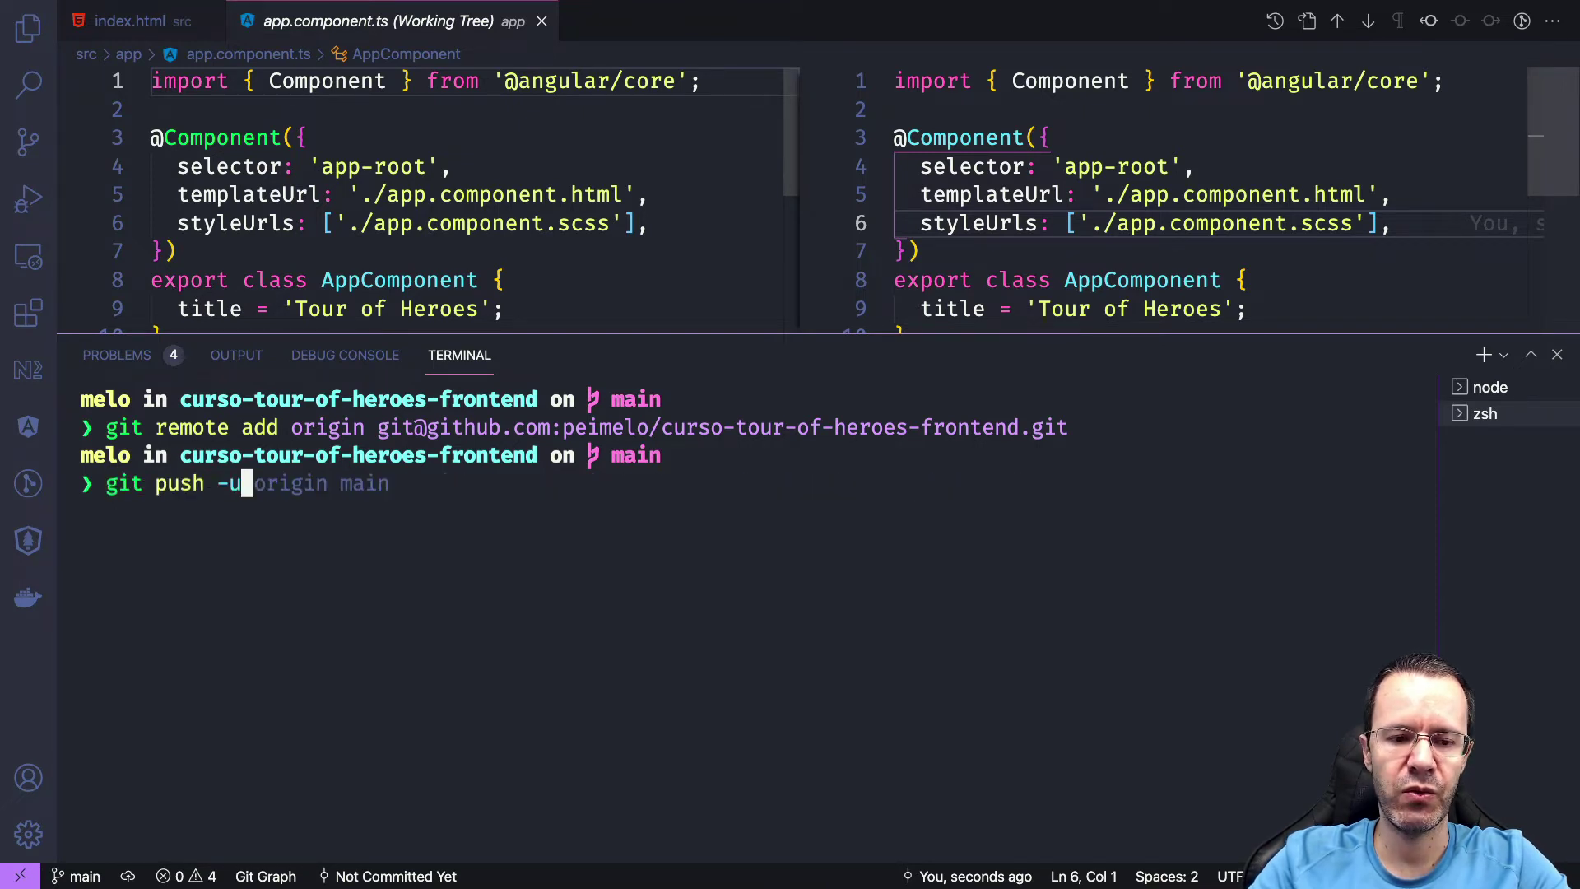
type("origi")
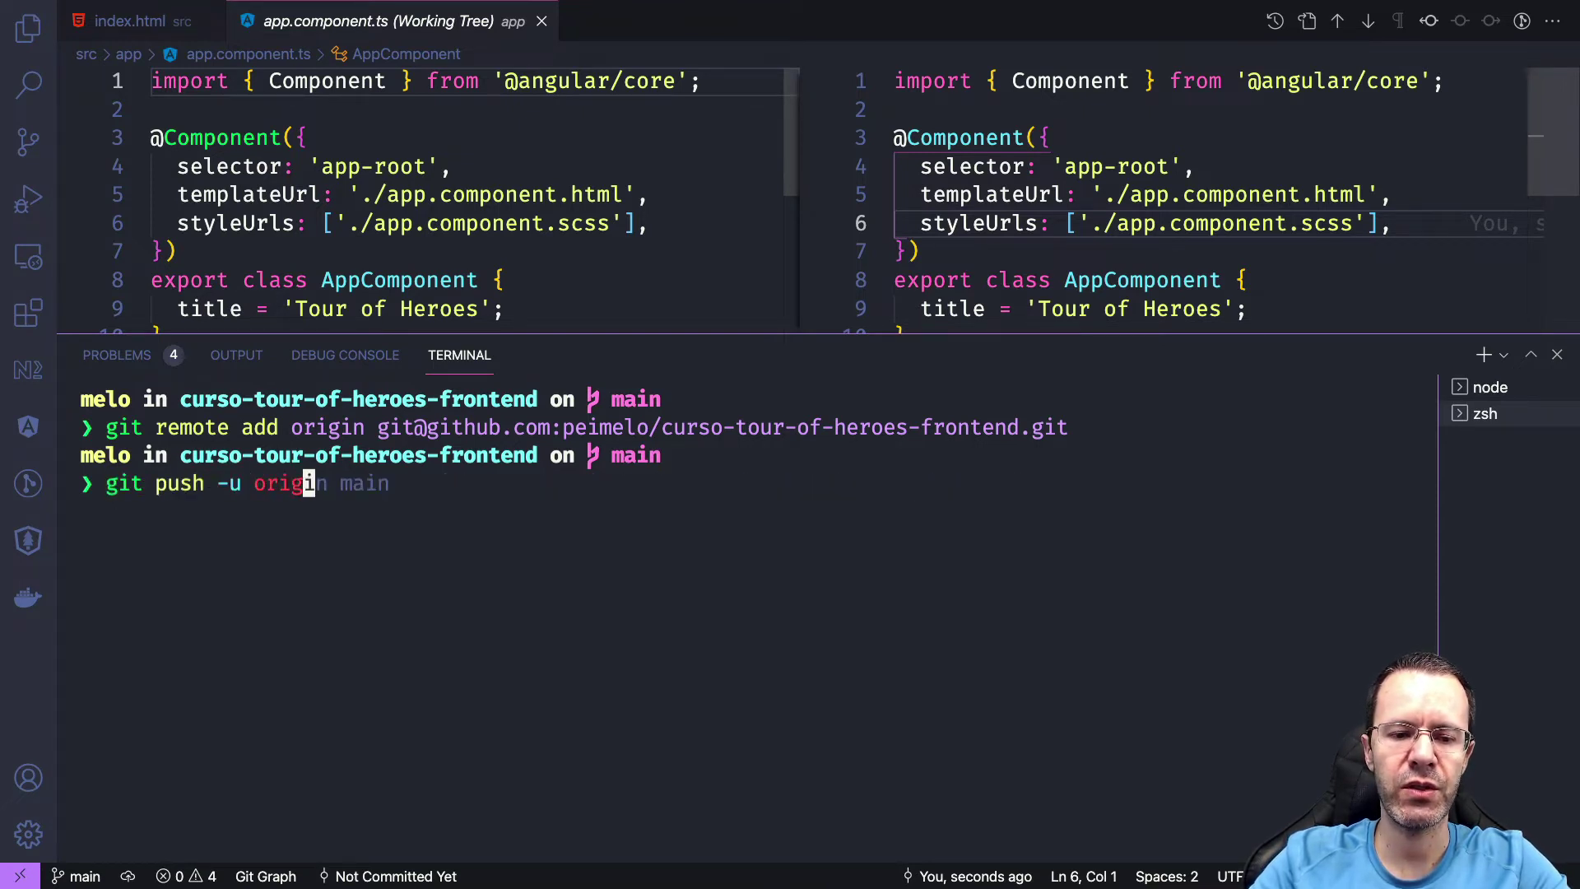
type("n main")
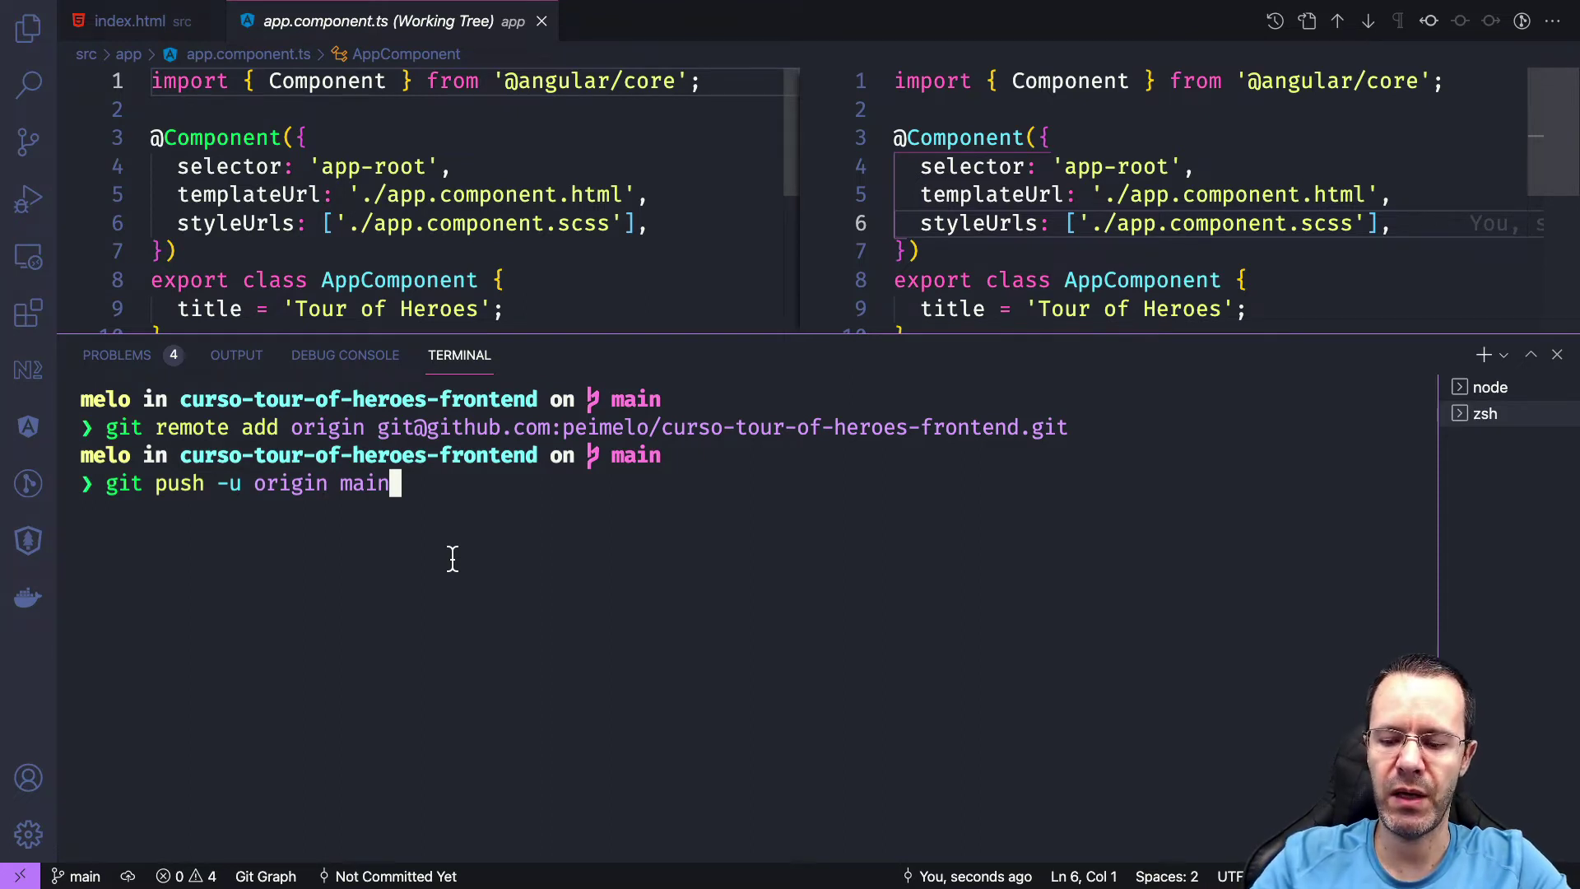
key("Return")
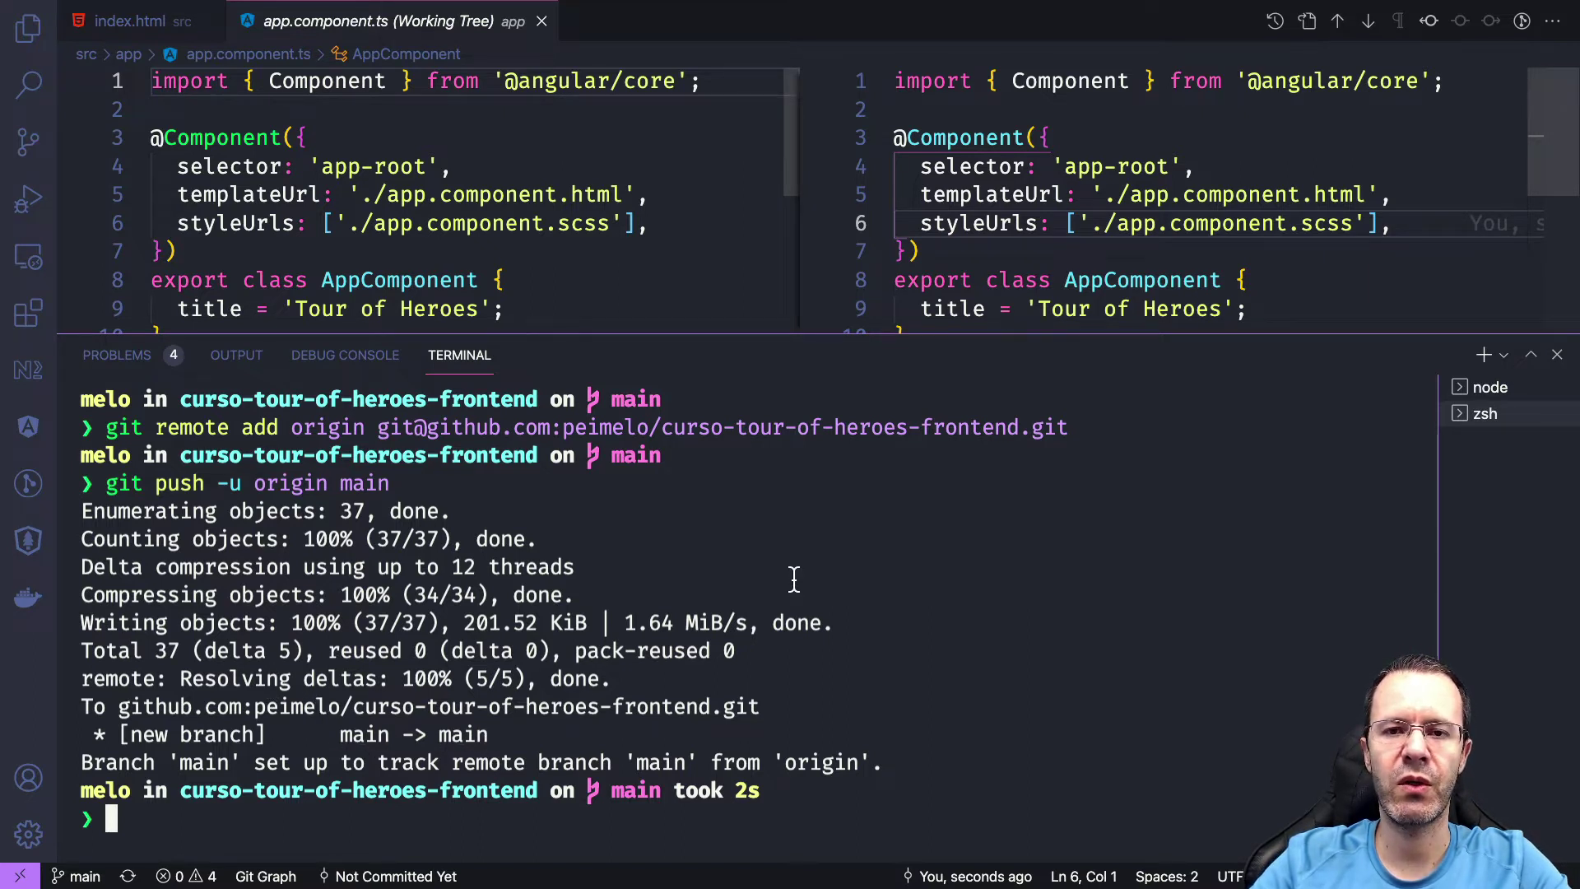
key("super+Tab")
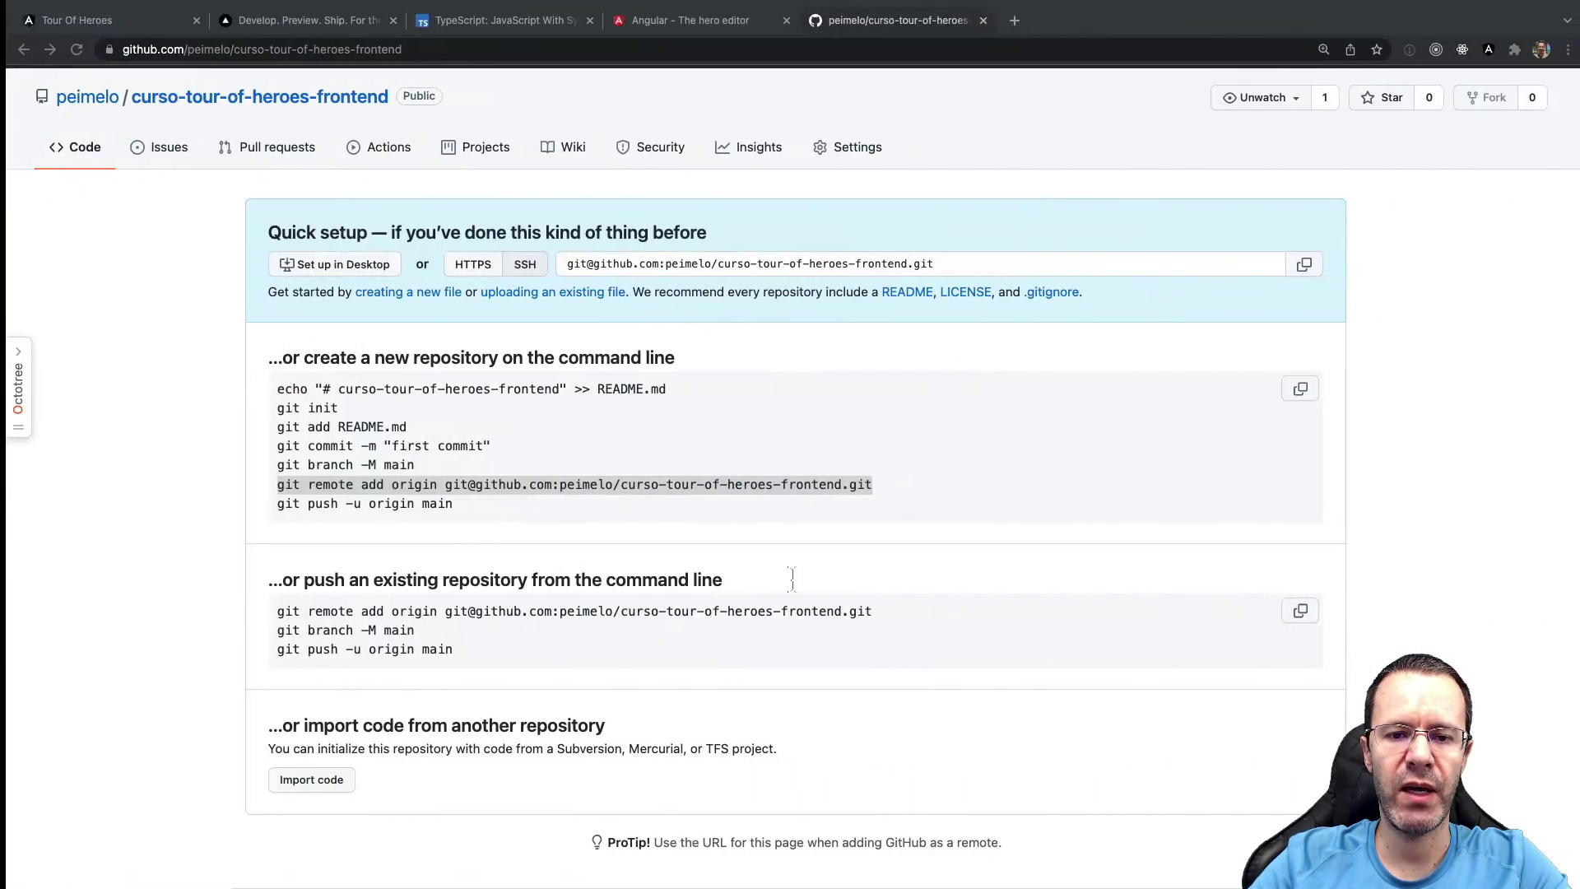
Reload the GitHub repository page and scroll through the pushed files and README before opening Vercel
left_click(170, 323)
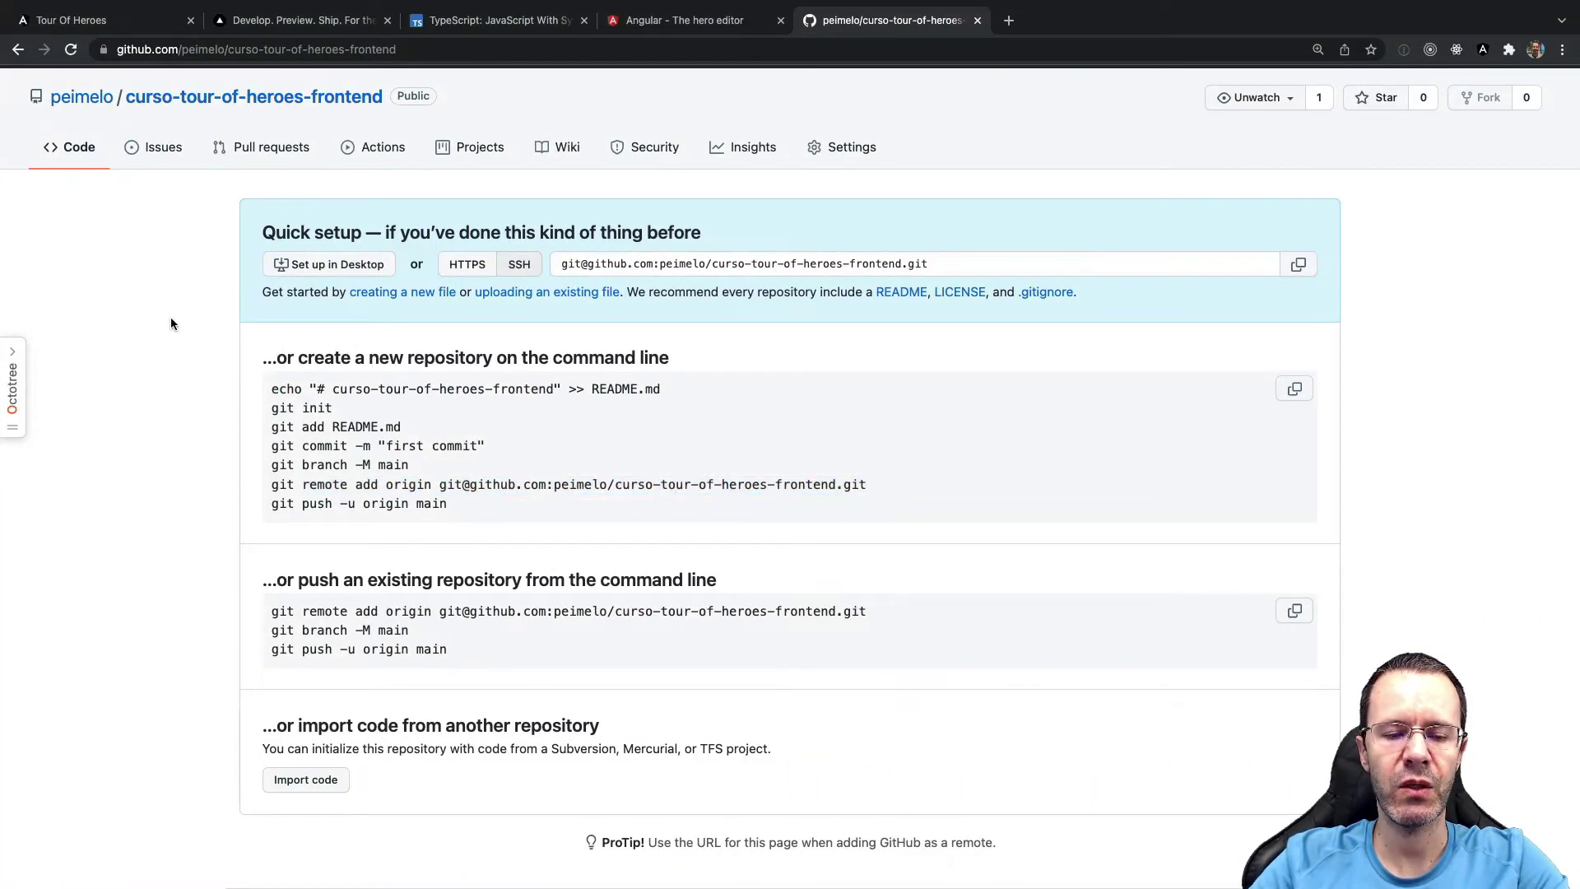
key("super+r")
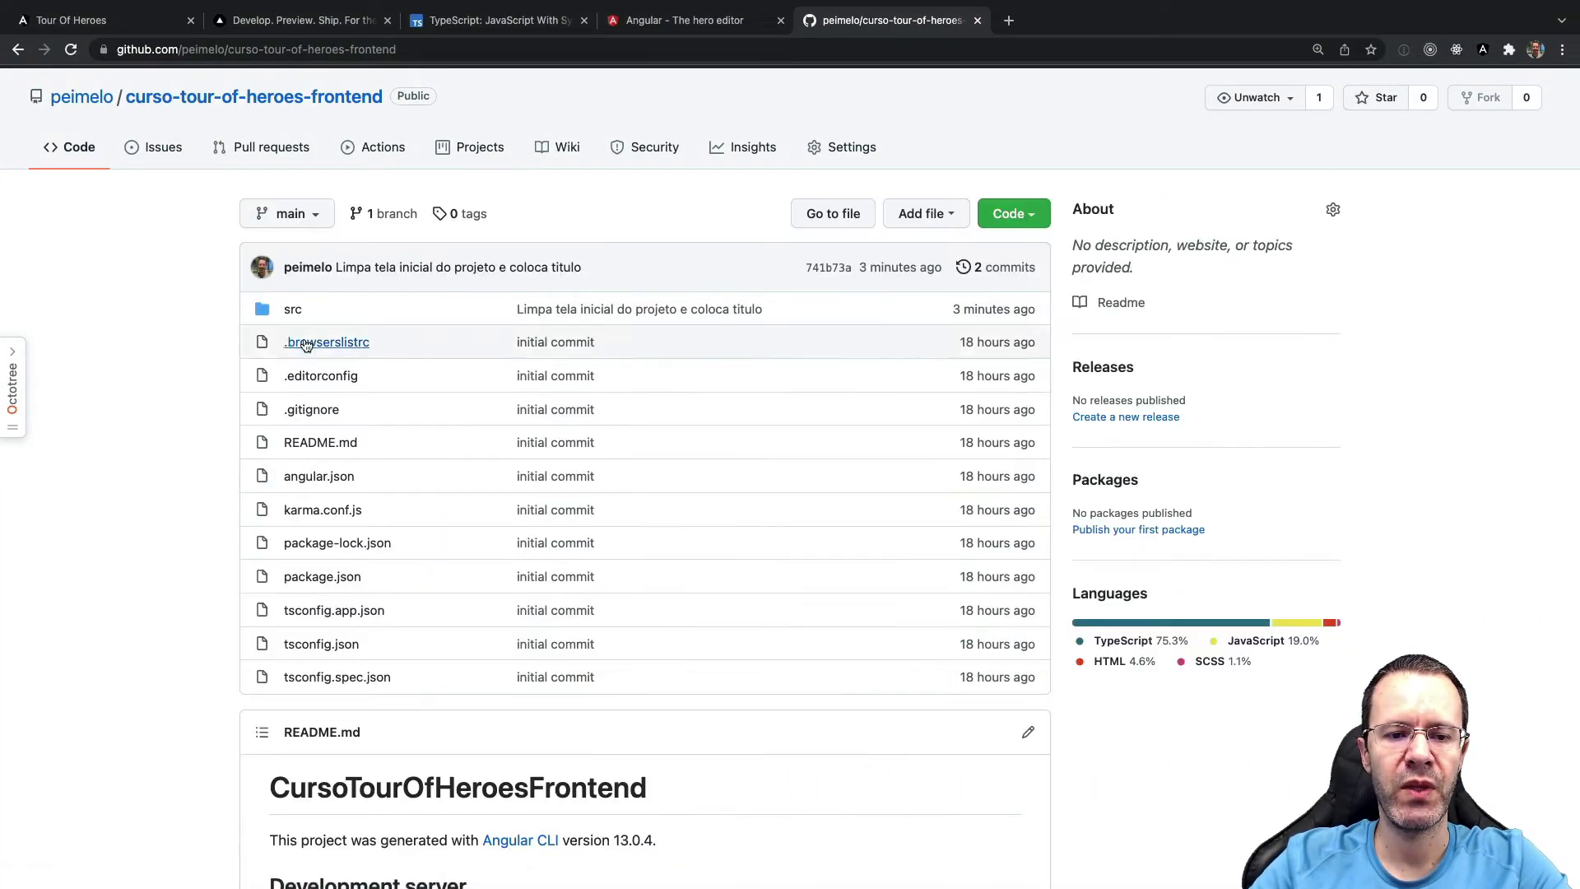
scroll(229, 639, "down", 4)
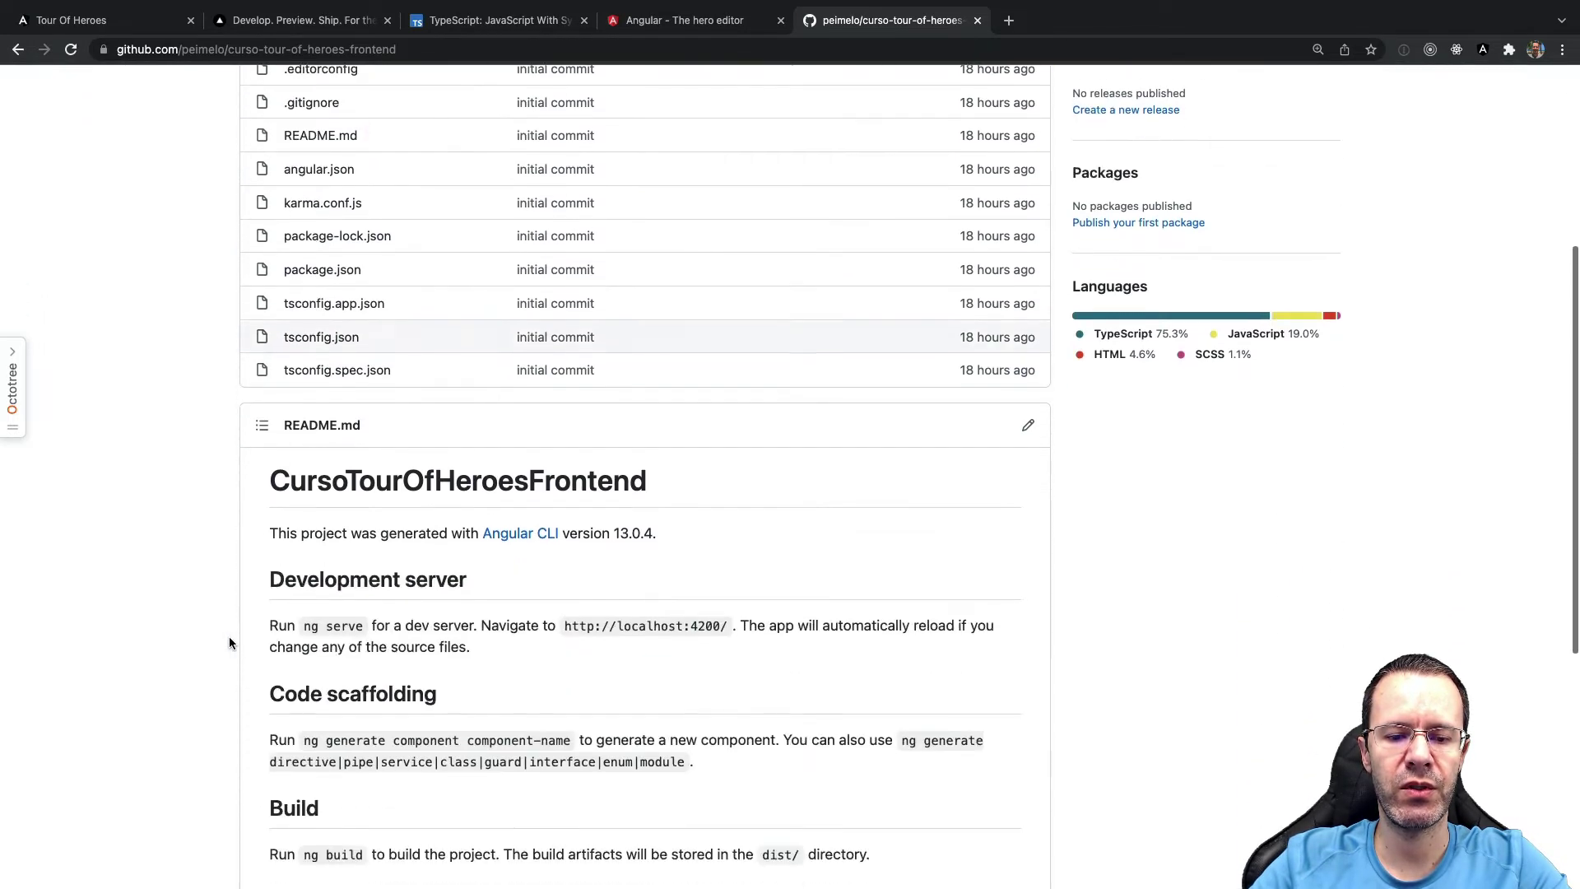
scroll(229, 639, "down", 6)
scroll(230, 638, "up", 2)
scroll(229, 642, "up", 2)
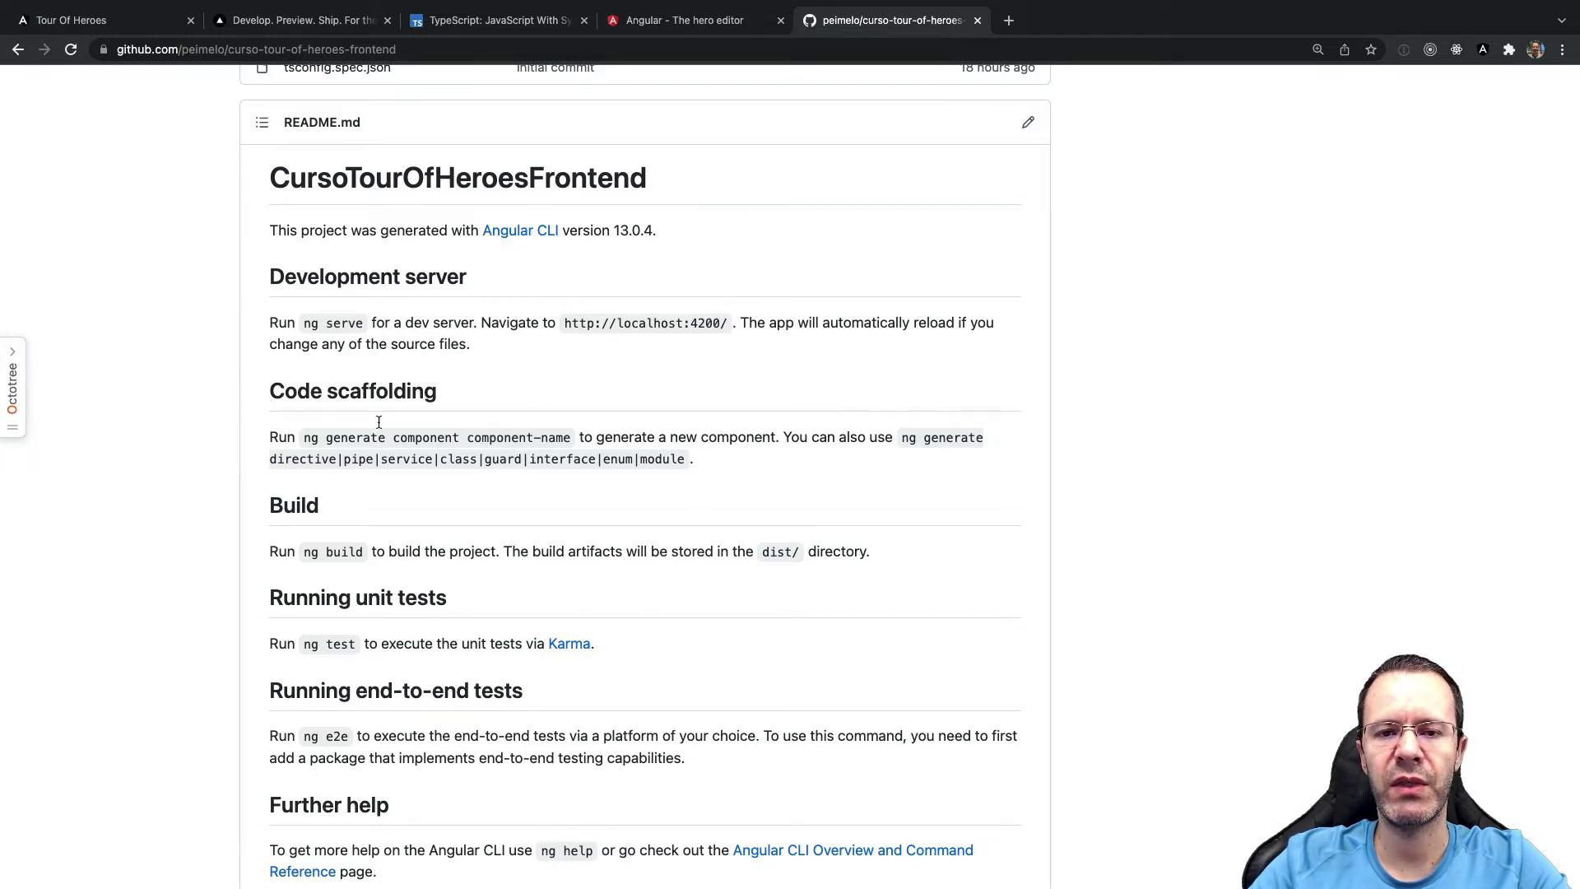
scroll(153, 338, "up", 5)
scroll(153, 338, "up", 3)
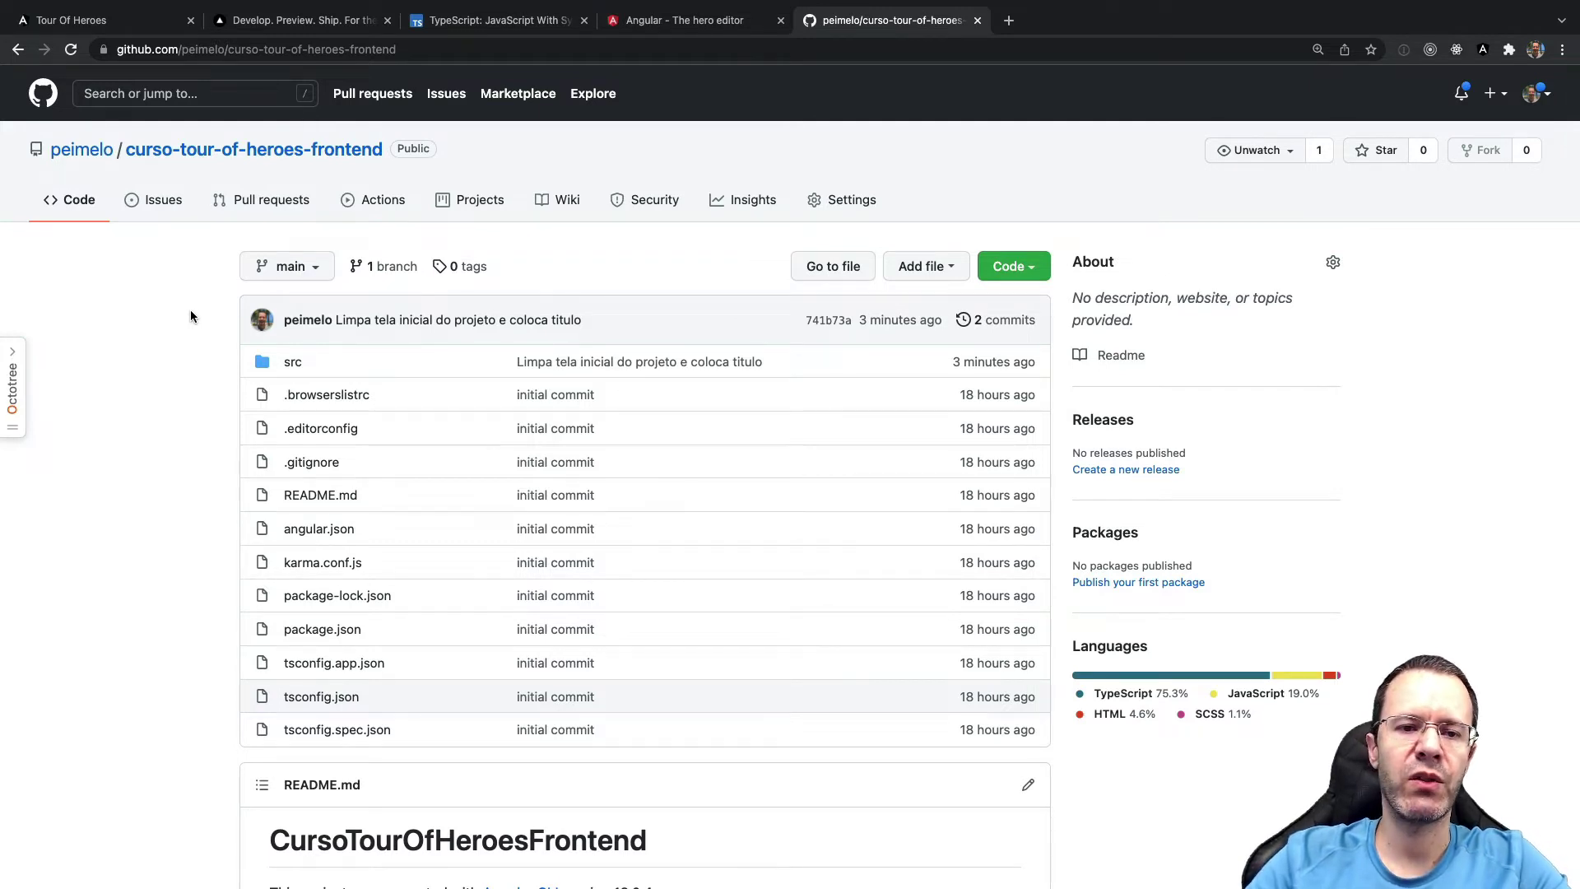
left_click(313, 25)
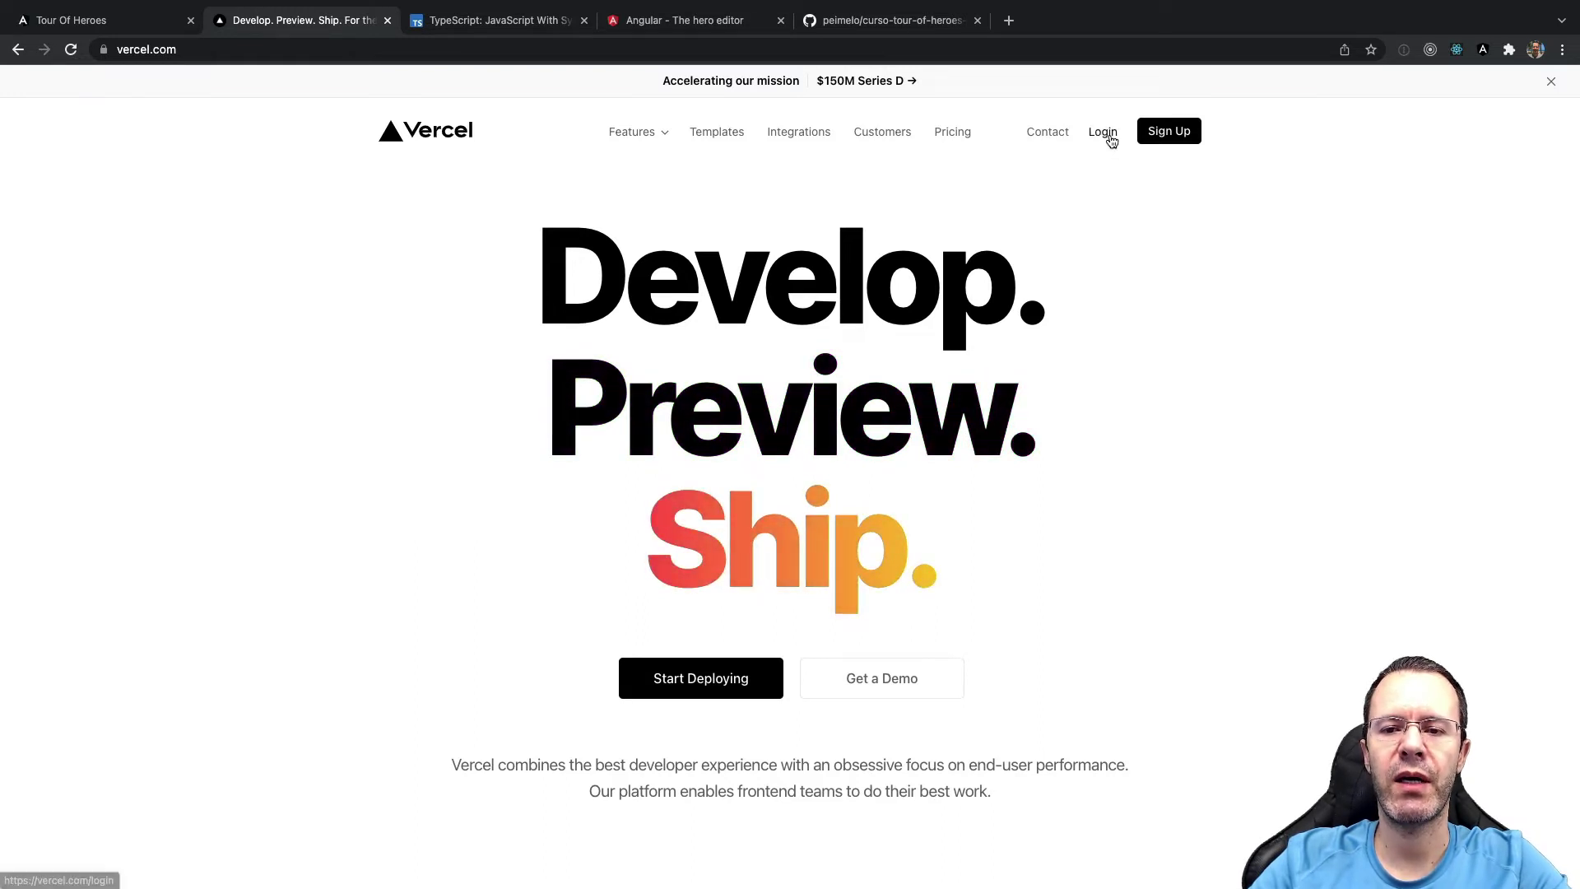
Log in to Vercel and open Personal Account Settings from the avatar menu
left_click(1109, 133)
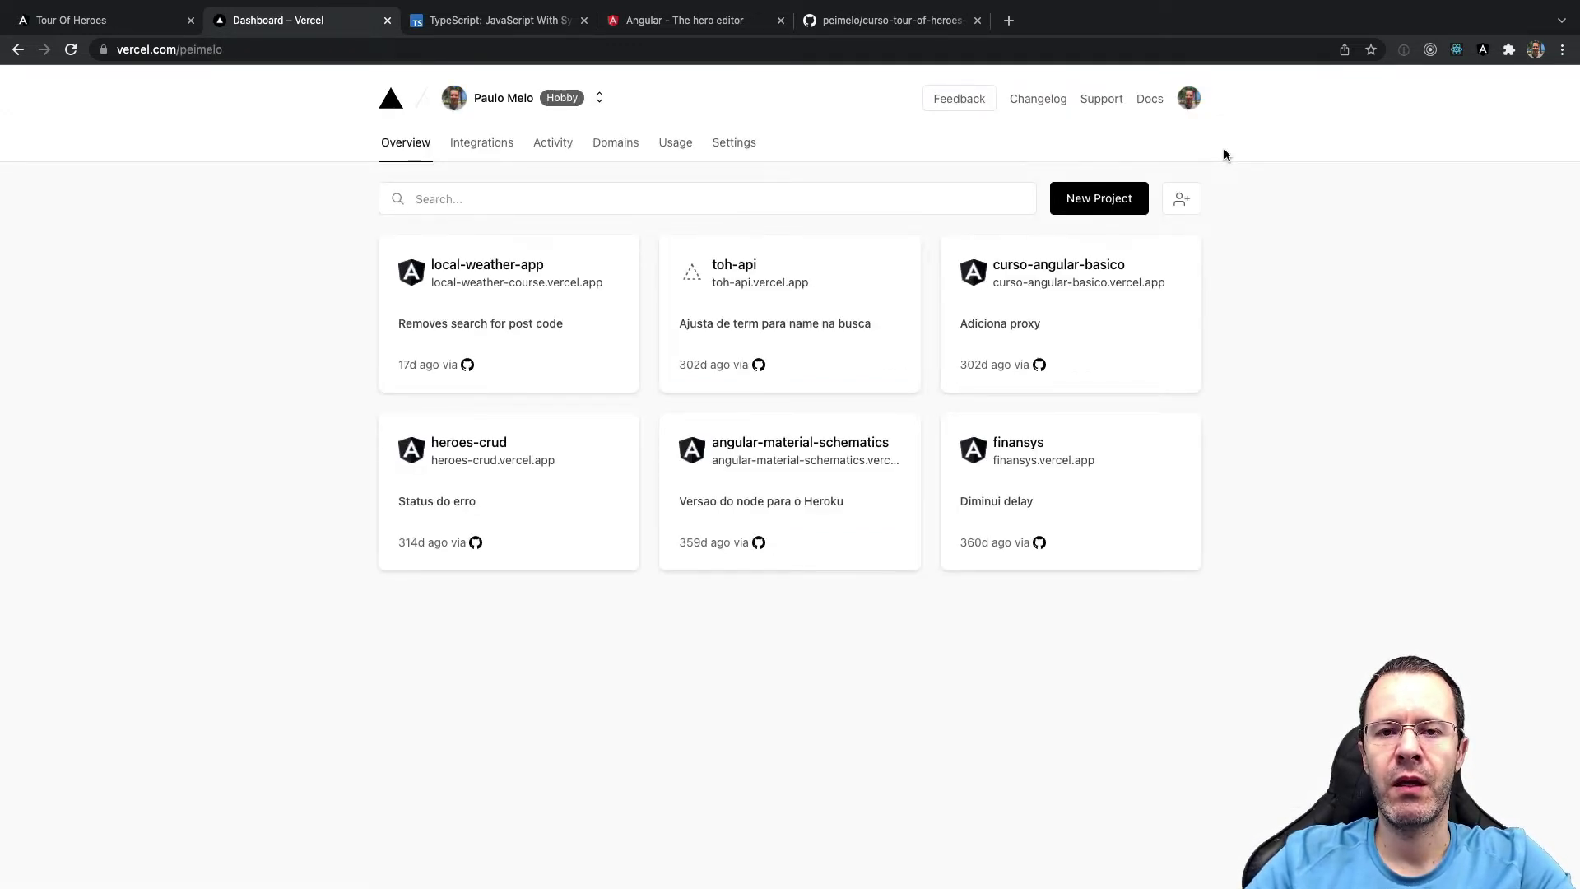
left_click(1191, 100)
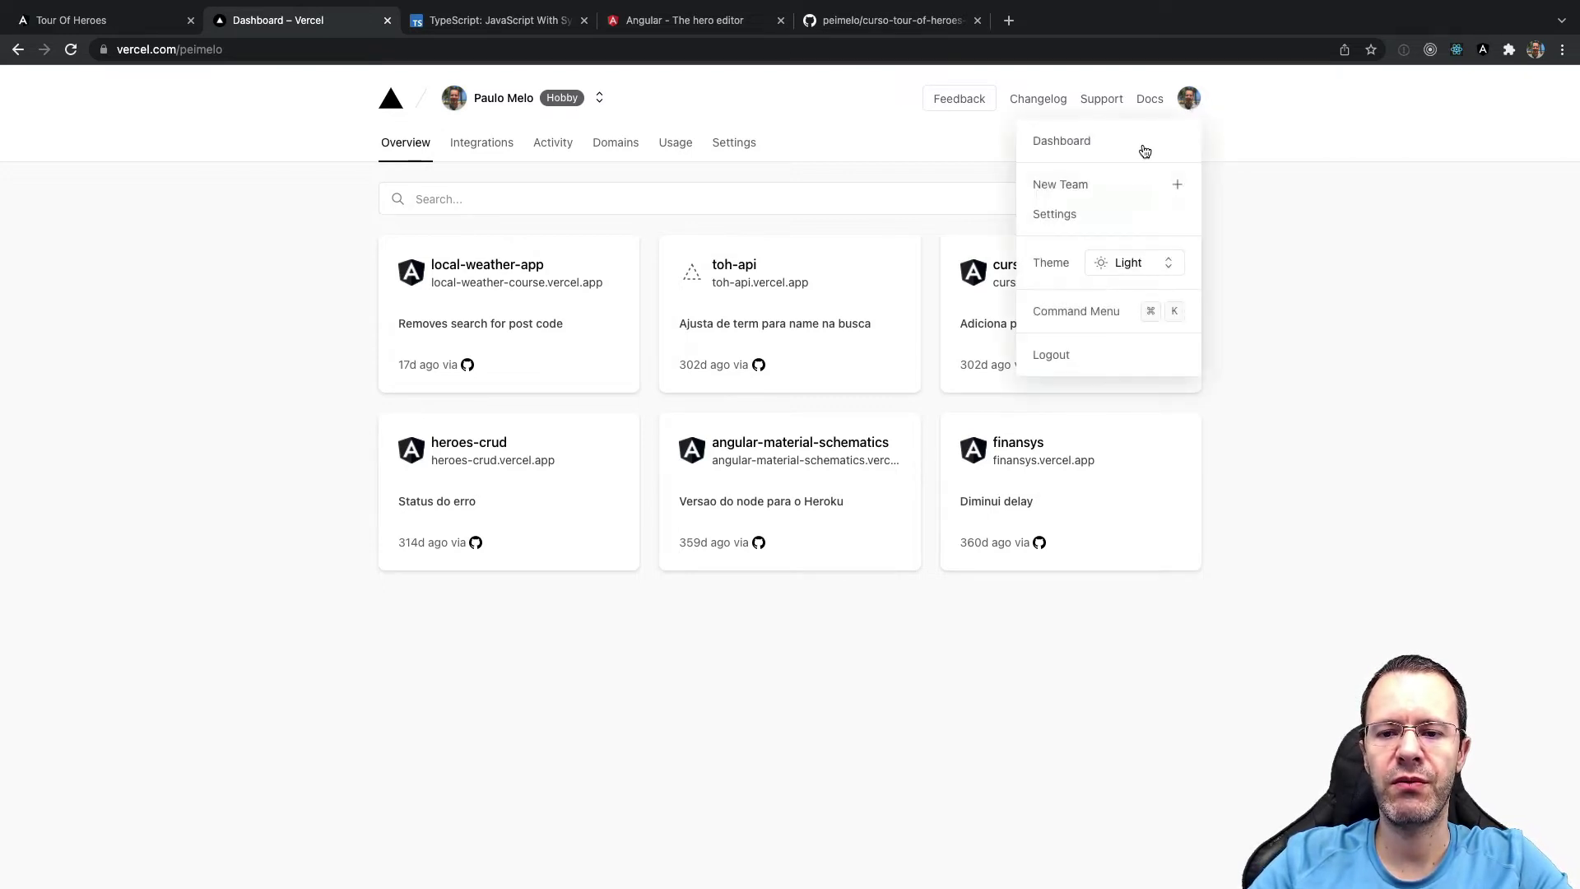
left_click(1092, 218)
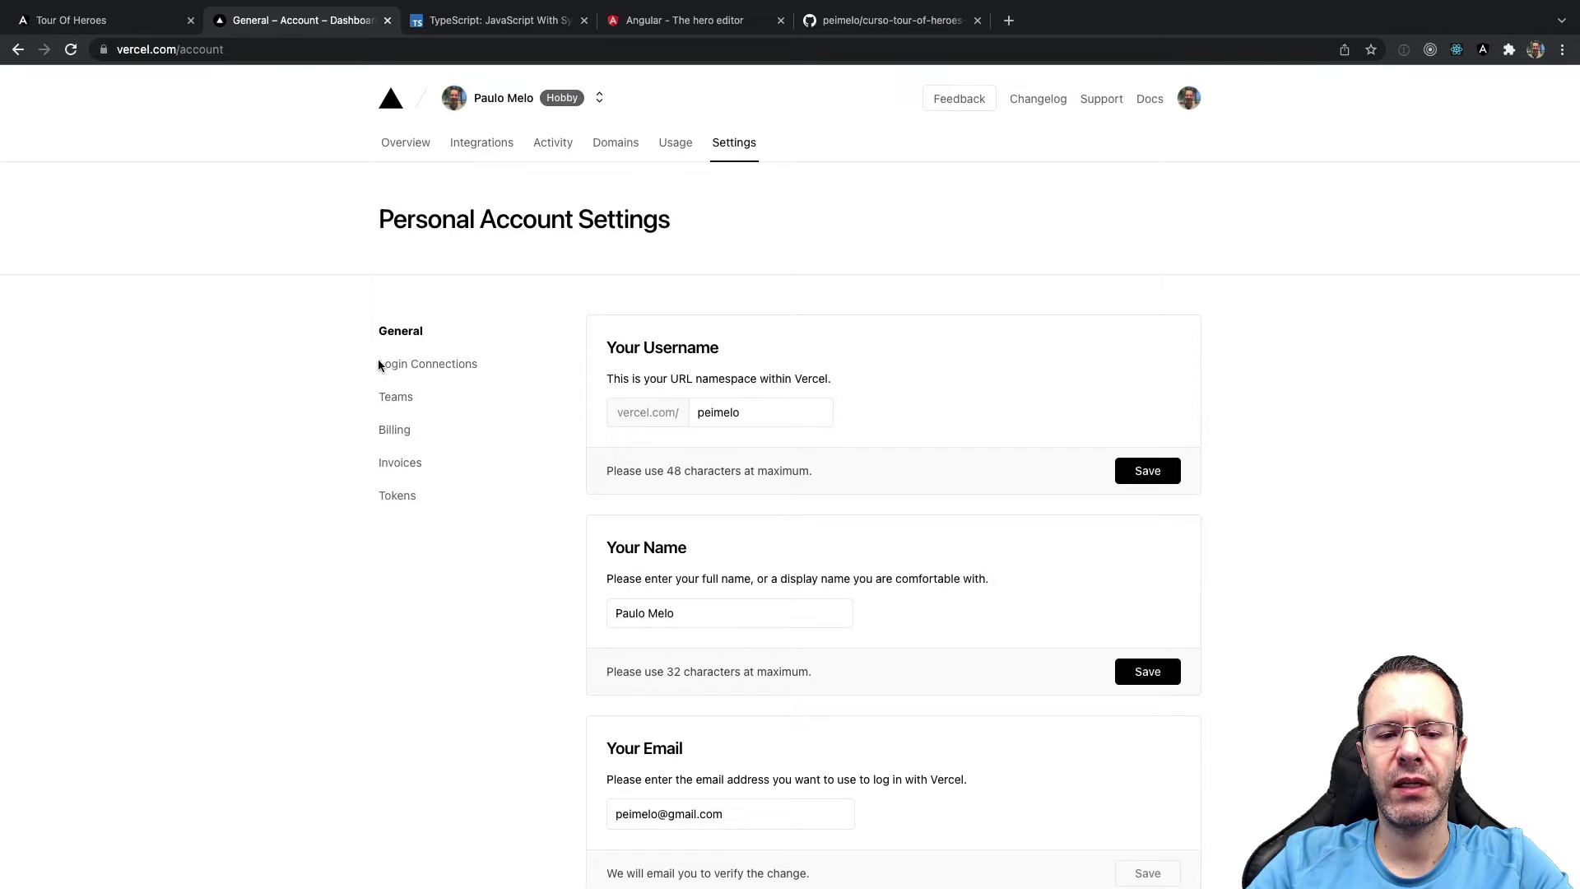
Confirm the linked GitHub account under Login Connections, then return to the projects dashboard
left_click(427, 367)
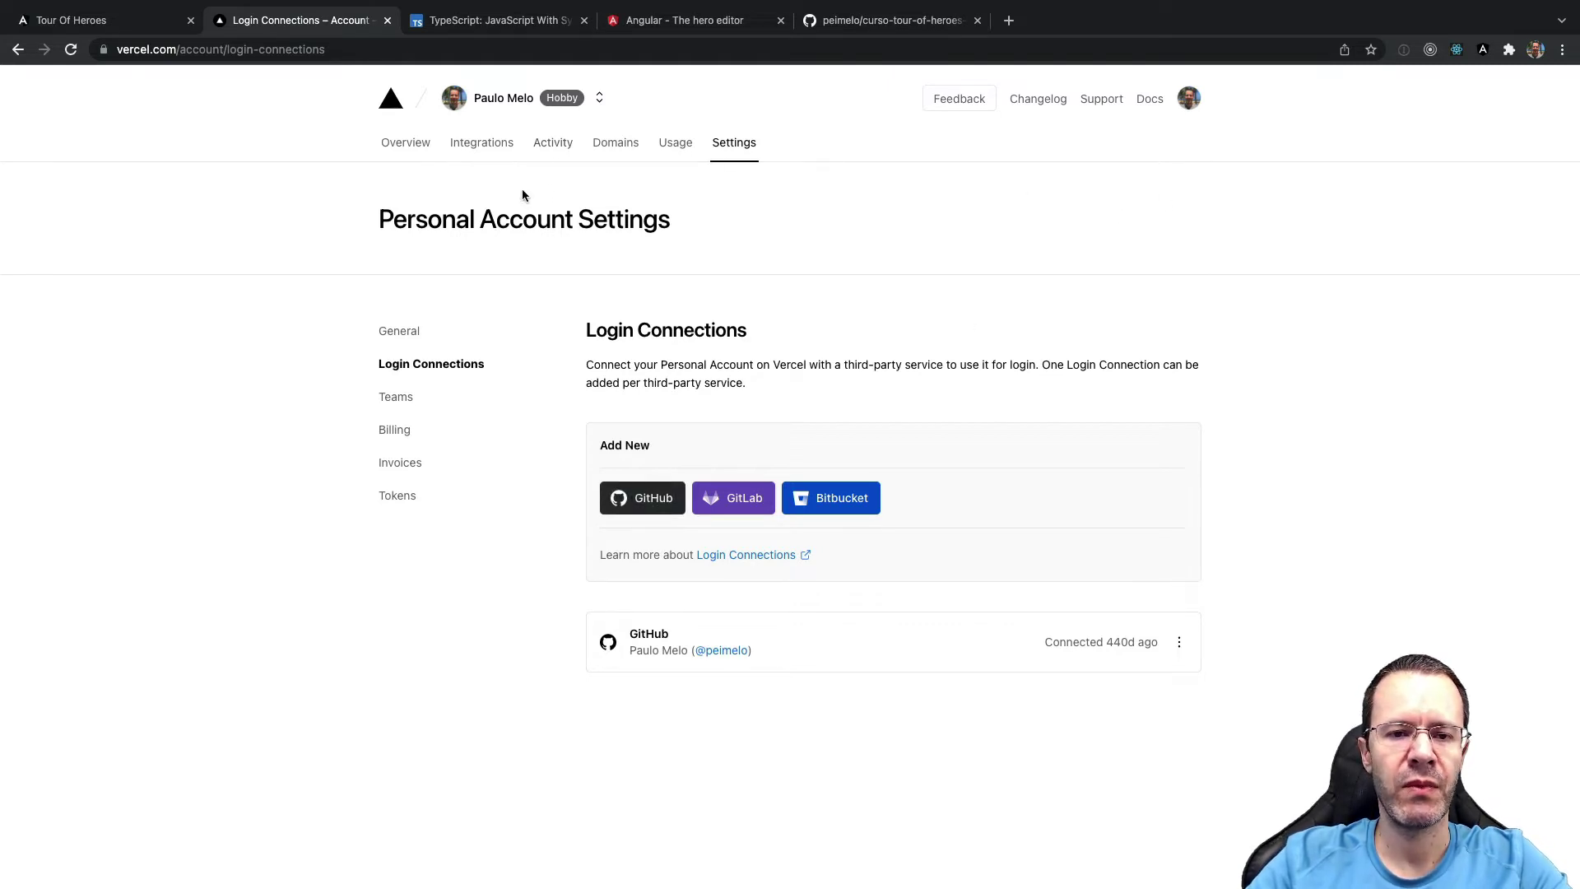
left_click(392, 105)
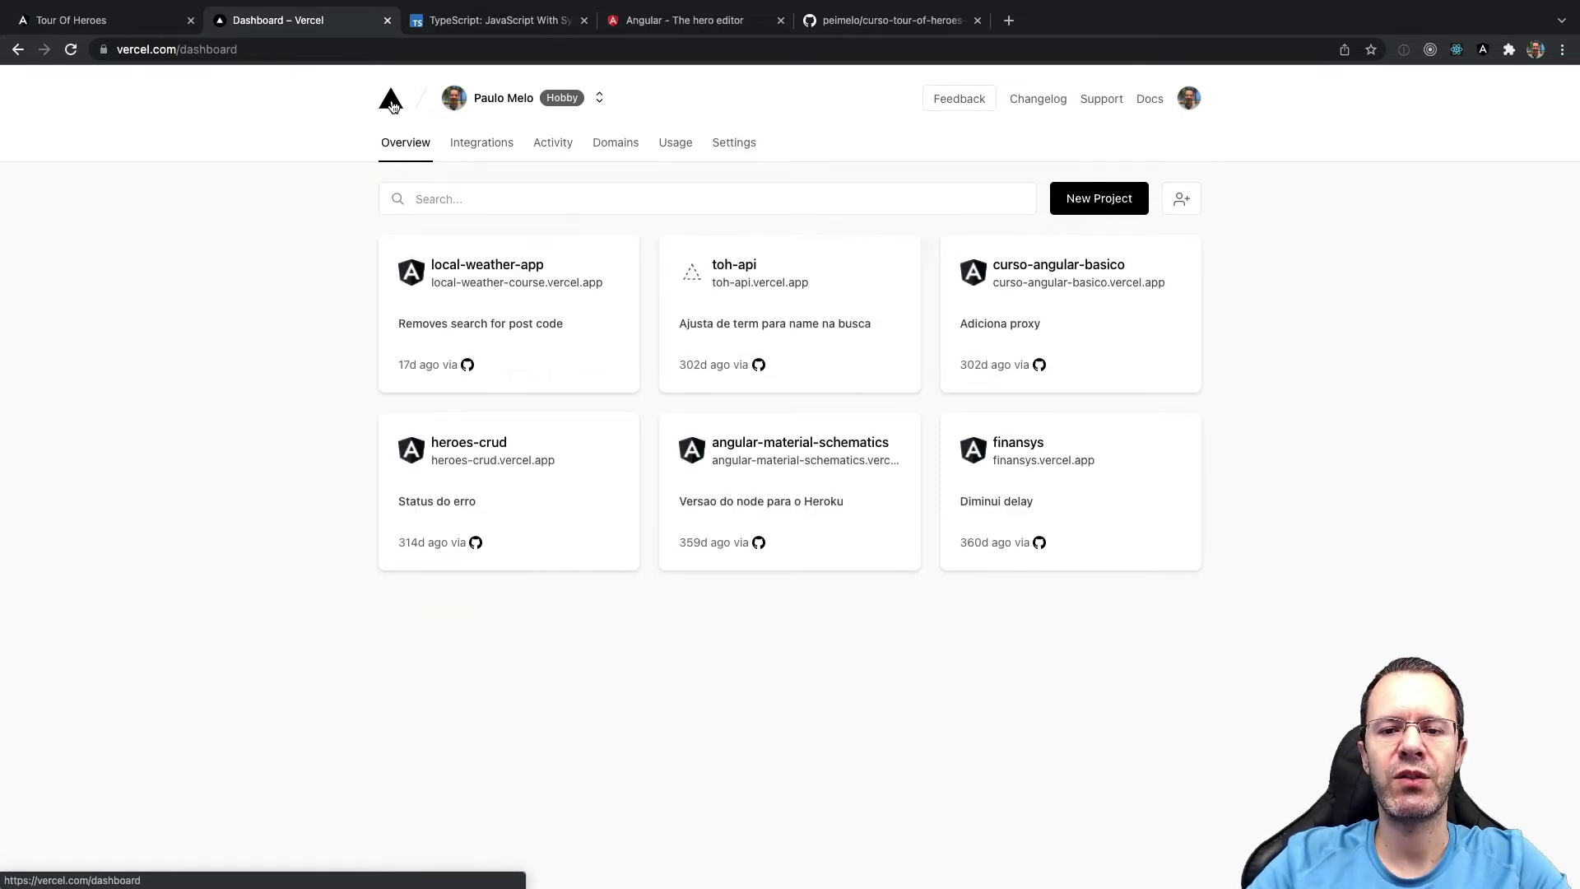
Start a new Vercel project, search repositories for 'curso-tour-of', and go to Configure GitHub App
left_click(1126, 206)
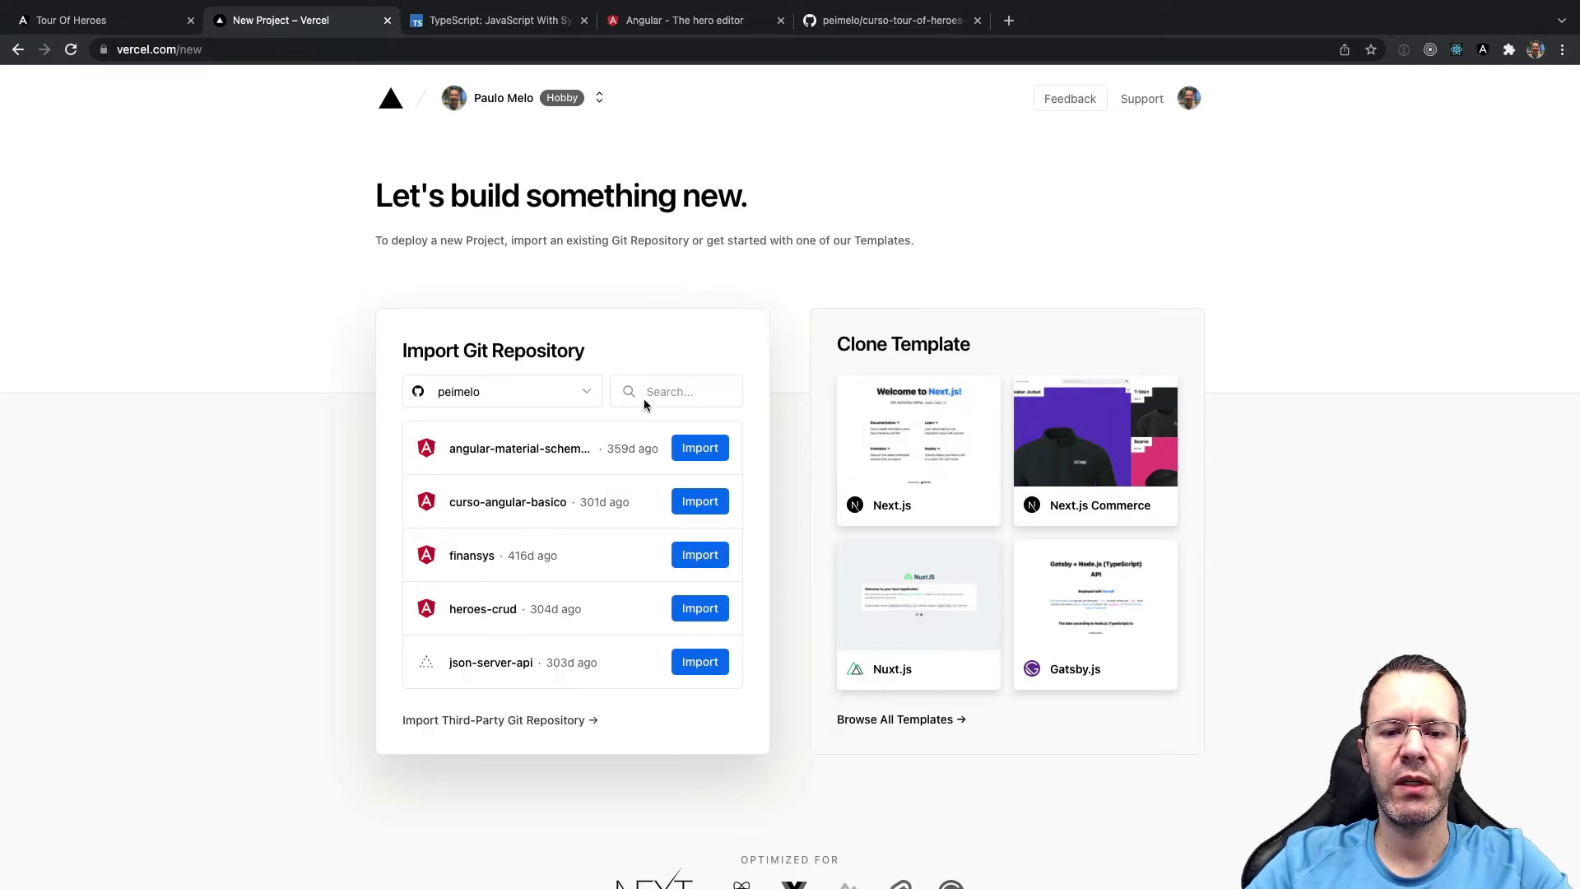
left_click(668, 391)
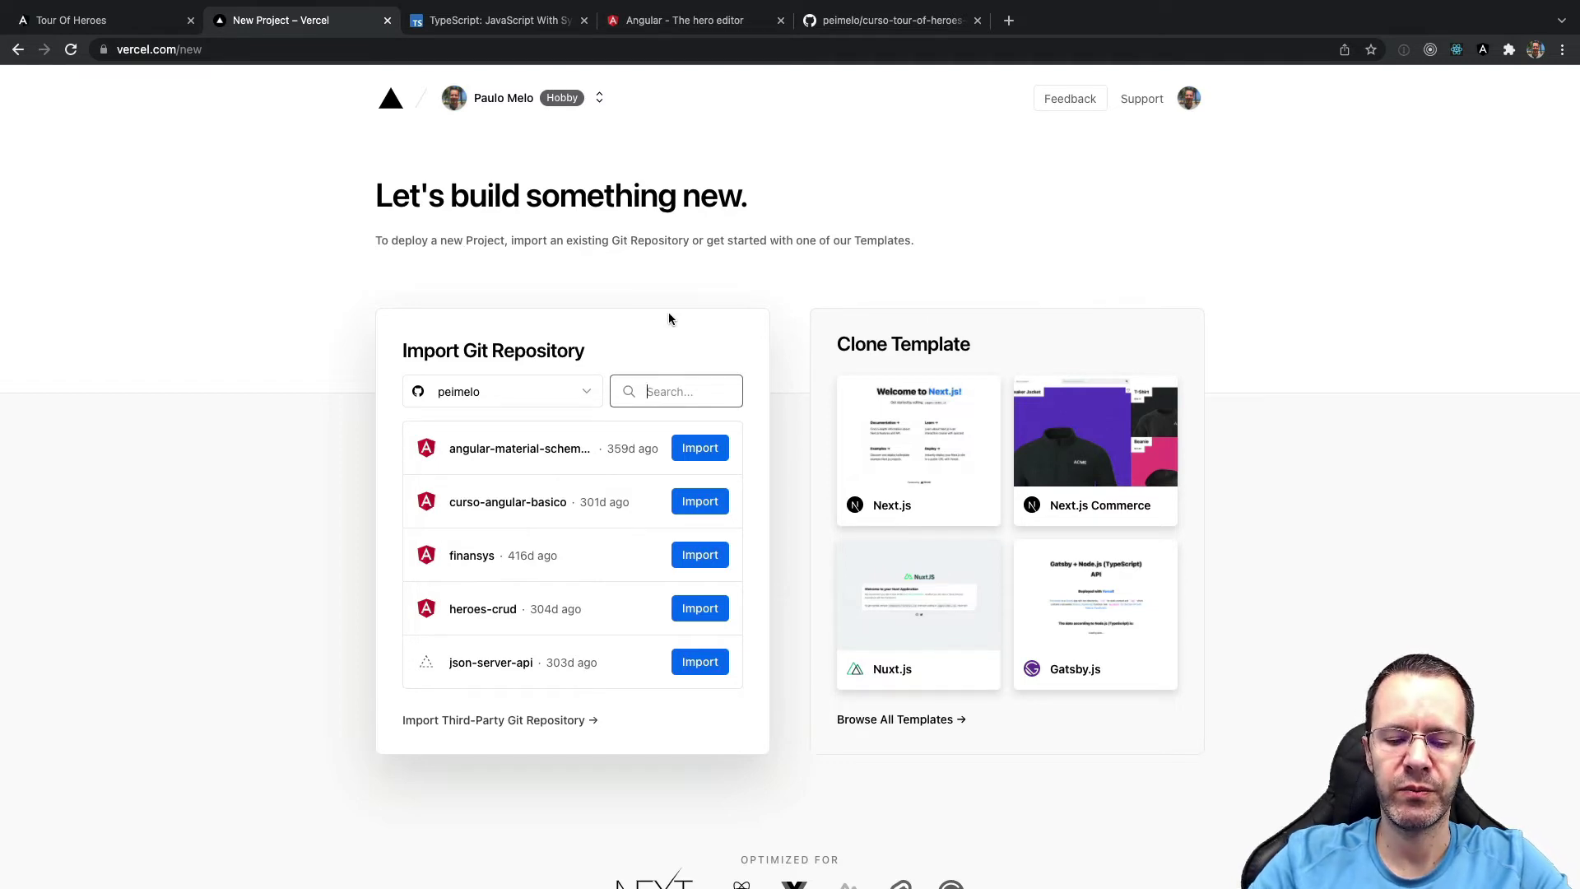
type("cur")
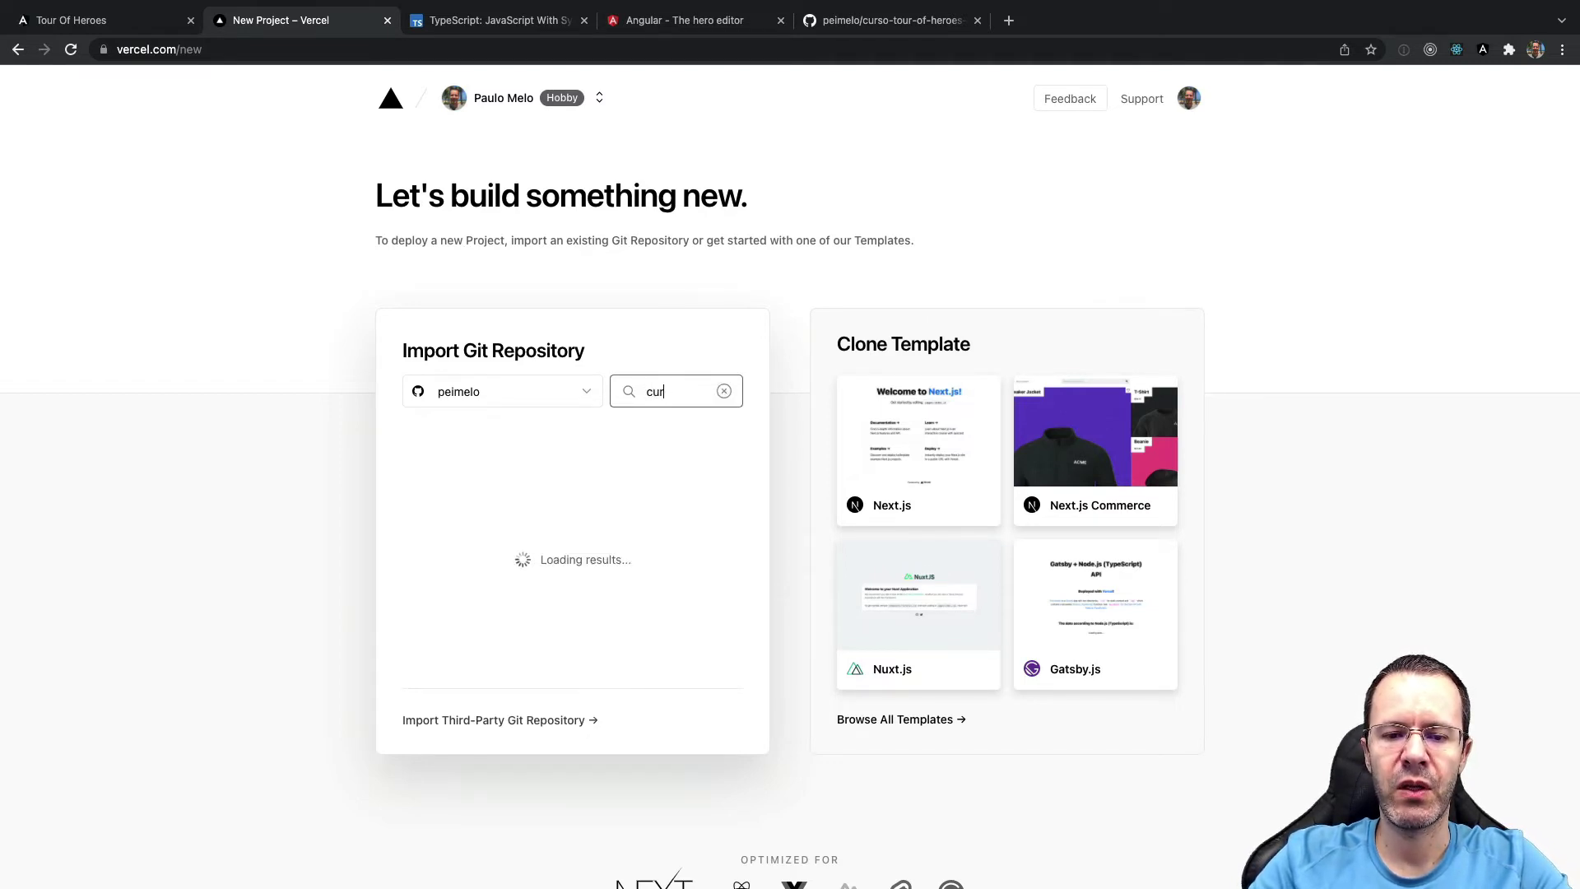
type("so-tour")
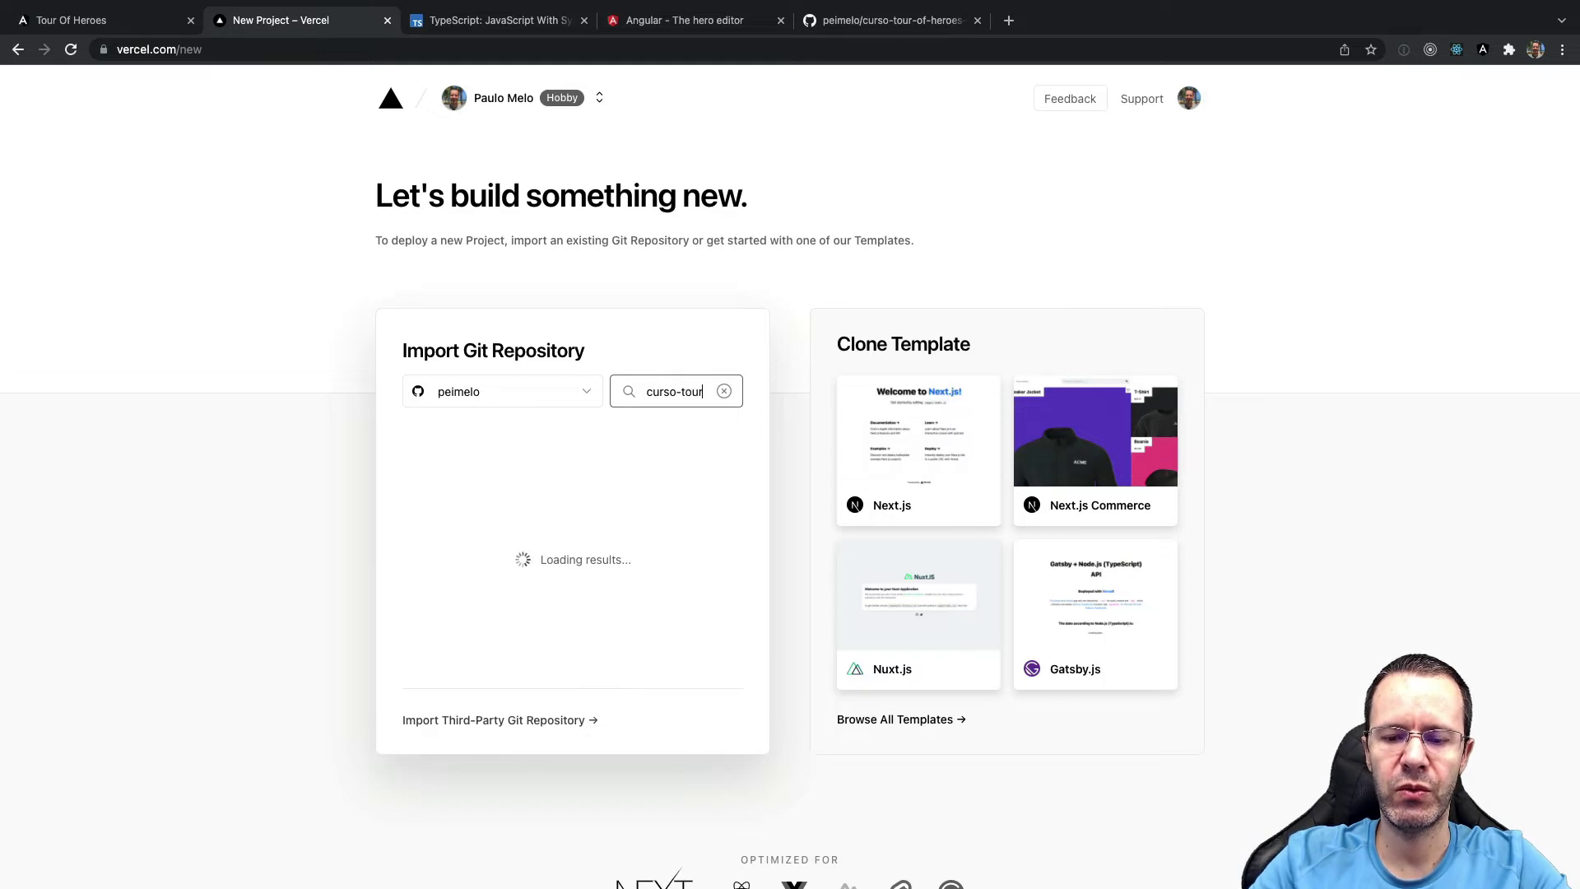
type("-of")
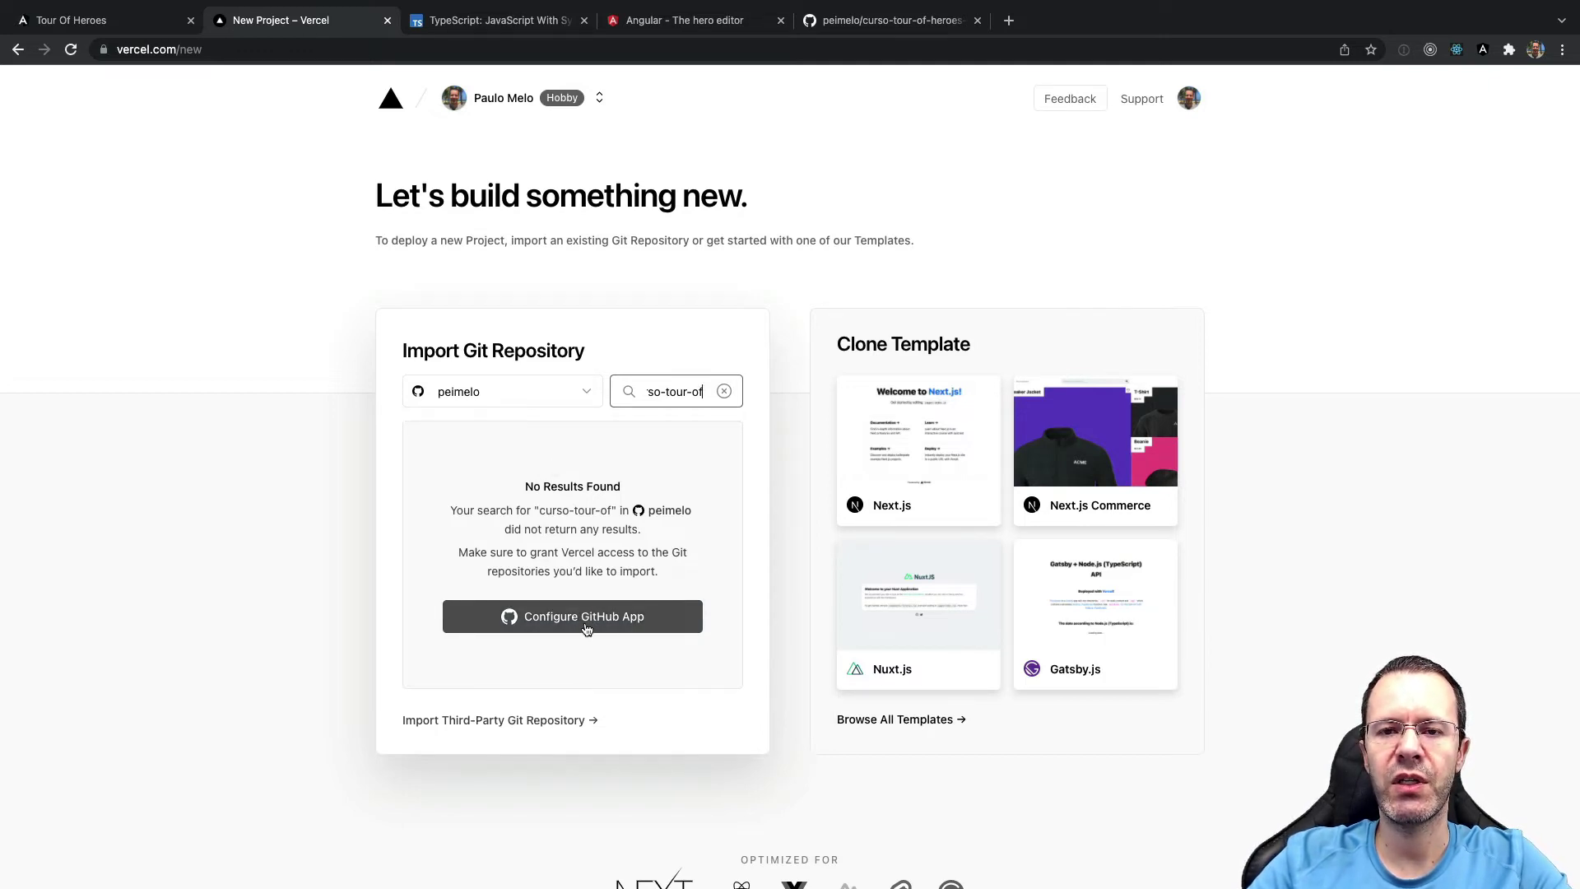
left_click(585, 630)
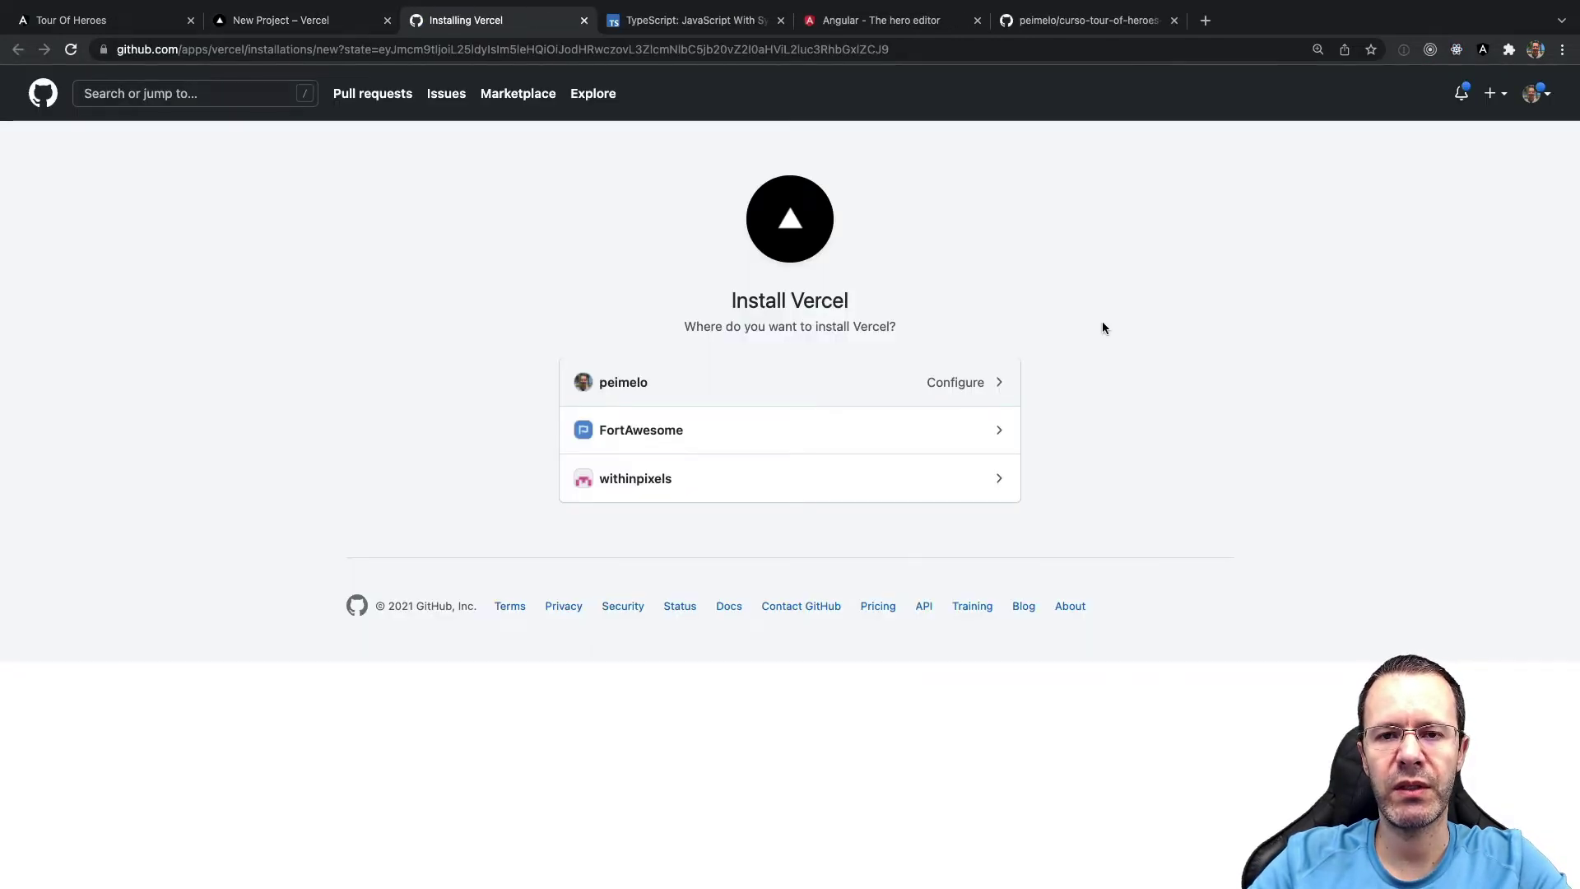
Configure the Vercel GitHub app for the personal account, down to Repository access
left_click(948, 385)
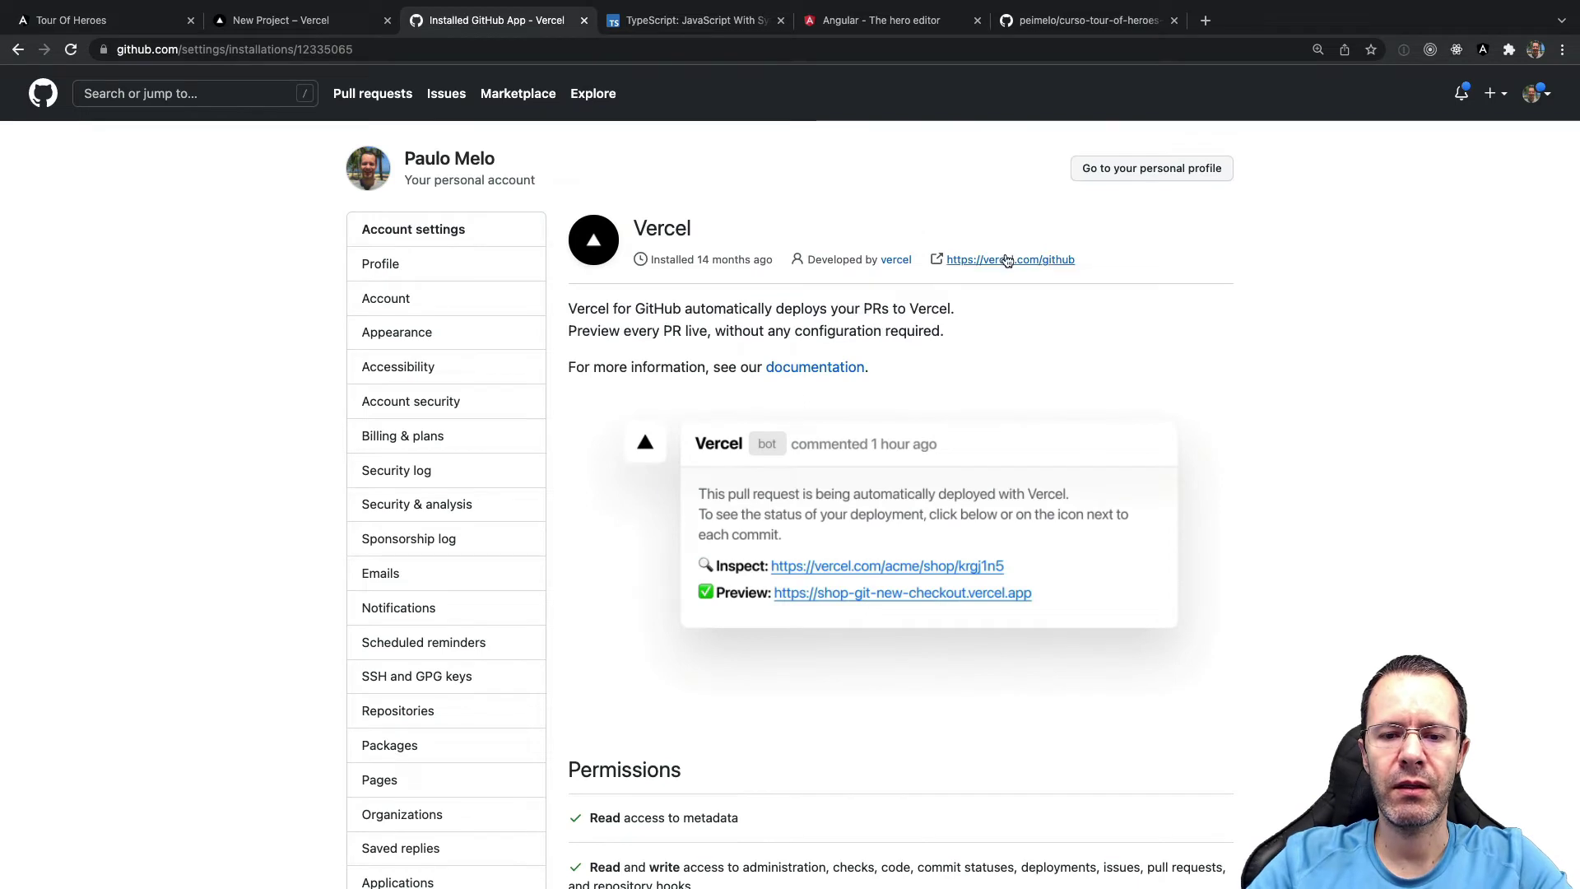
scroll(1218, 388, "down", 1)
scroll(1218, 395, "down", 1)
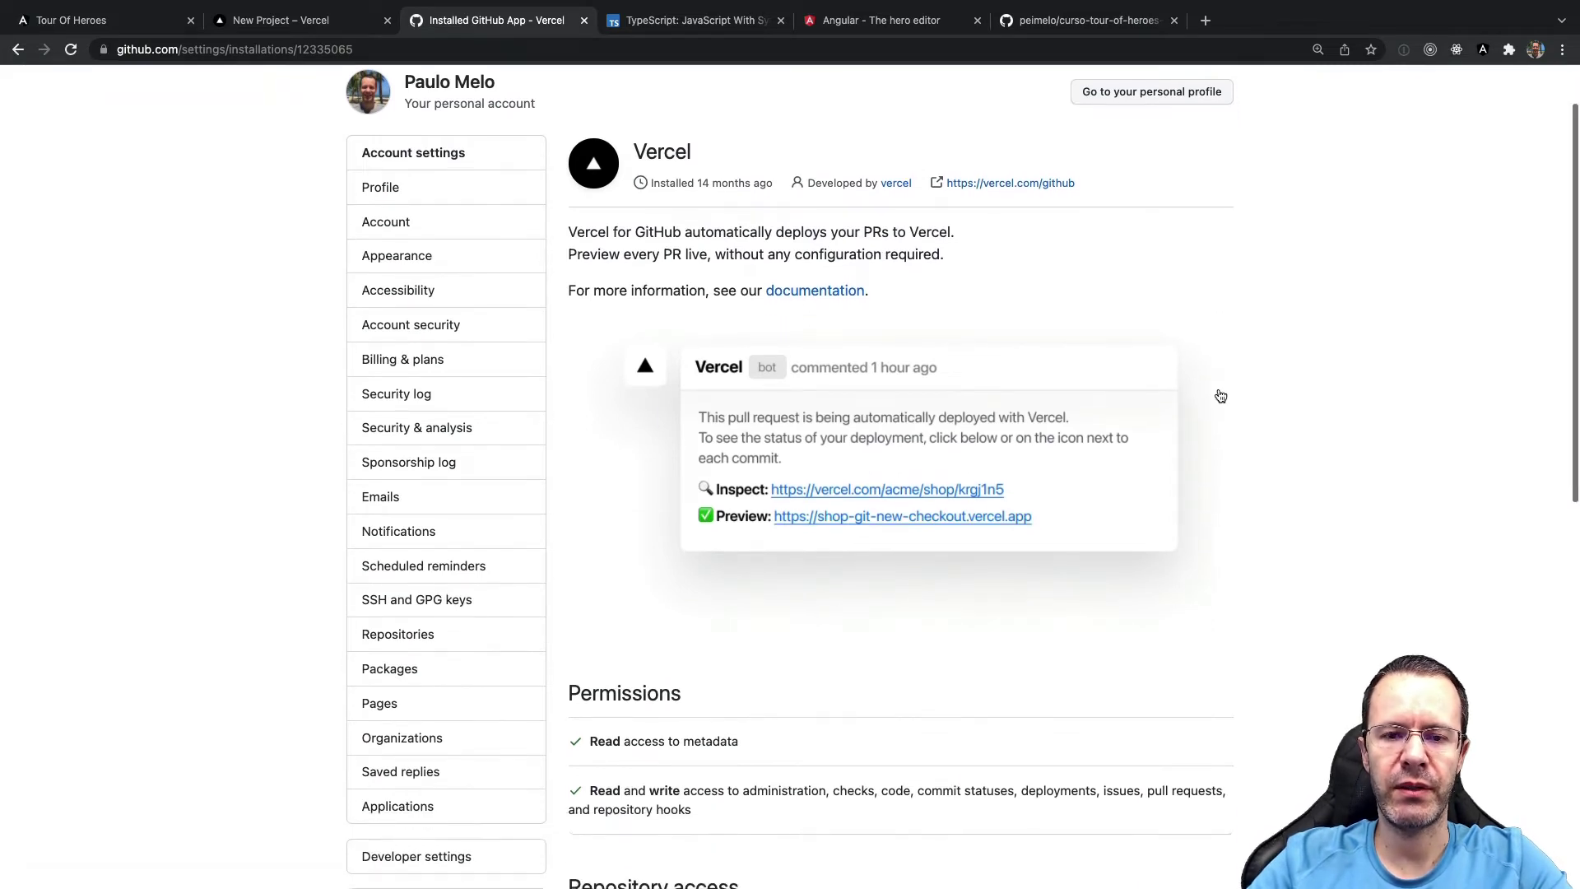
scroll(1220, 395, "down", 2)
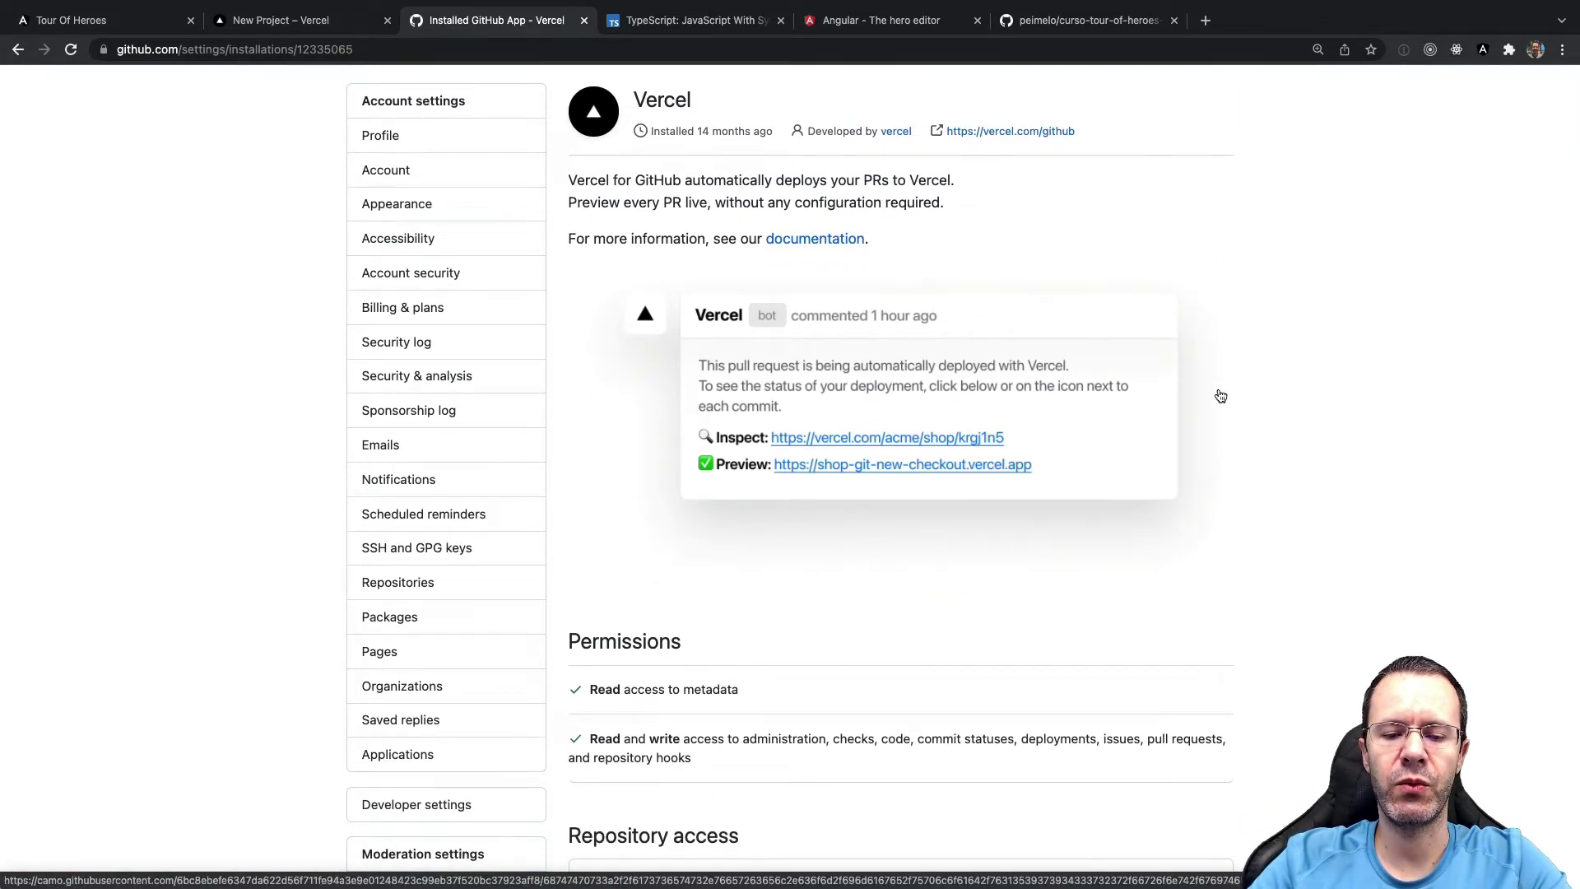
scroll(1220, 397, "down", 1)
scroll(1220, 396, "down", 6)
scroll(1219, 394, "down", 2)
scroll(1218, 394, "down", 4)
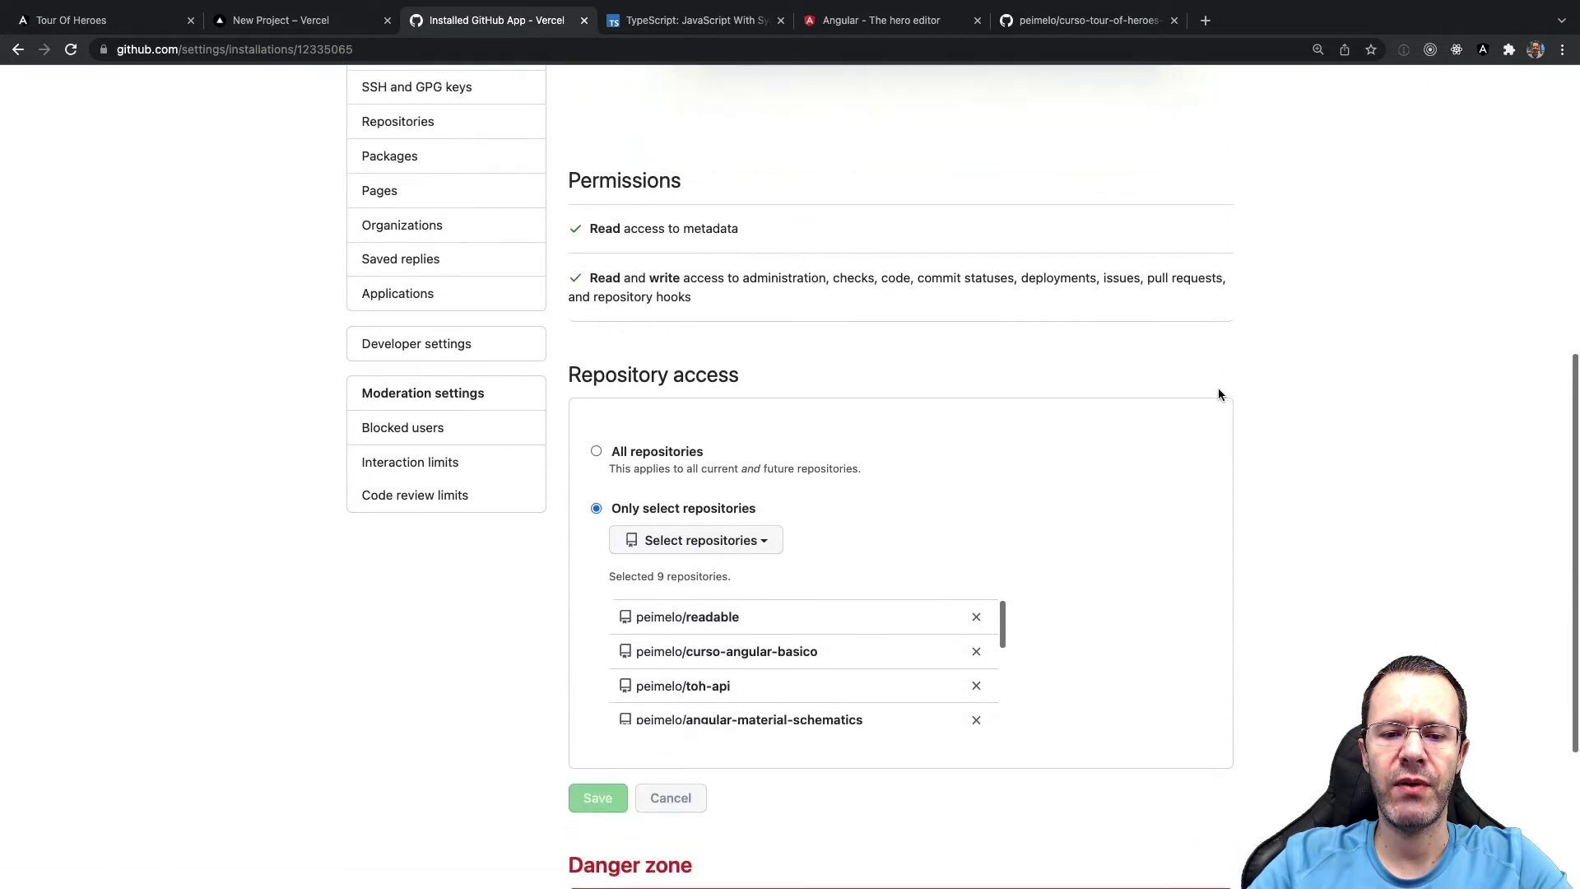
scroll(1219, 394, "down", 2)
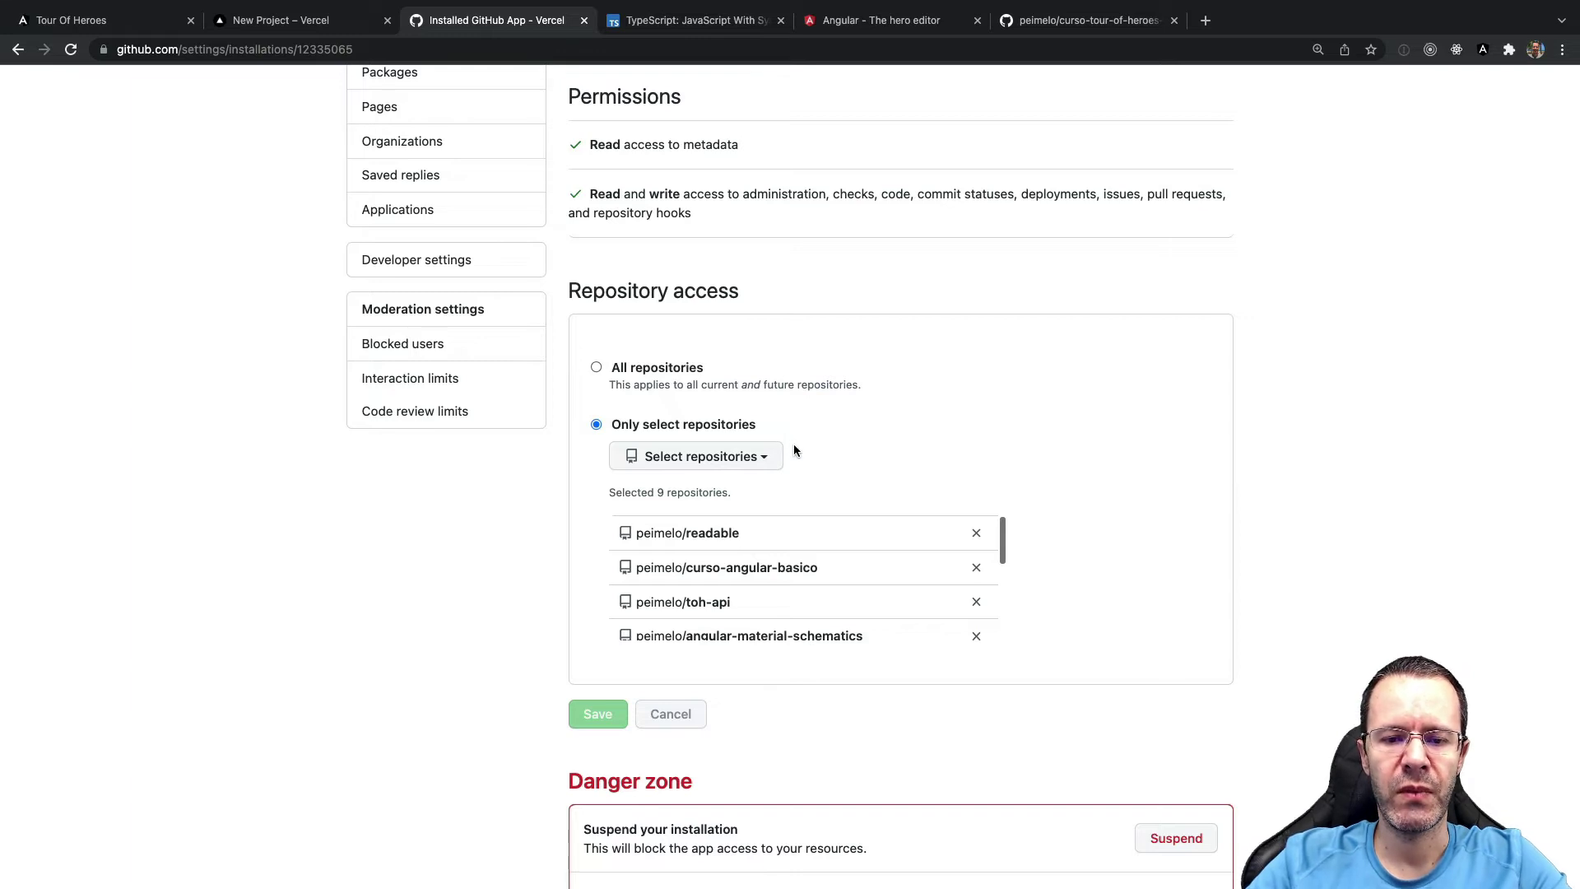
Add curso-tour-of-heroes-frontend to the selected repositories and save the access change
left_click(766, 458)
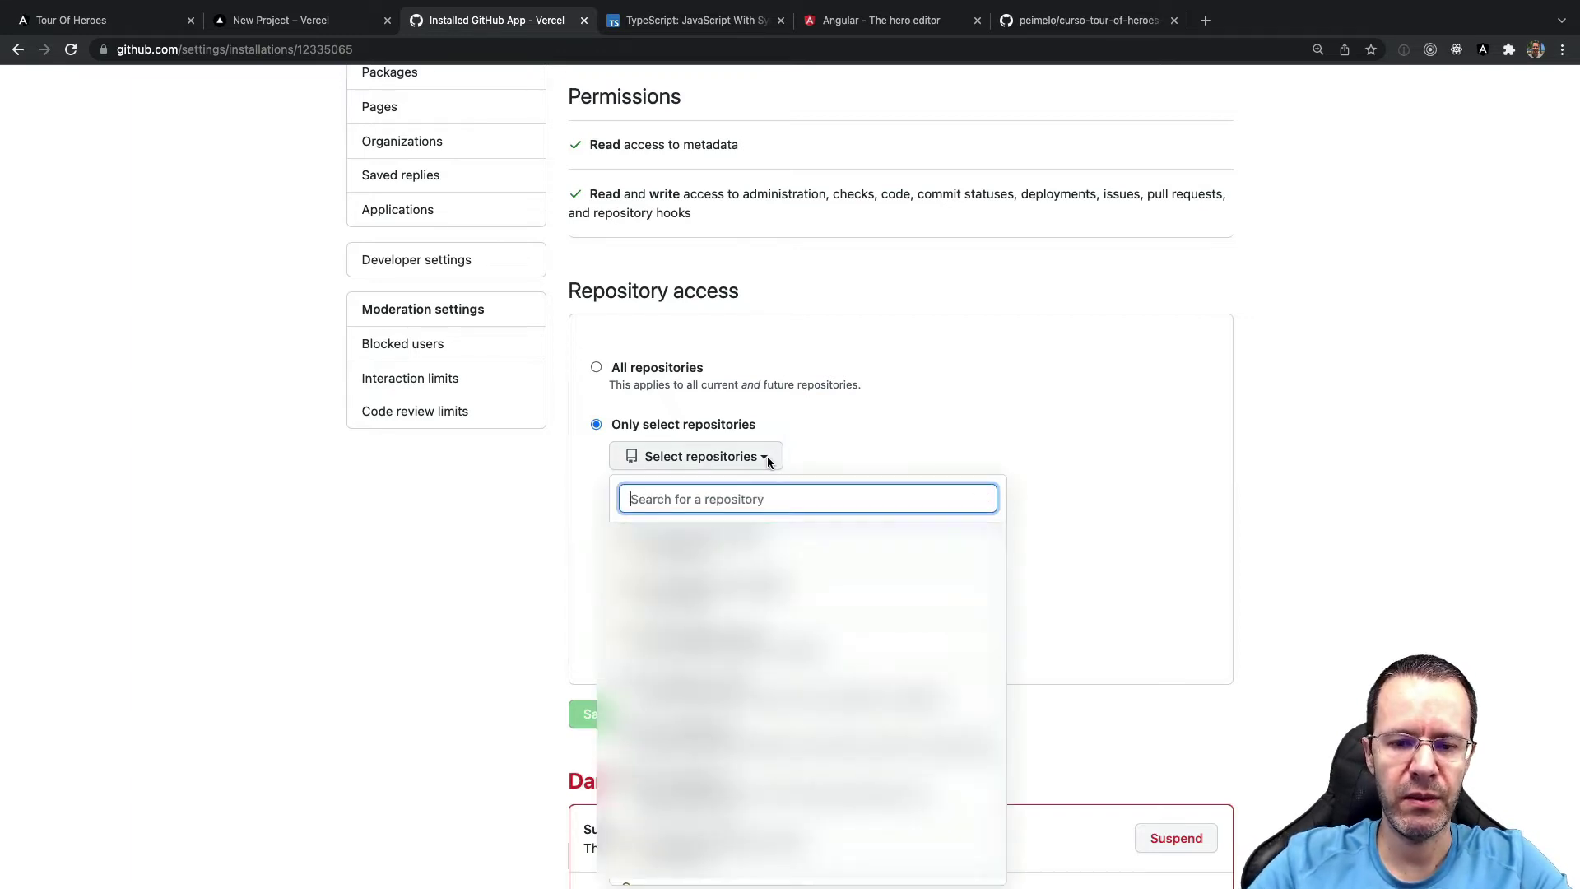
type("curso")
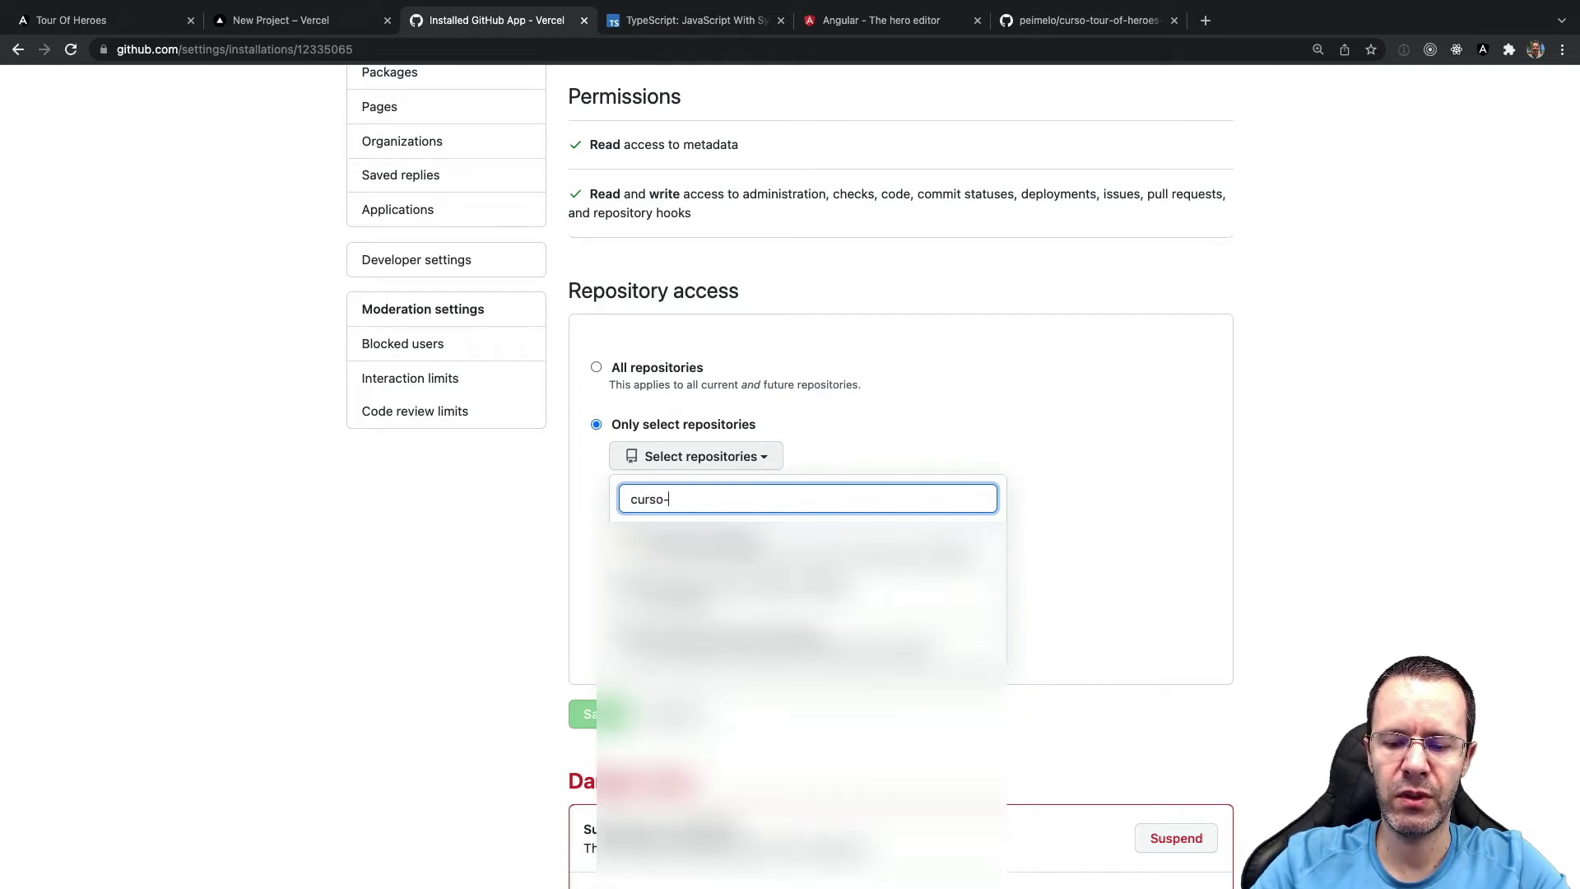
type("-tour")
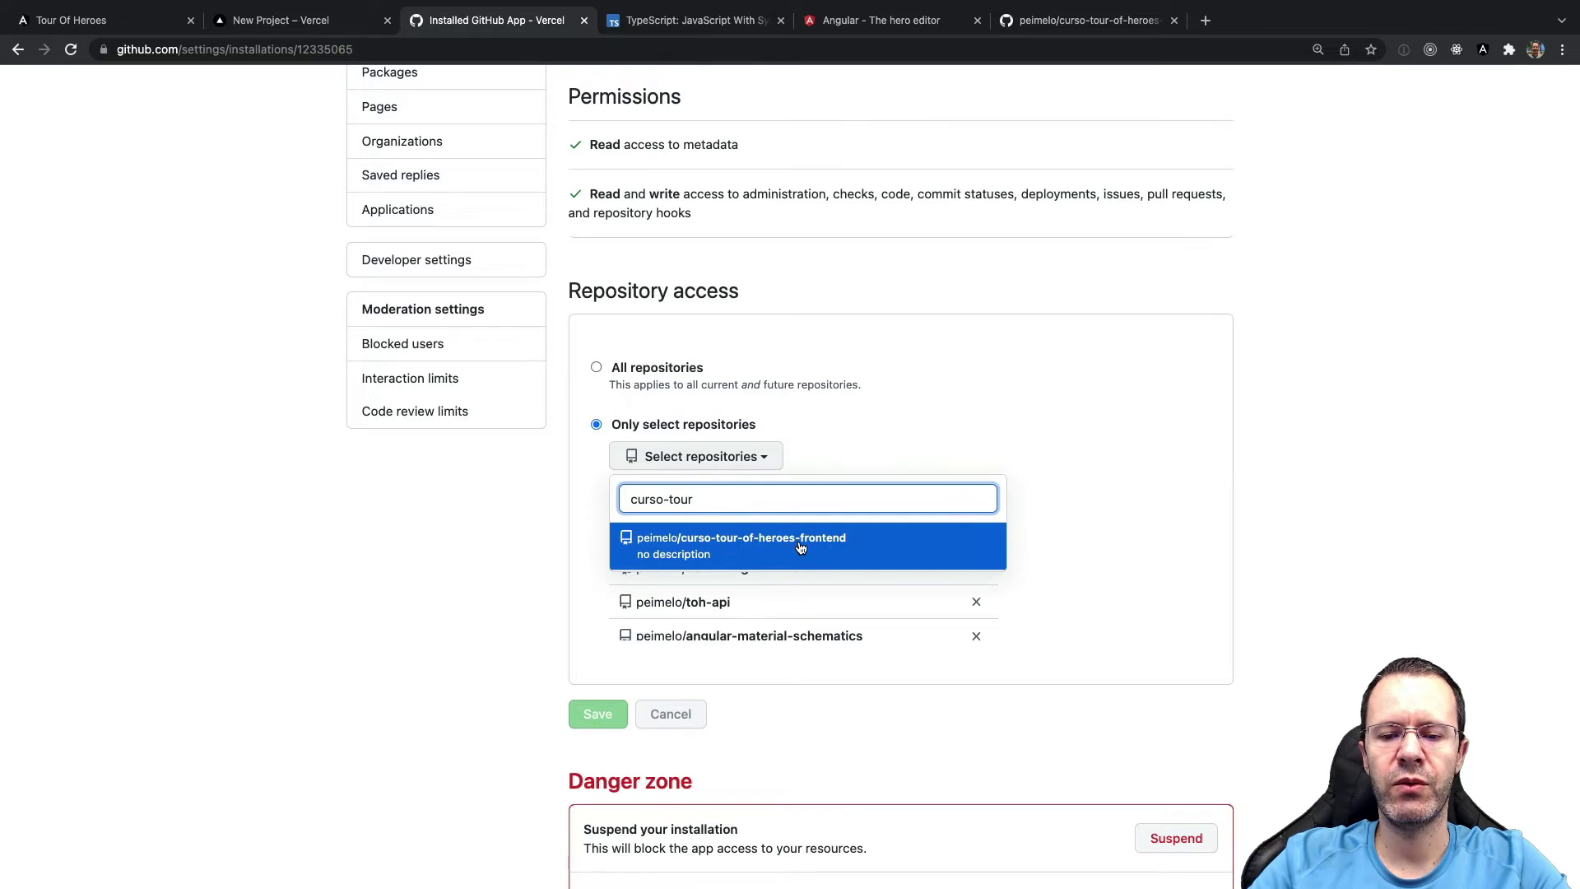
left_click(800, 547)
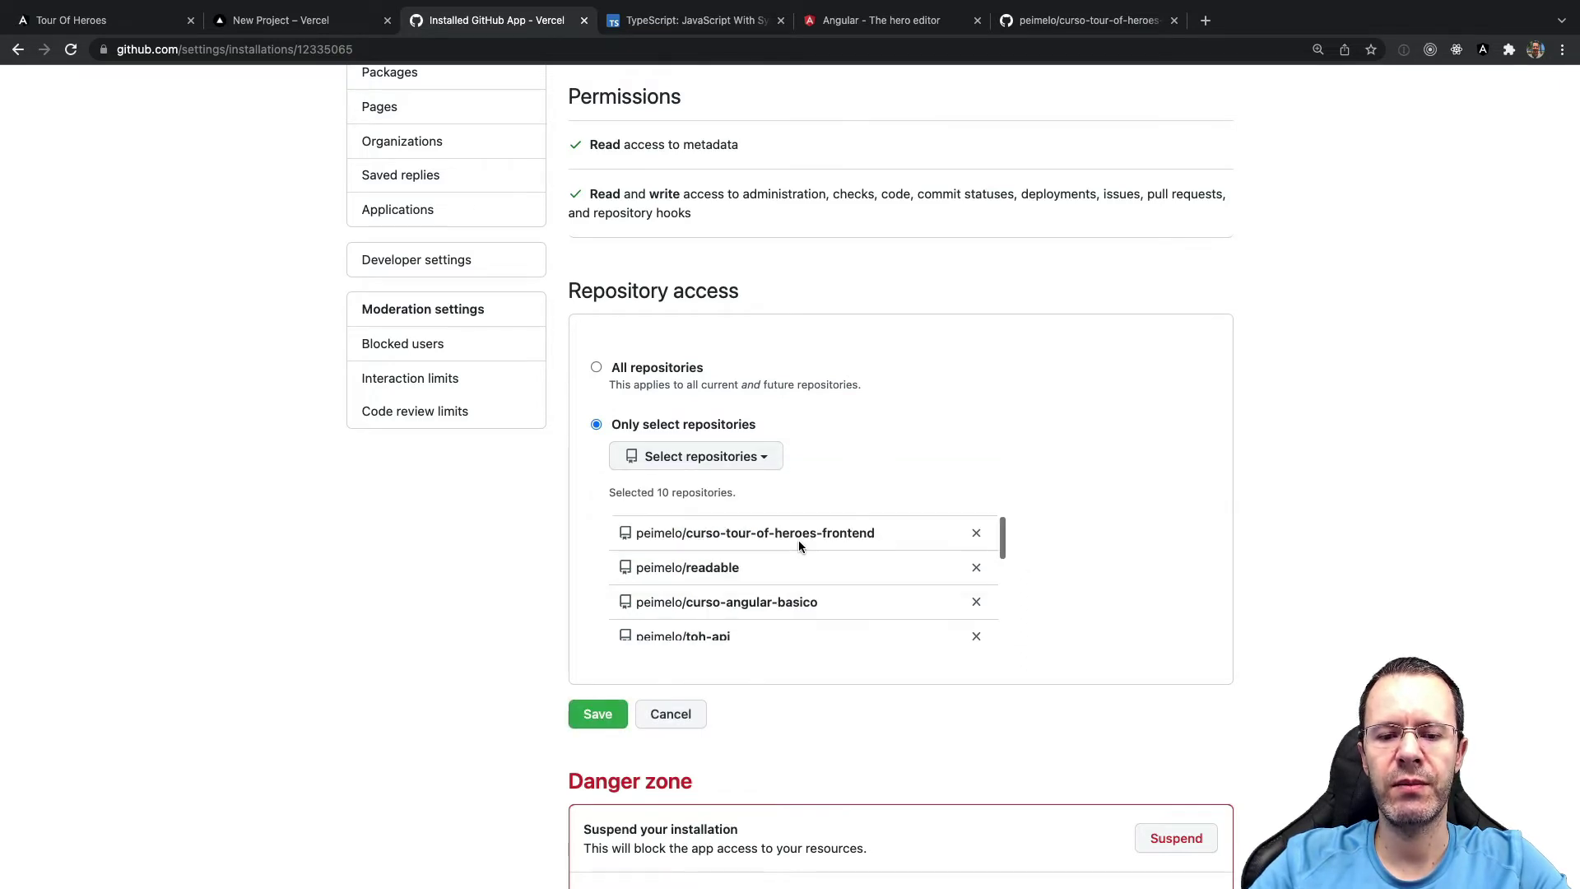
left_click(594, 714)
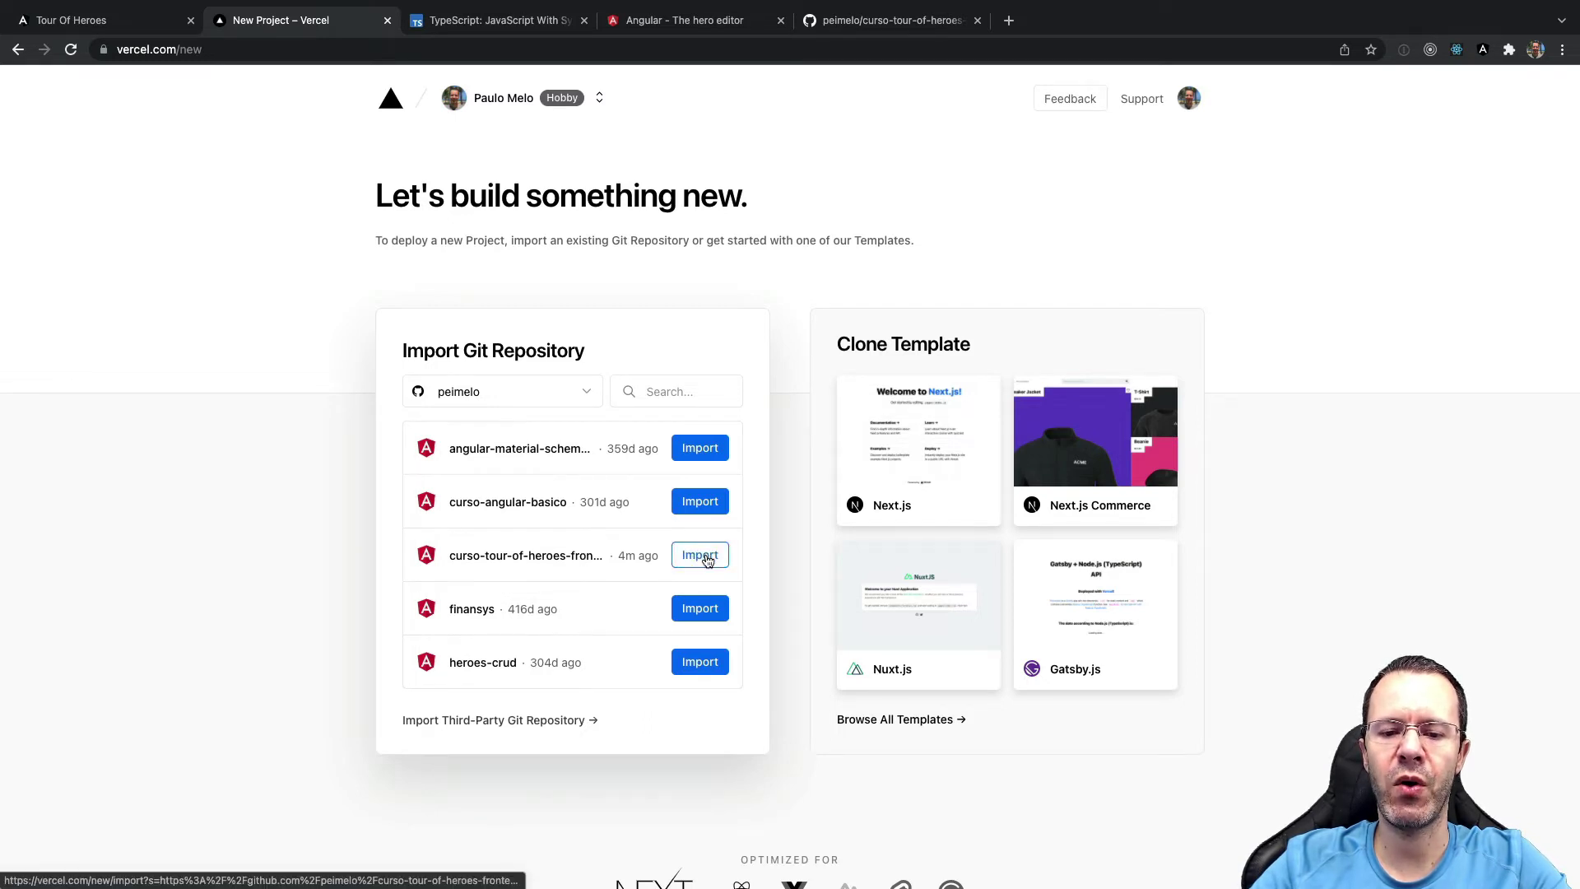
Import curso-tour-of-heroes-frontend into Vercel, then switch back to the code editor
left_click(701, 555)
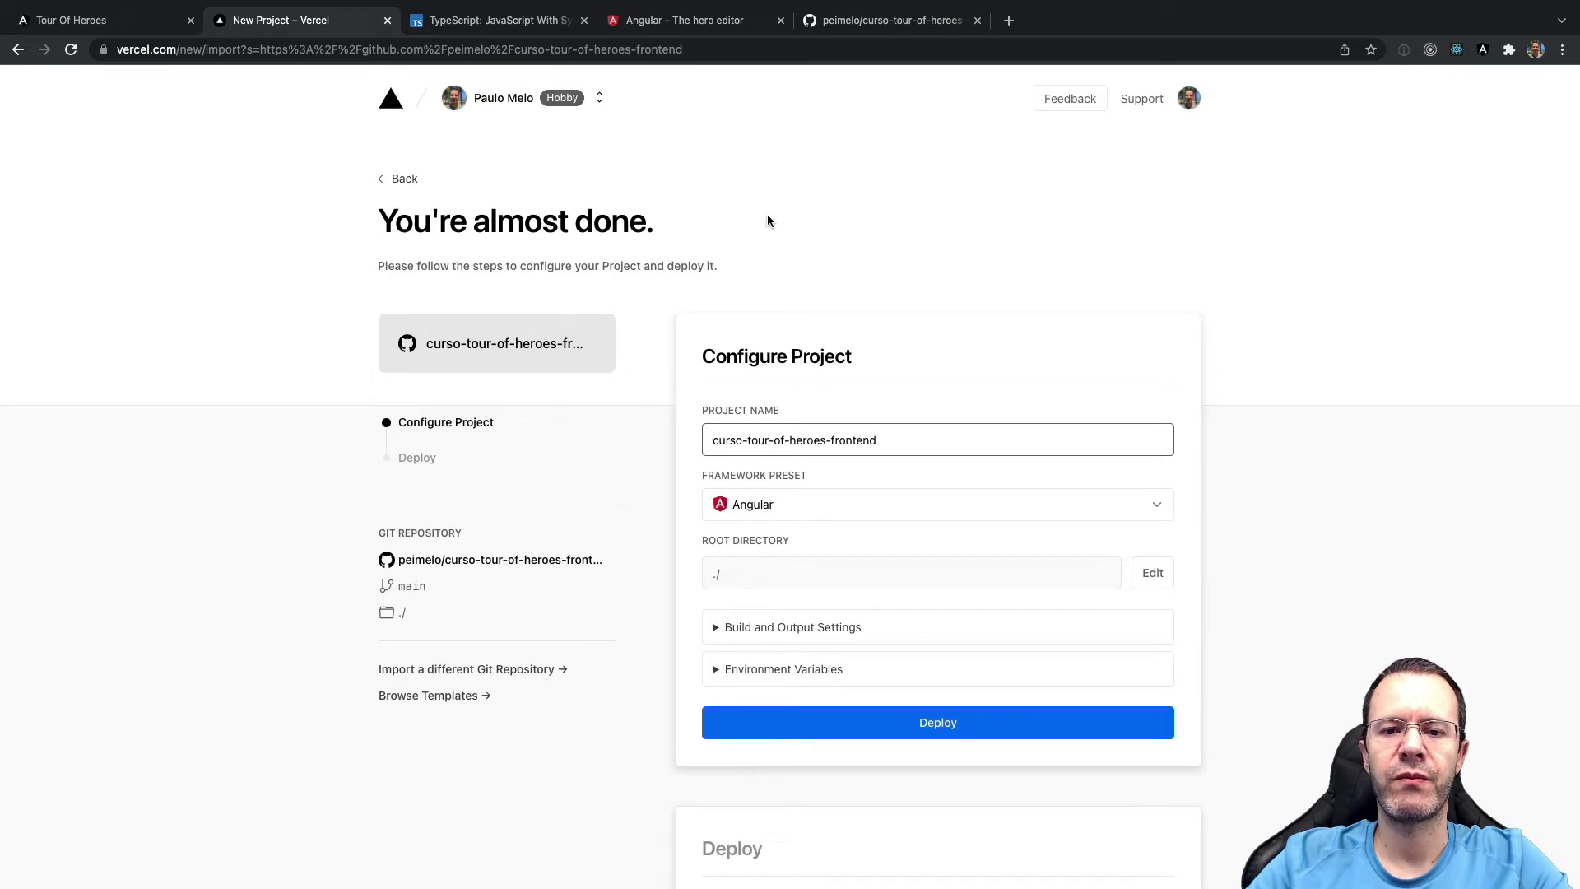
key("ctrl+Left")
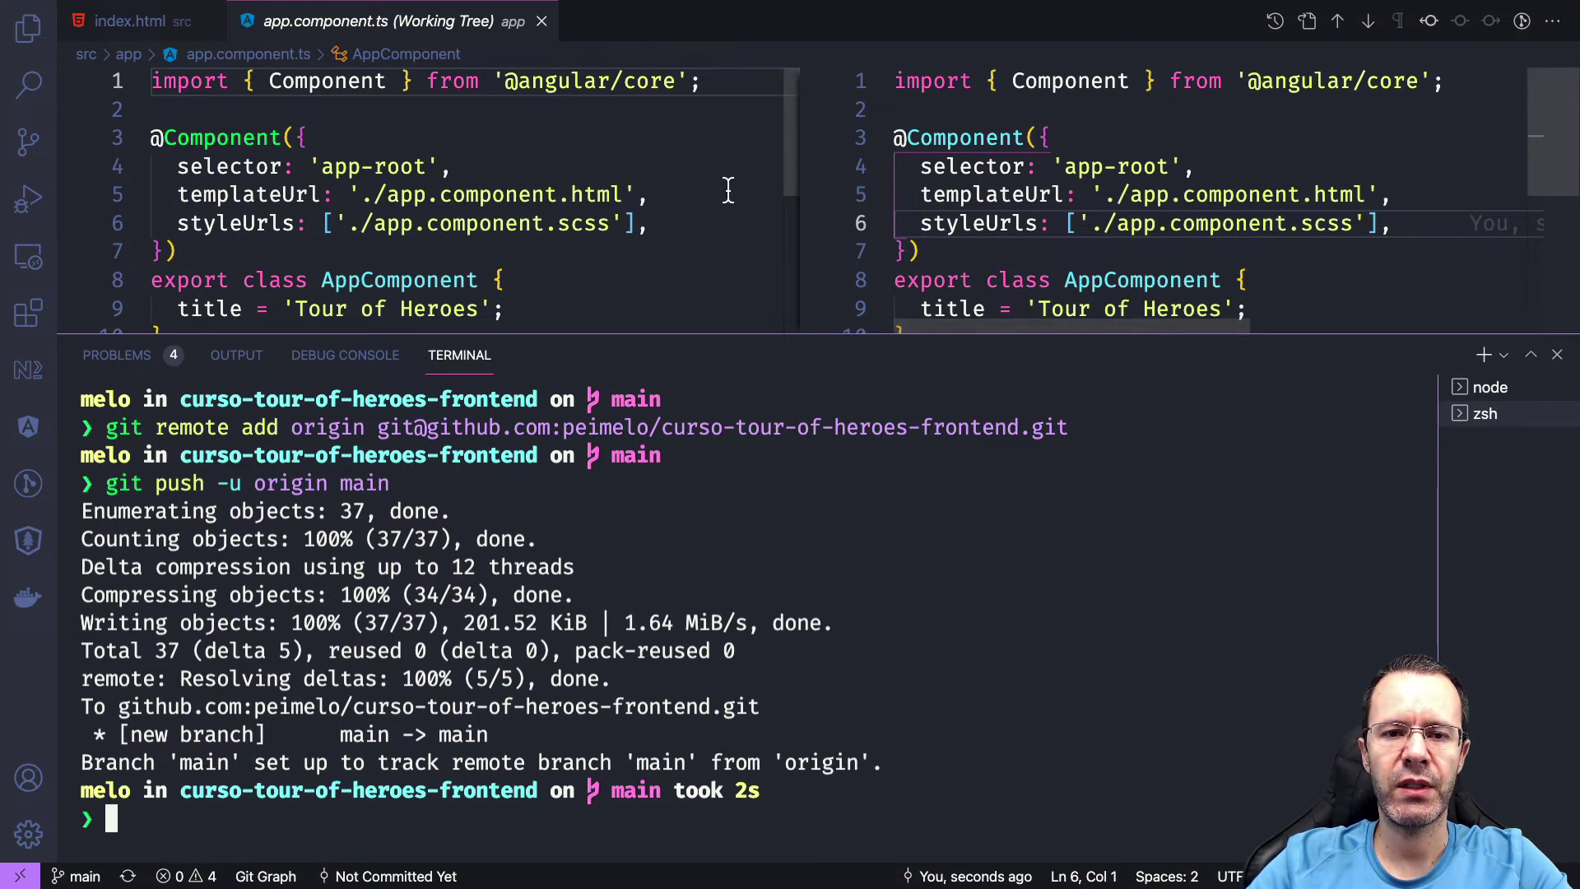
Close the app.component.ts diff and index.html tabs and collapse the src folder
key("super+w")
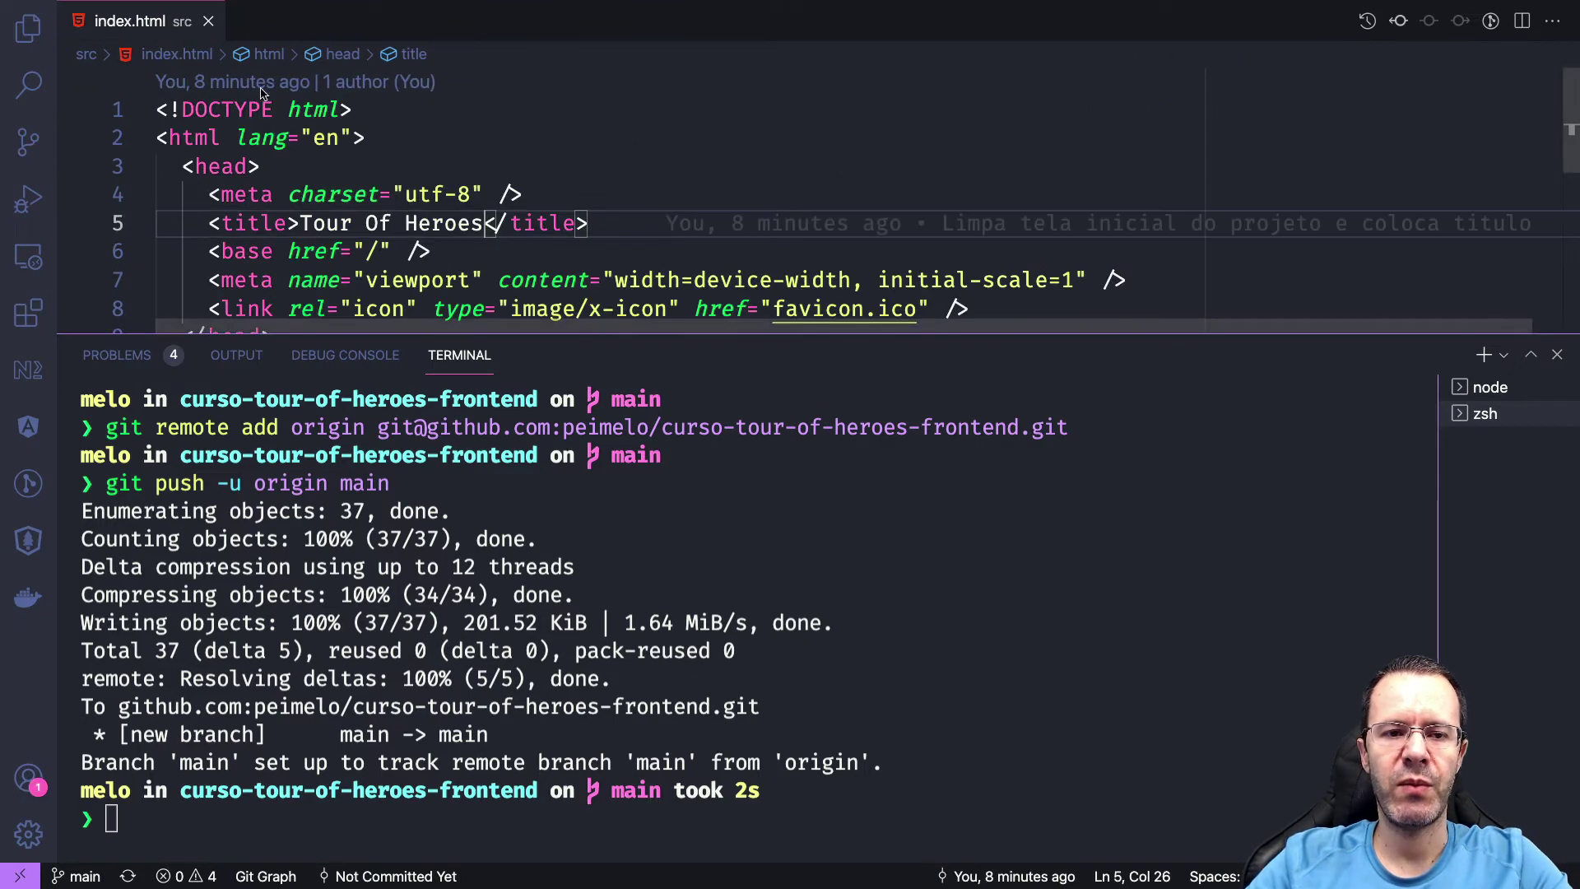
left_click(208, 21)
left_click(27, 28)
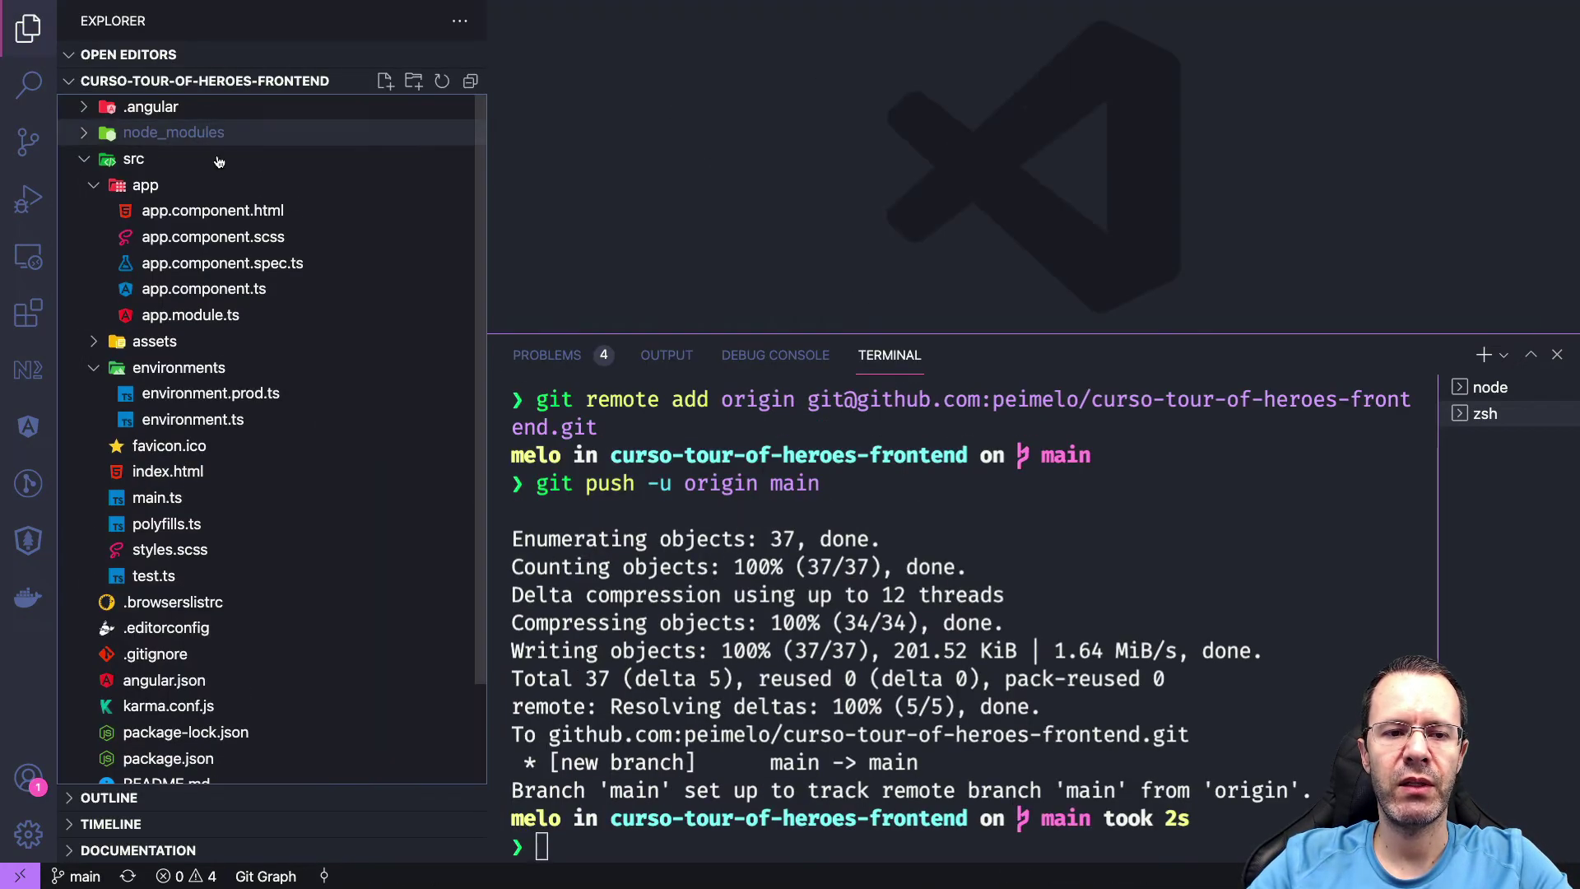
left_click(107, 159)
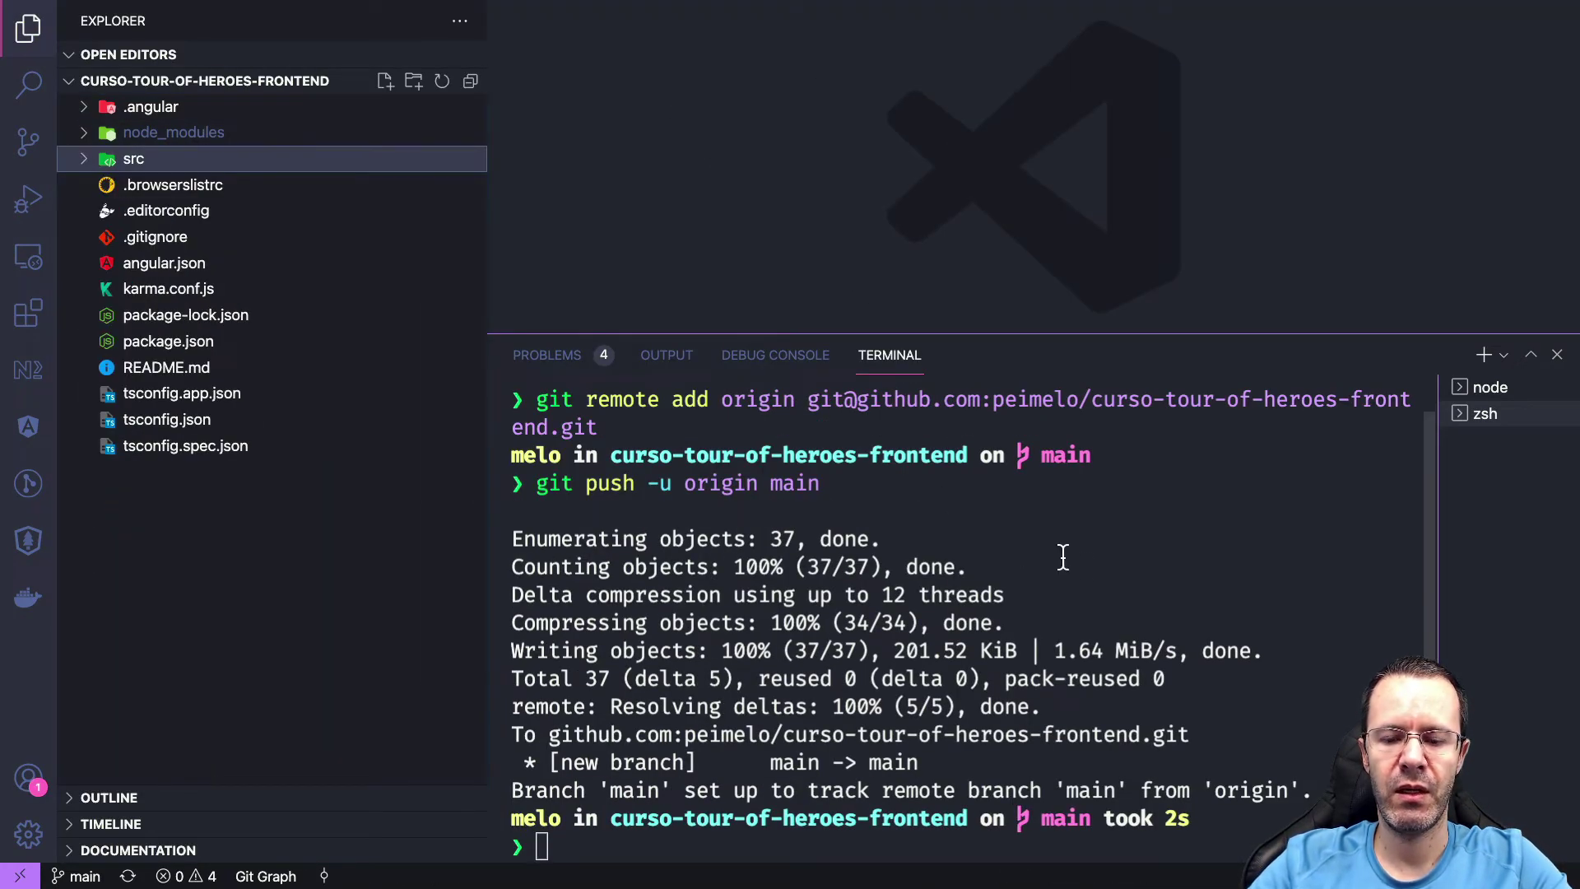
Clear the terminal and run 'ng build' to produce the dist folder
left_click(1079, 854)
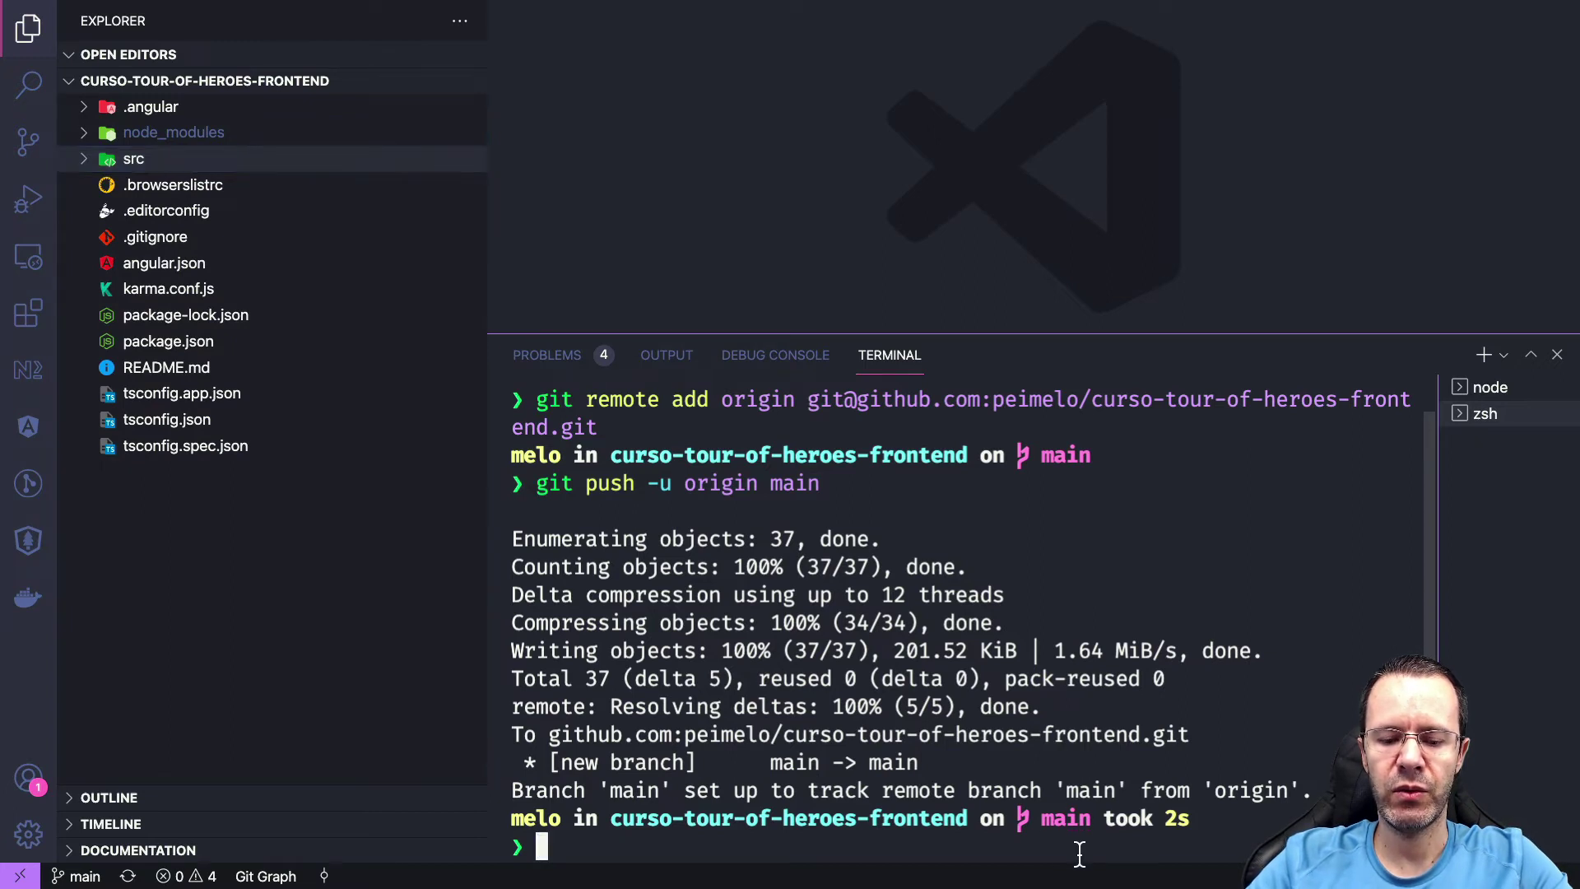
type("clear")
key("Return")
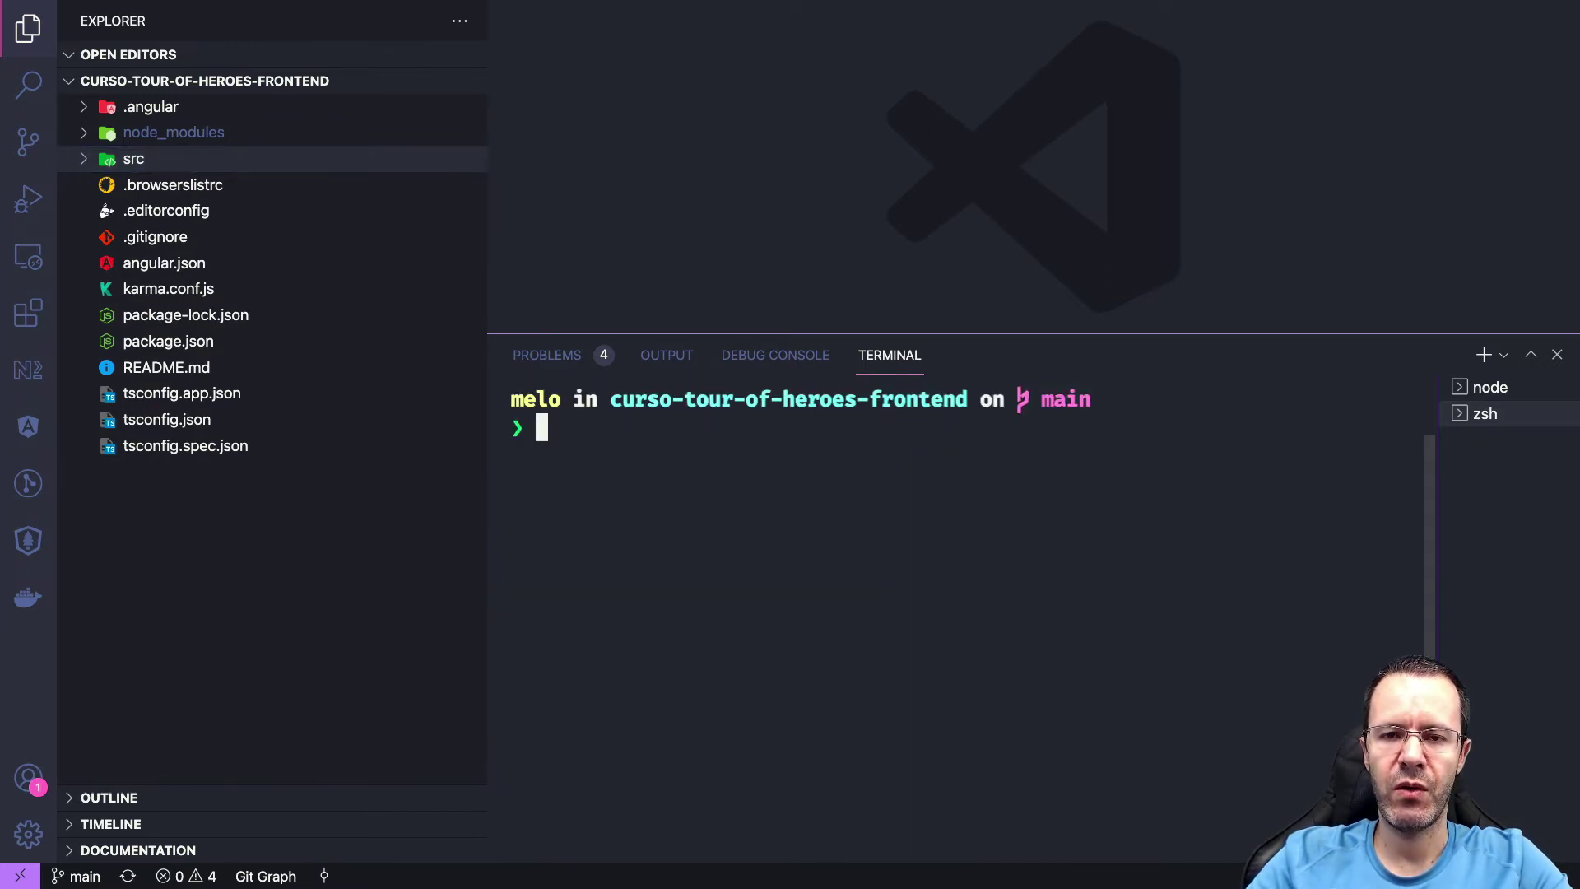
type("ng b")
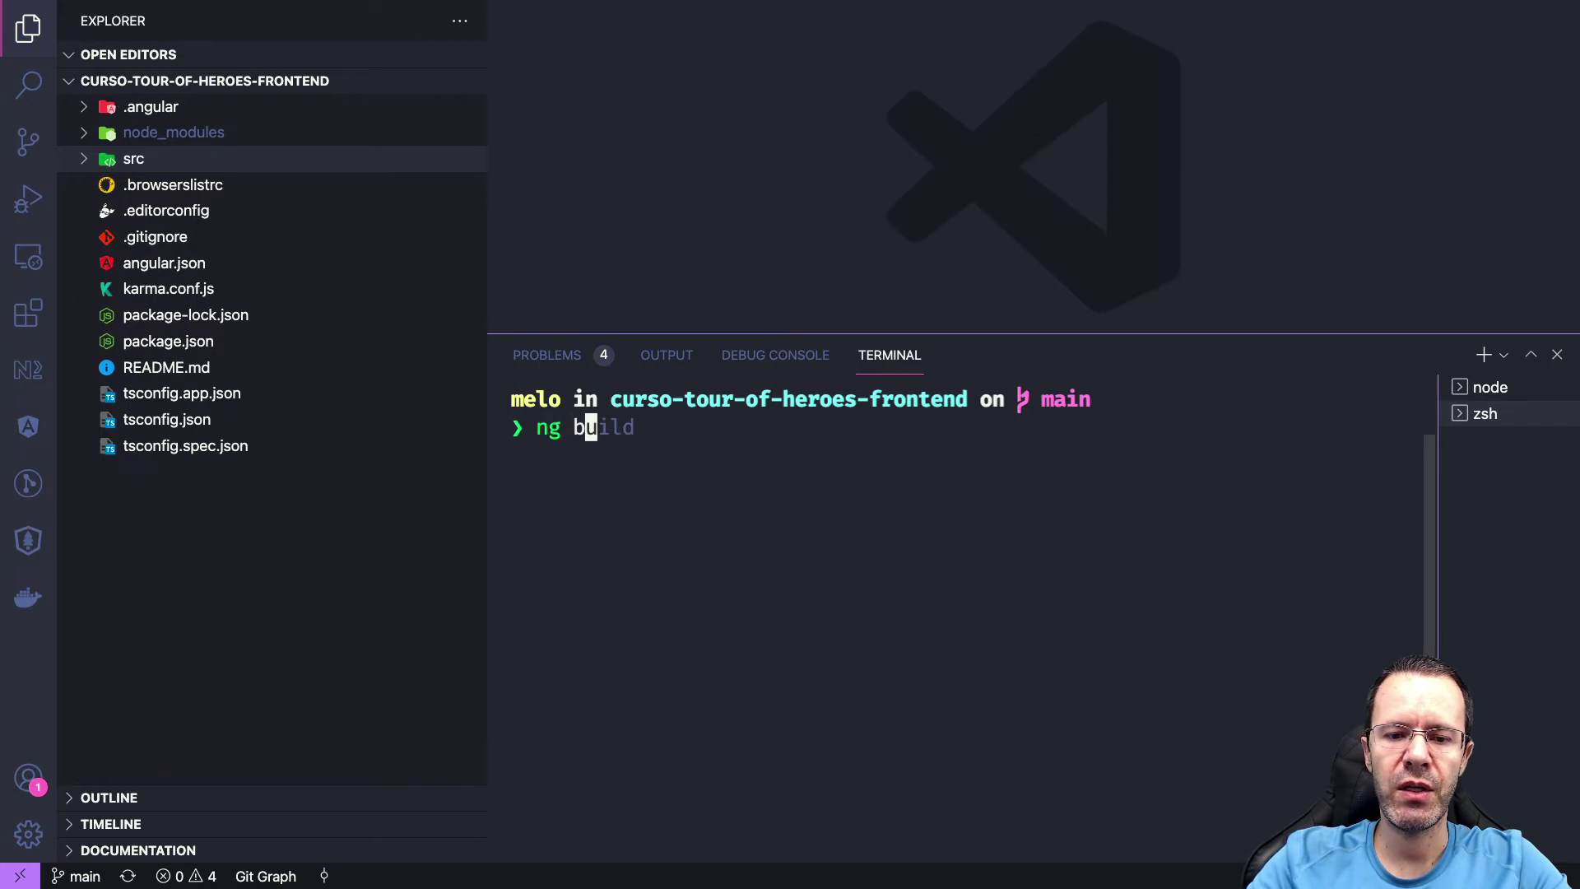
type("uild")
key("Return")
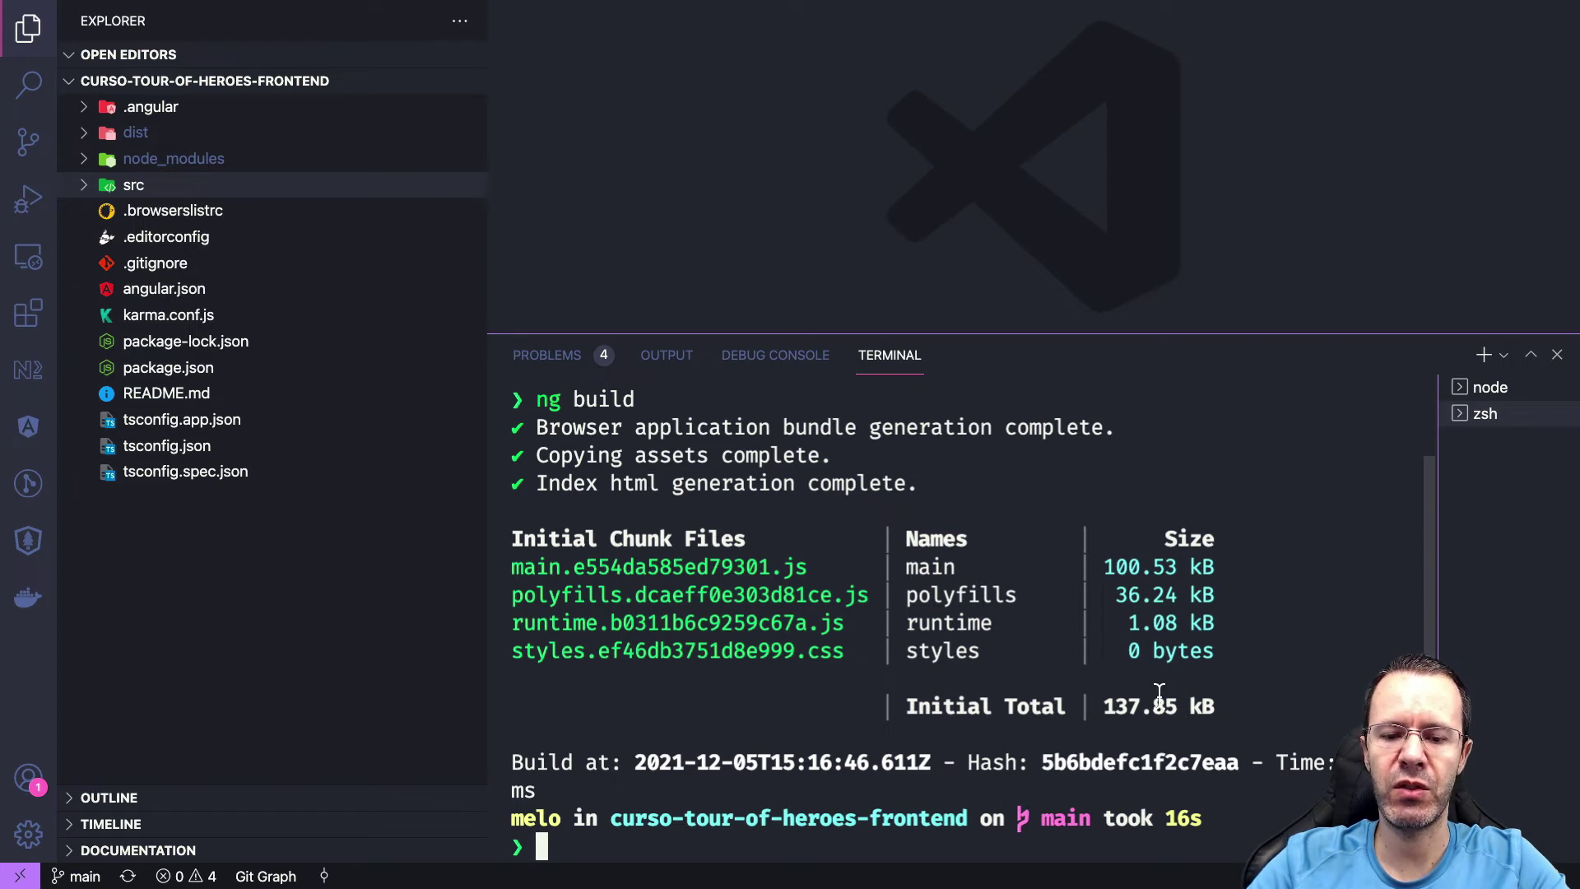
mouse_move(185, 133)
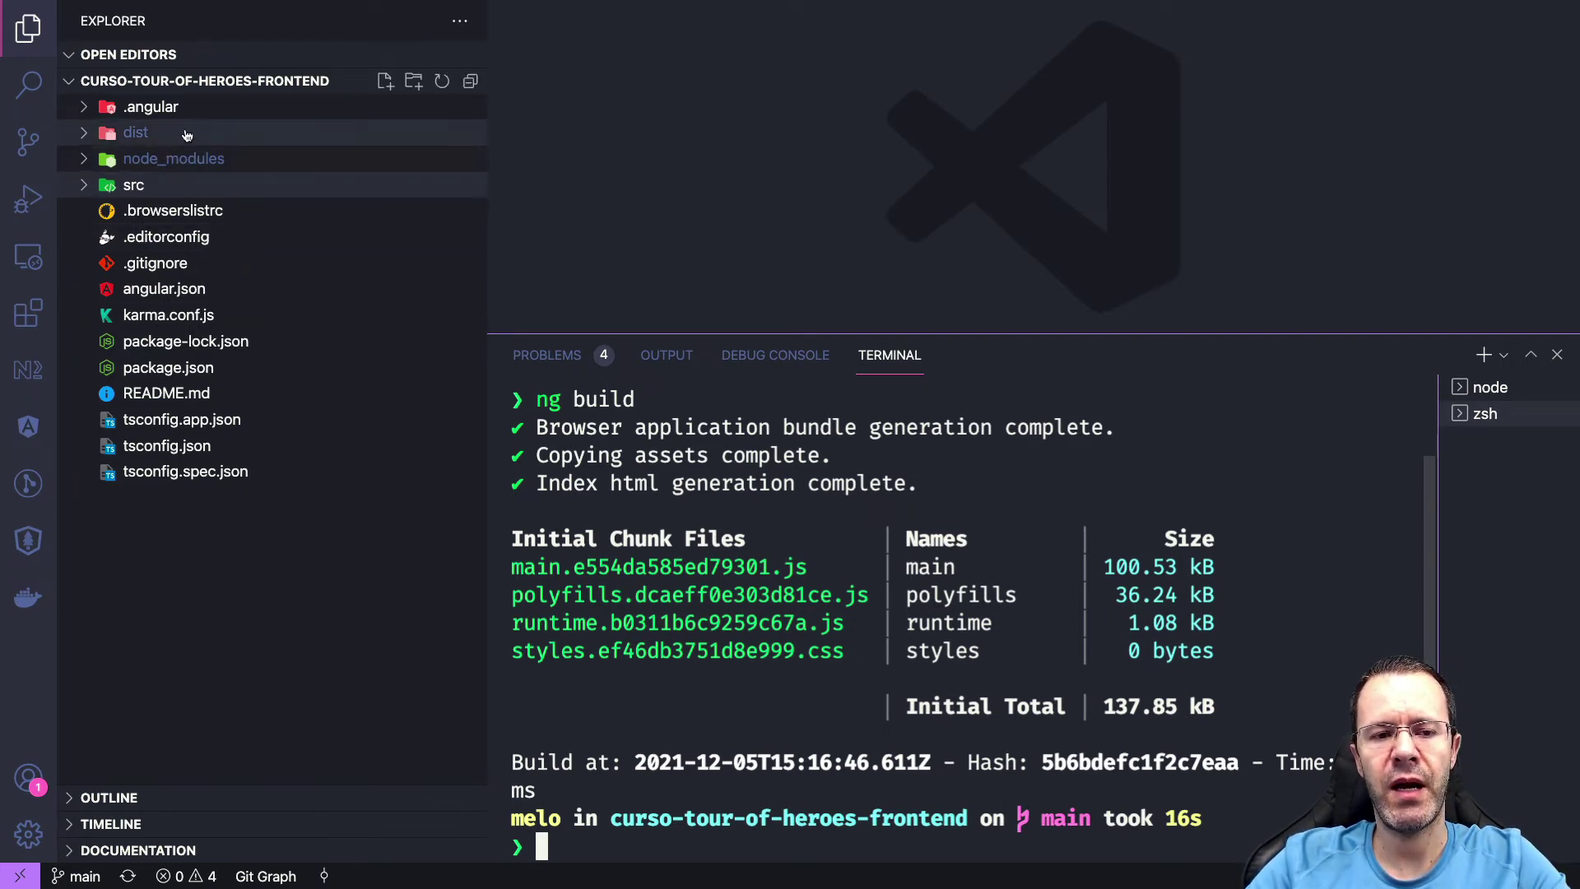
Review the built dist/curso-tour-of-heroes-frontend/index.html, hide the terminal, and open angular.json
left_click(89, 136)
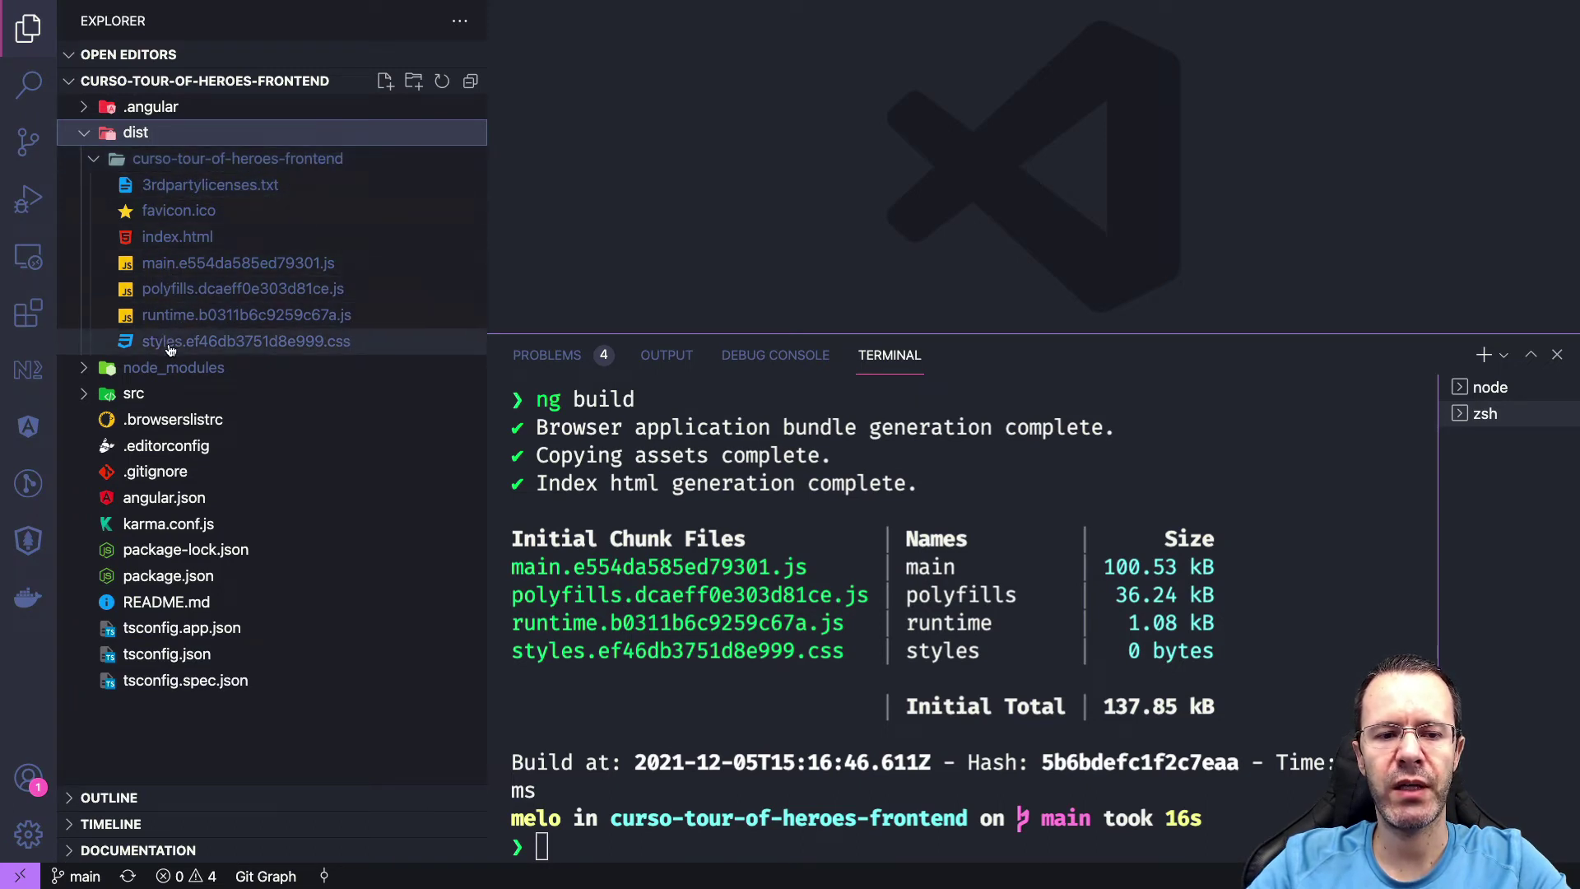
left_click(260, 241)
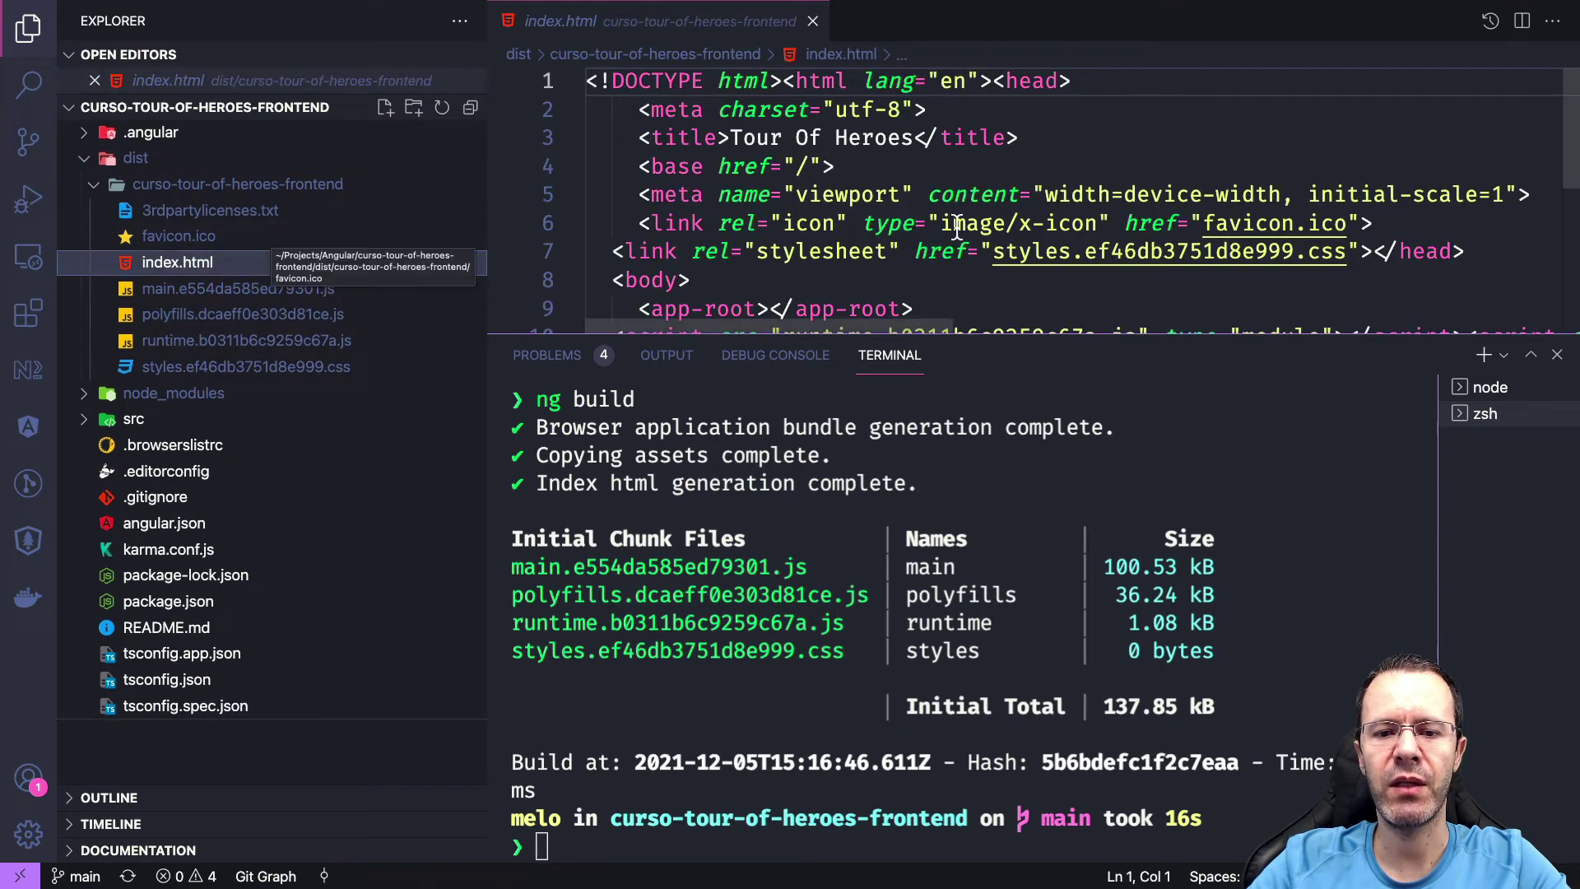
left_click(1556, 360)
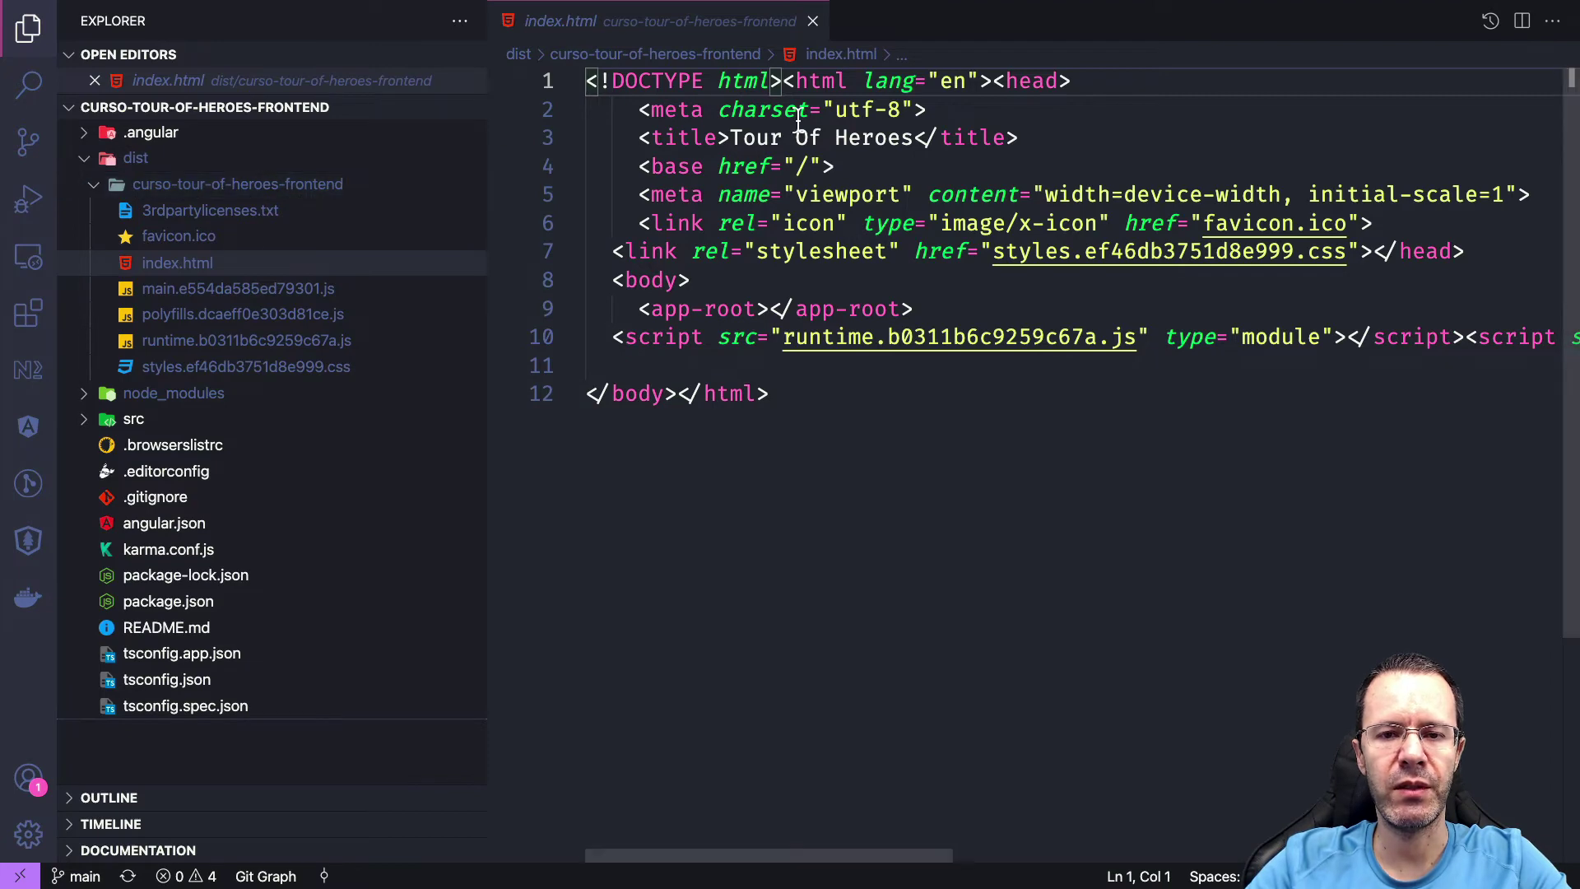
left_click(813, 21)
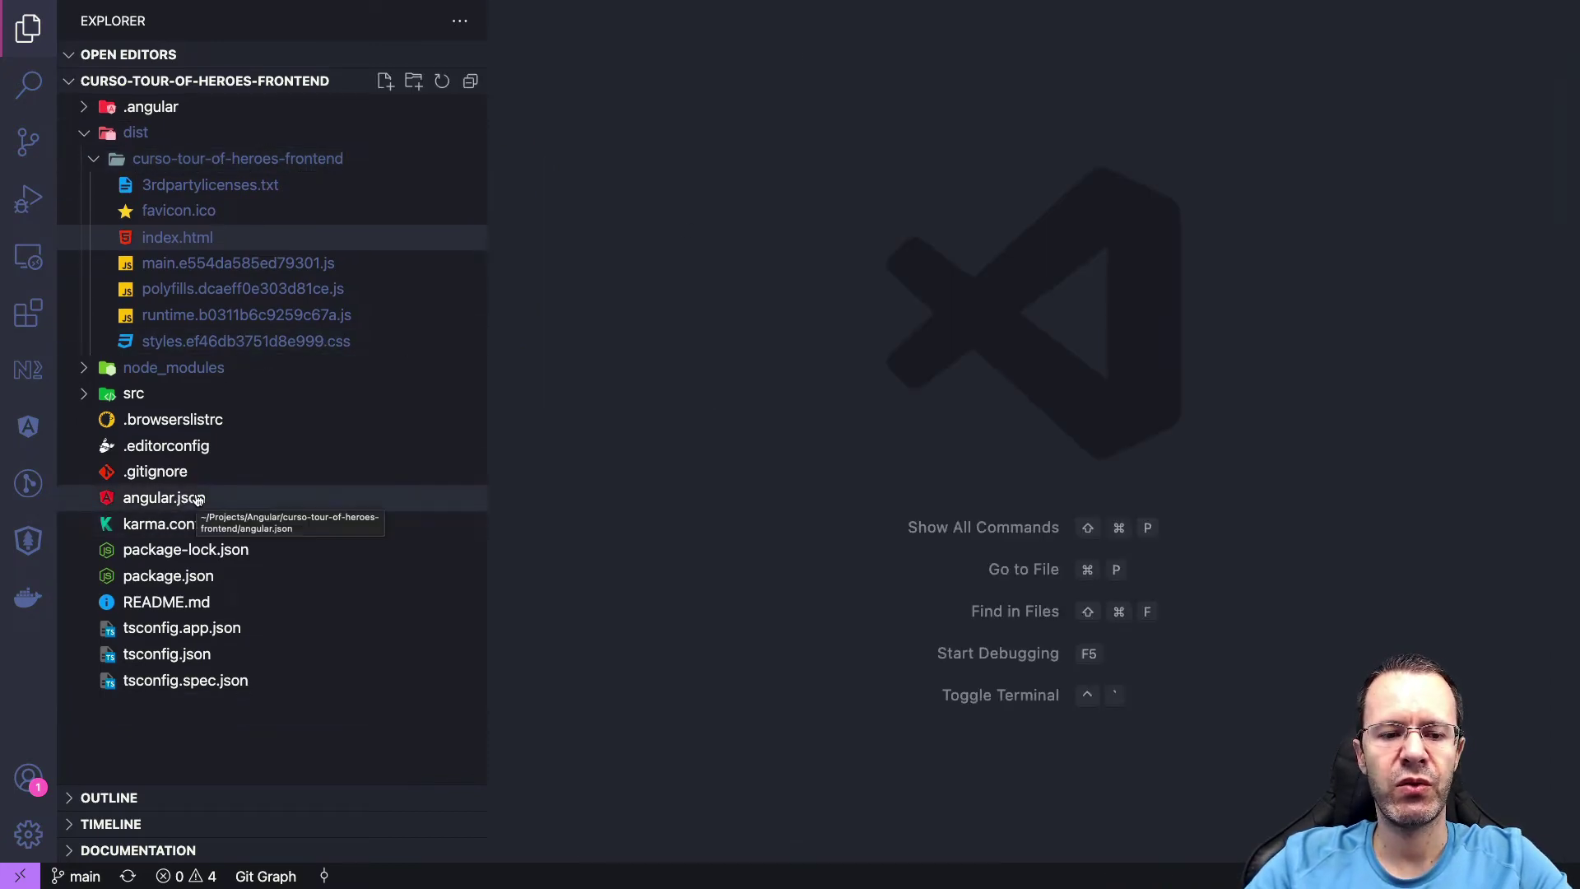
left_click(185, 499)
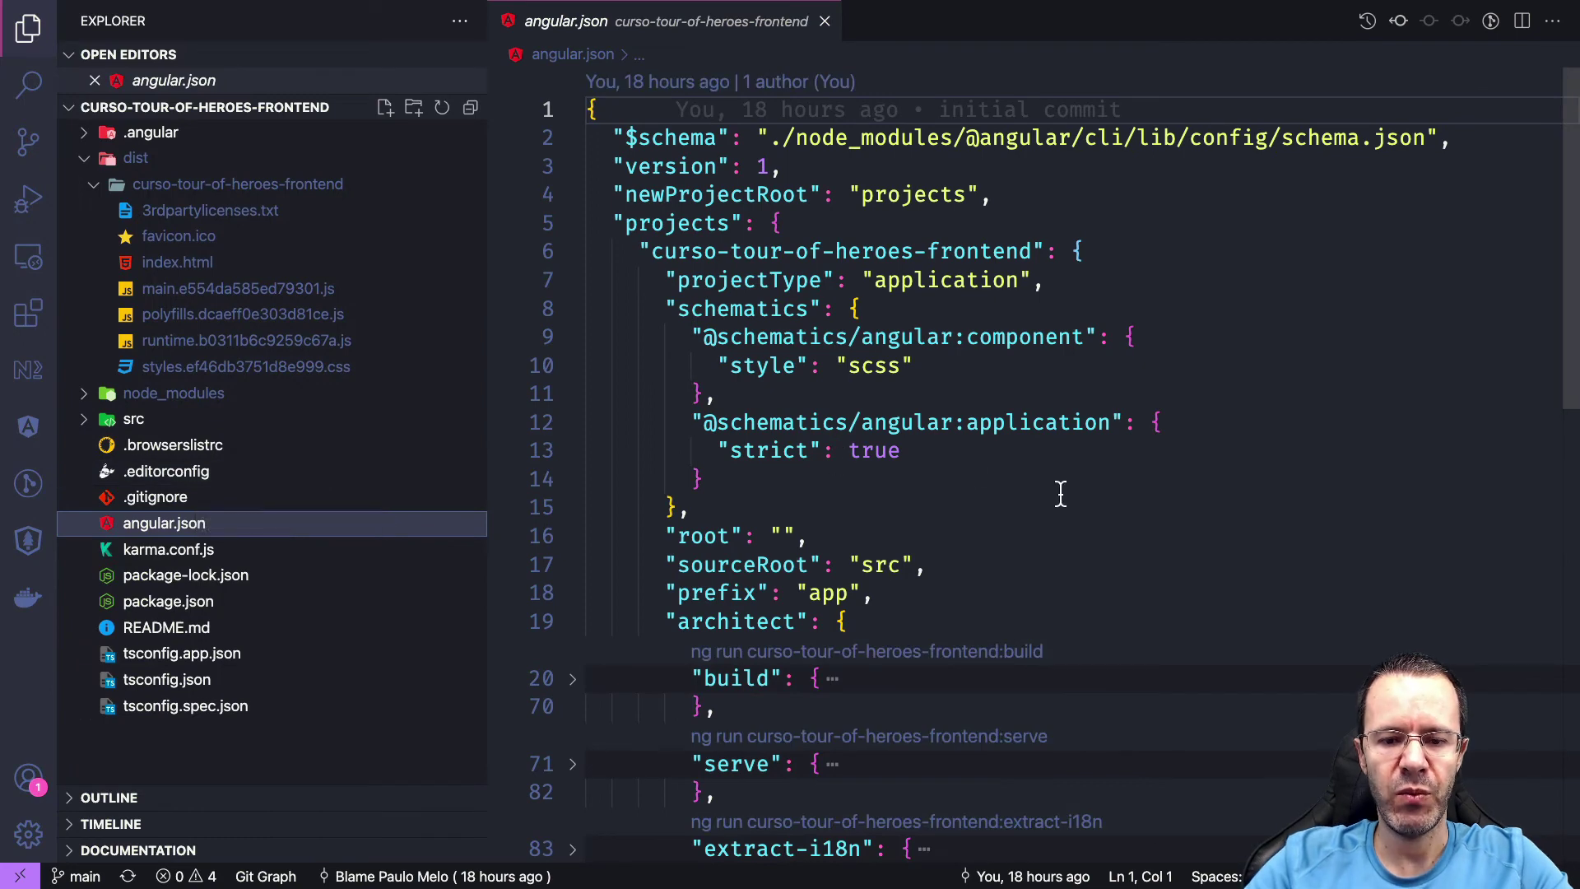
Expand angular.json's build block to show outputPath dist/curso-tour-of-heroes-frontend, then return to Vercel
left_click(573, 678)
scroll(994, 622, "down", 3)
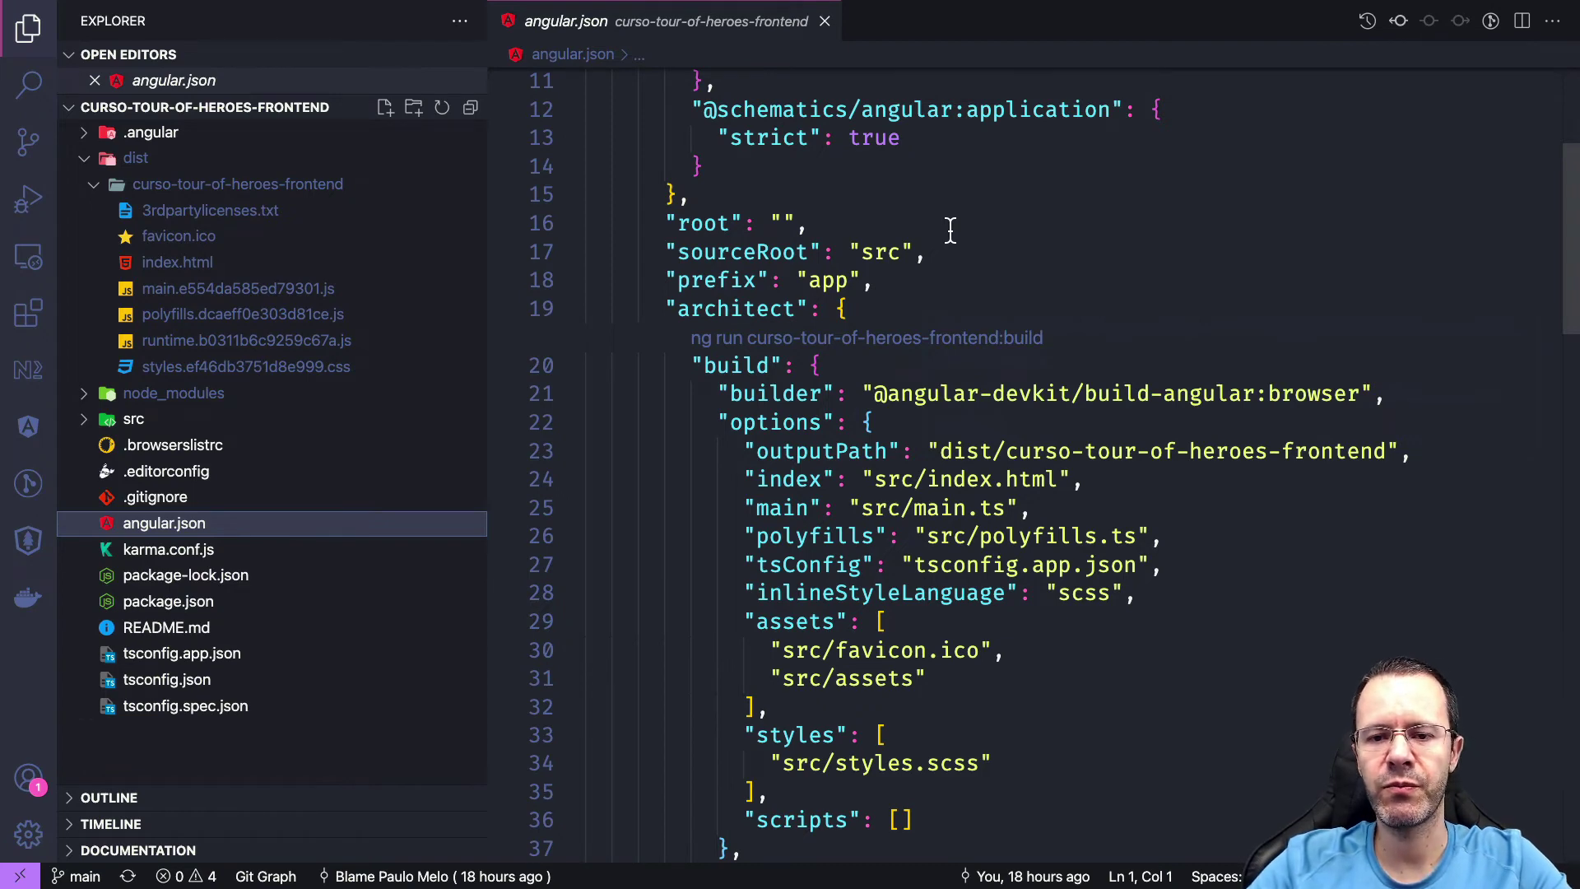
key("ctrl+Right")
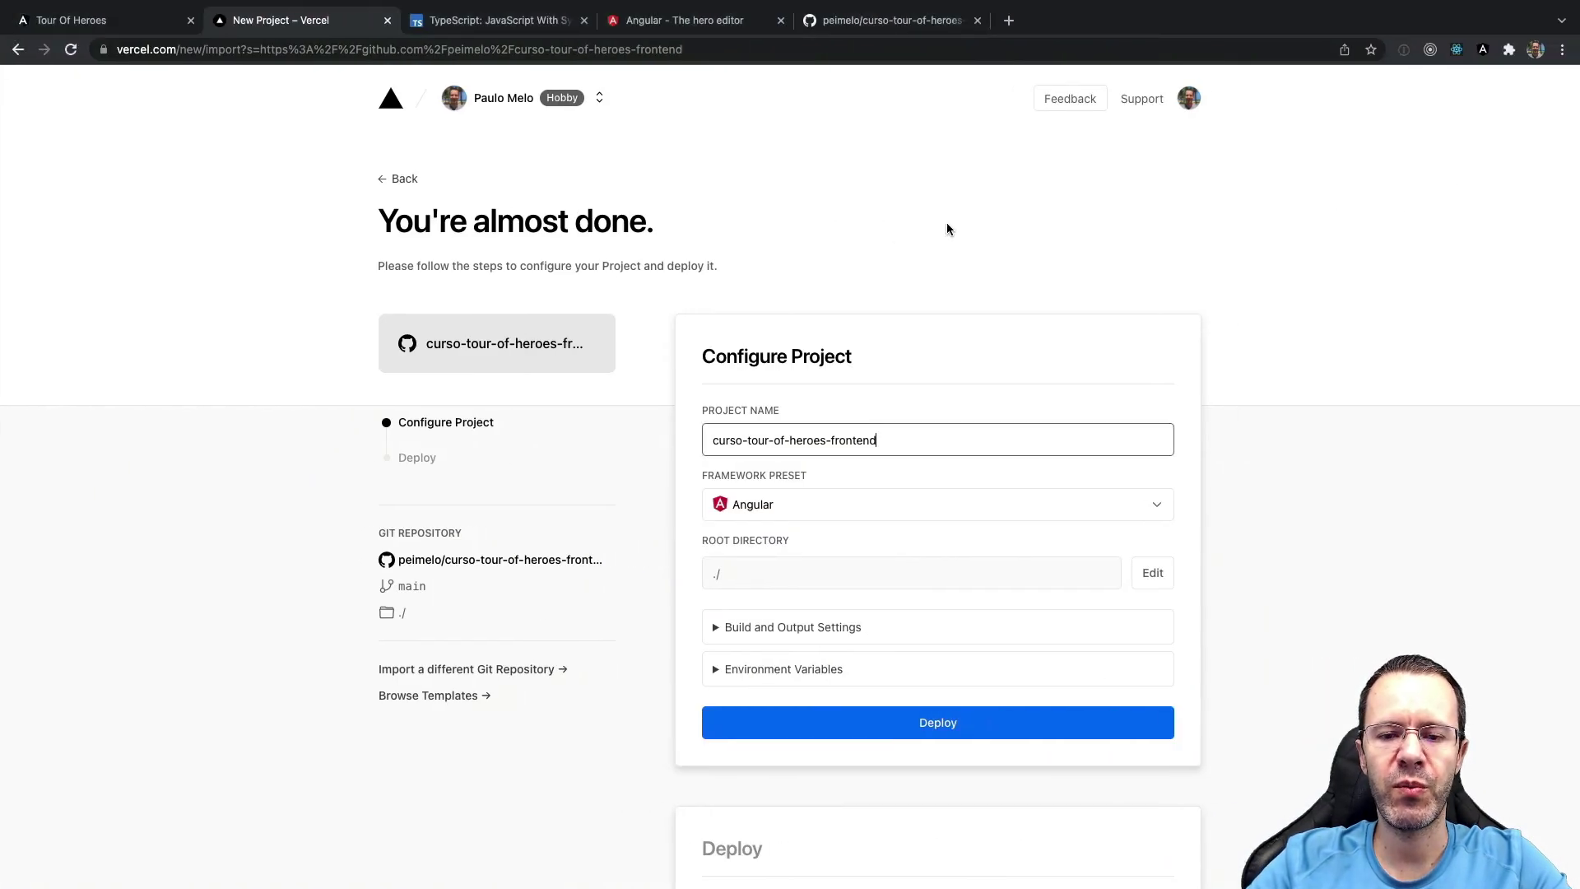
Edit the Project Name to 'Curso Tour of Heroes Frontend', swapping hyphens for spaces and capitalising words
key("Return")
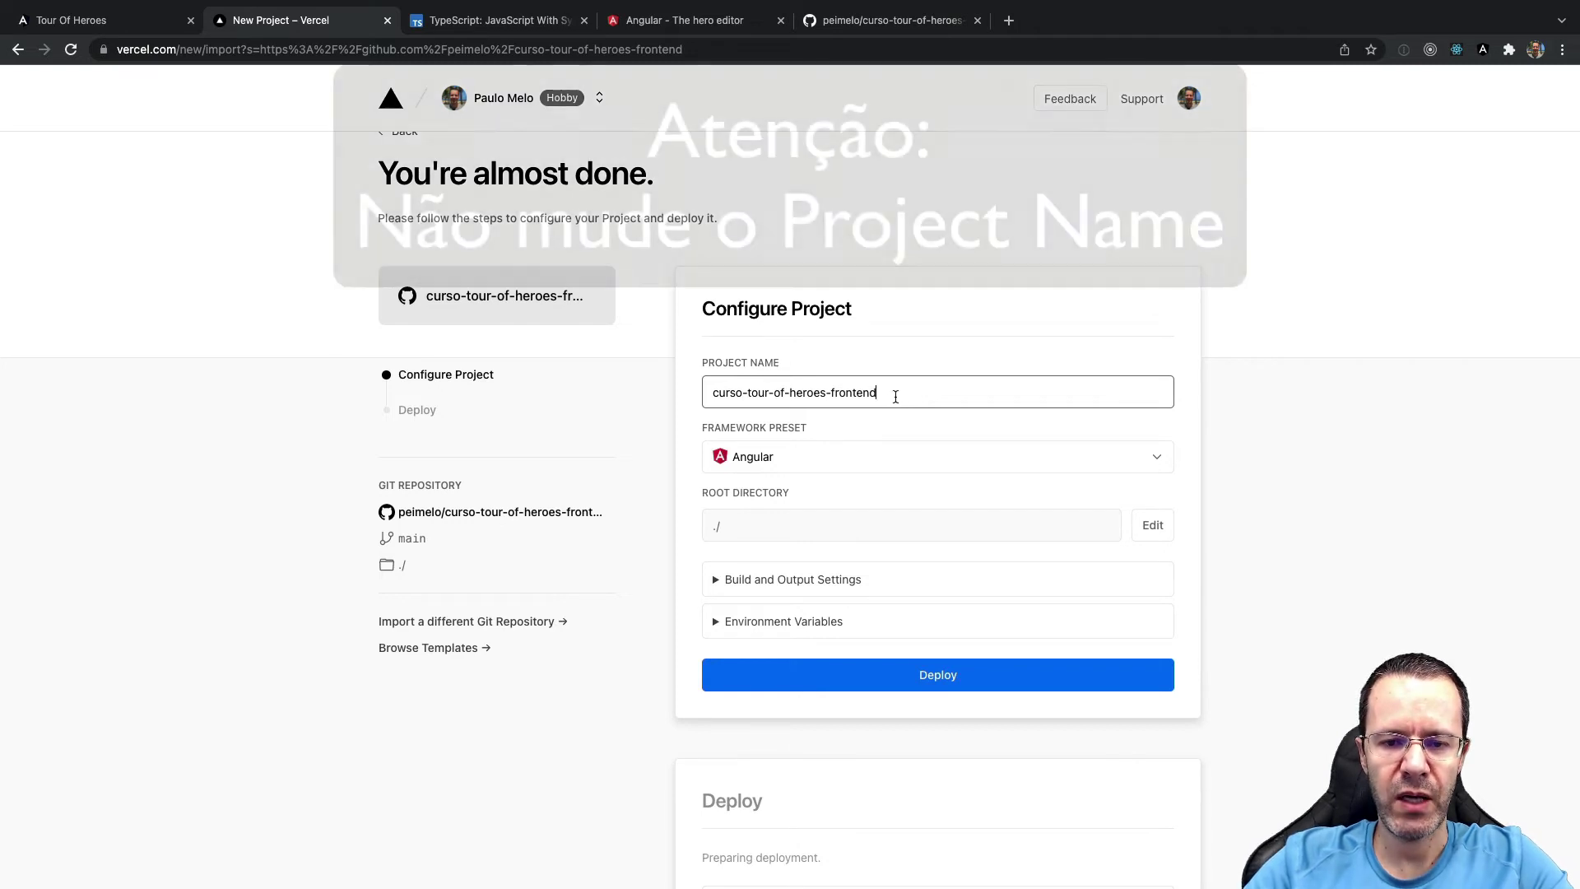
left_click(714, 393)
type("C")
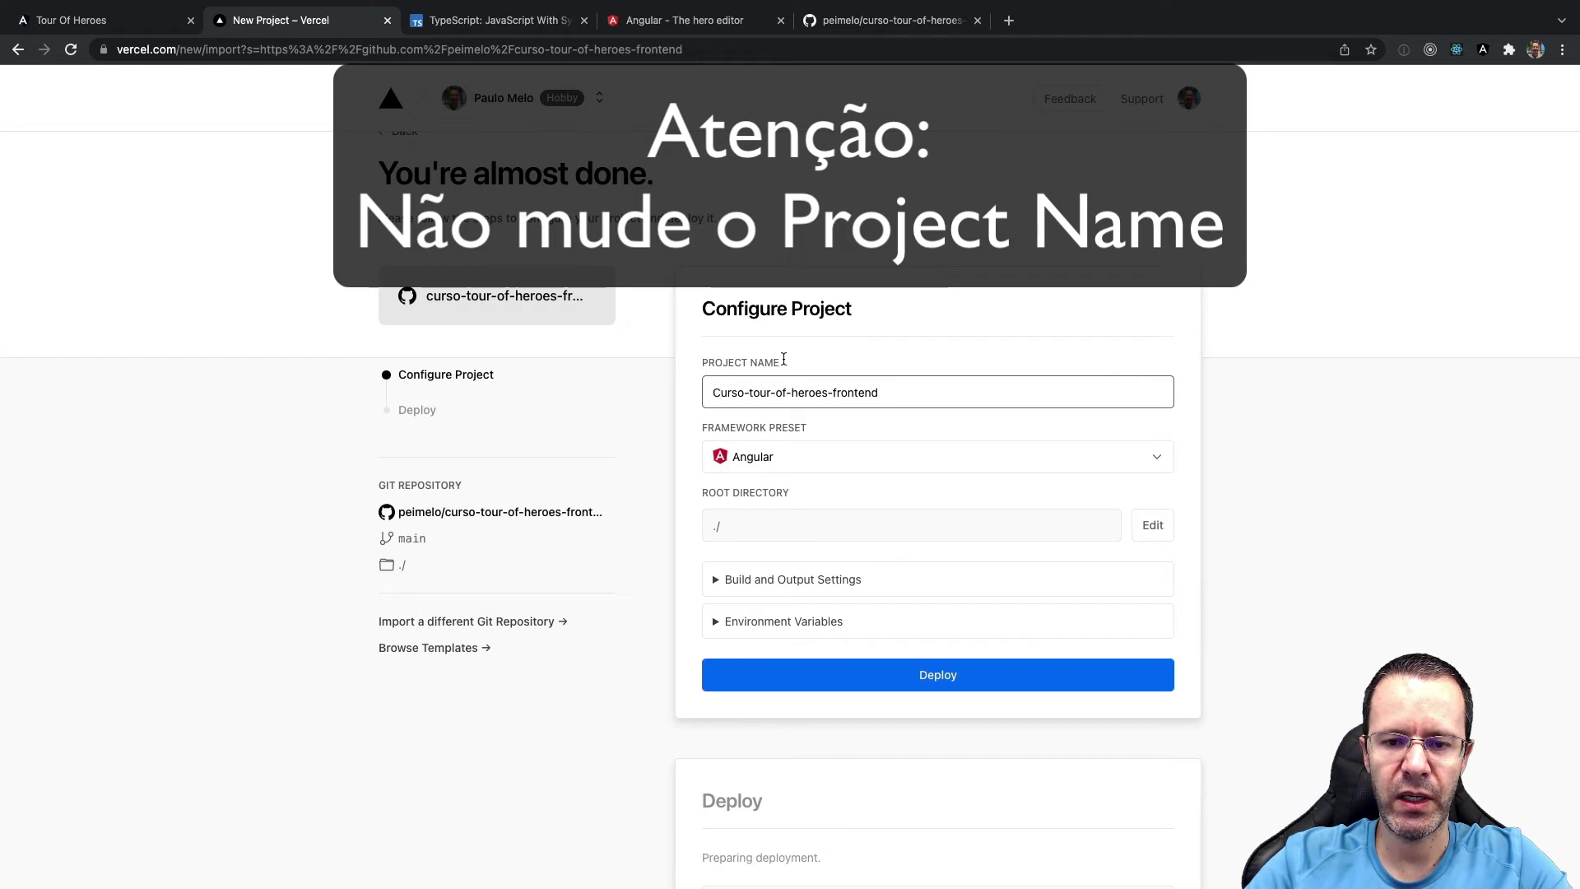
key("BackSpace")
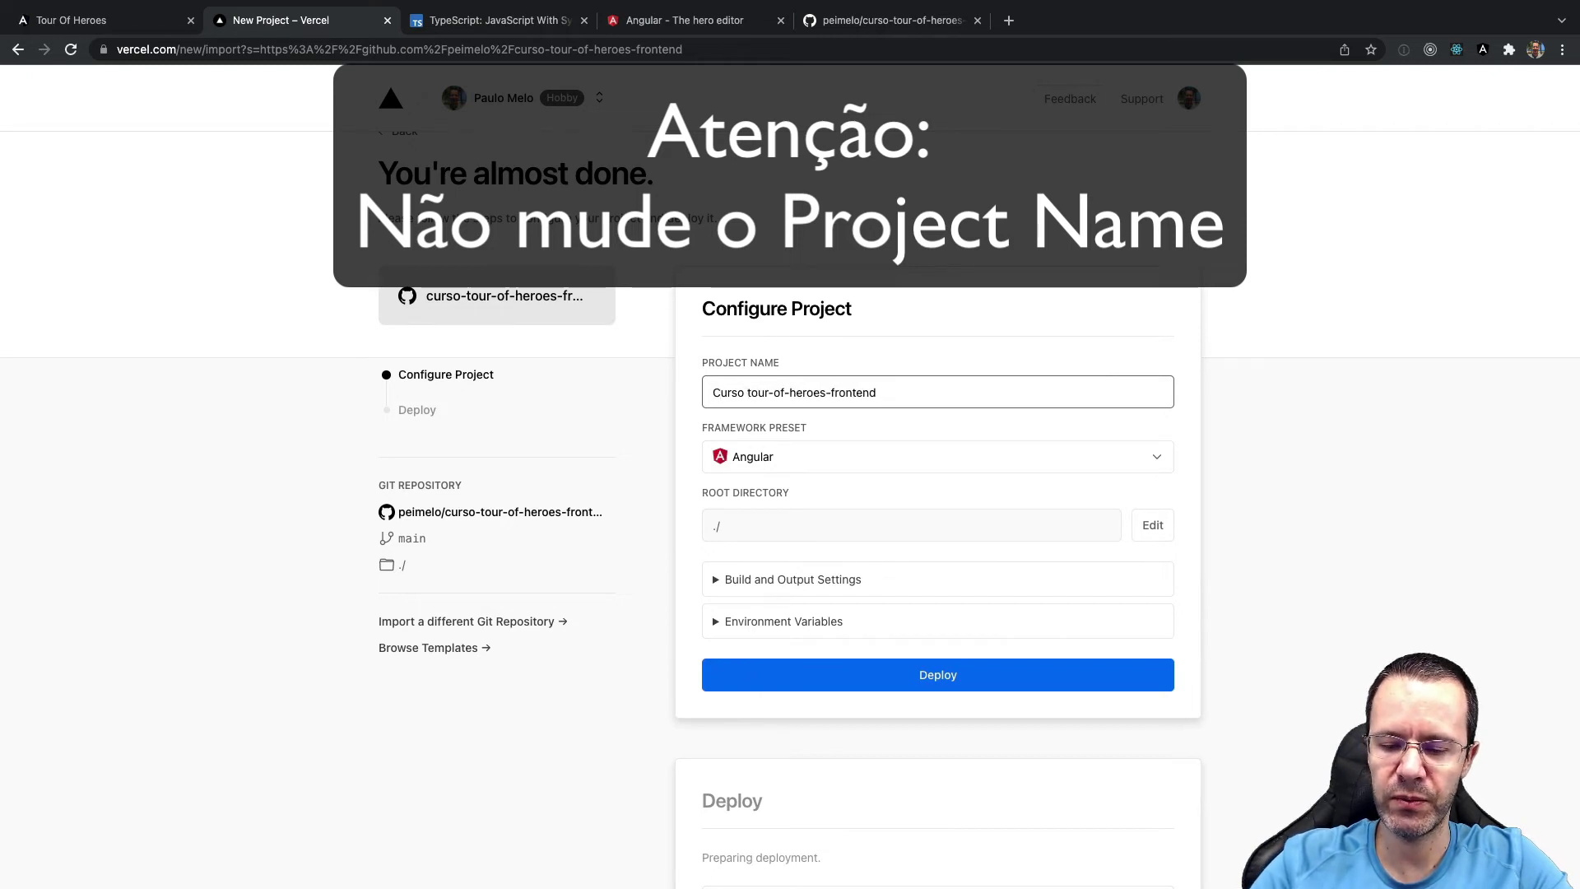
key("Delete")
type("T")
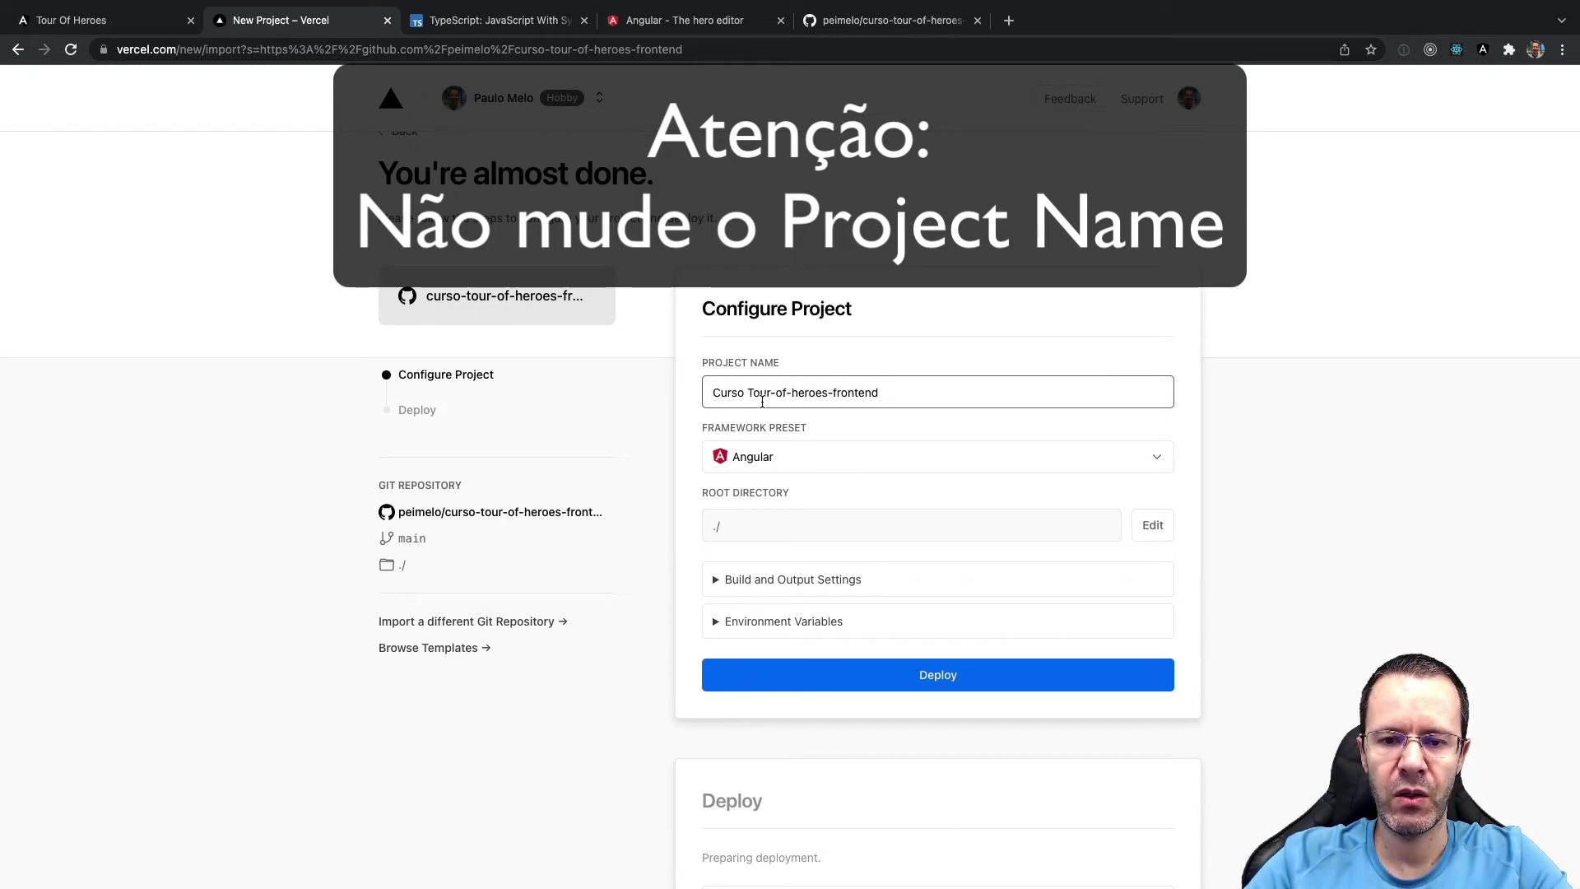
key("BackSpace")
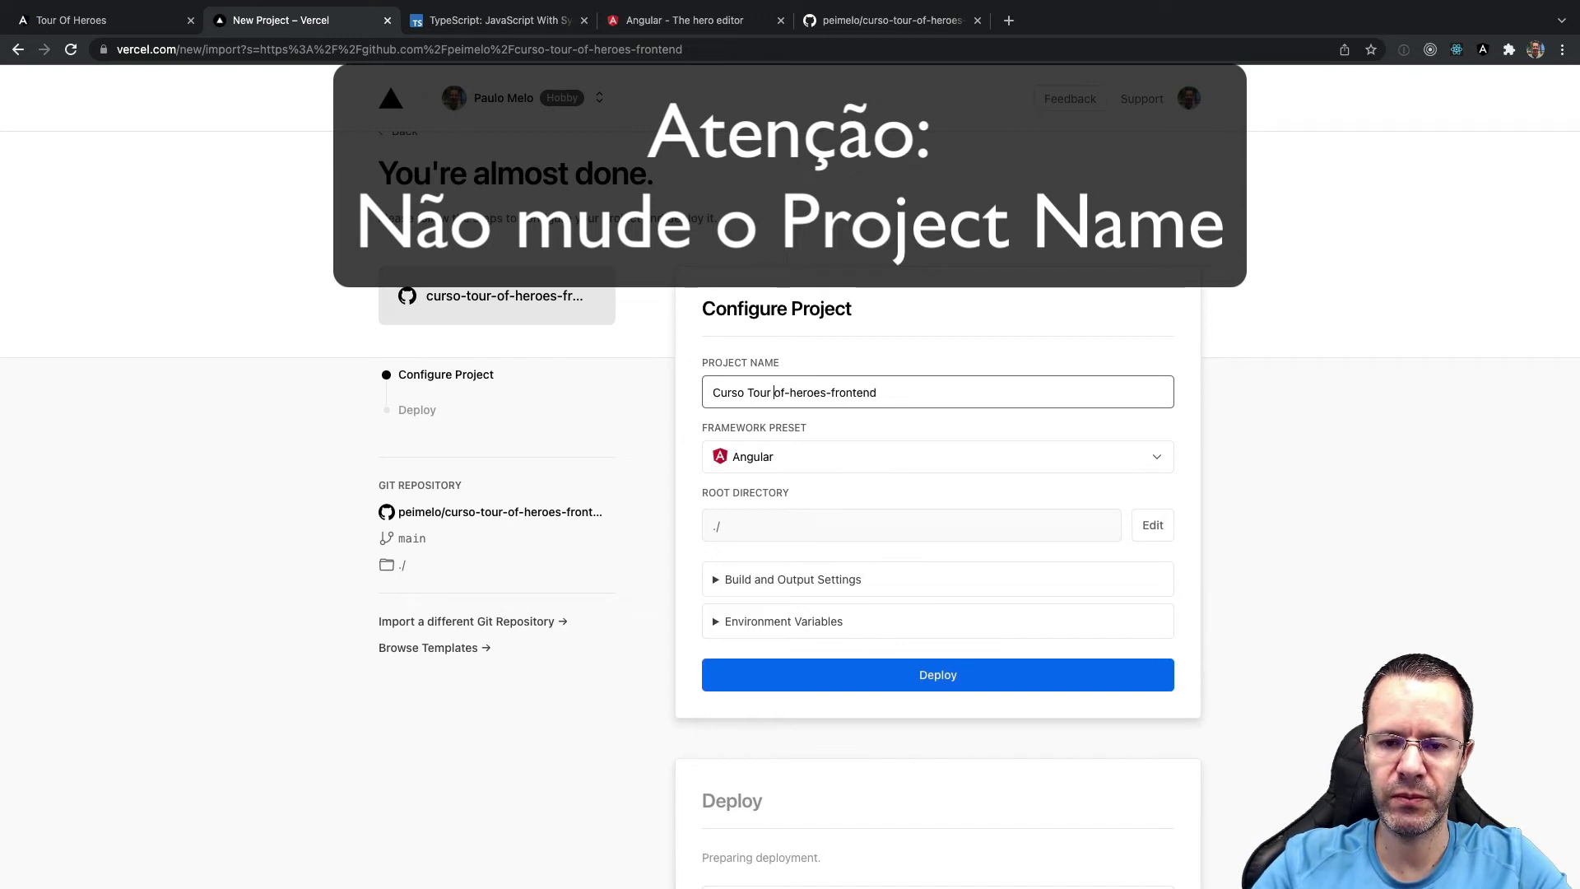
key("BackSpace")
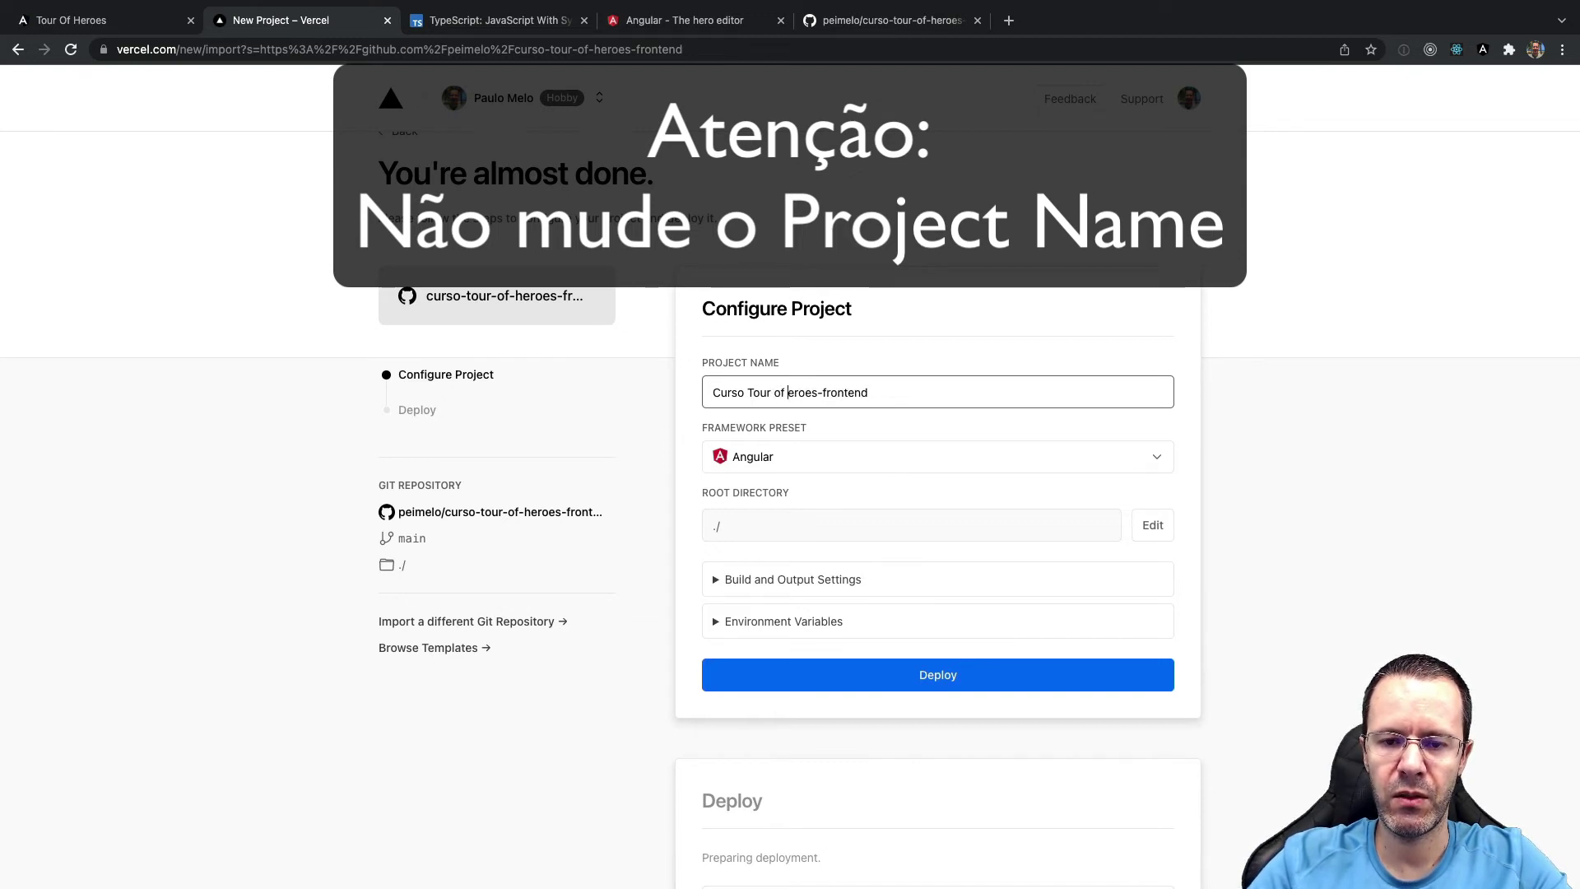
key("Delete")
type("H")
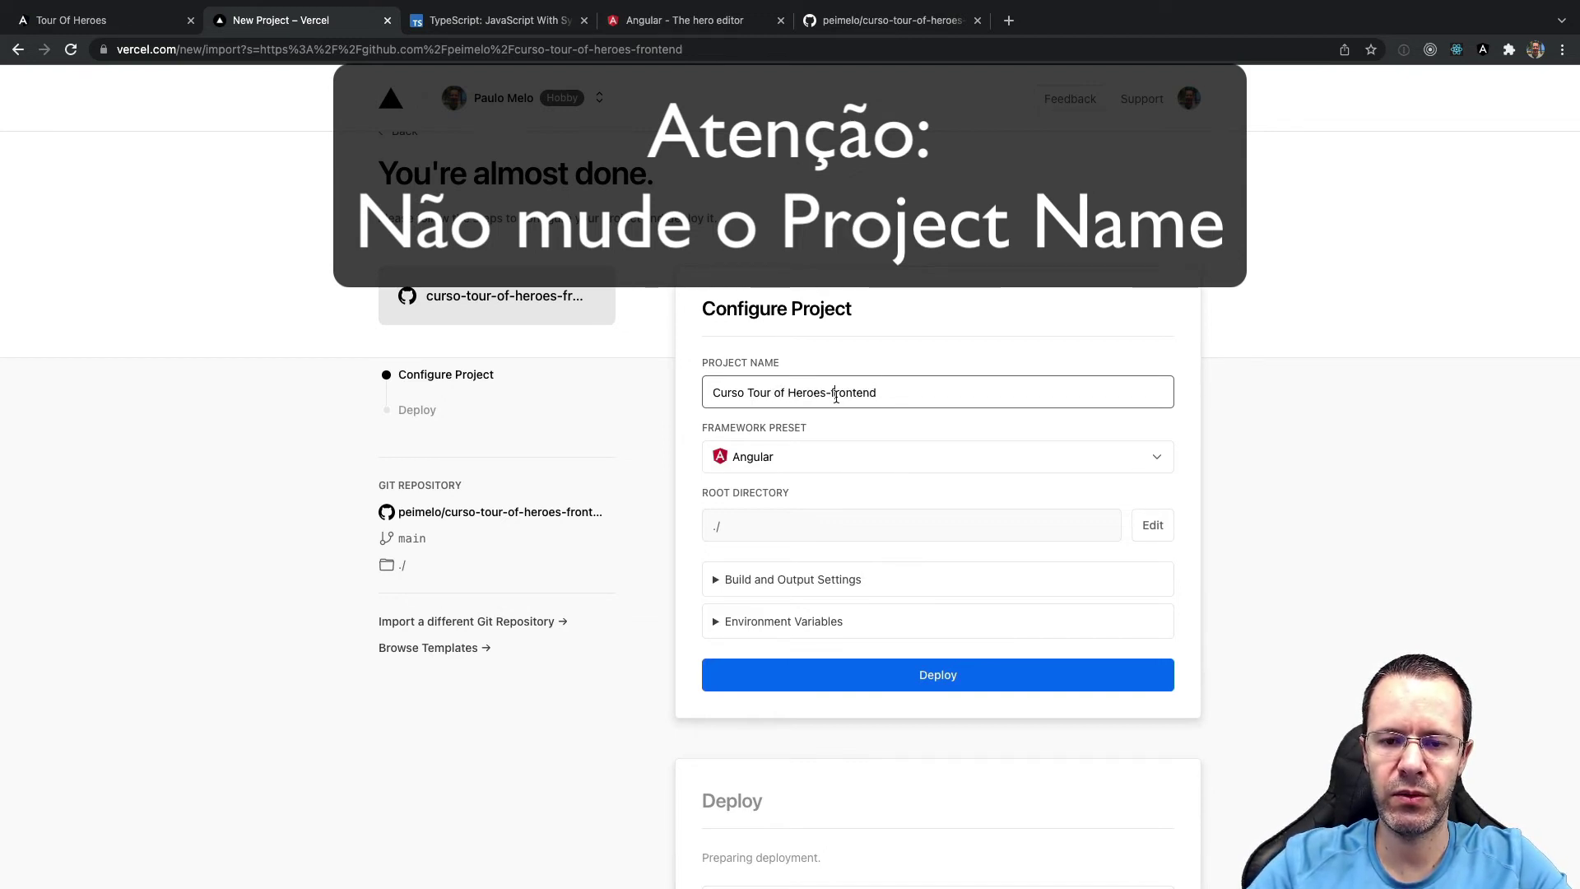
key("BackSpace")
key("Delete")
type("F")
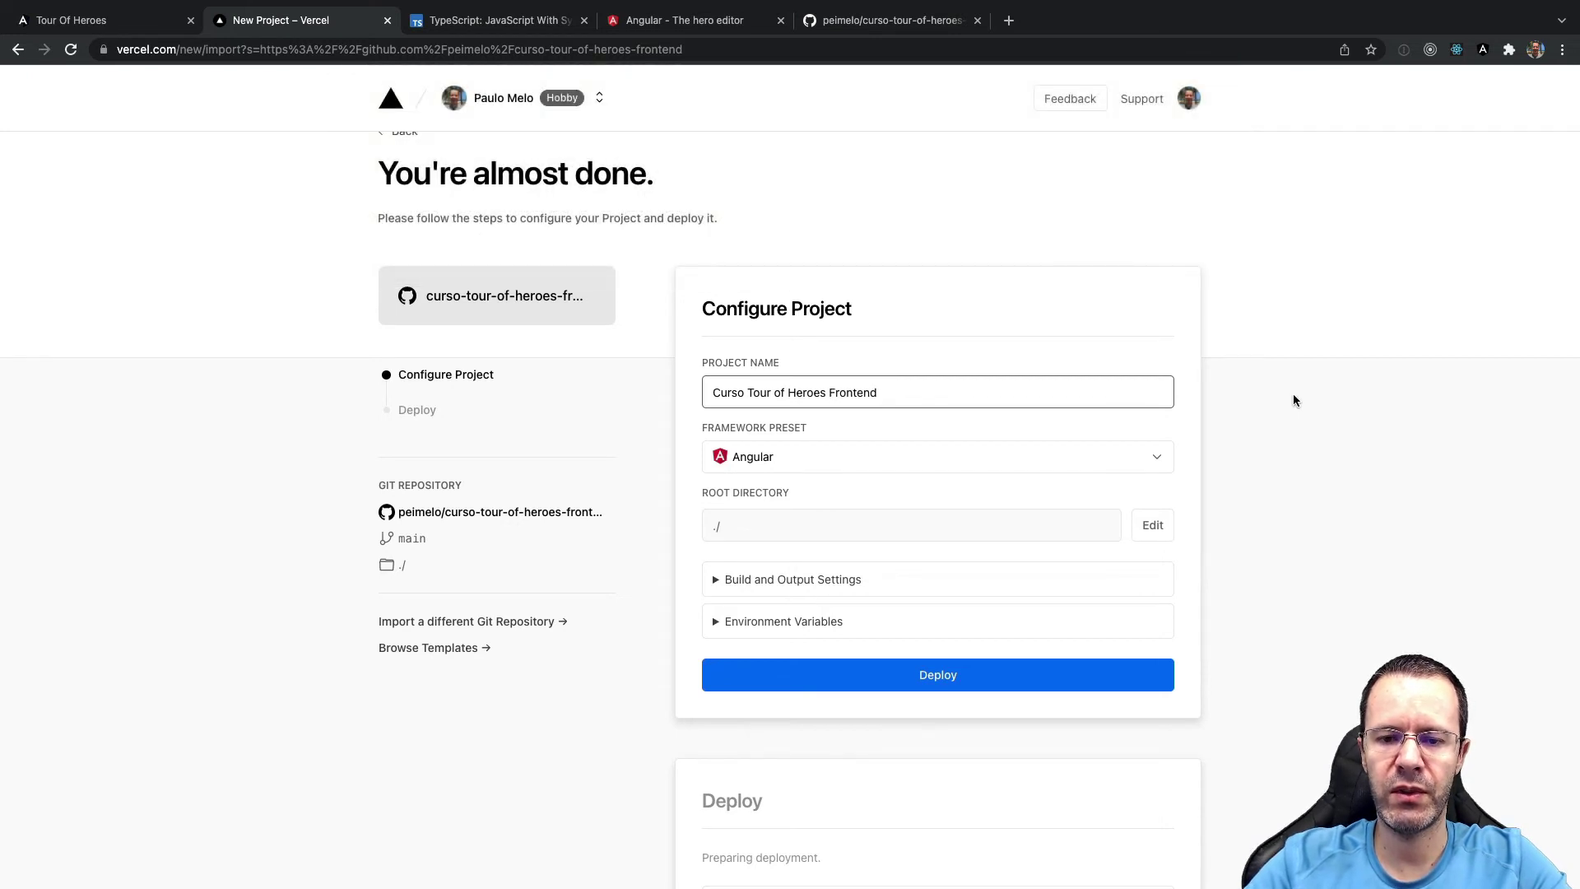
scroll(1294, 400, "down", 1)
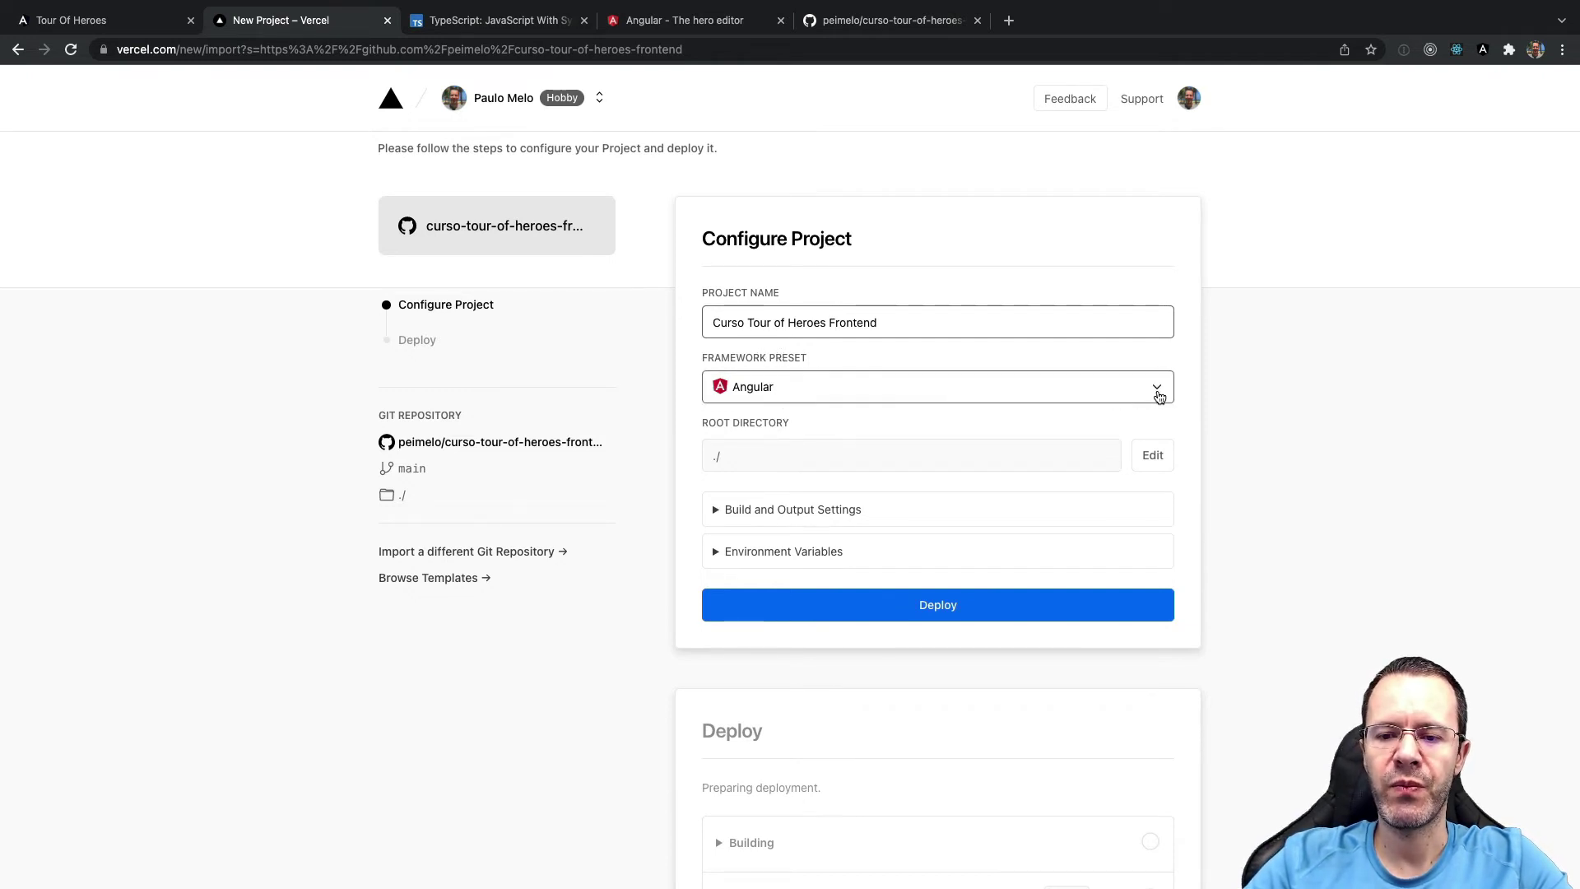
Keep the Angular preset, expand Build and Output Settings showing output directory dist, then return to VS Code
left_click(1158, 397)
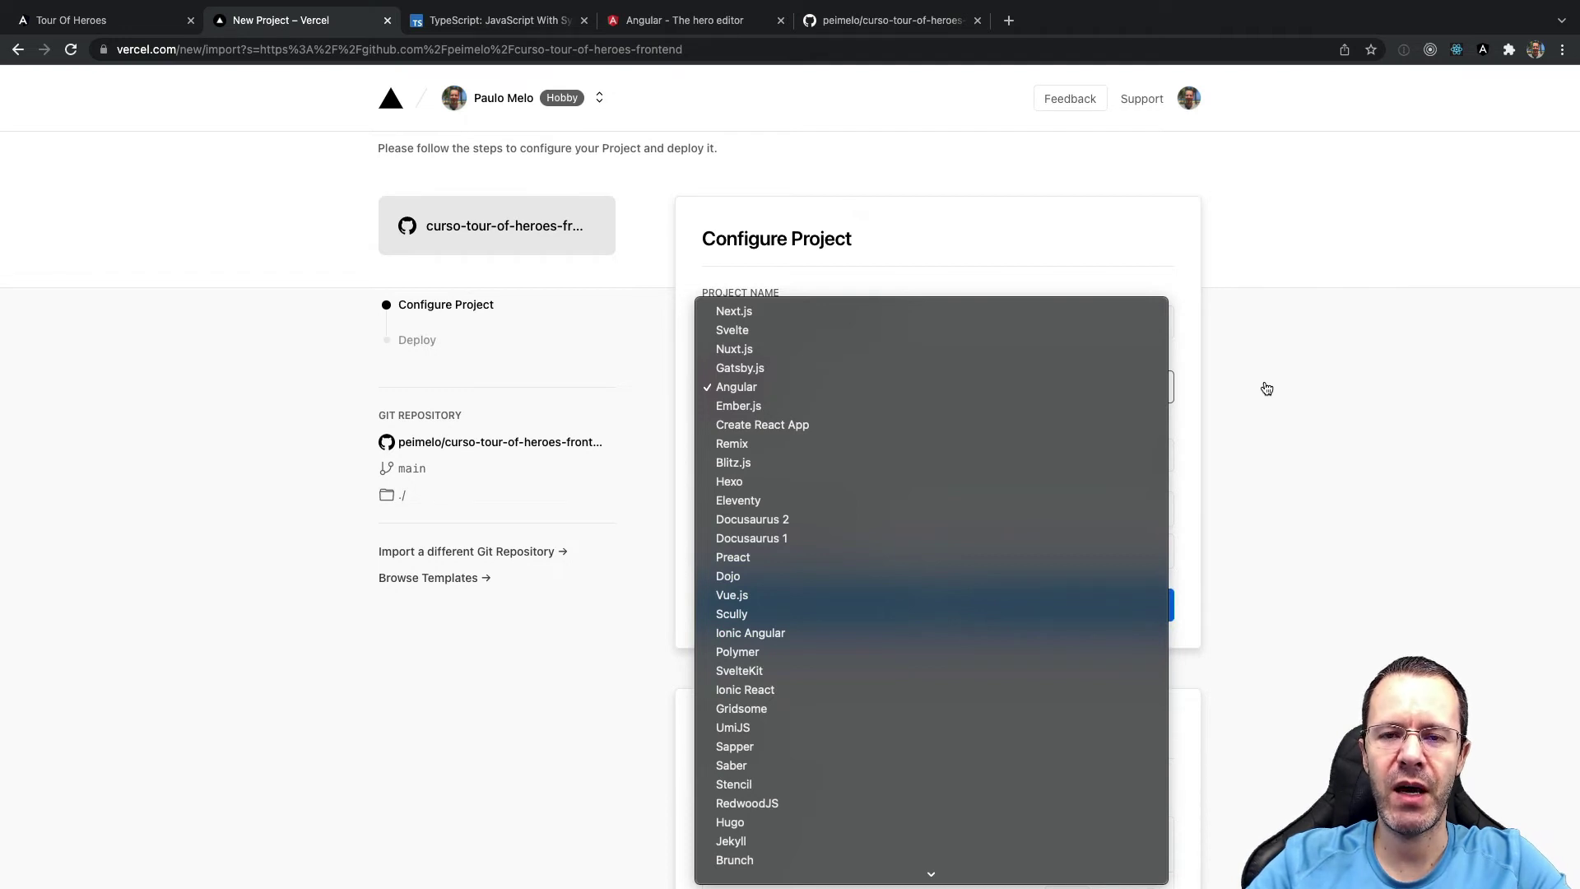
left_click(1256, 317)
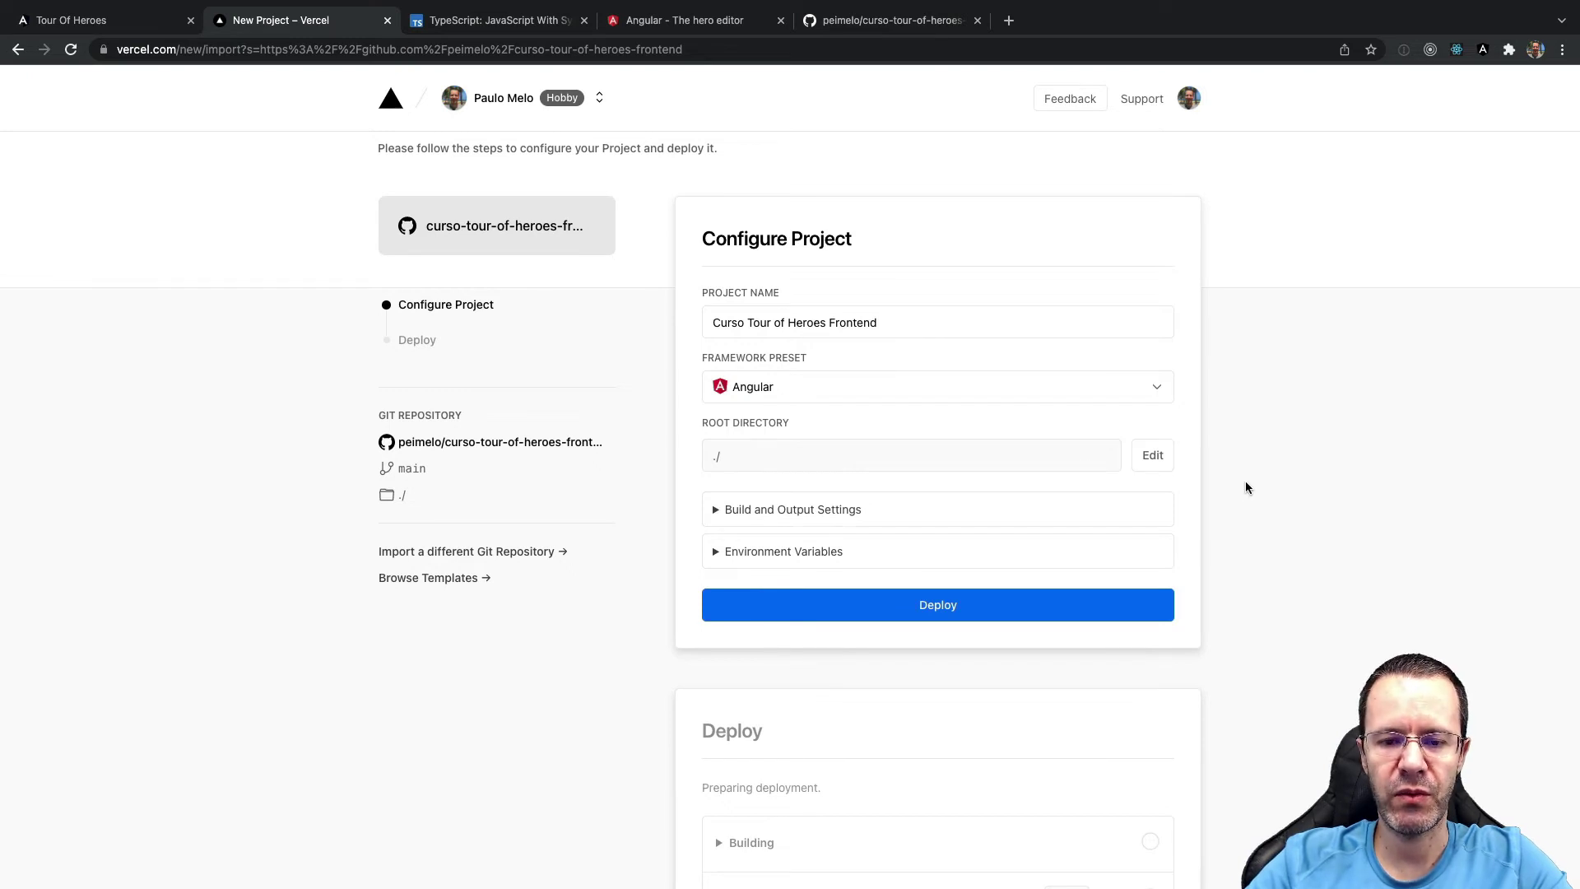
scroll(1240, 480, "down", 3)
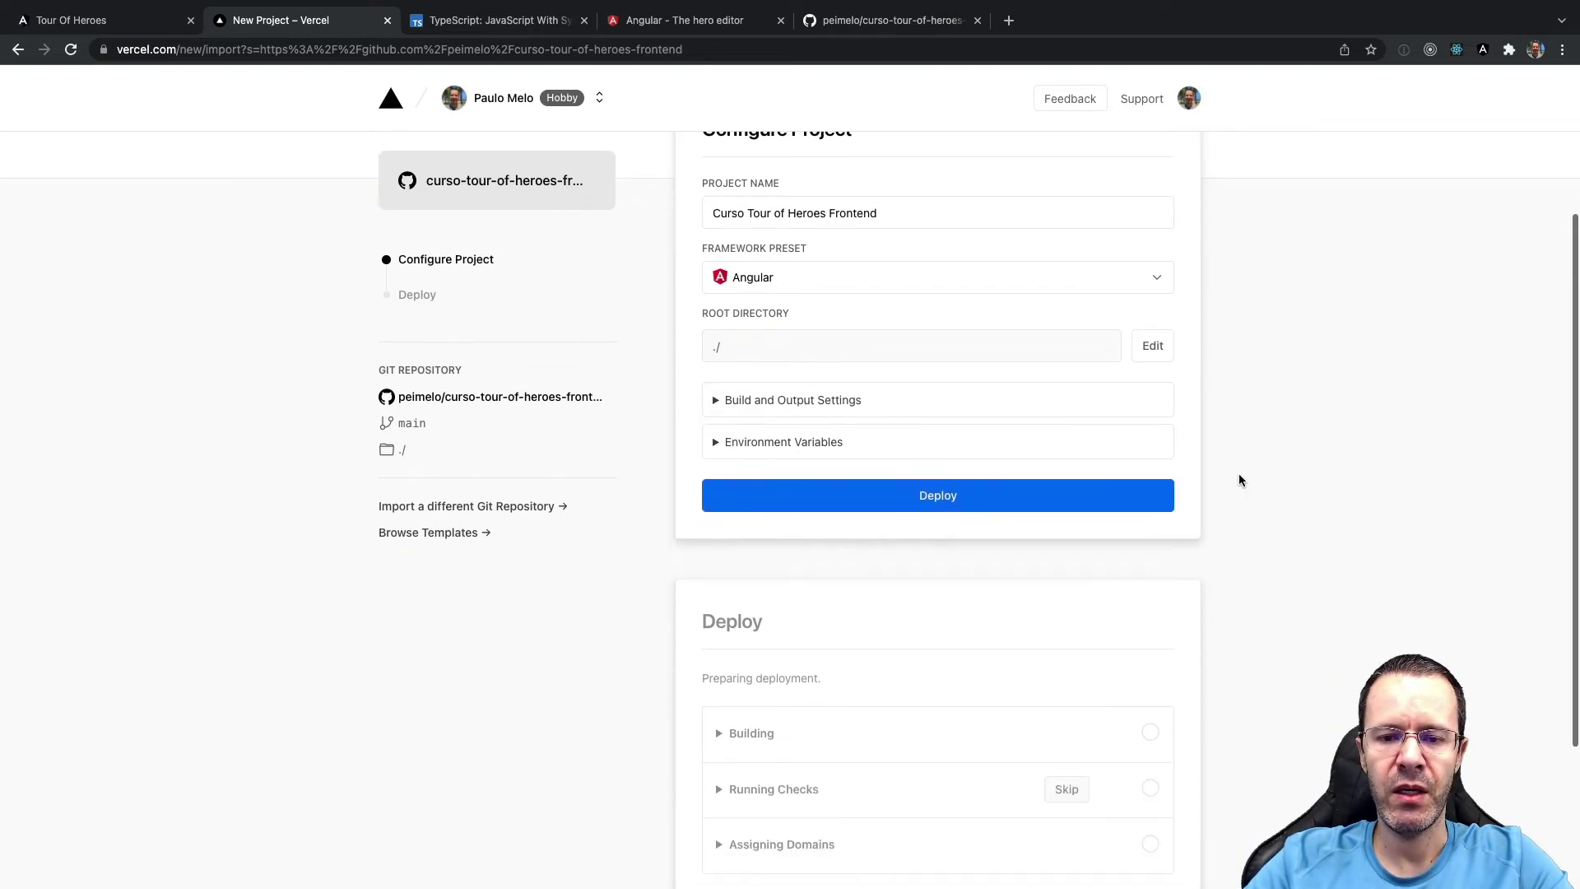
left_click(720, 399)
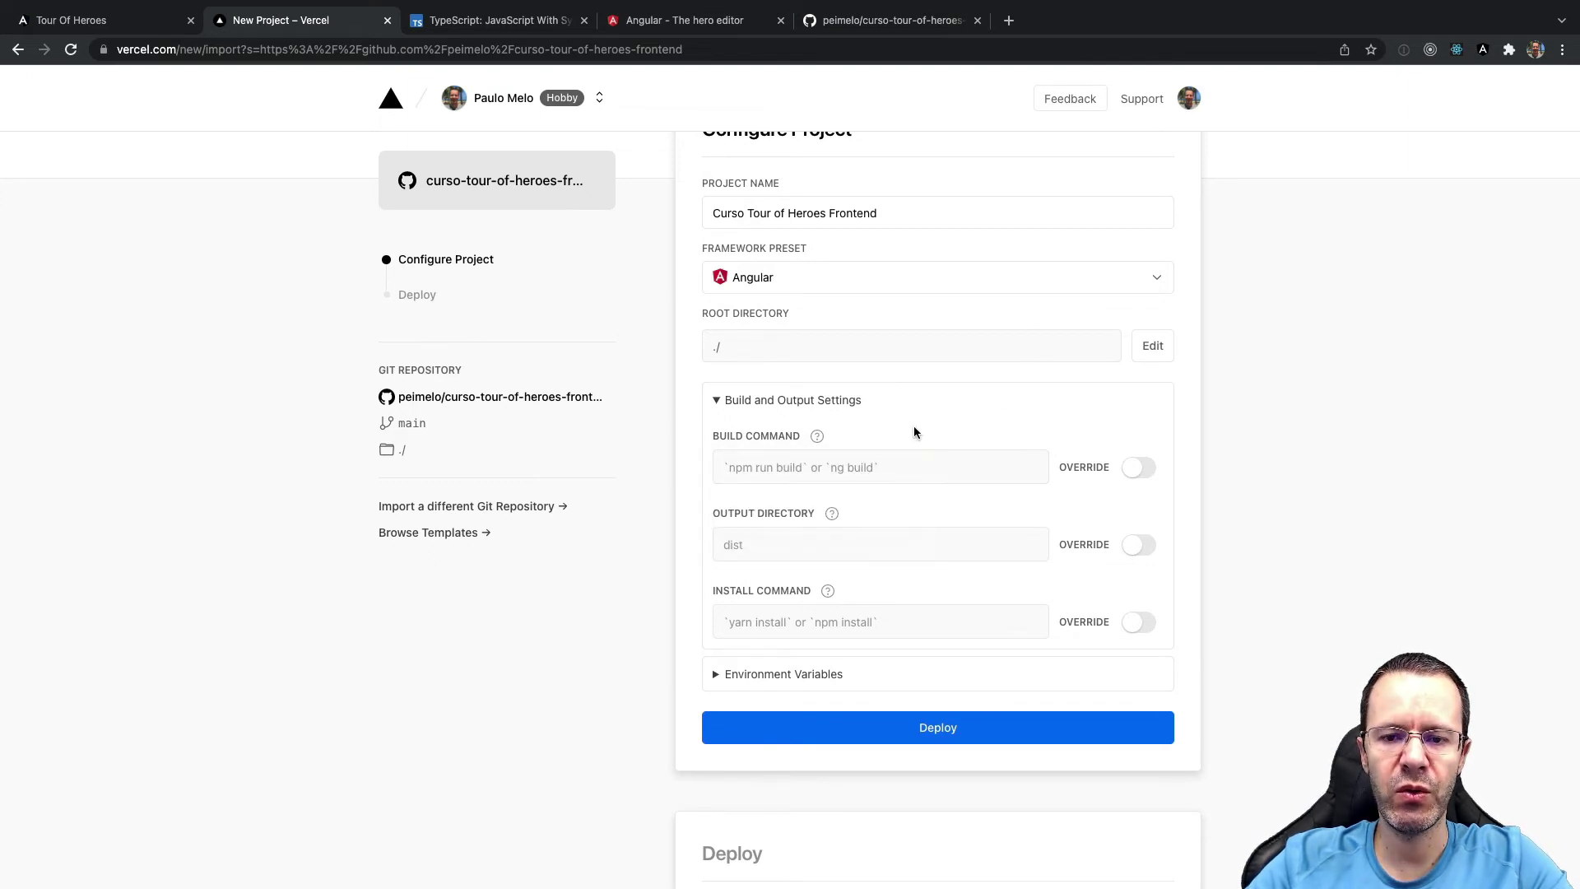
key("alt+Tab")
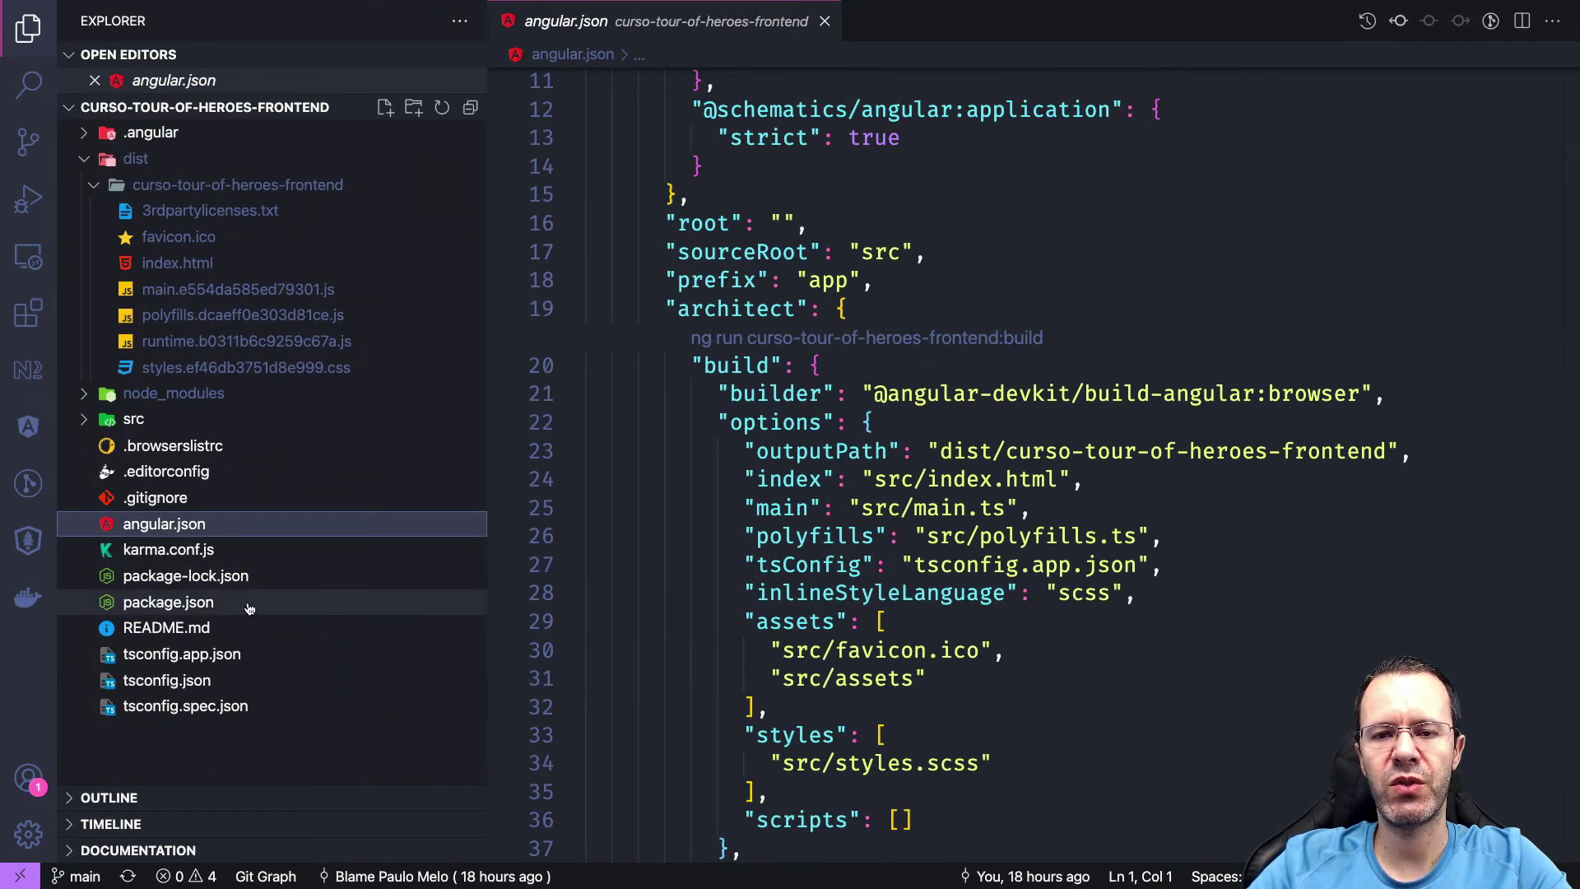
Check the build ('ng build') and start scripts in package.json, then return to Vercel
left_click(249, 608)
scroll(895, 383, "up", 5)
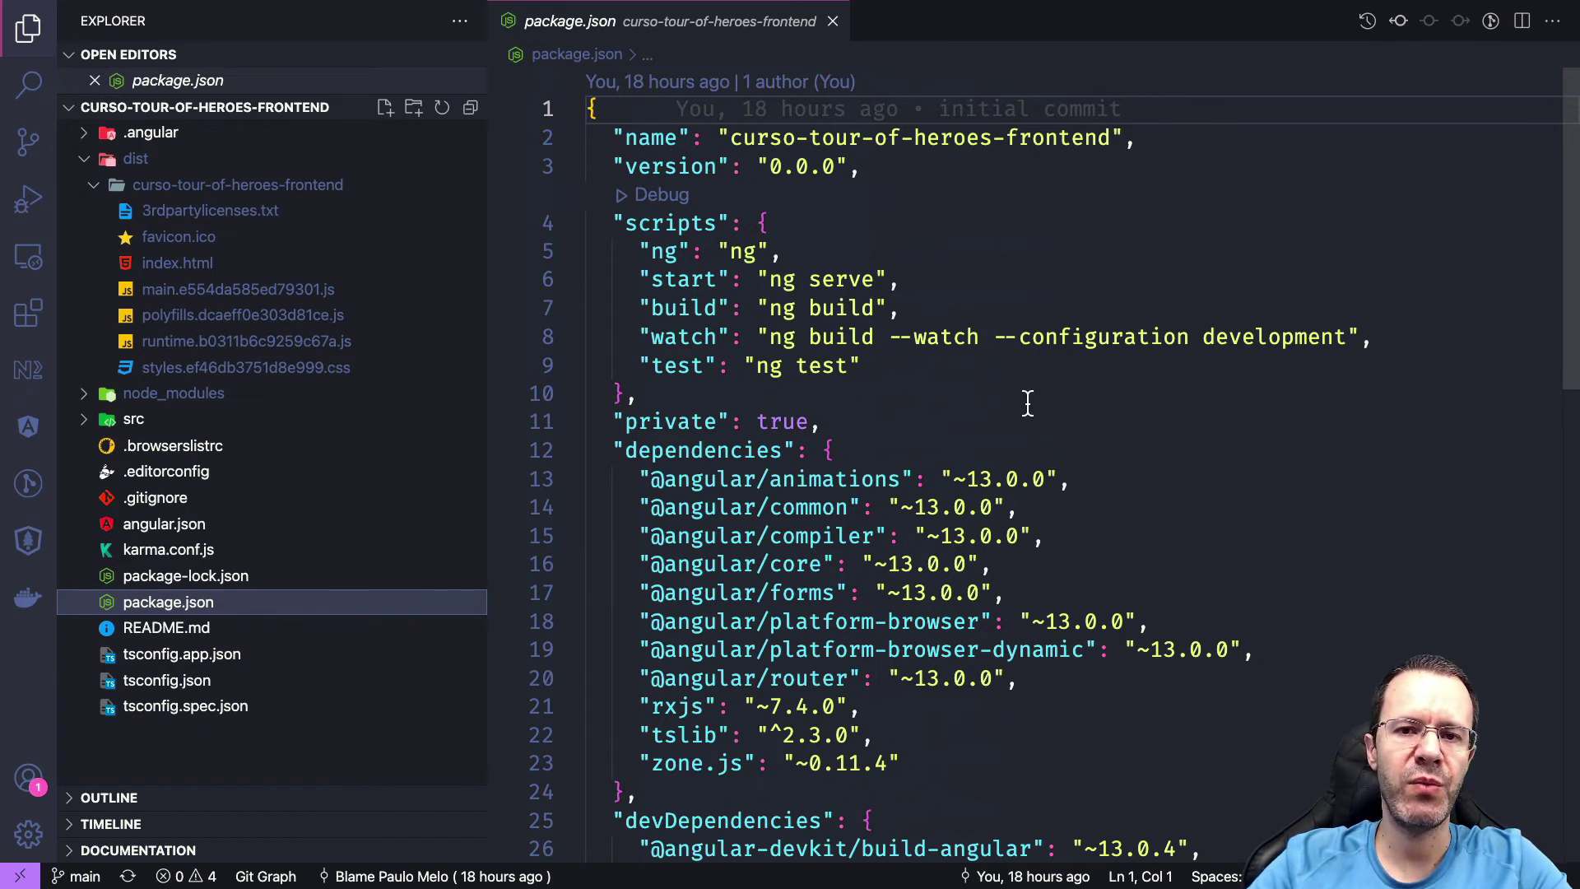
double_click(676, 311)
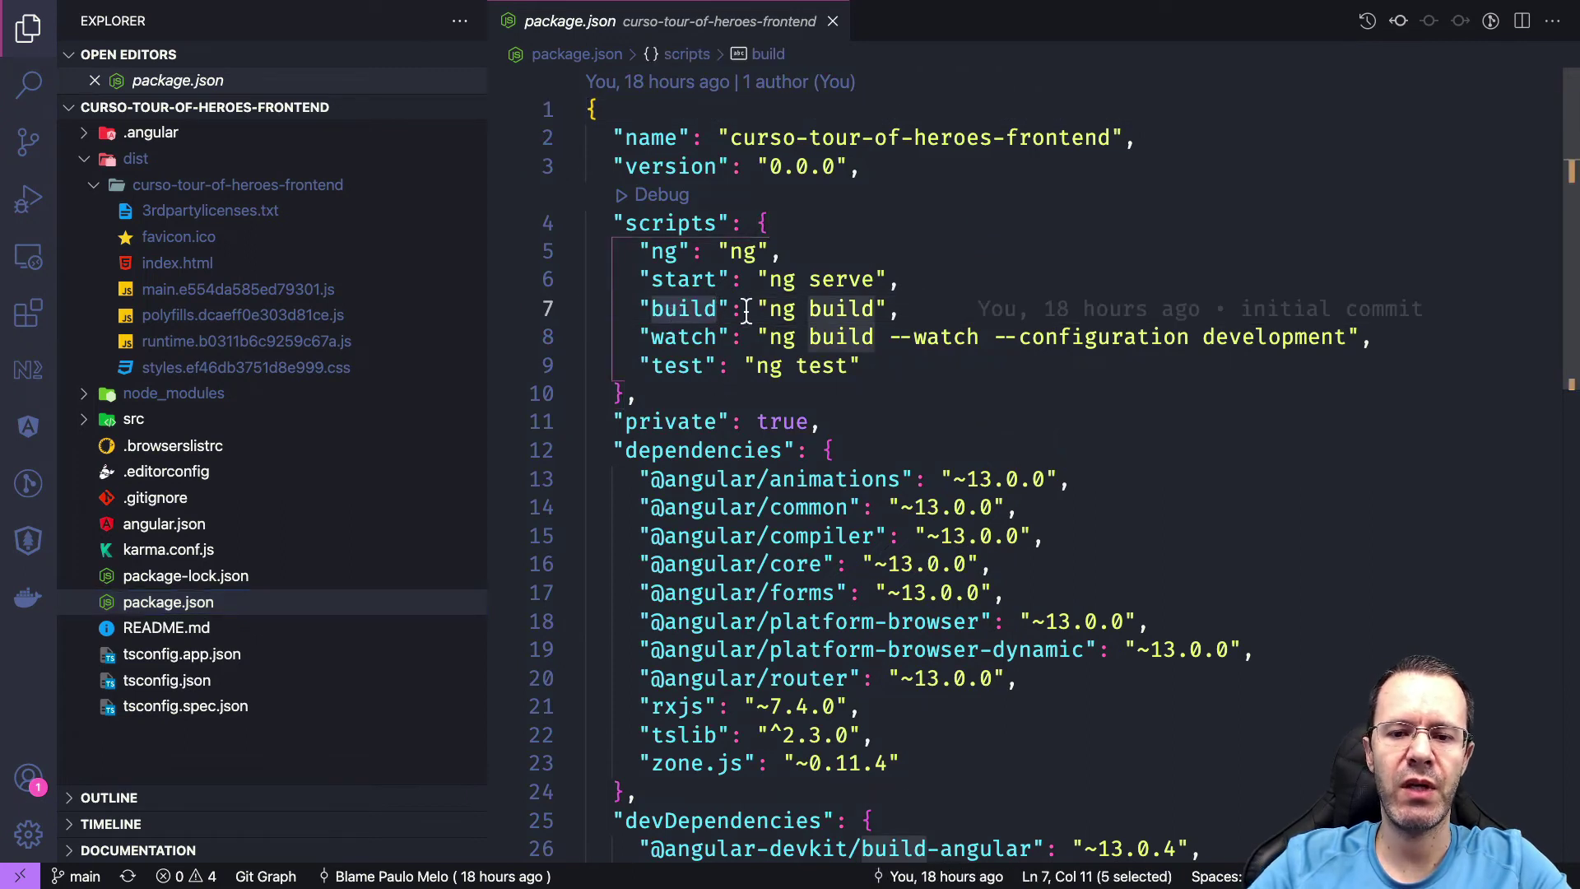
left_click(934, 395)
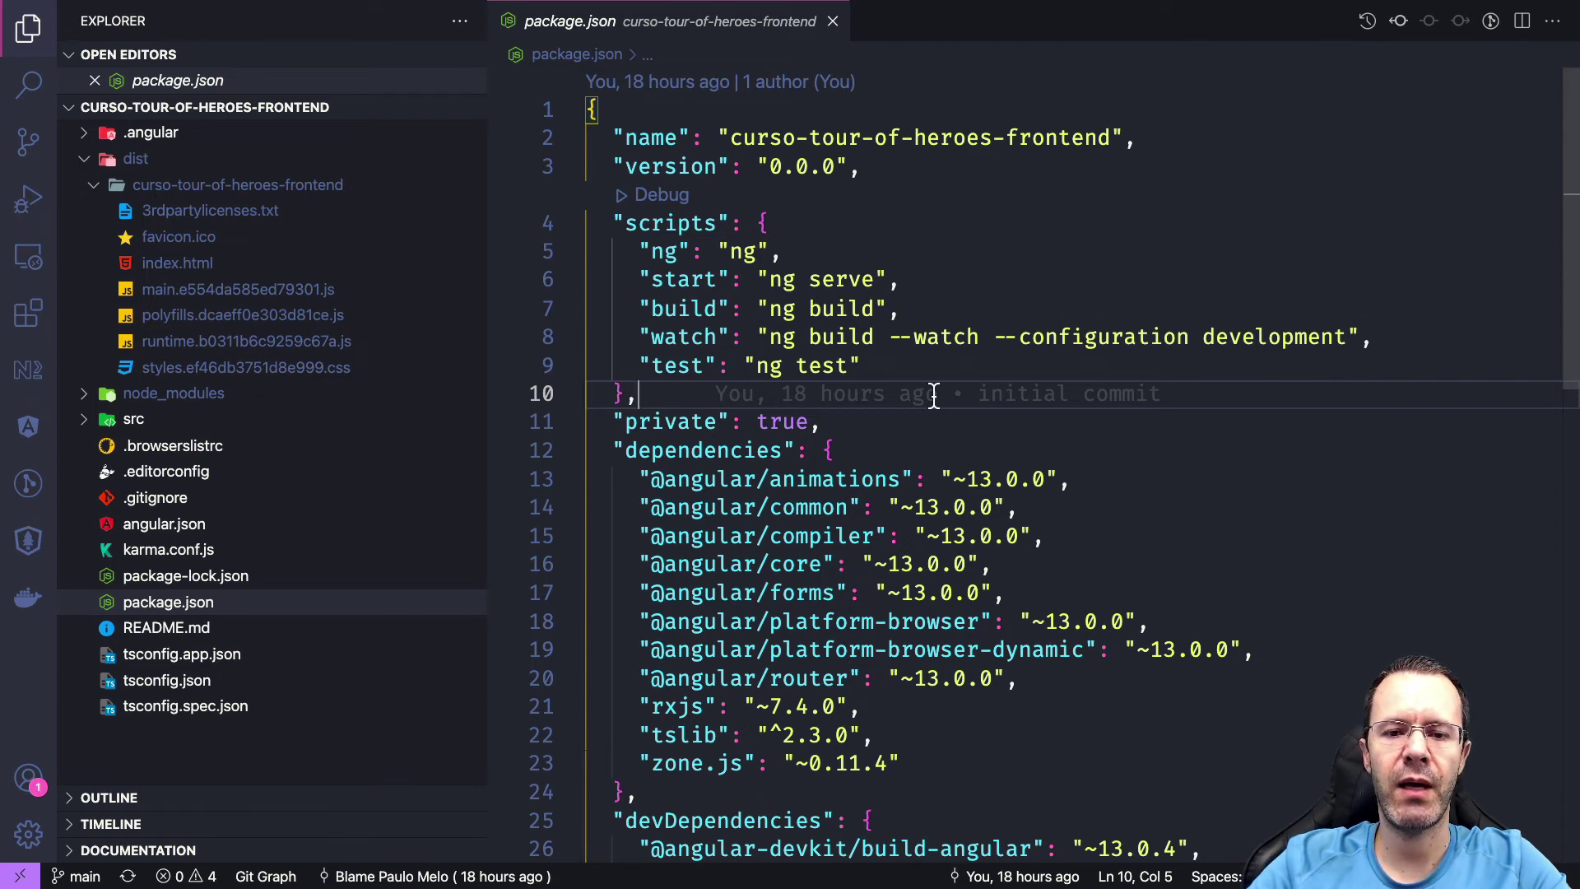
double_click(682, 280)
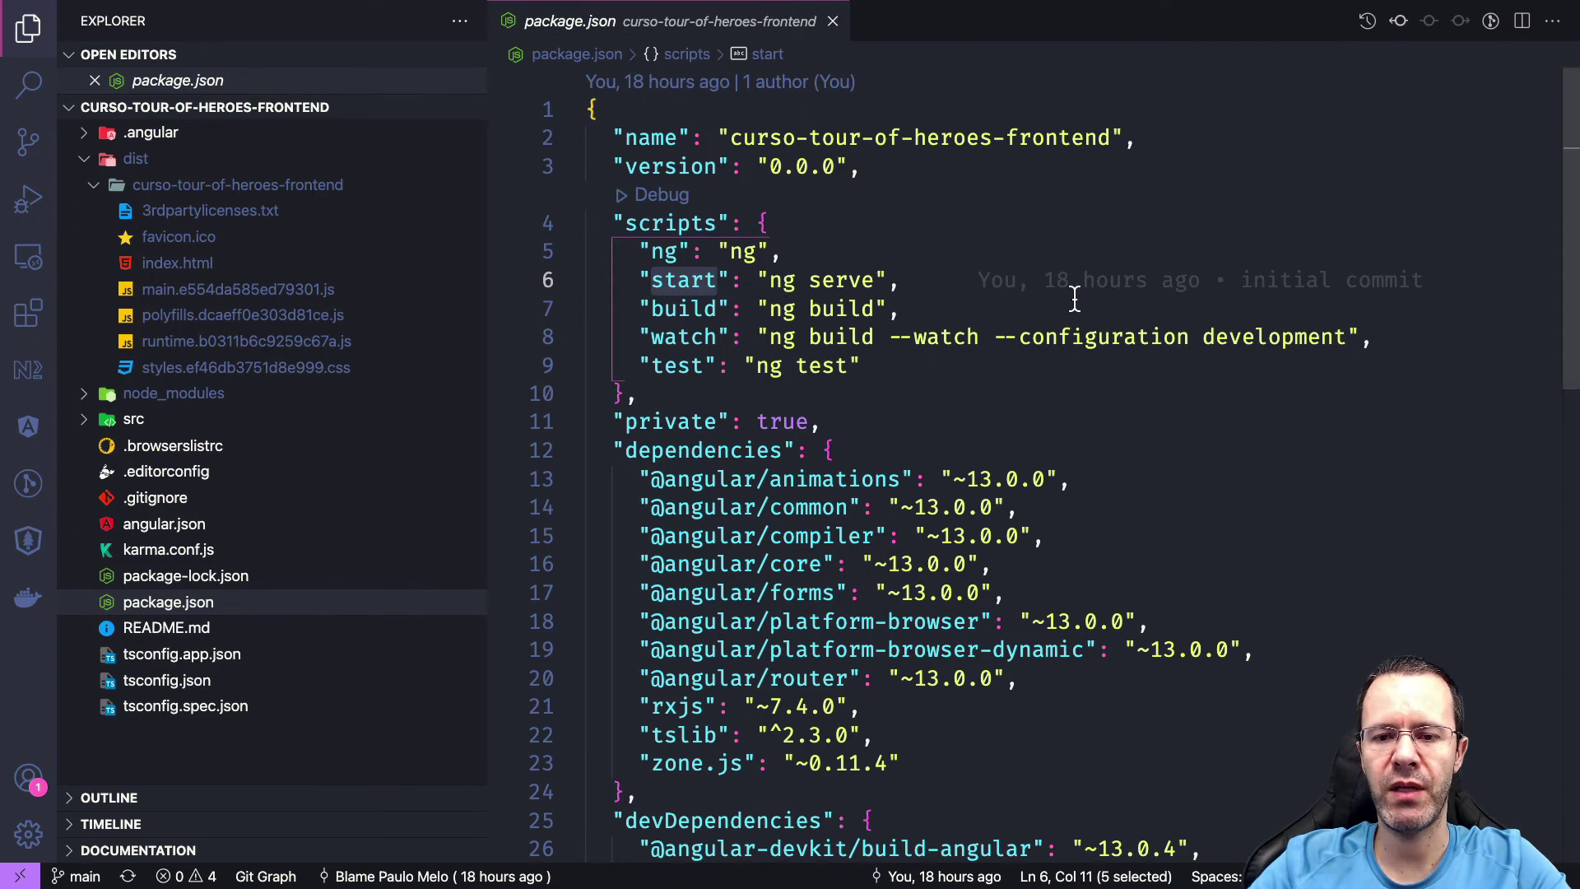
key("ctrl+Right")
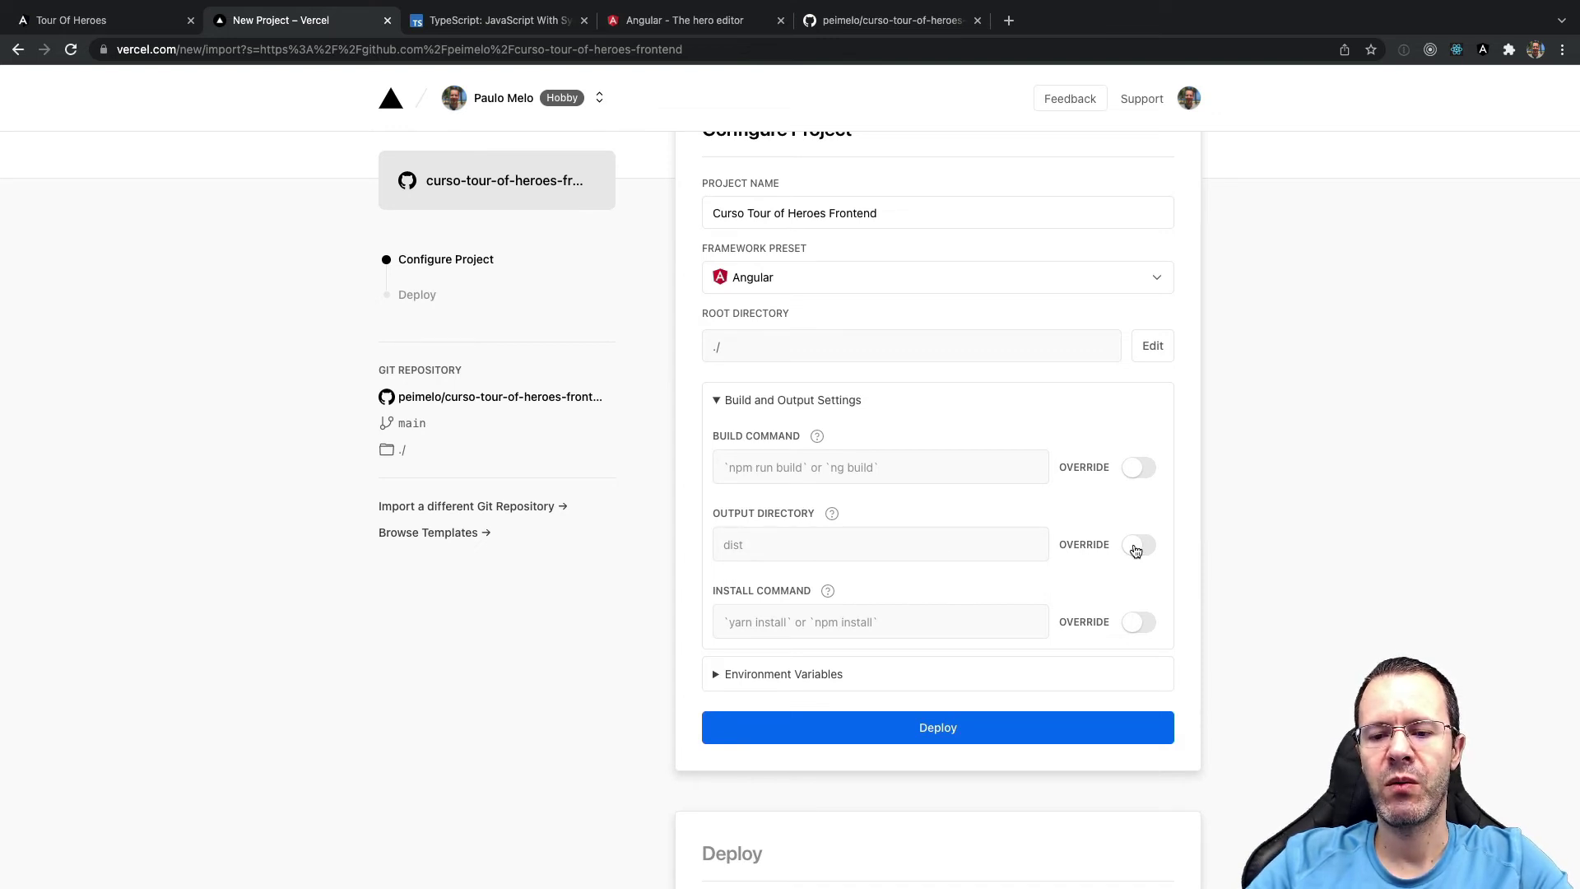
Override the output directory to dist/curso-tour-of-heroes-frontend, copying the folder name from VS Code
left_click(1135, 551)
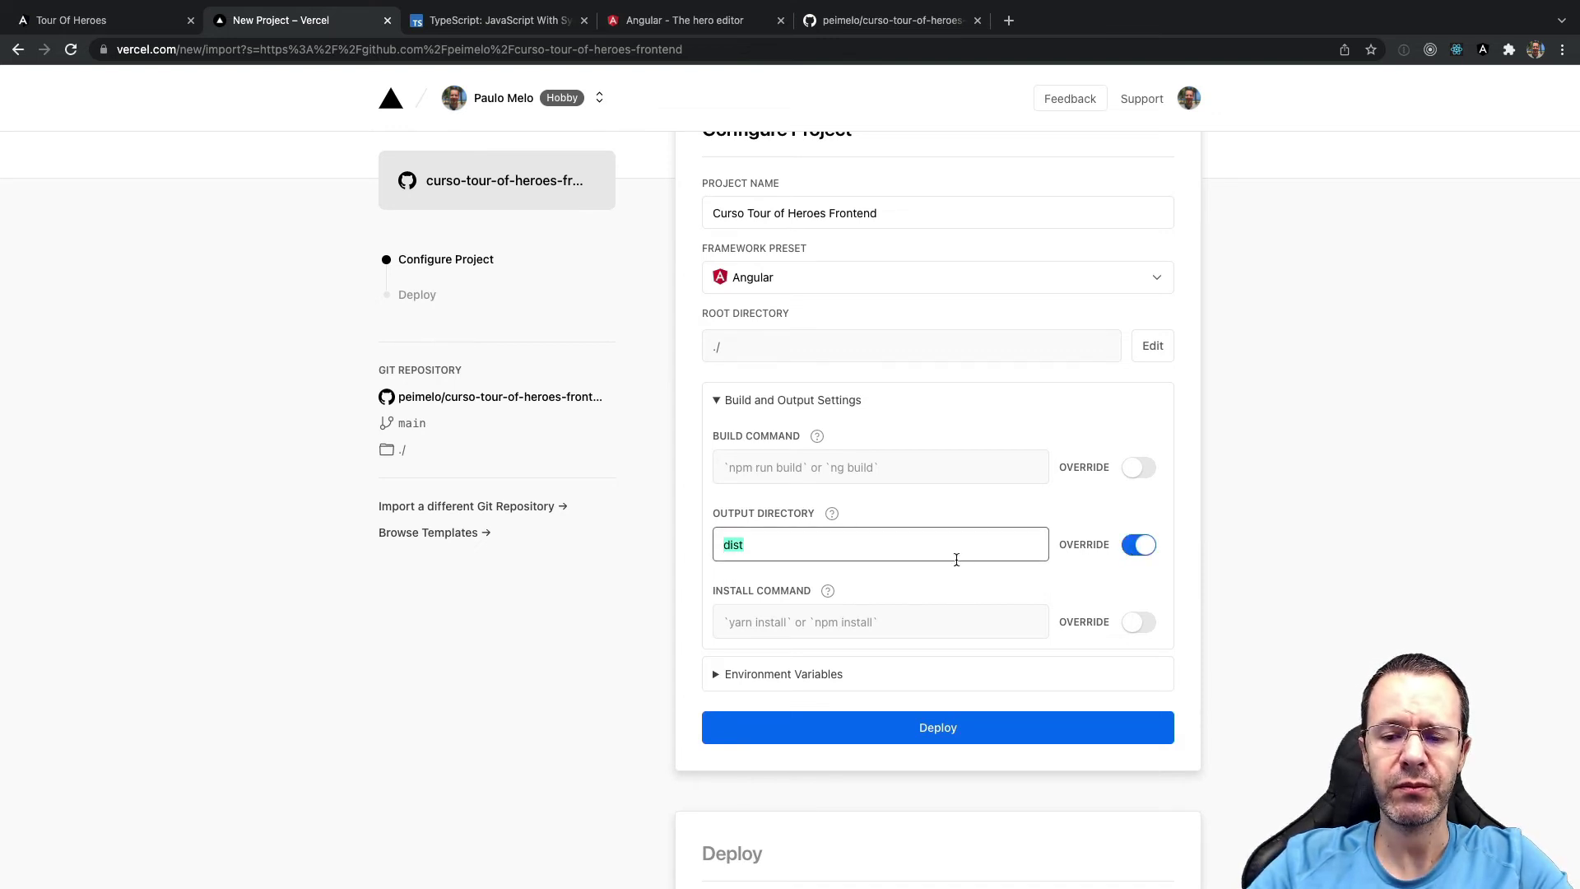
left_click(935, 548)
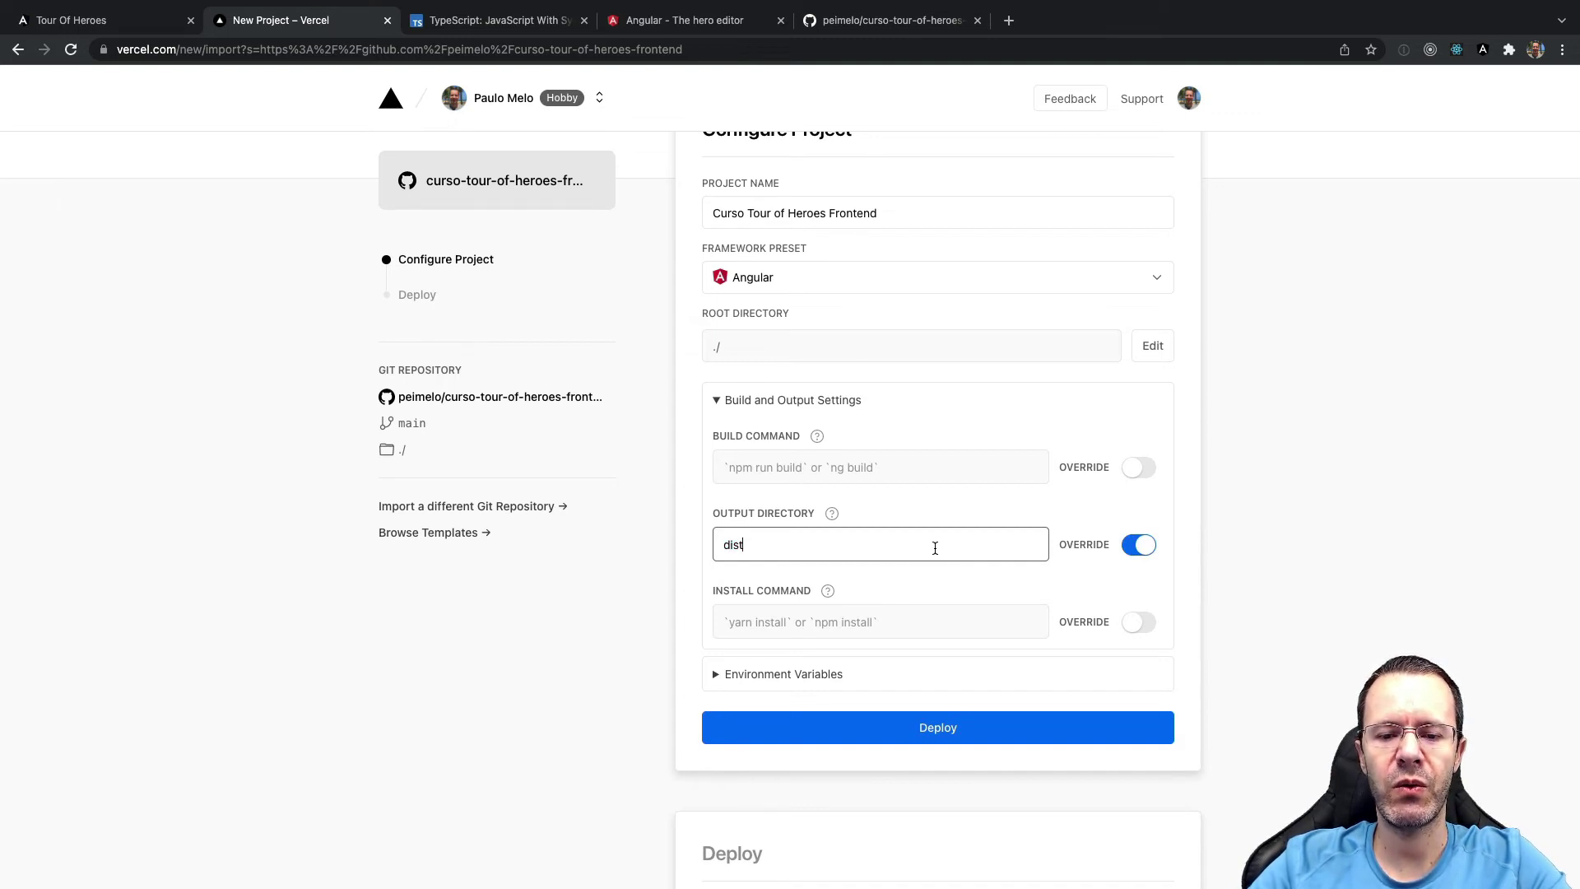
type("/")
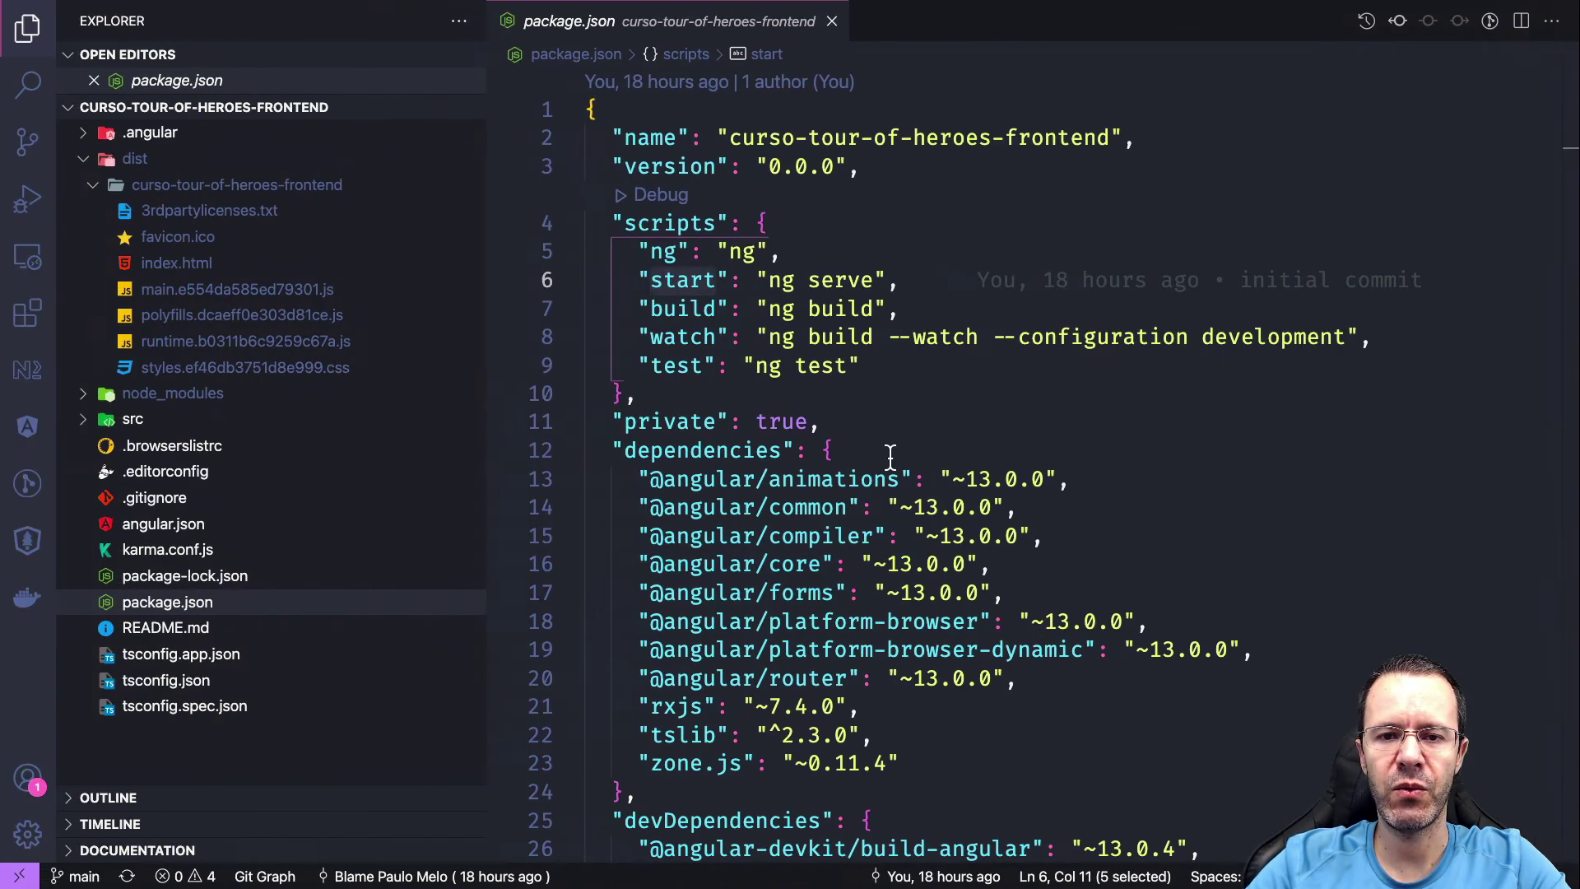
left_click(234, 188)
left_click(234, 185)
key("Return")
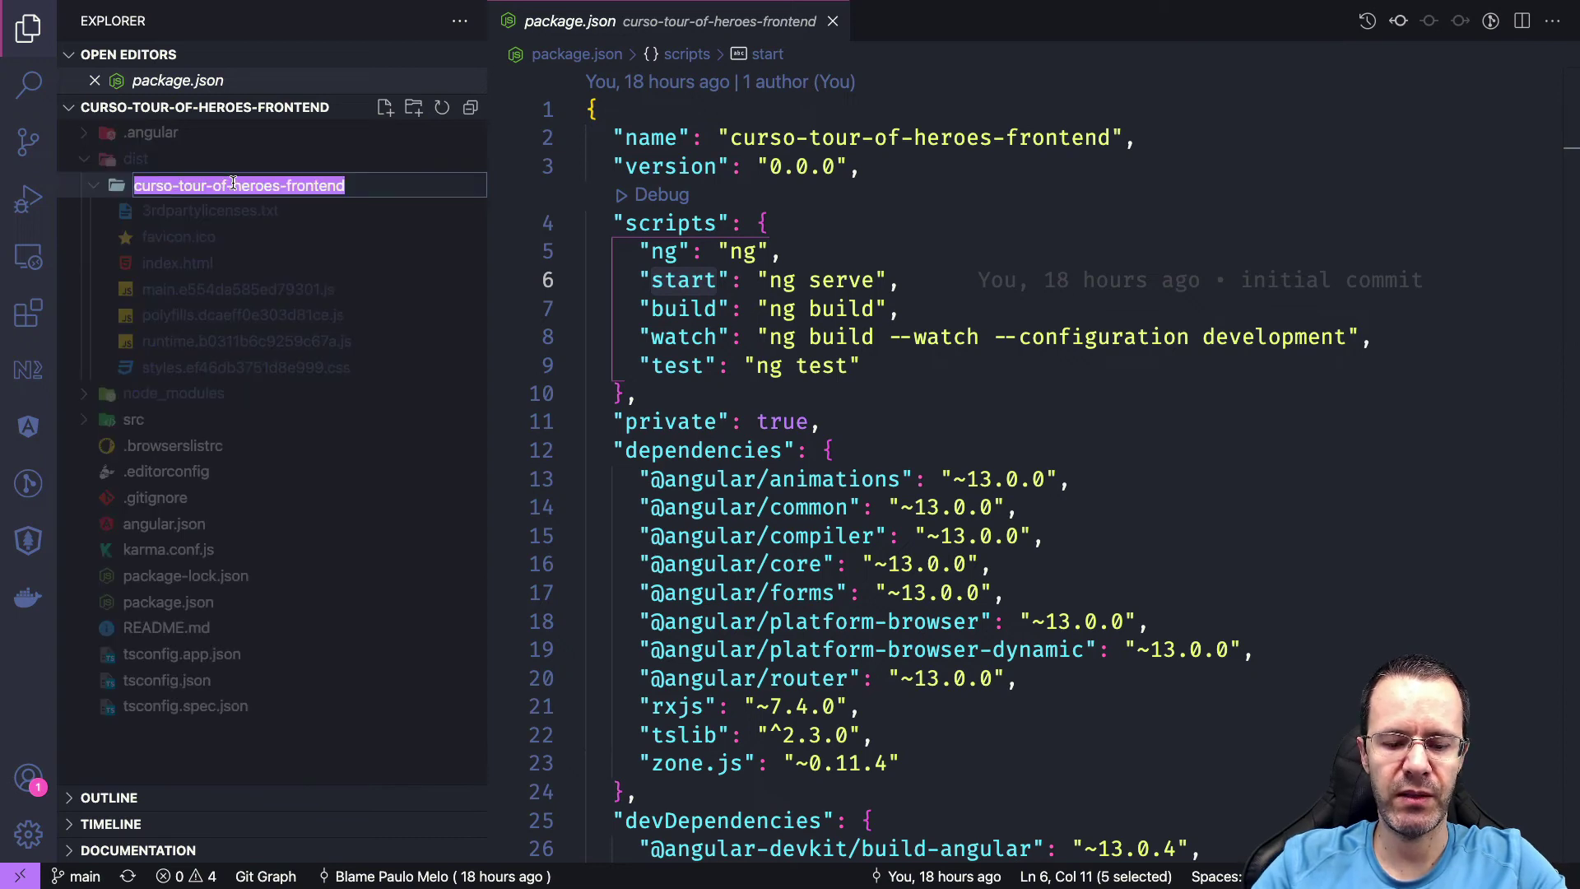
key("Escape")
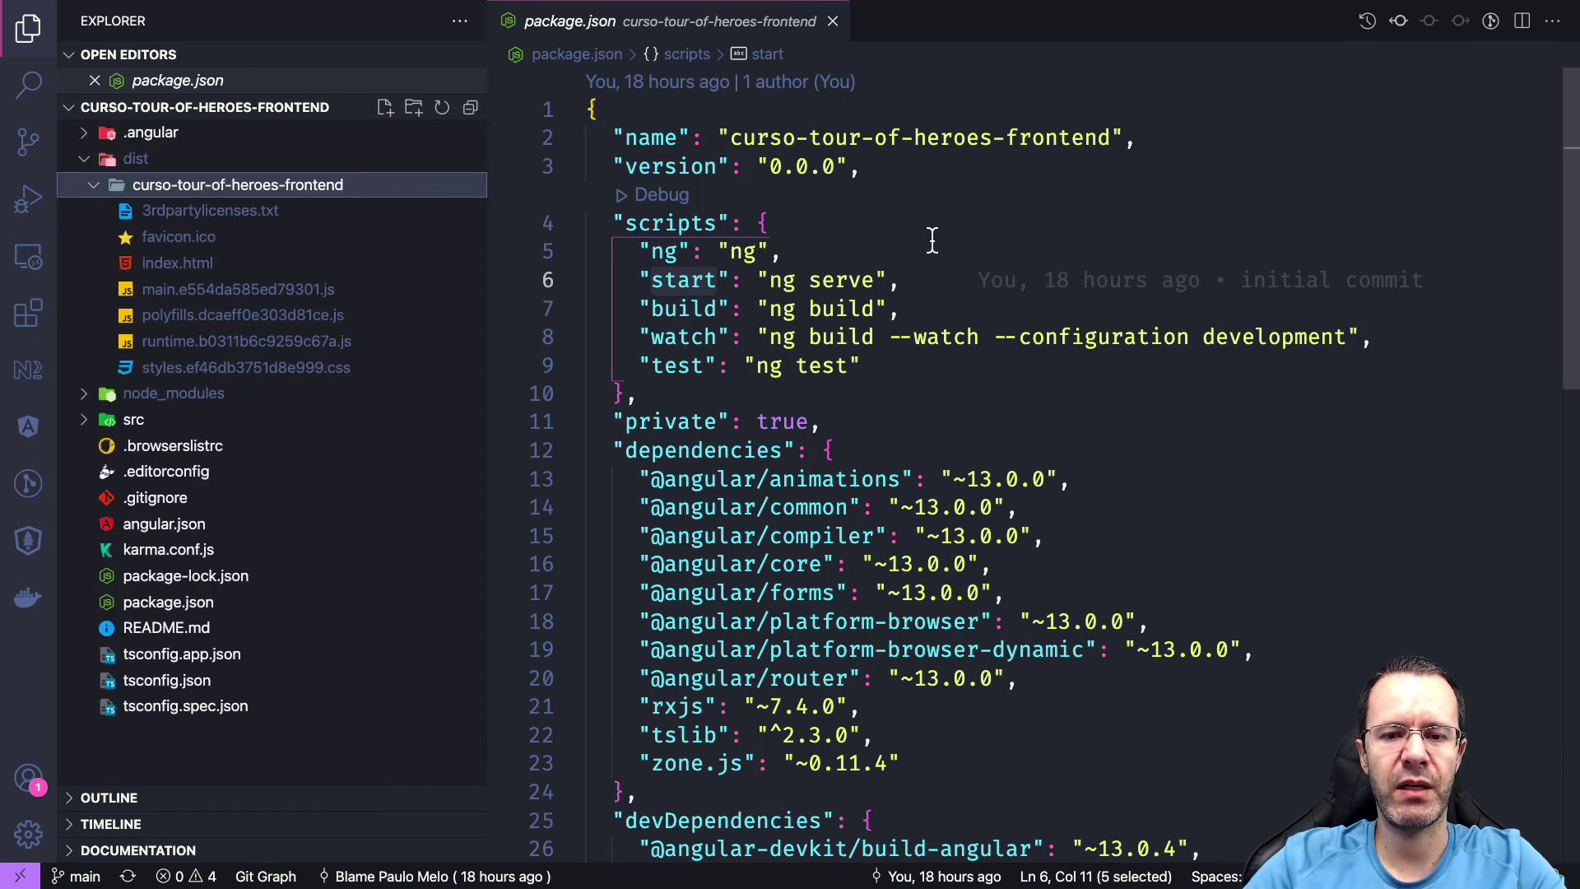
key("super+Tab")
left_click(920, 529)
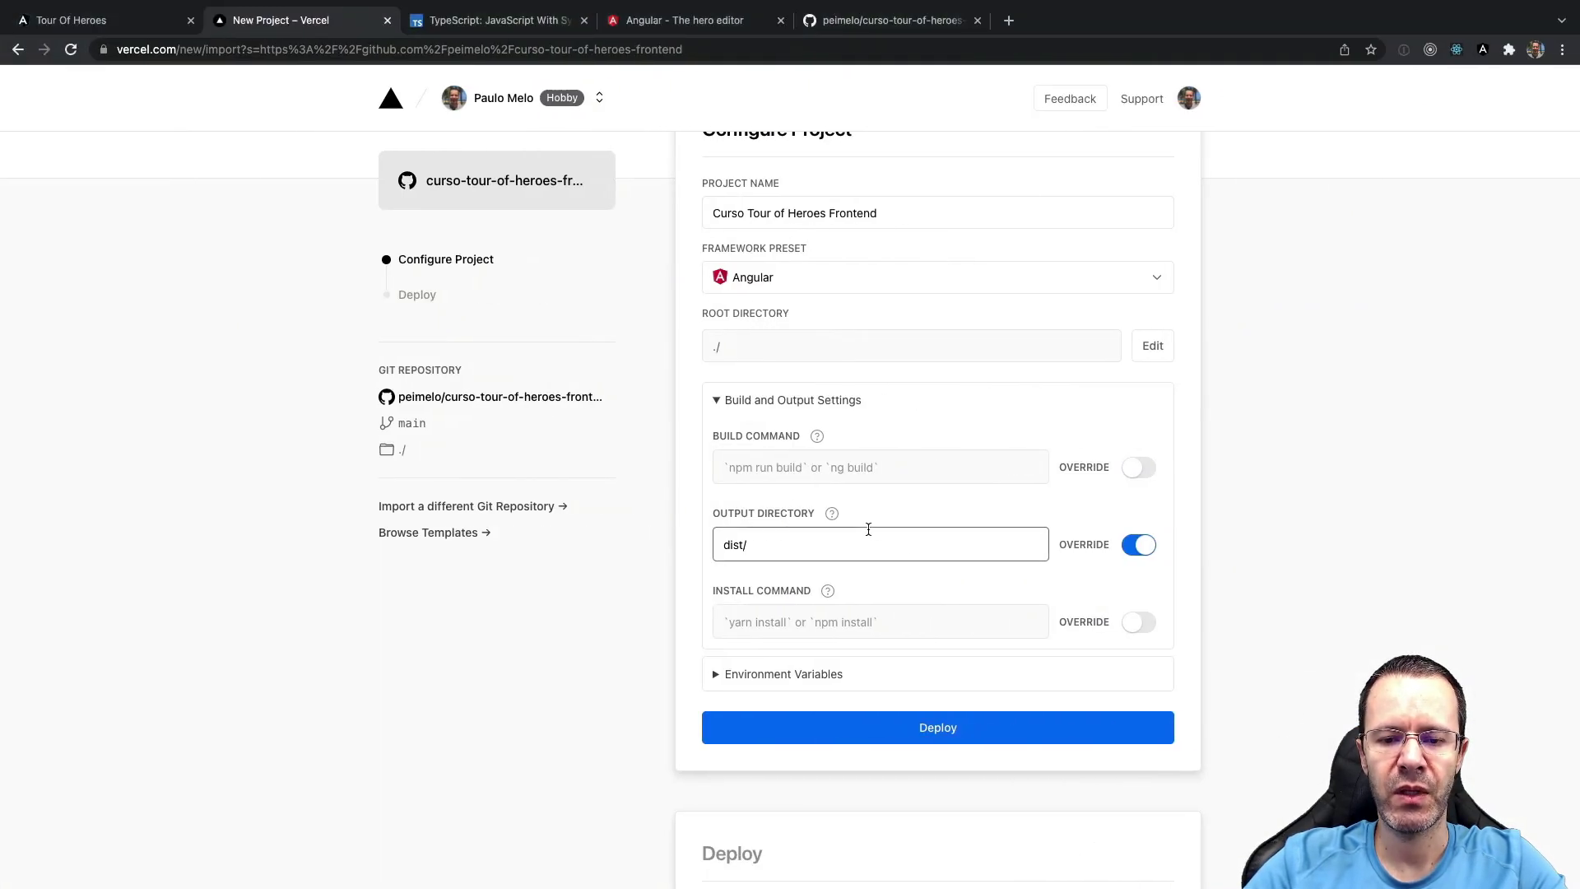
type("curso-tour-of-heroes-frontend")
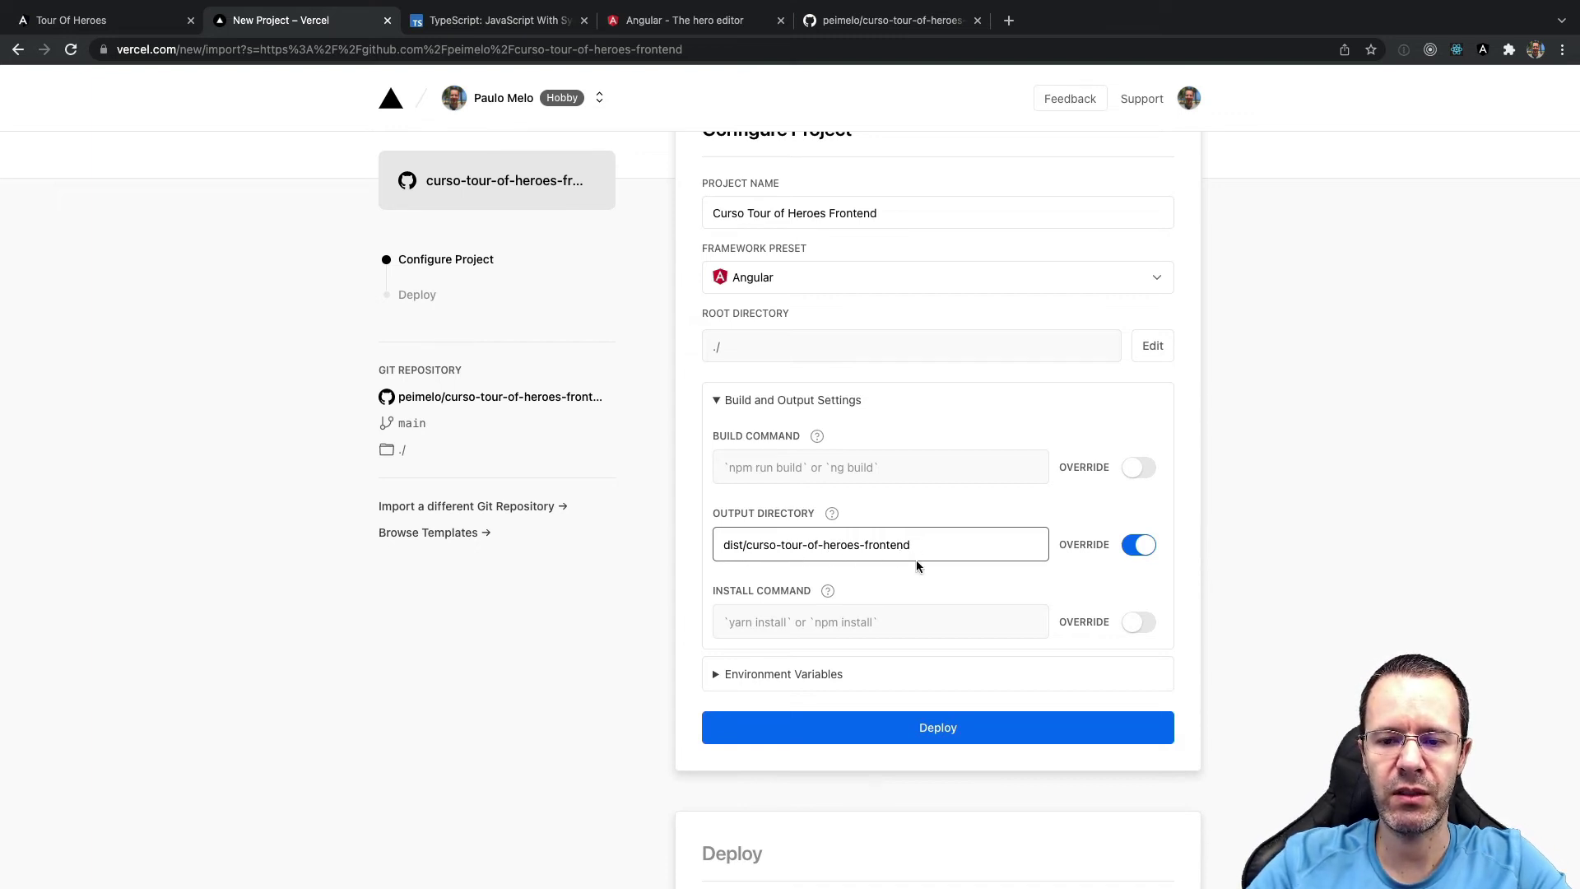
key("Return")
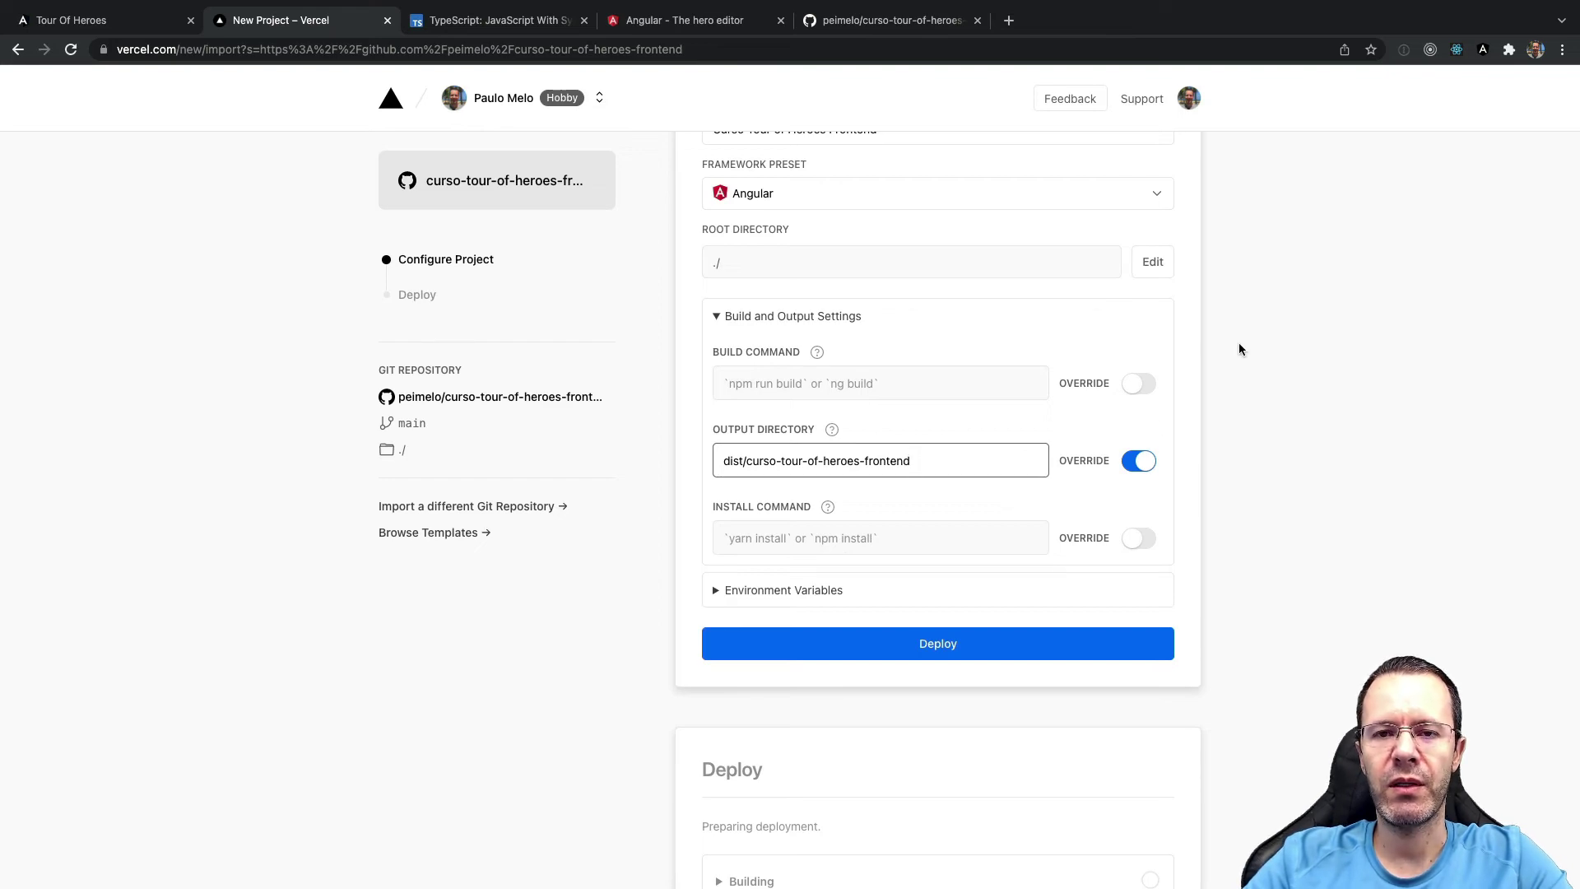
key("super+Tab")
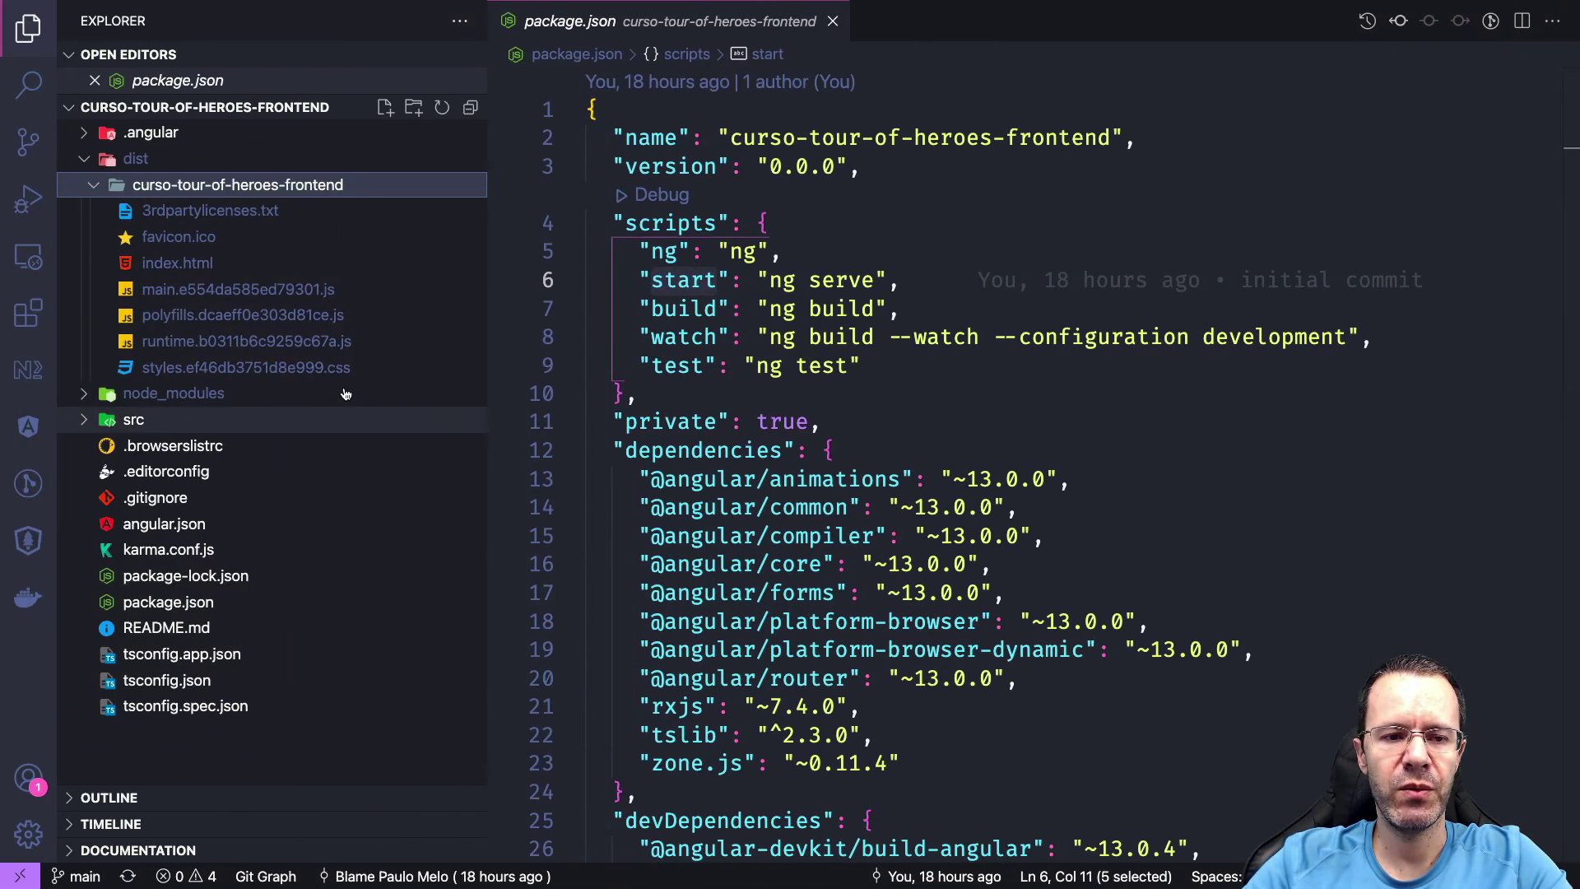
Collapse the dist folder and scroll through package.json in VS Code
left_click(210, 159)
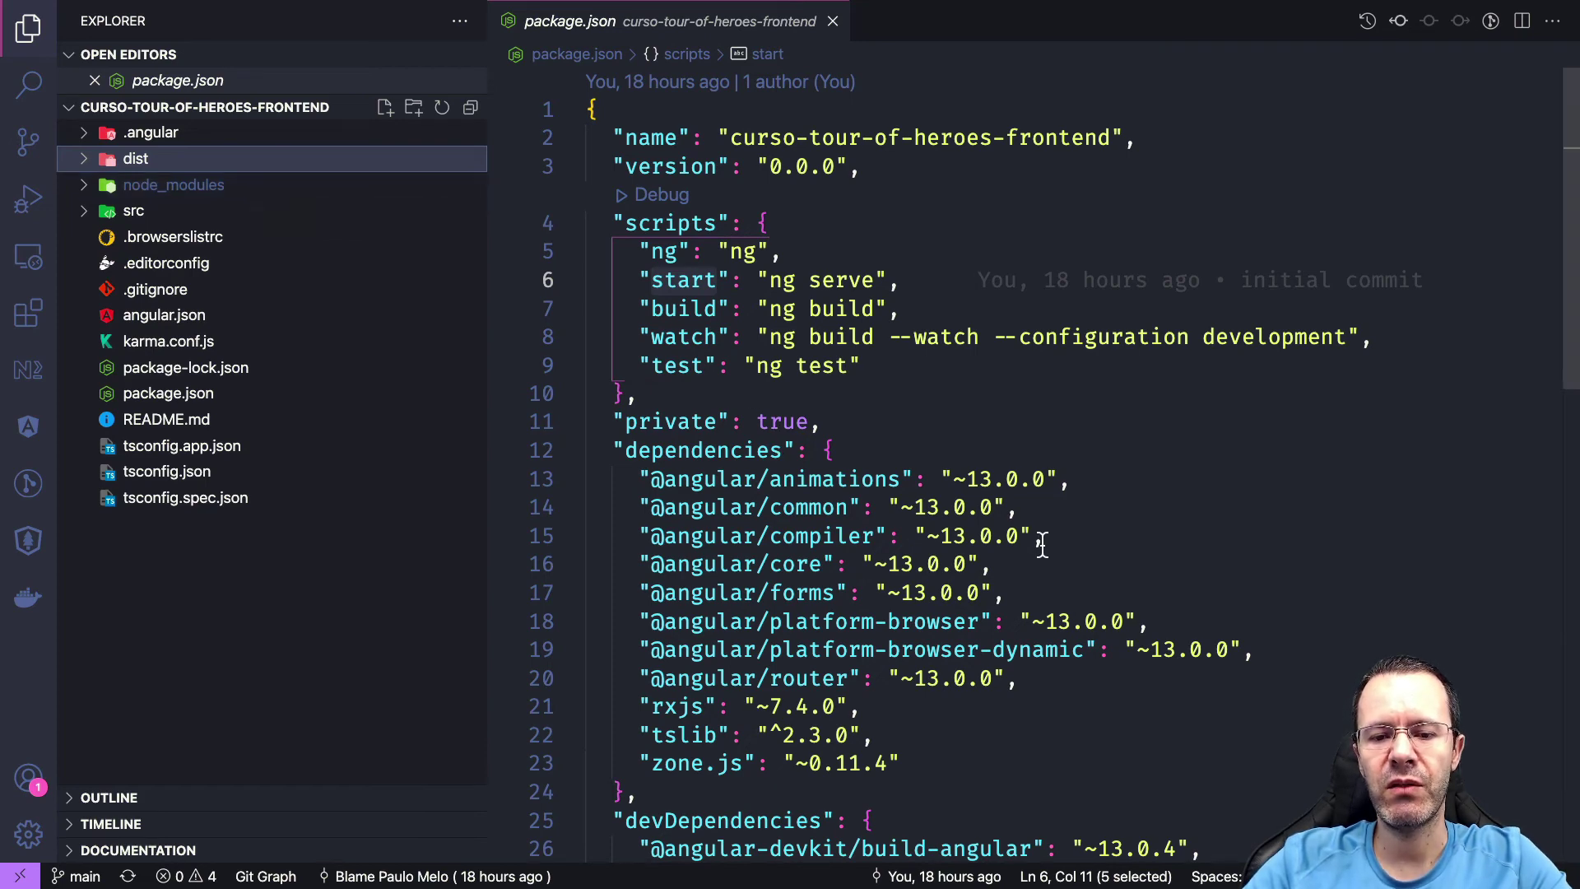
scroll(1040, 537, "down", 3)
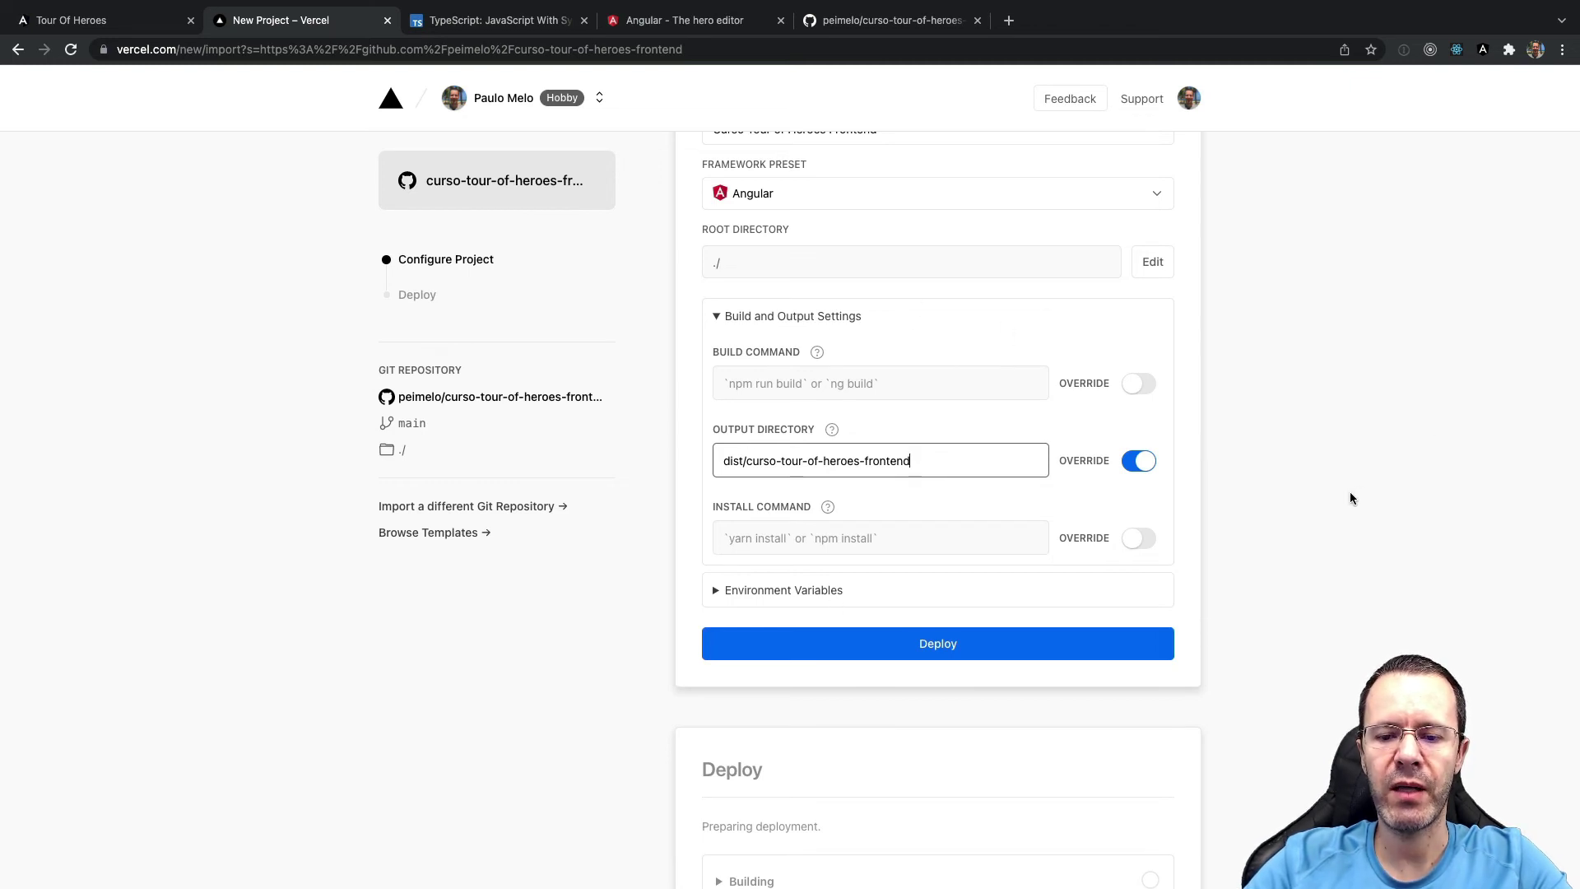
scroll(1349, 498, "down", 1)
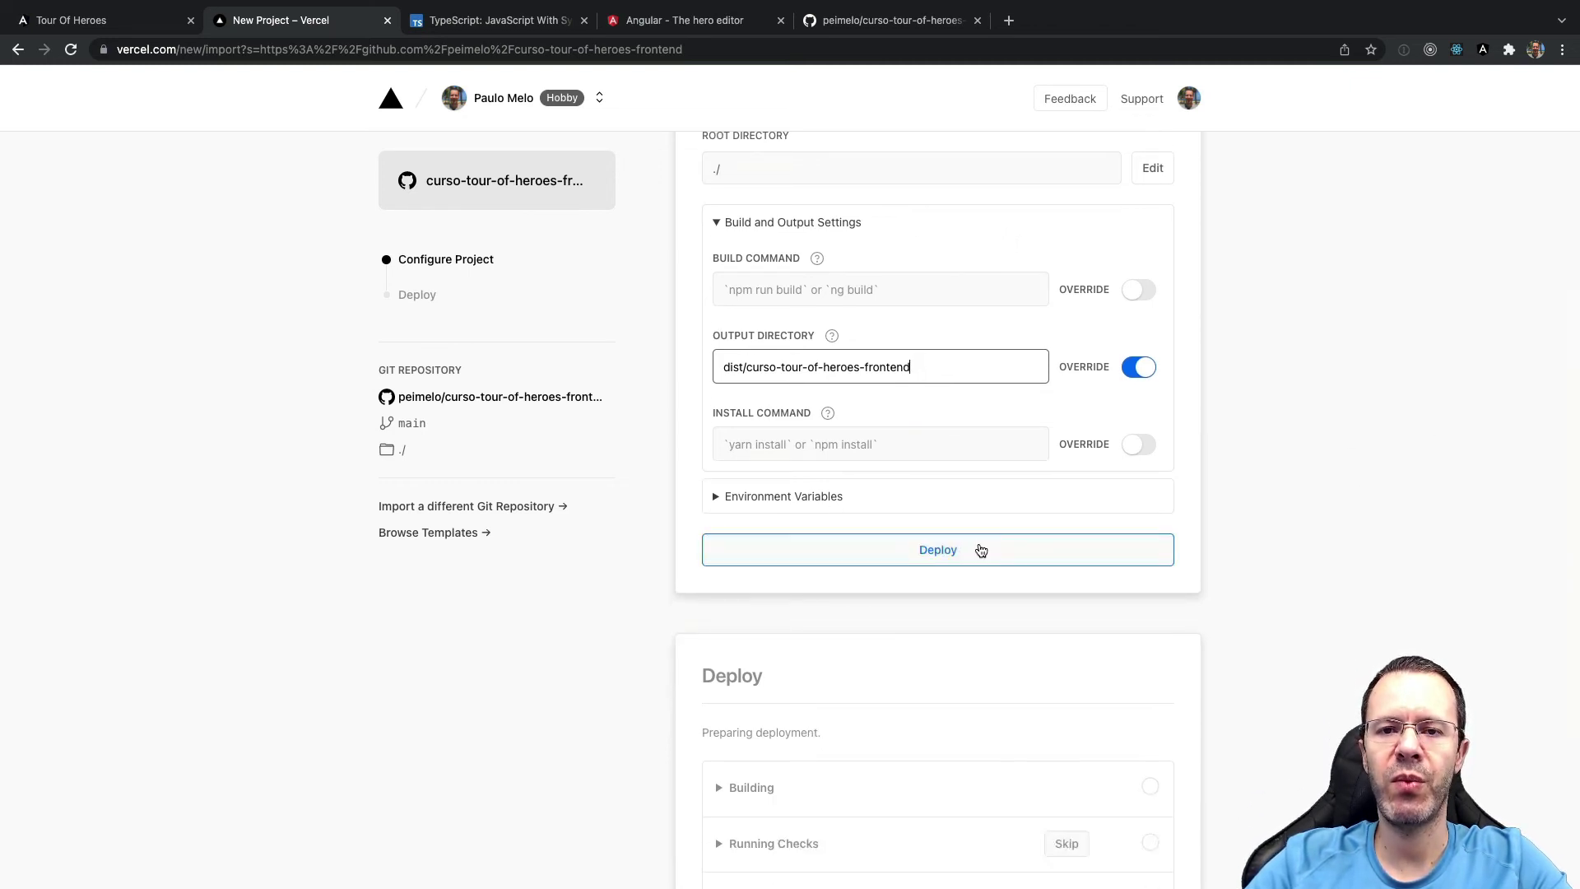
Try deploying, then lowercase the 'C' and 'T' in the project name
left_click(982, 550)
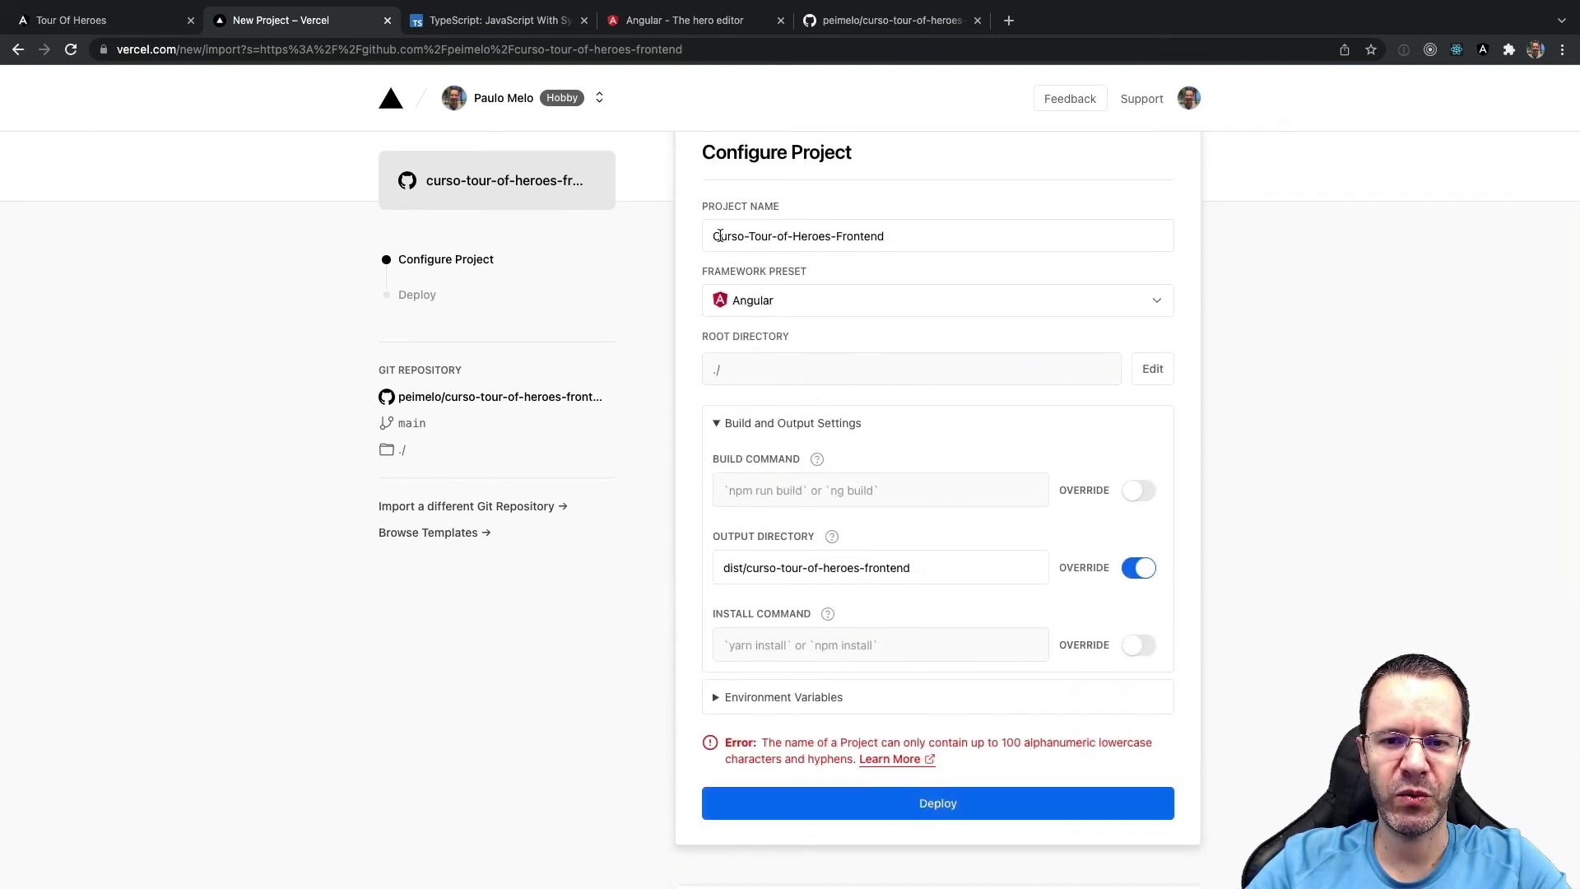
left_click(720, 236)
key("BackSpace")
type("c")
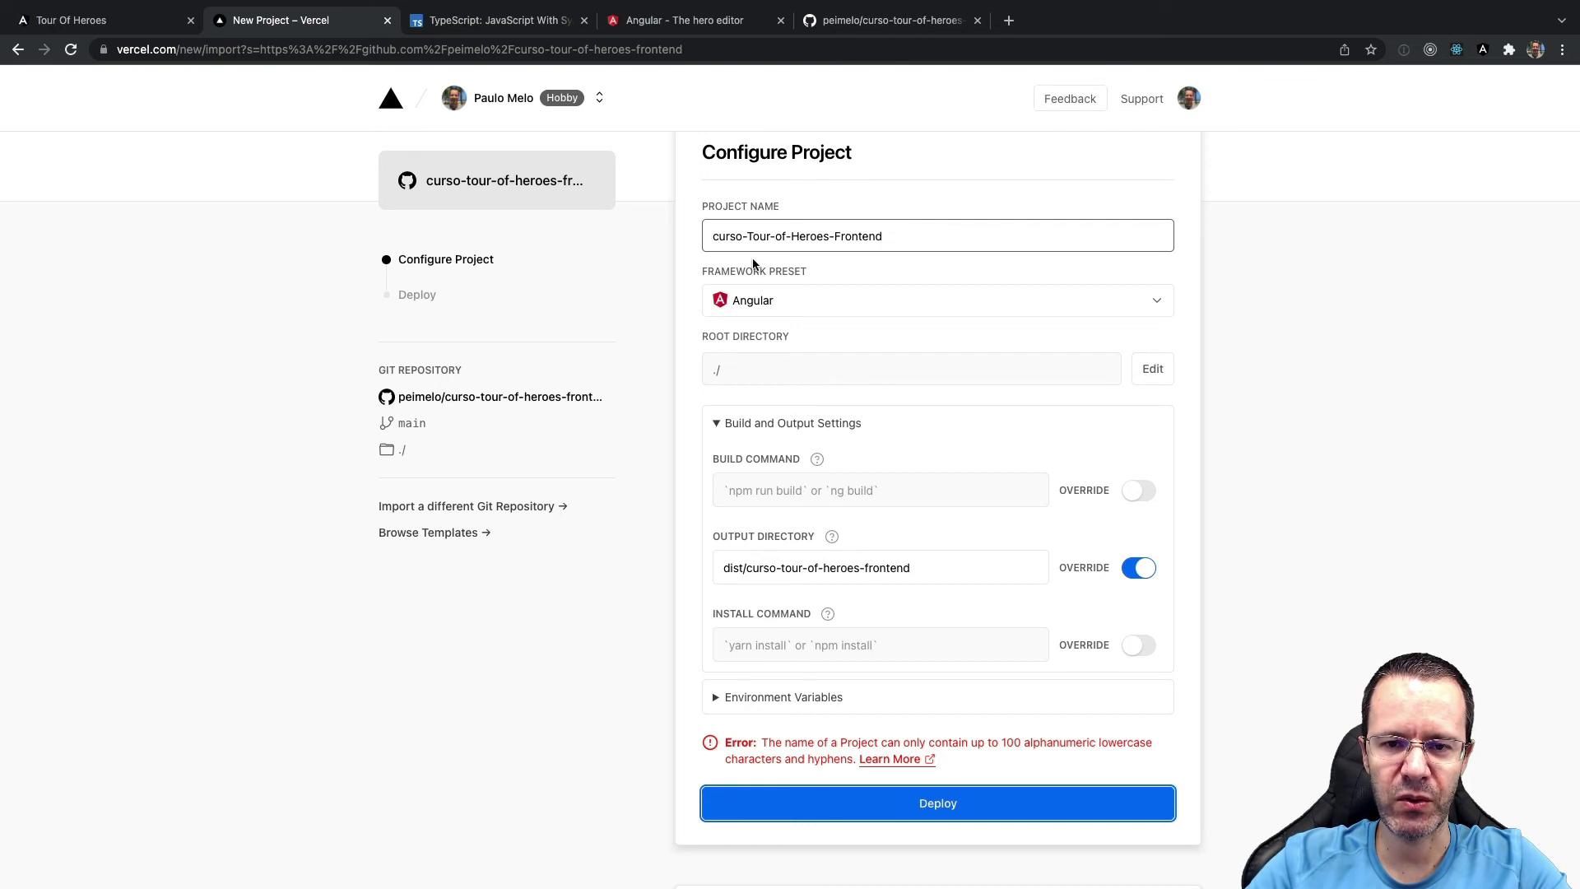
left_click(753, 237)
key("BackSpace")
type("t")
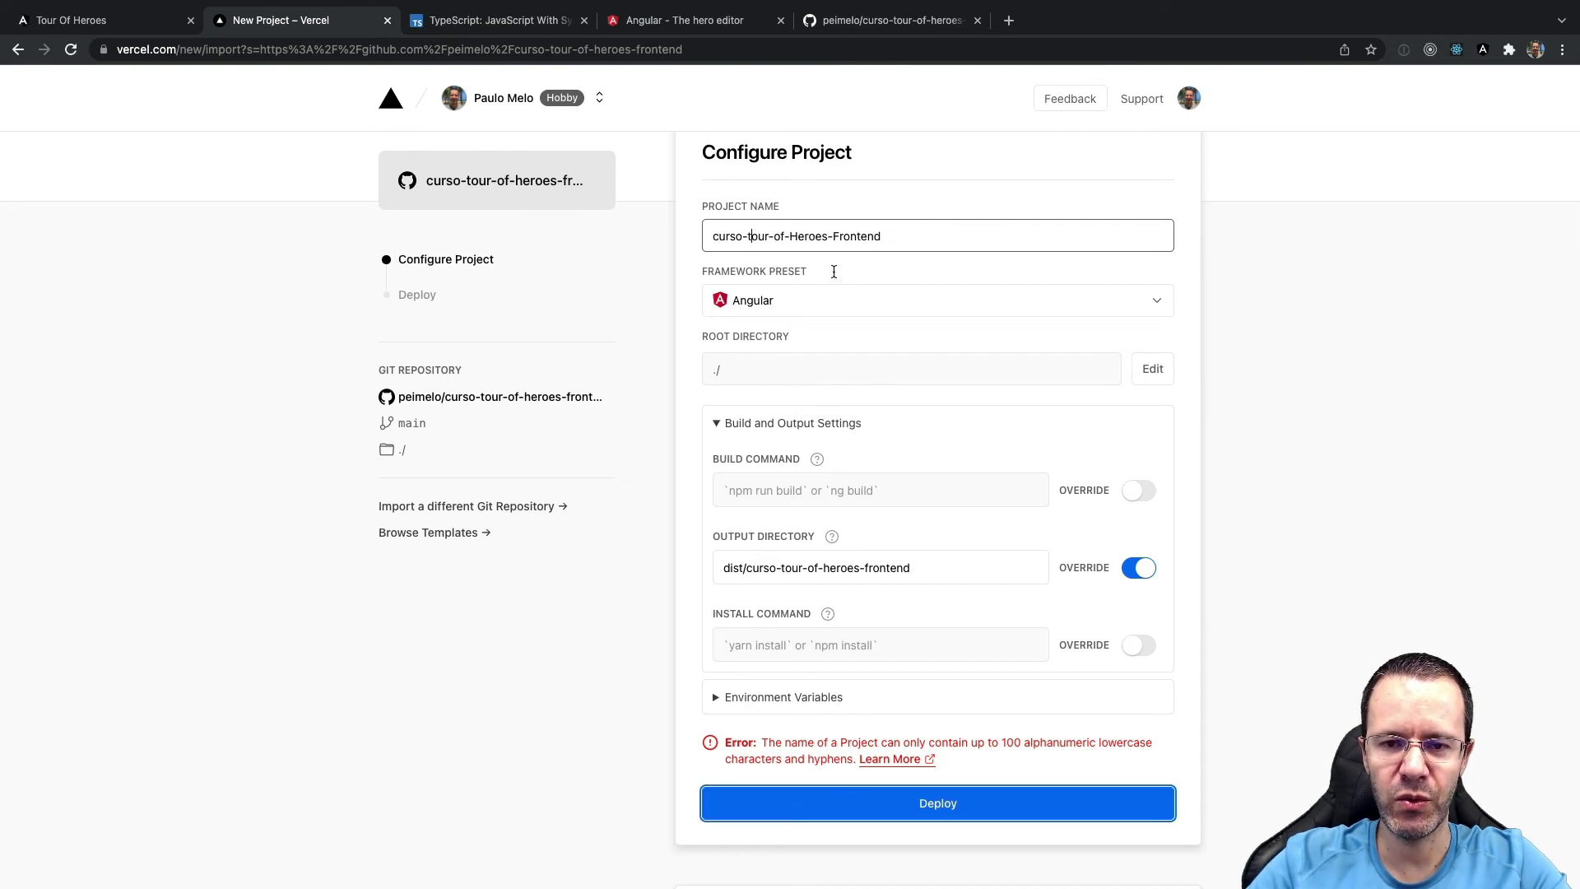
Lowercase the 'H' and 'F' so the name reads curso-tour-of-heroes-frontend, and deploy again
left_click(795, 237)
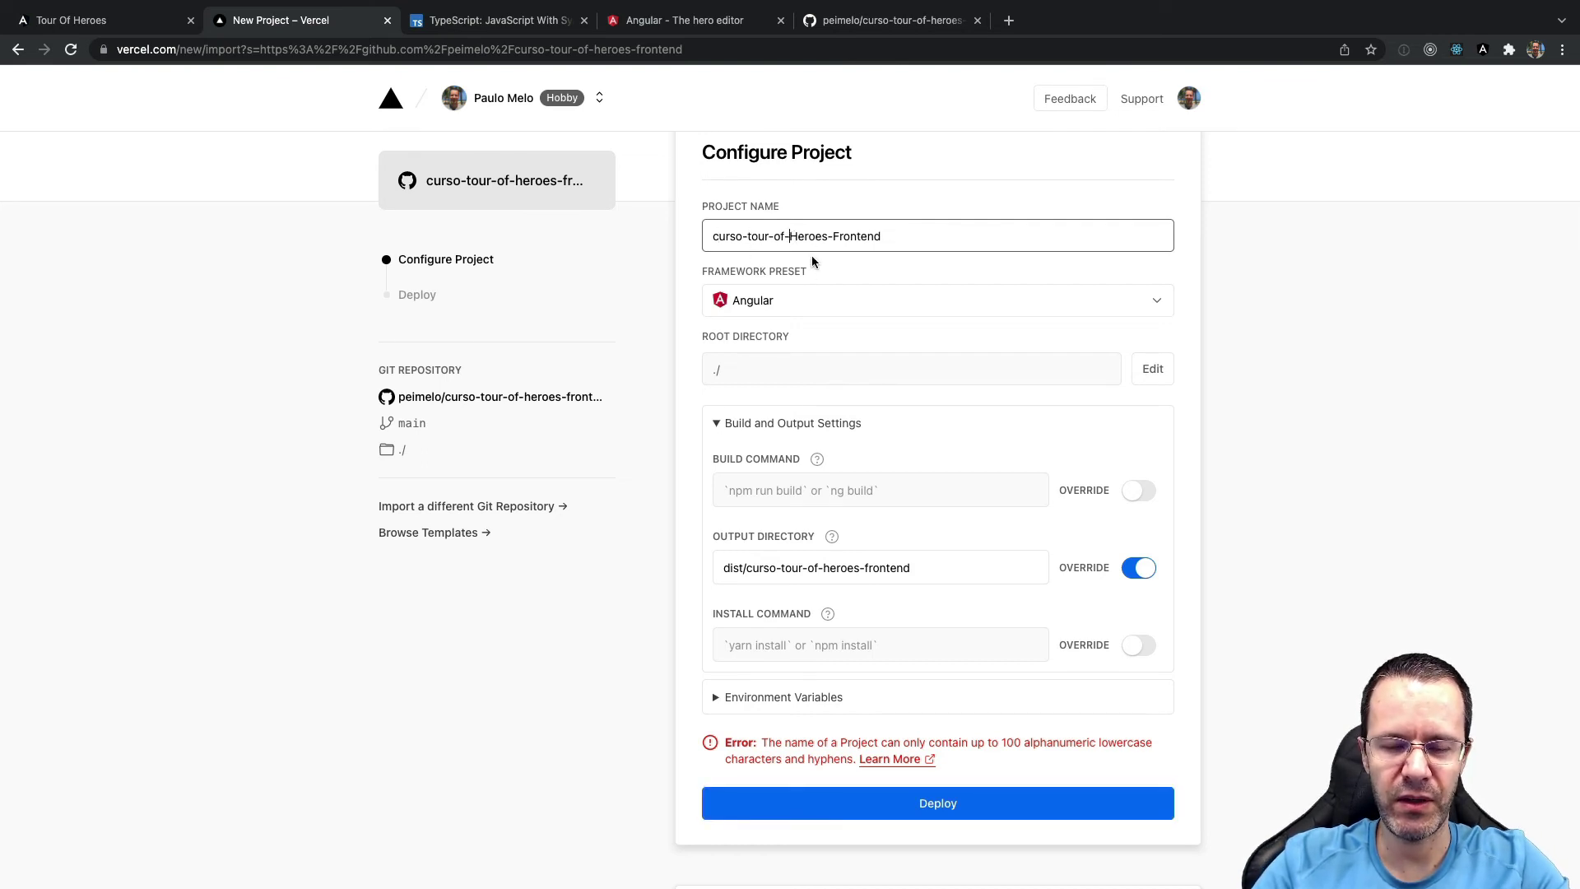
key("BackSpace")
type("h")
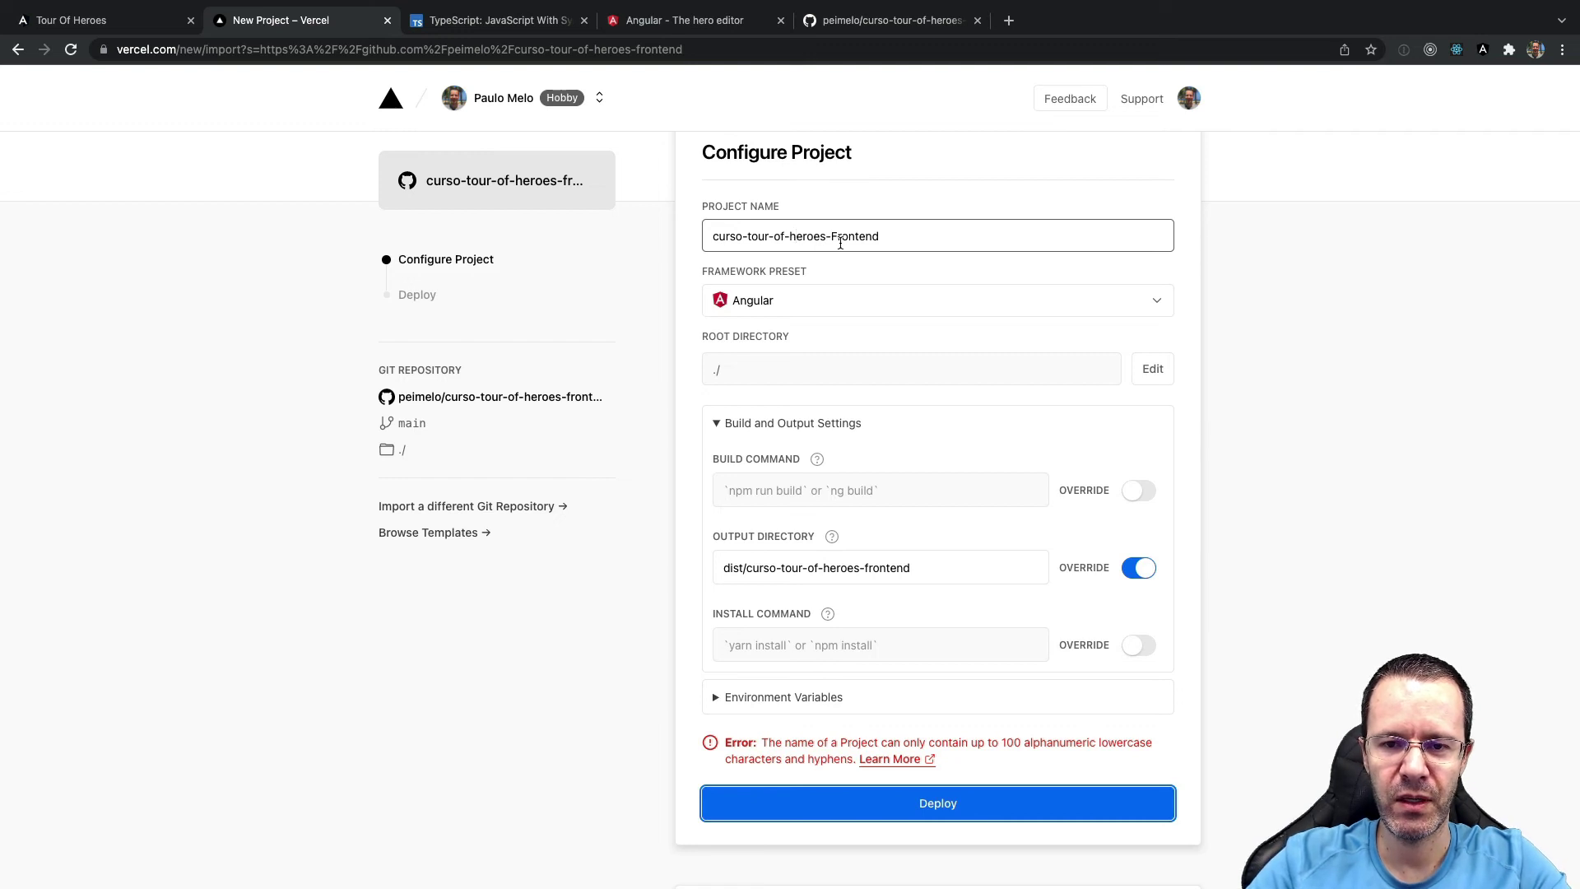
left_click(833, 237)
key("BackSpace")
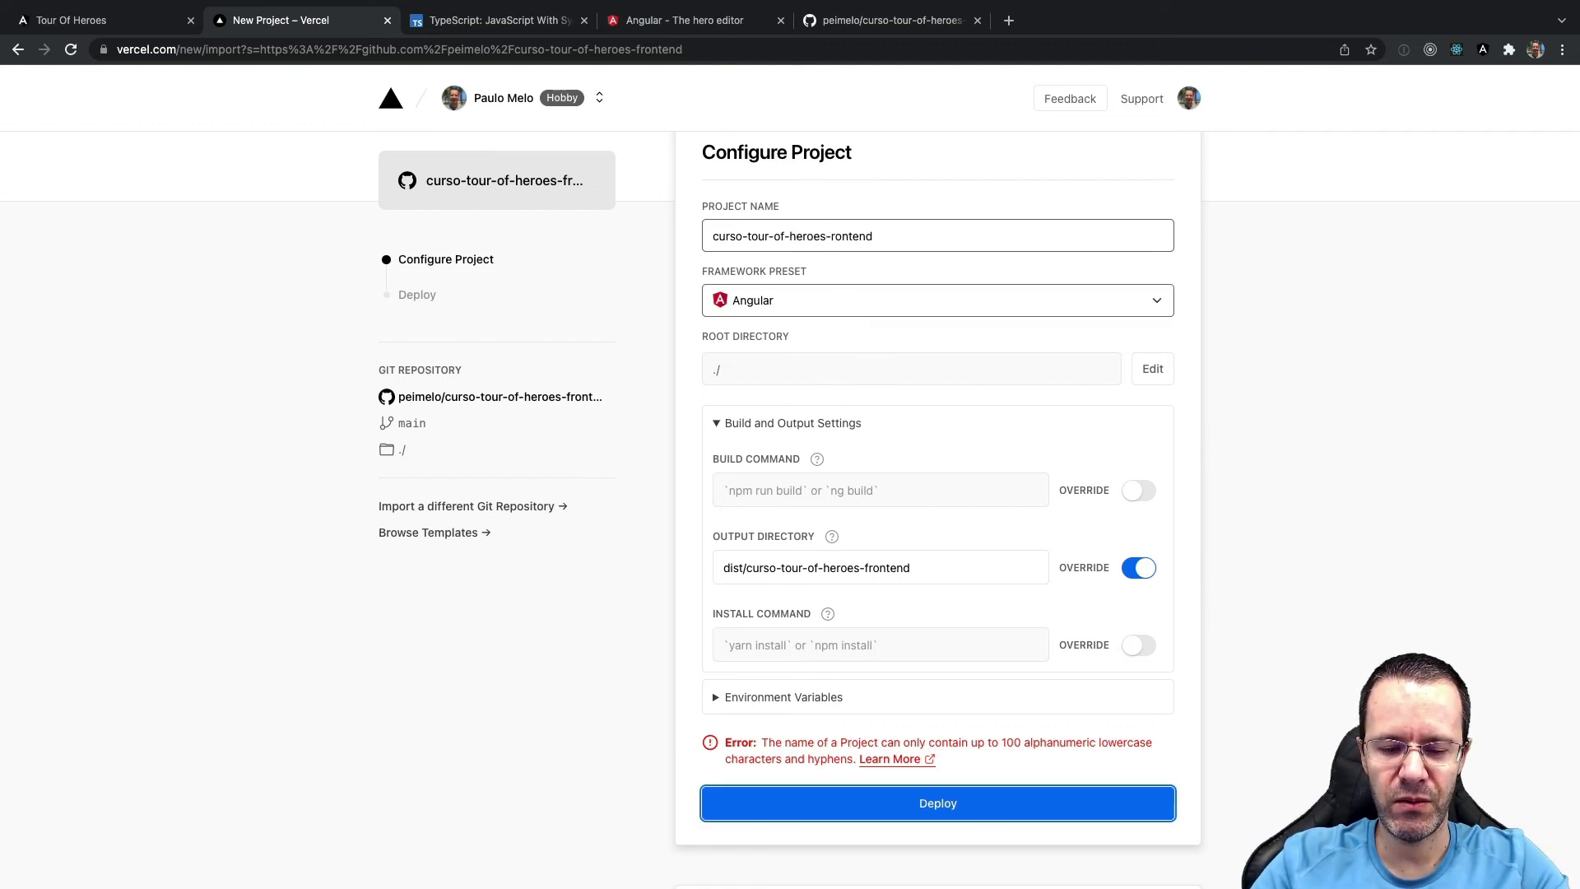
type("f")
scroll(1207, 336, "down", 1)
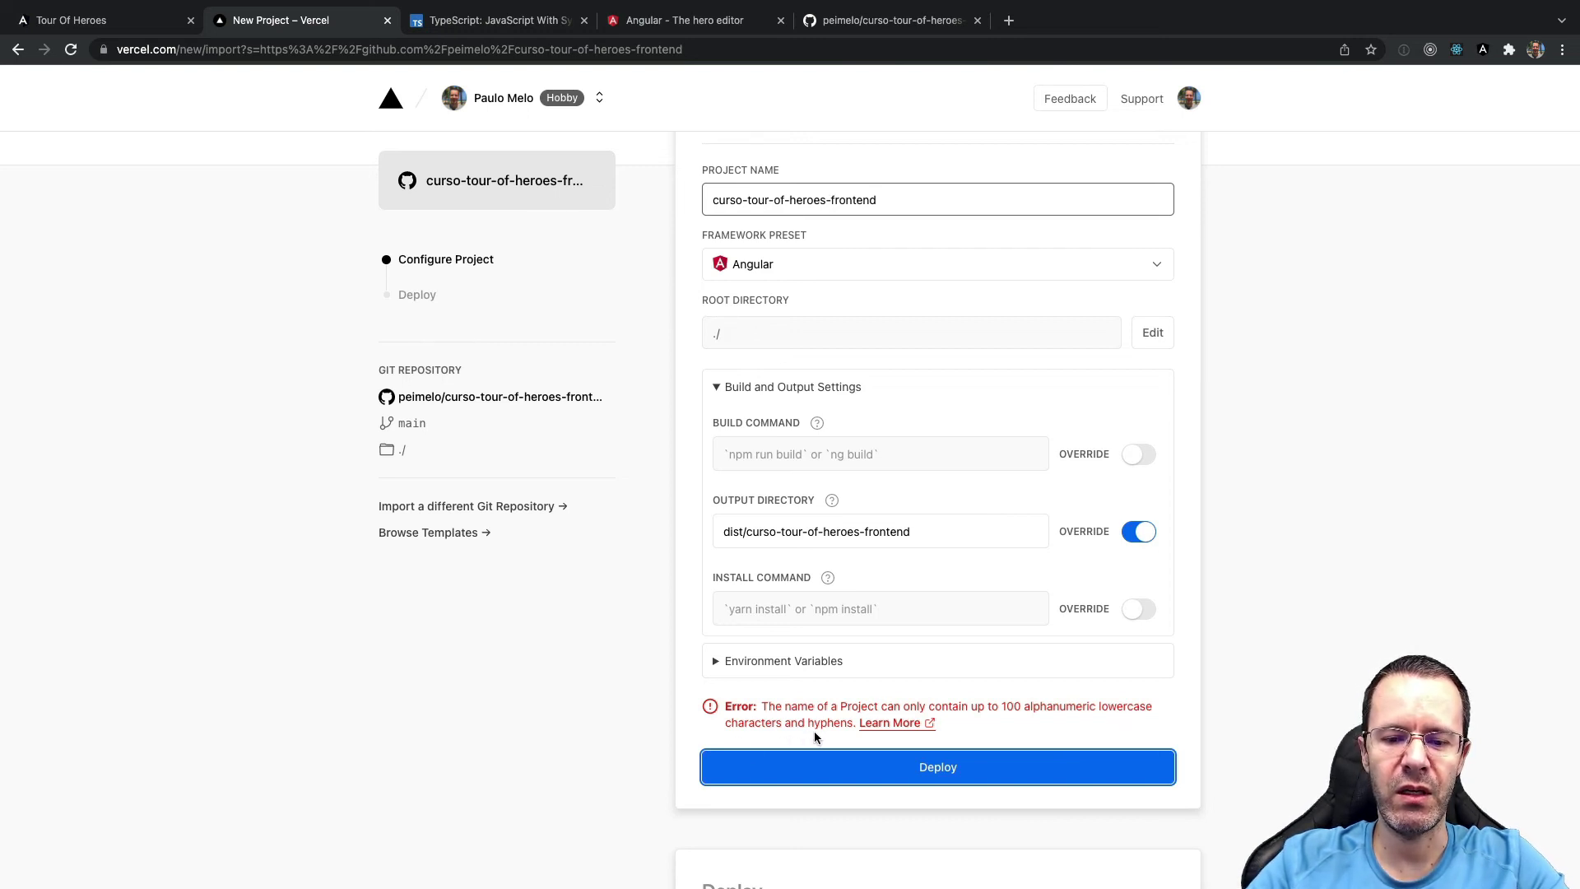
left_click(817, 759)
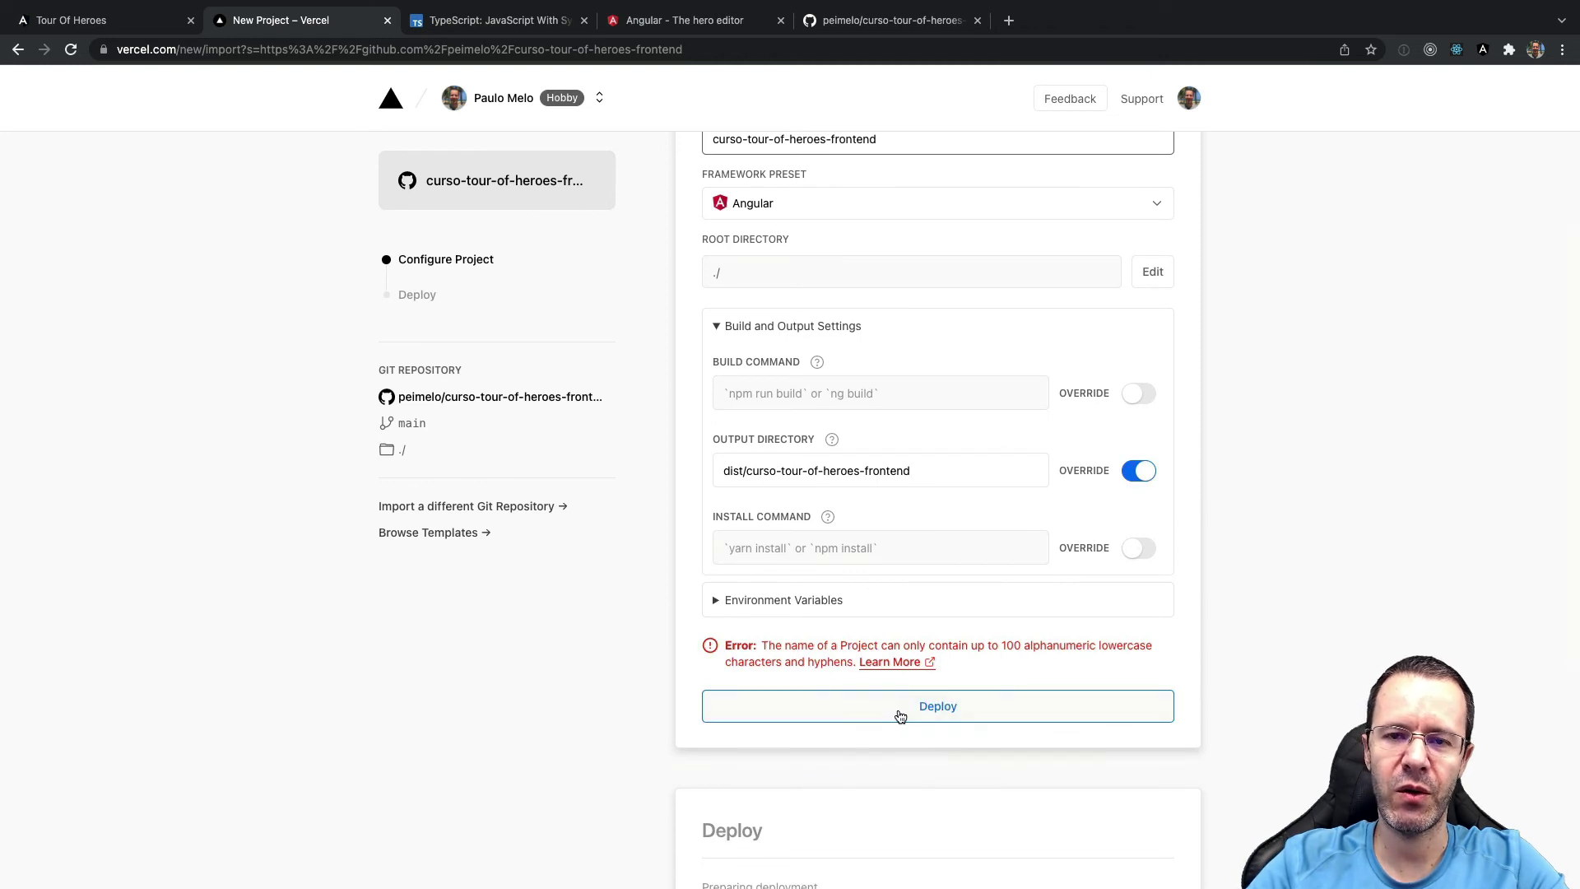
Run the deployment and follow the Building logs until the Congratulations page appears
left_click(901, 712)
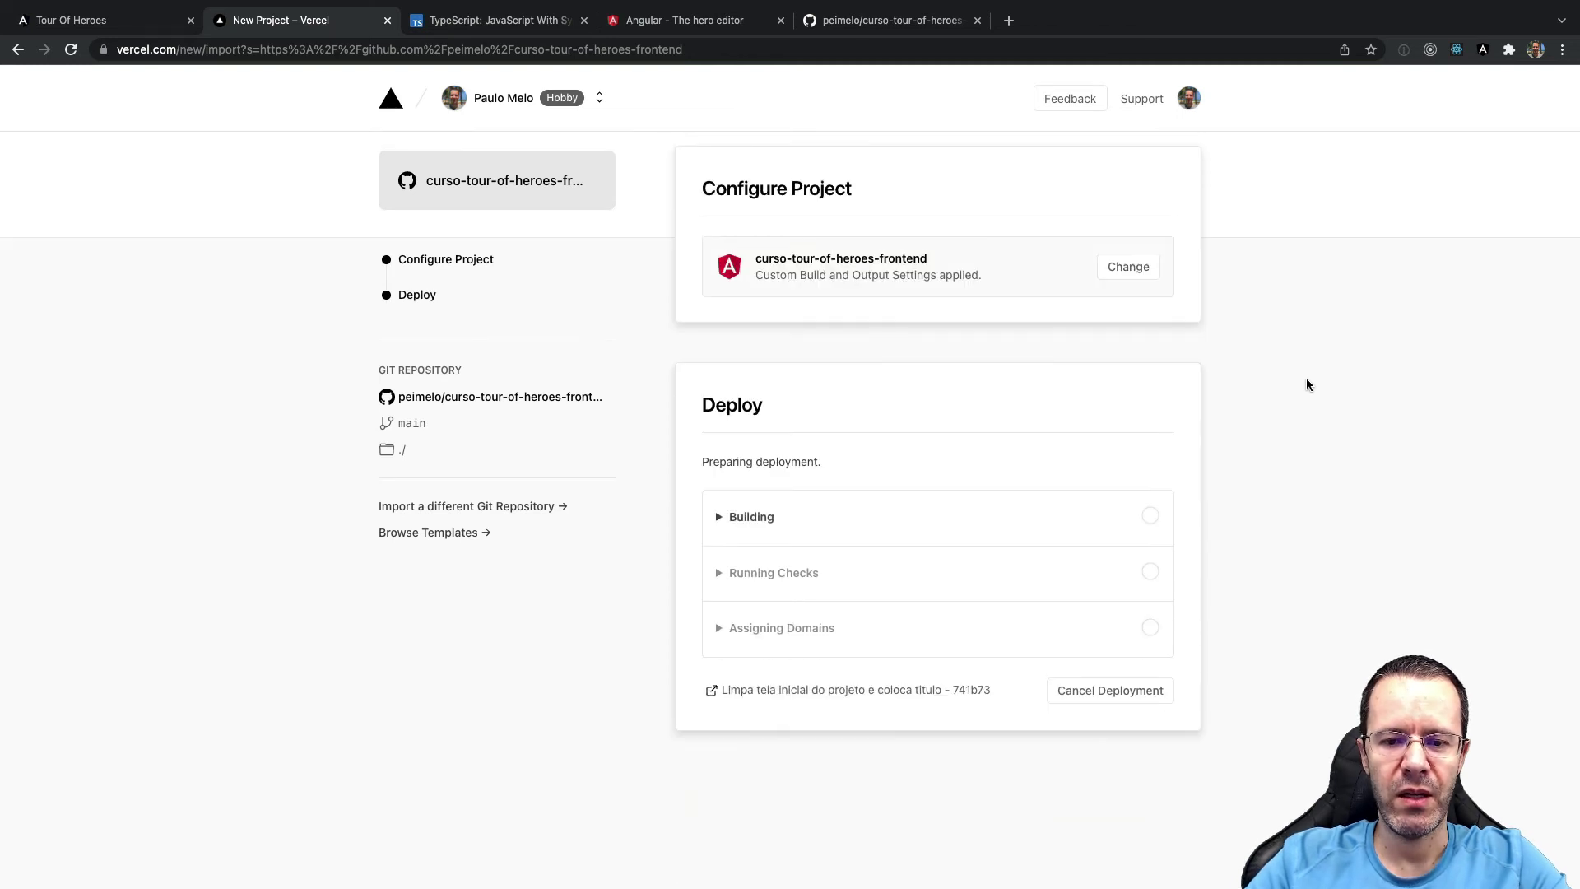
left_click(719, 518)
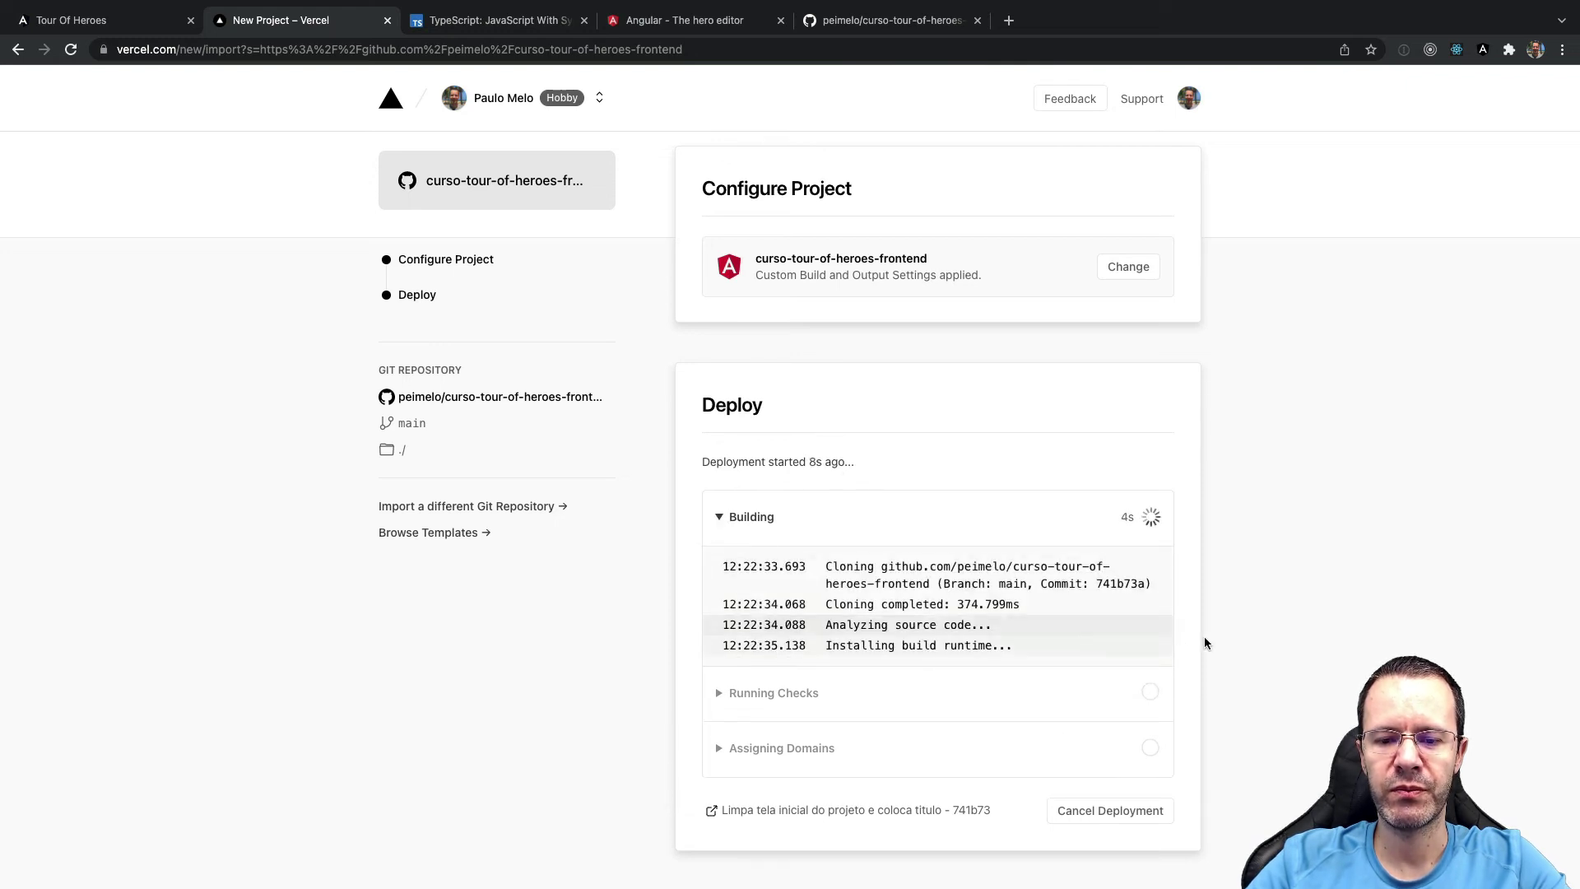
scroll(1237, 633, "down", 1)
scroll(1237, 633, "down", 2)
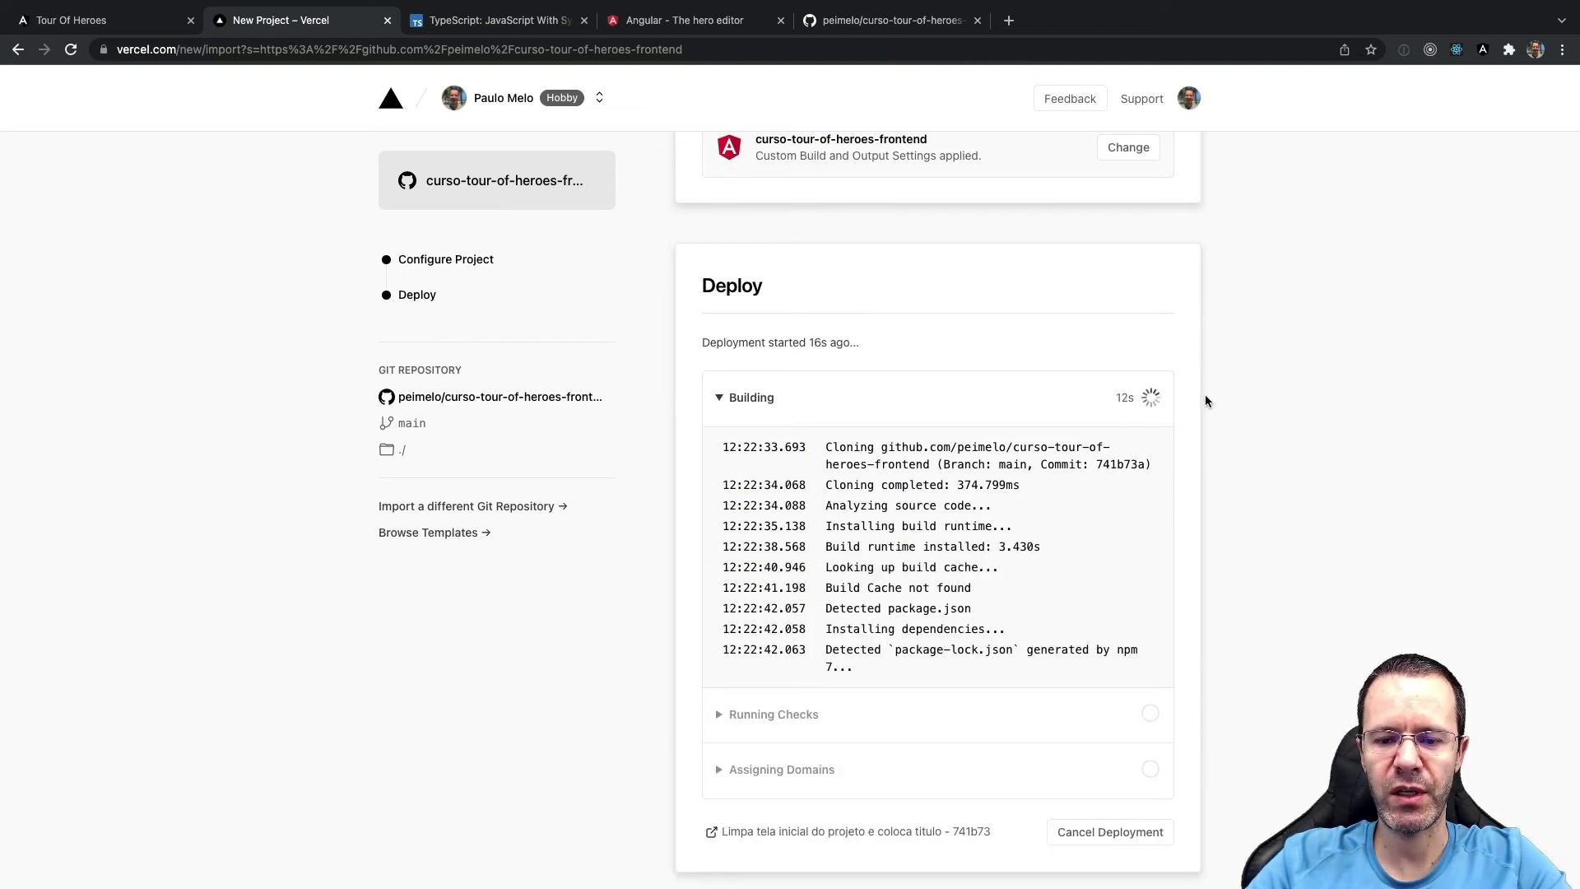
scroll(1205, 393, "down", 2)
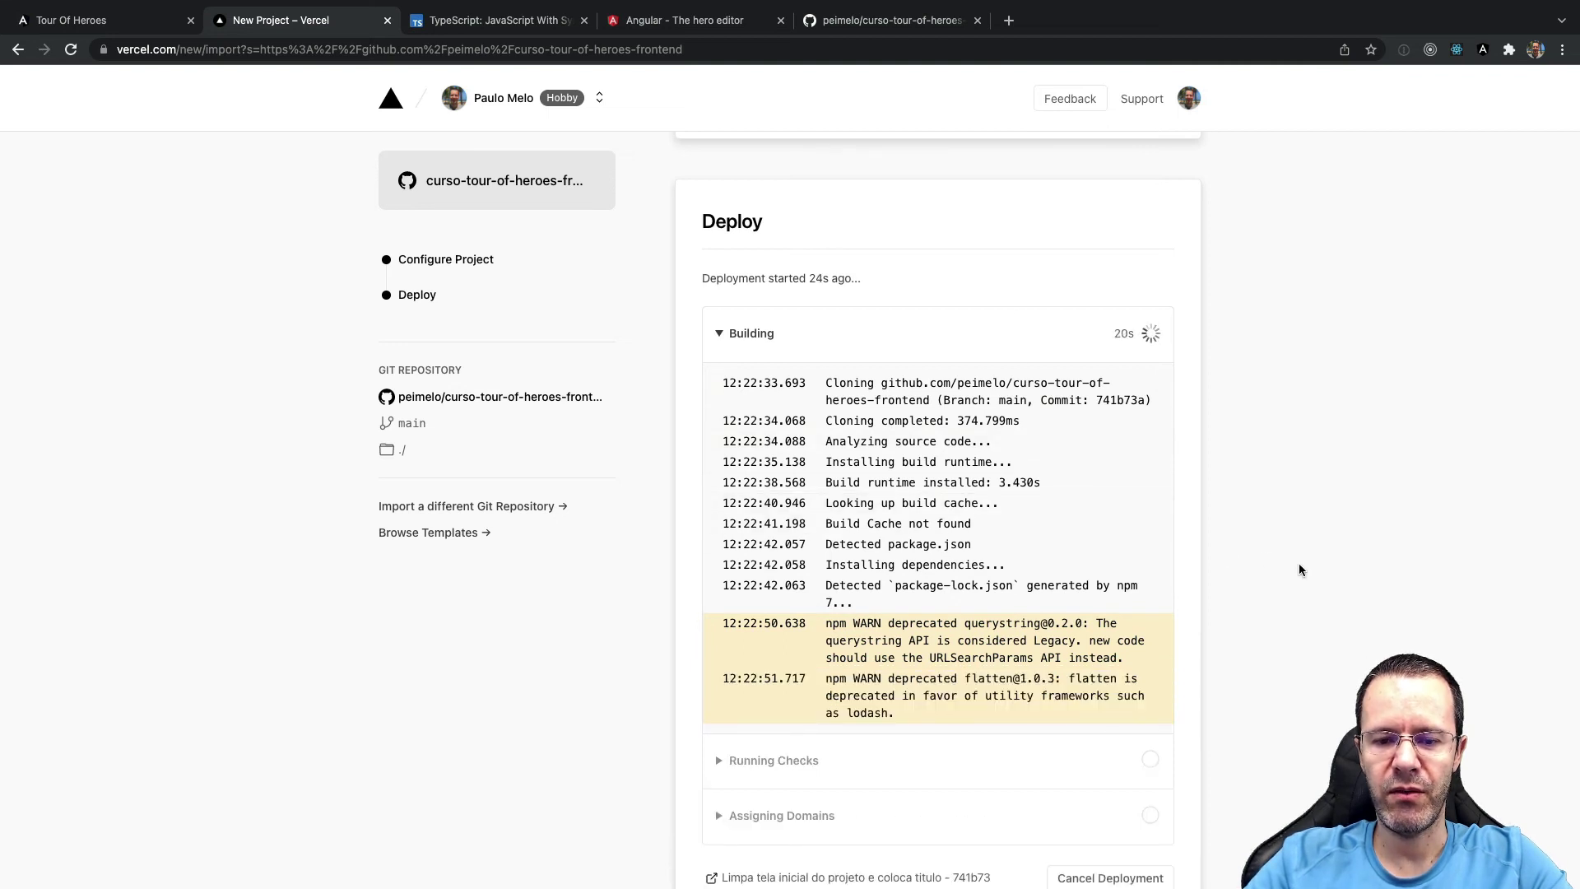
scroll(1078, 539, "down", 1)
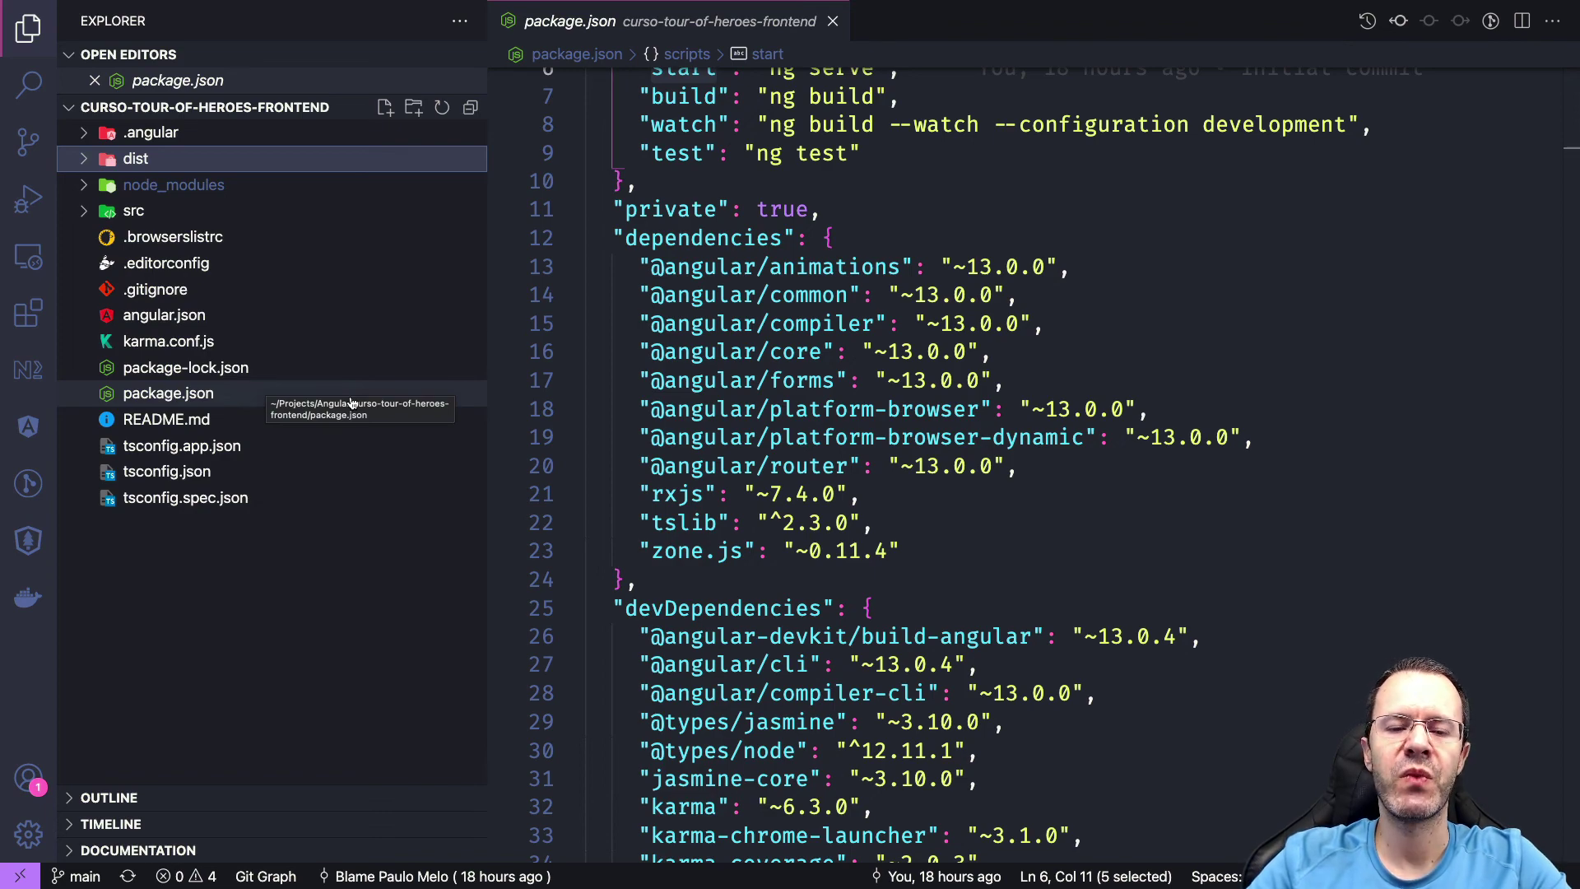
key("ctrl+Right")
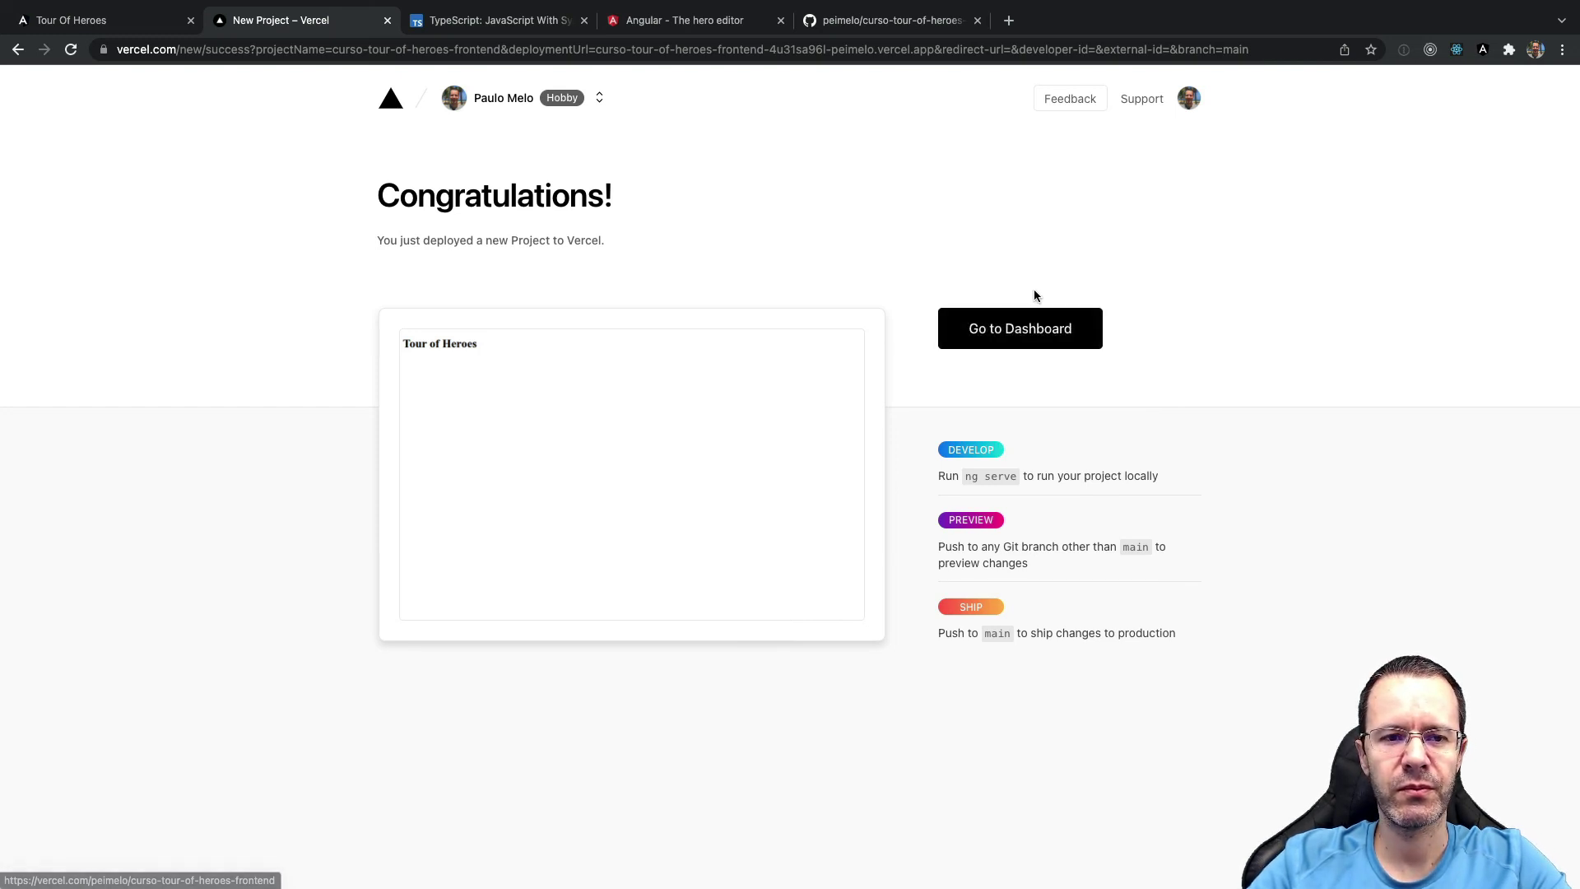
Go to the curso-tour-of-heroes-frontend dashboard and review its Ready production deployment
left_click(1032, 323)
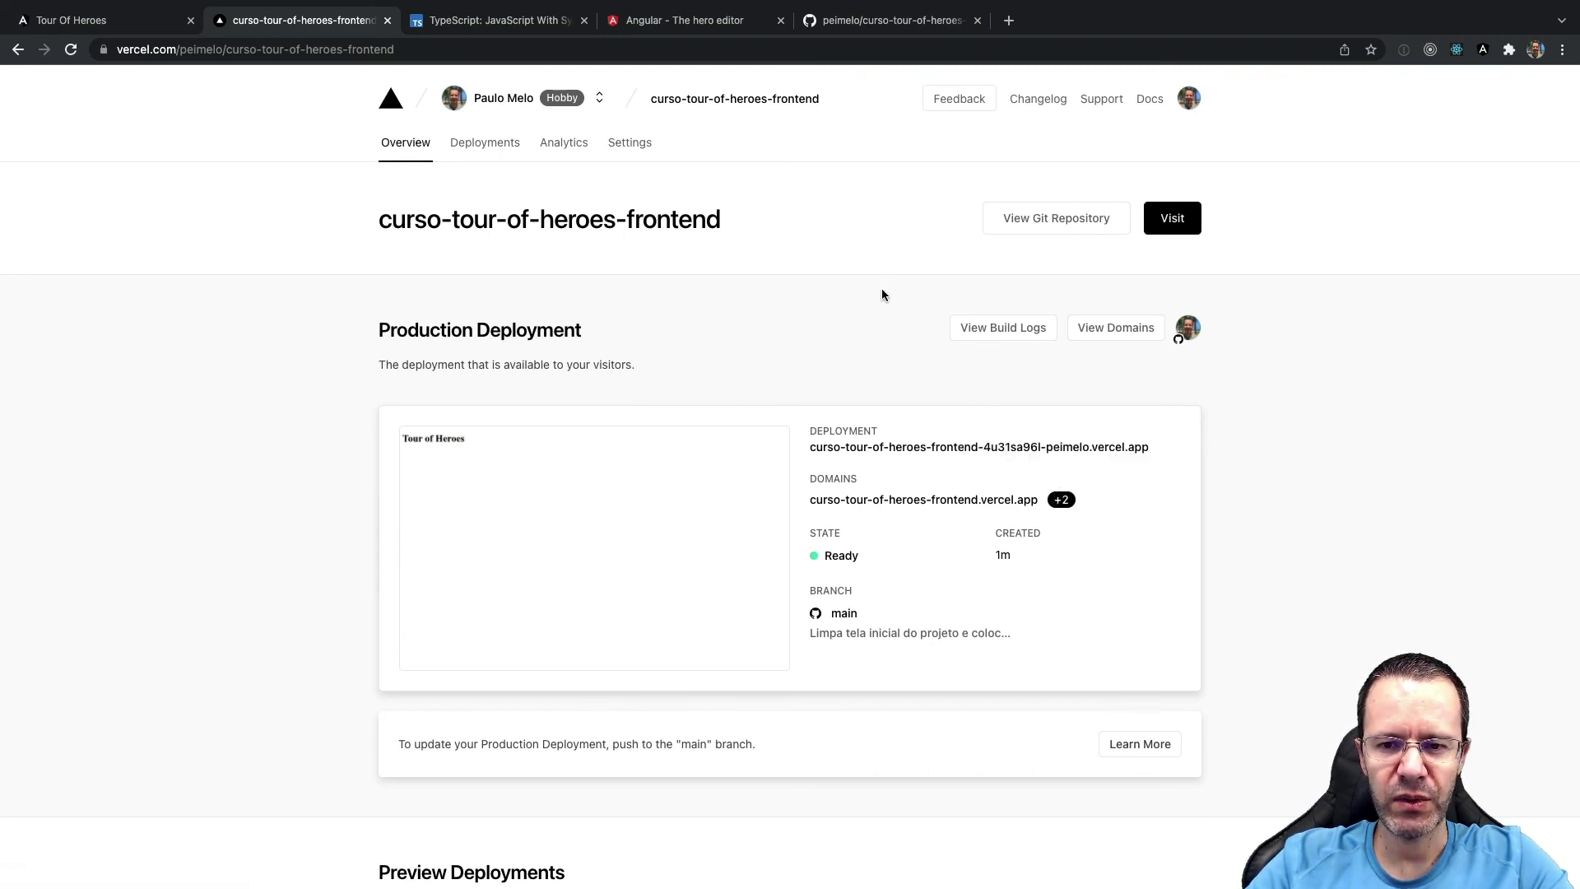
scroll(881, 289, "down", 2)
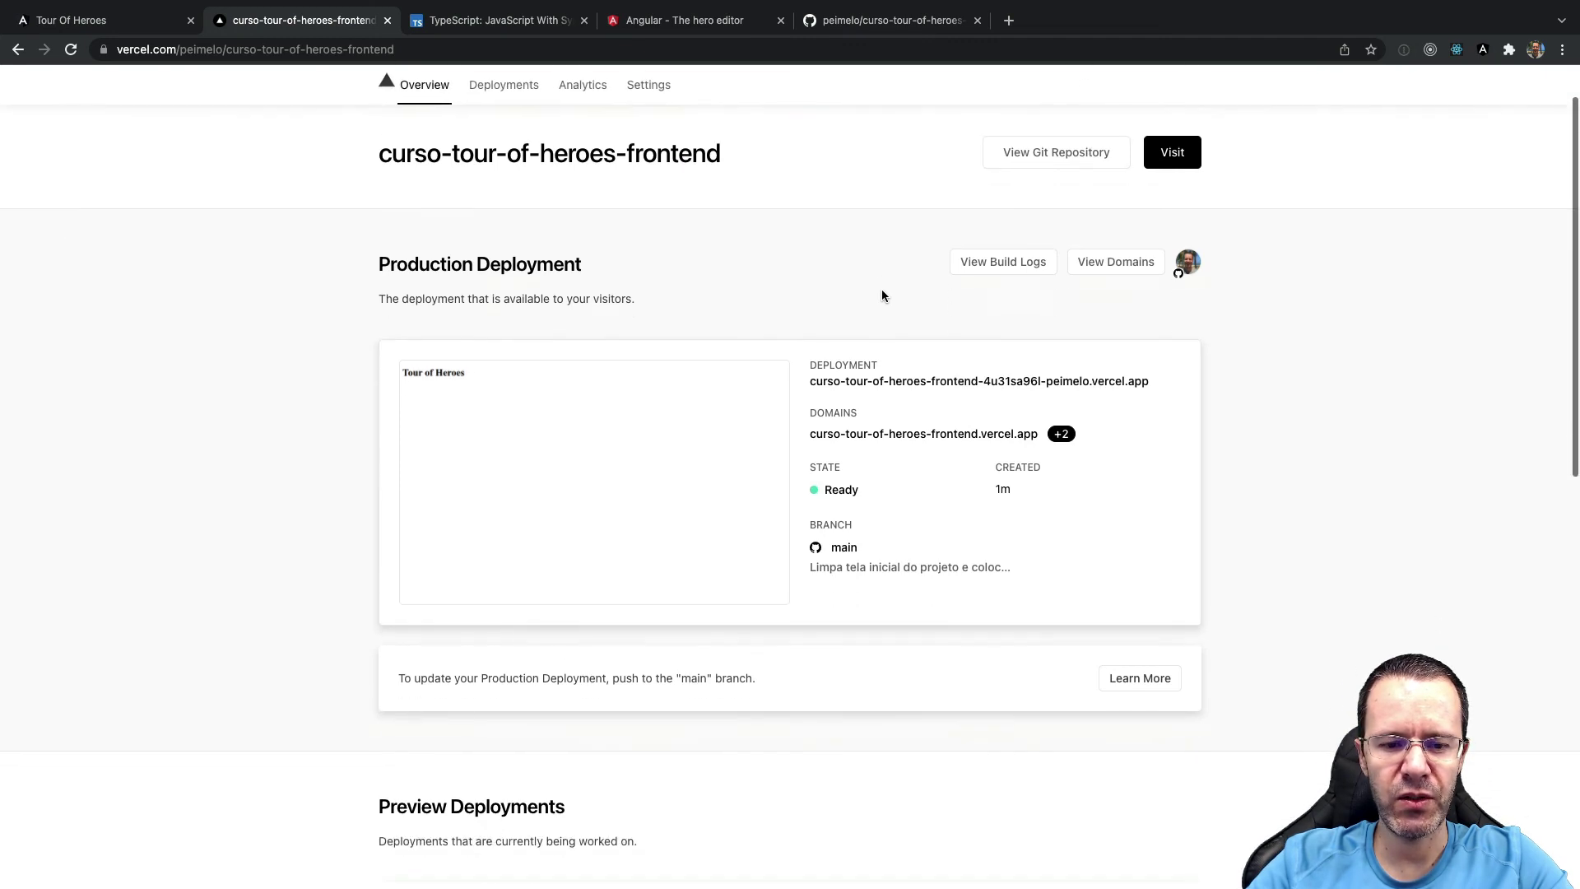
scroll(881, 289, "down", 3)
scroll(881, 289, "up", 5)
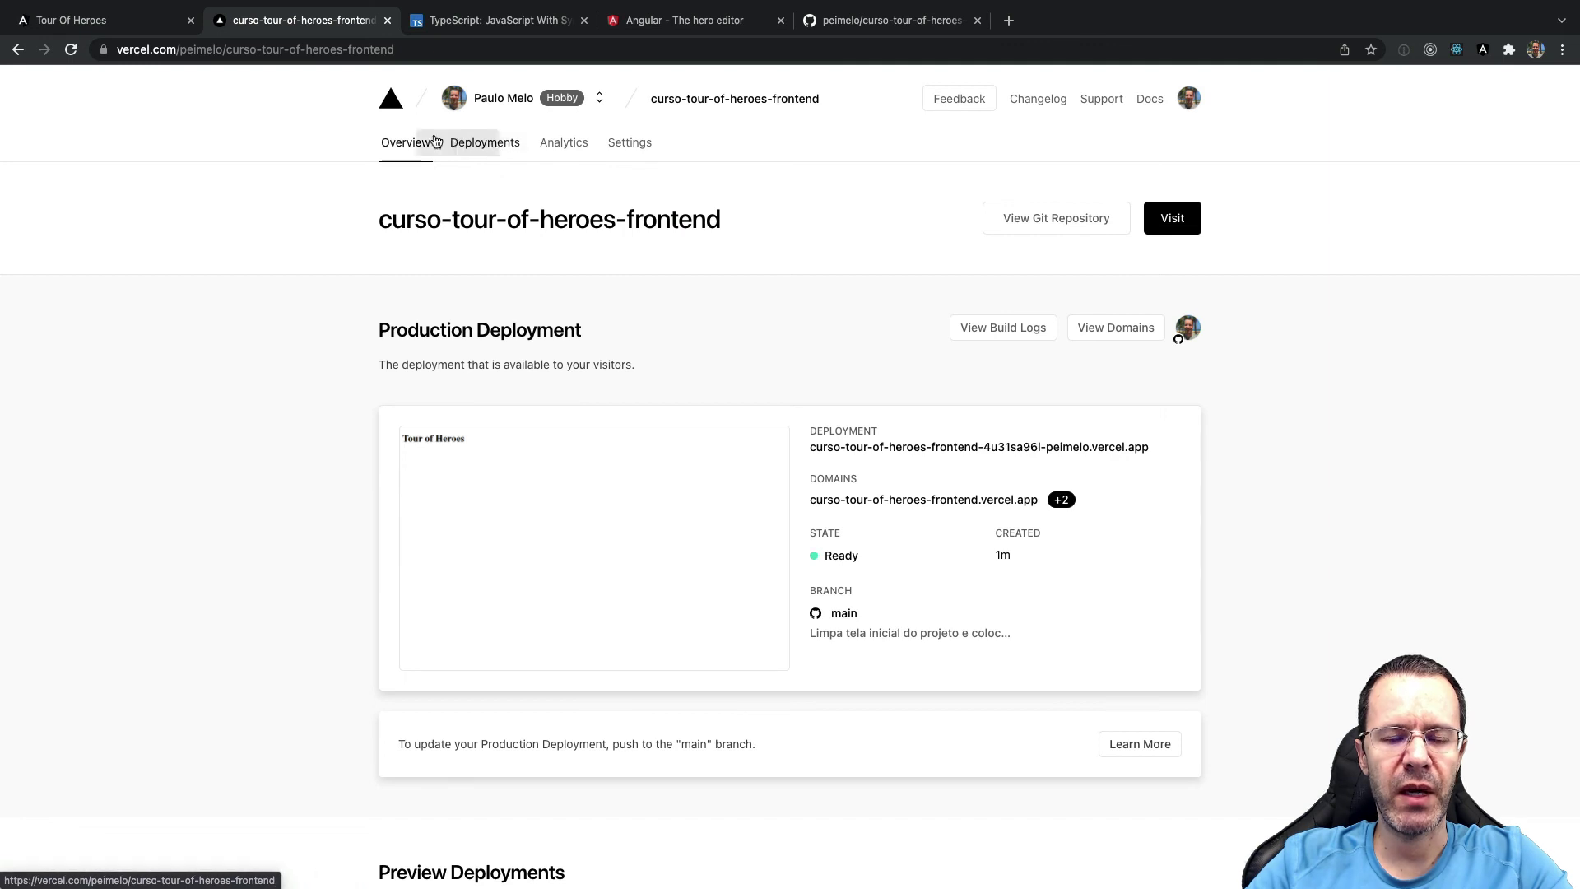
Open the project's Settings at the Domains section
left_click(509, 151)
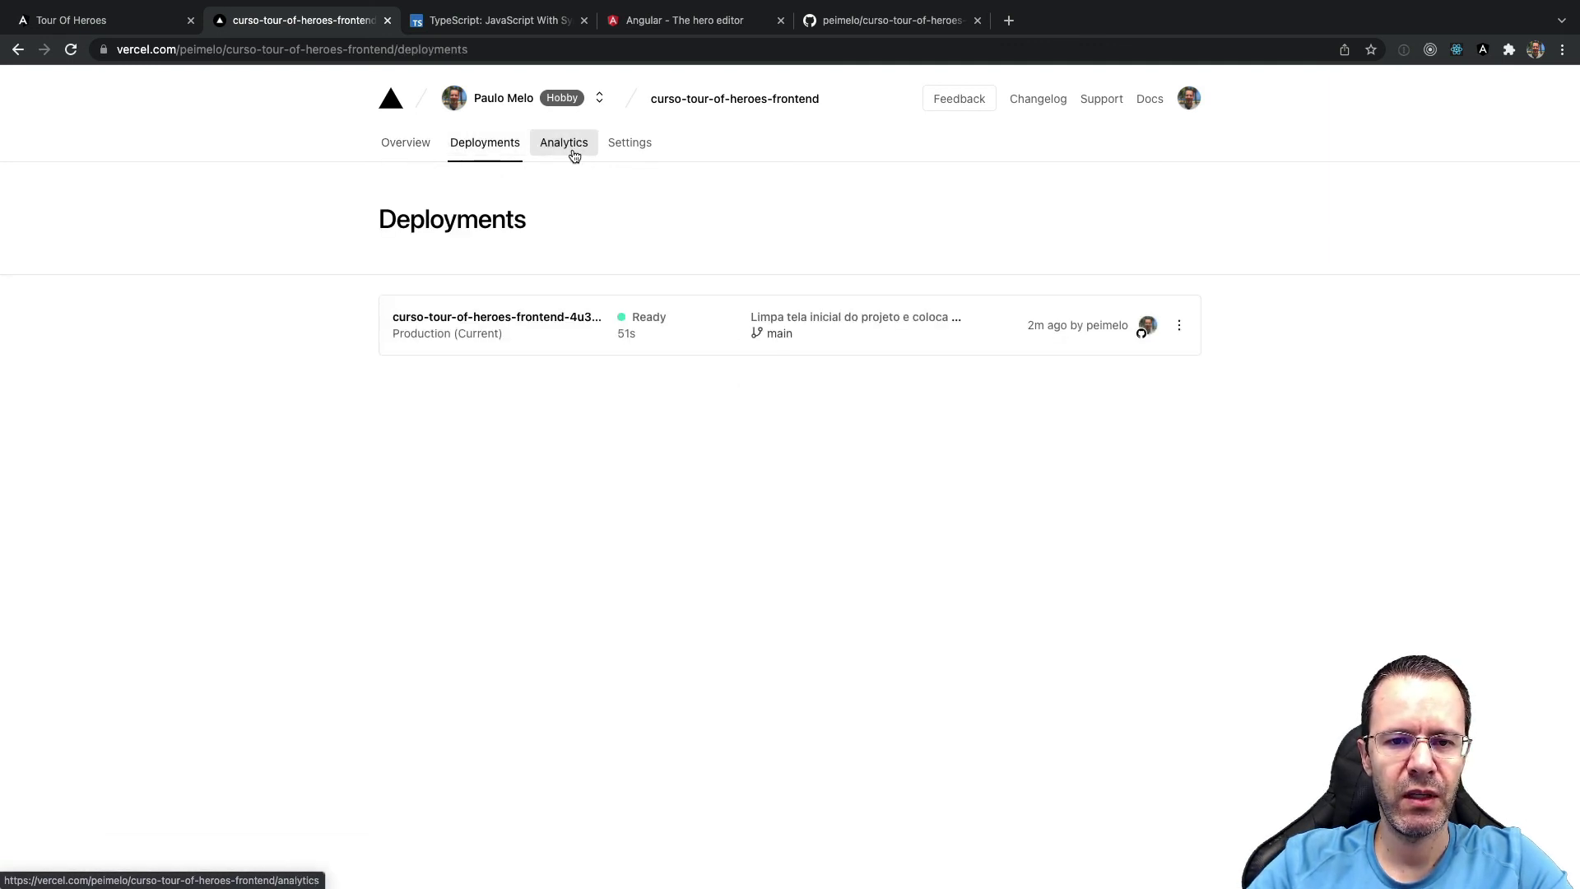
left_click(639, 155)
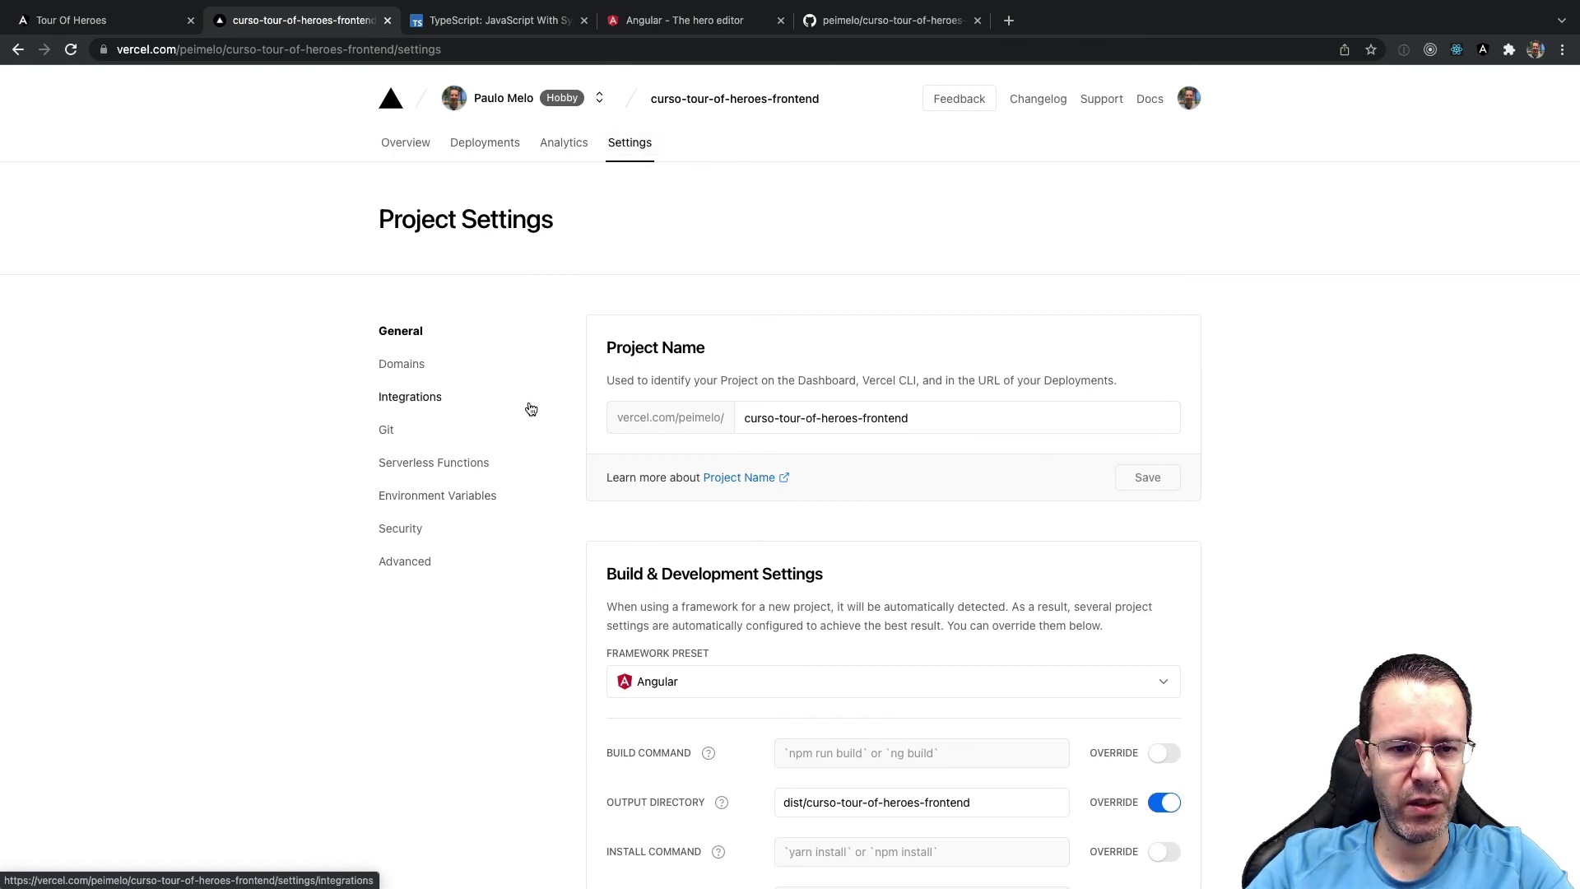
left_click(422, 368)
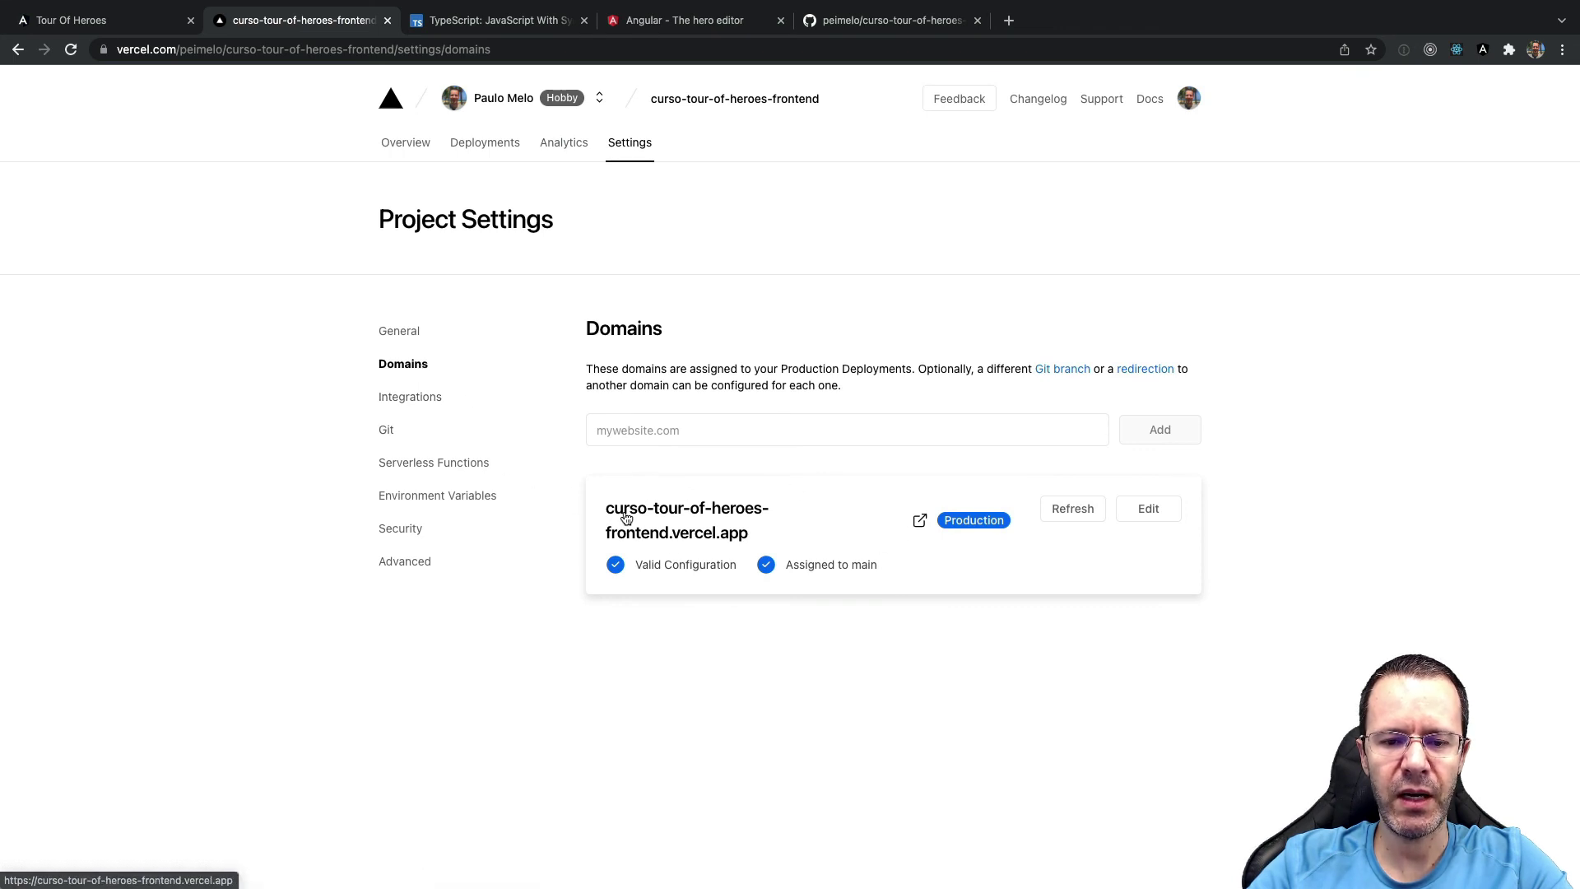
Edit the curso-tour-of-heroes-frontend.vercel.app domain, check General settings, then return to Domains
left_click(1156, 509)
scroll(1266, 520, "down", 2)
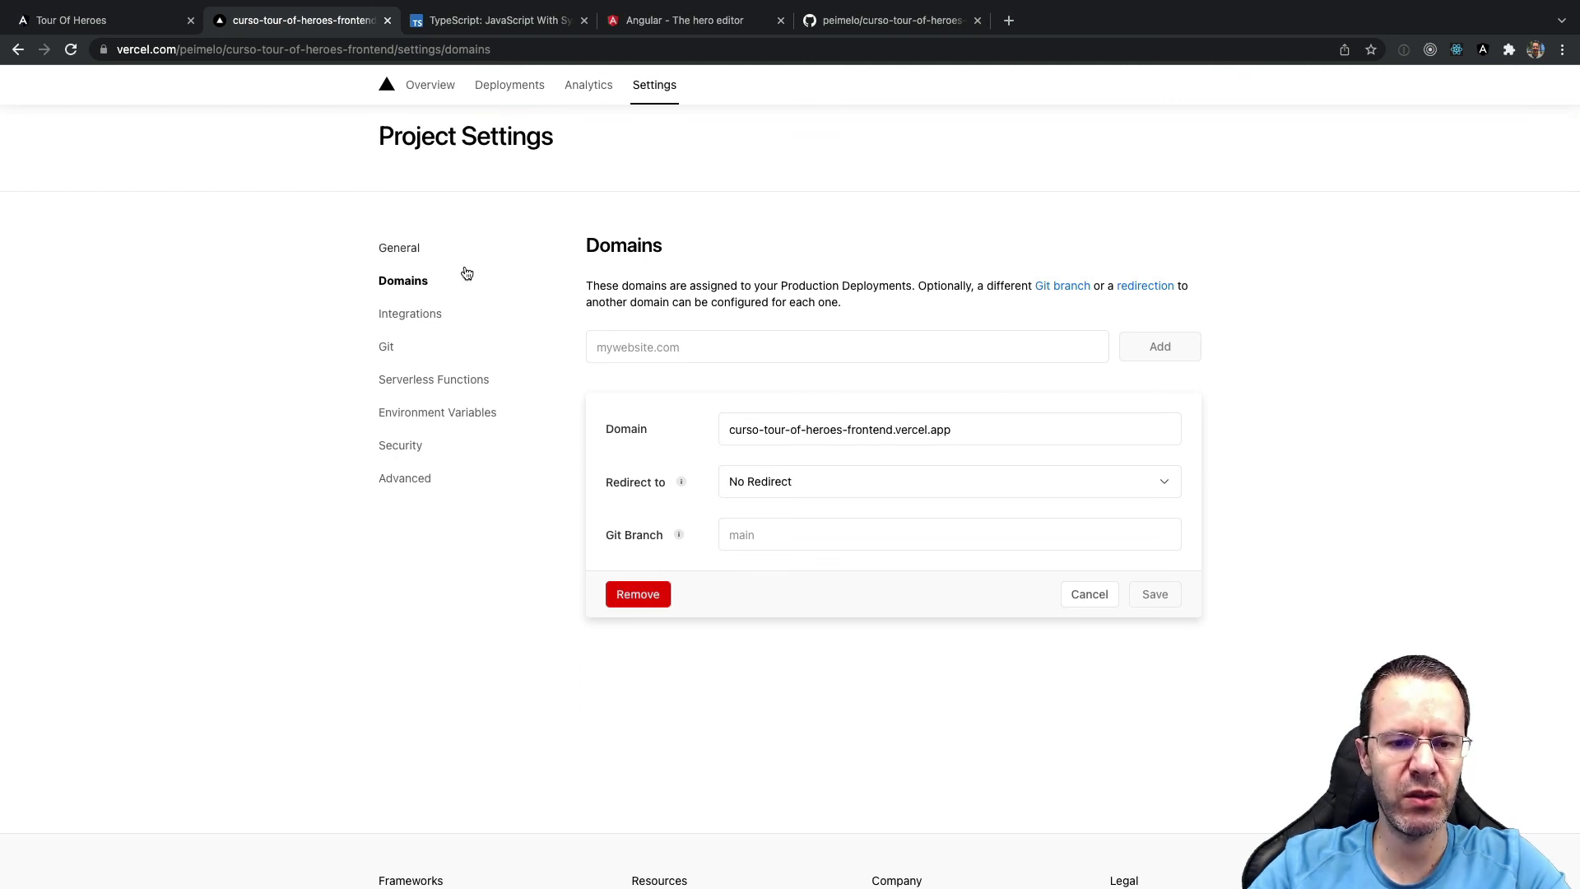
scroll(465, 272, "up", 1)
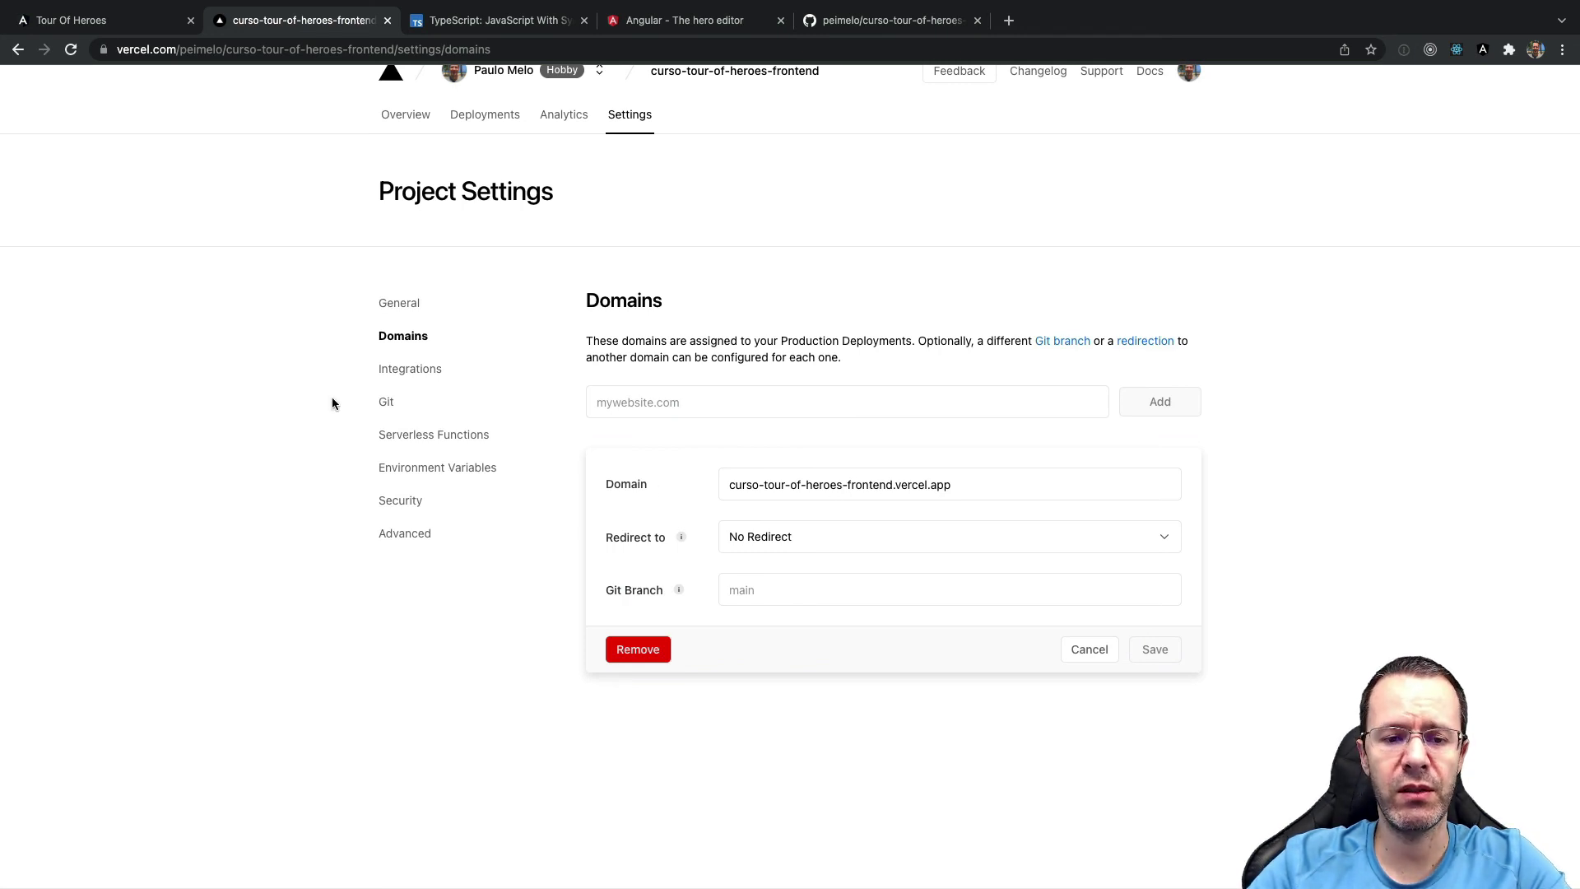
left_click(402, 306)
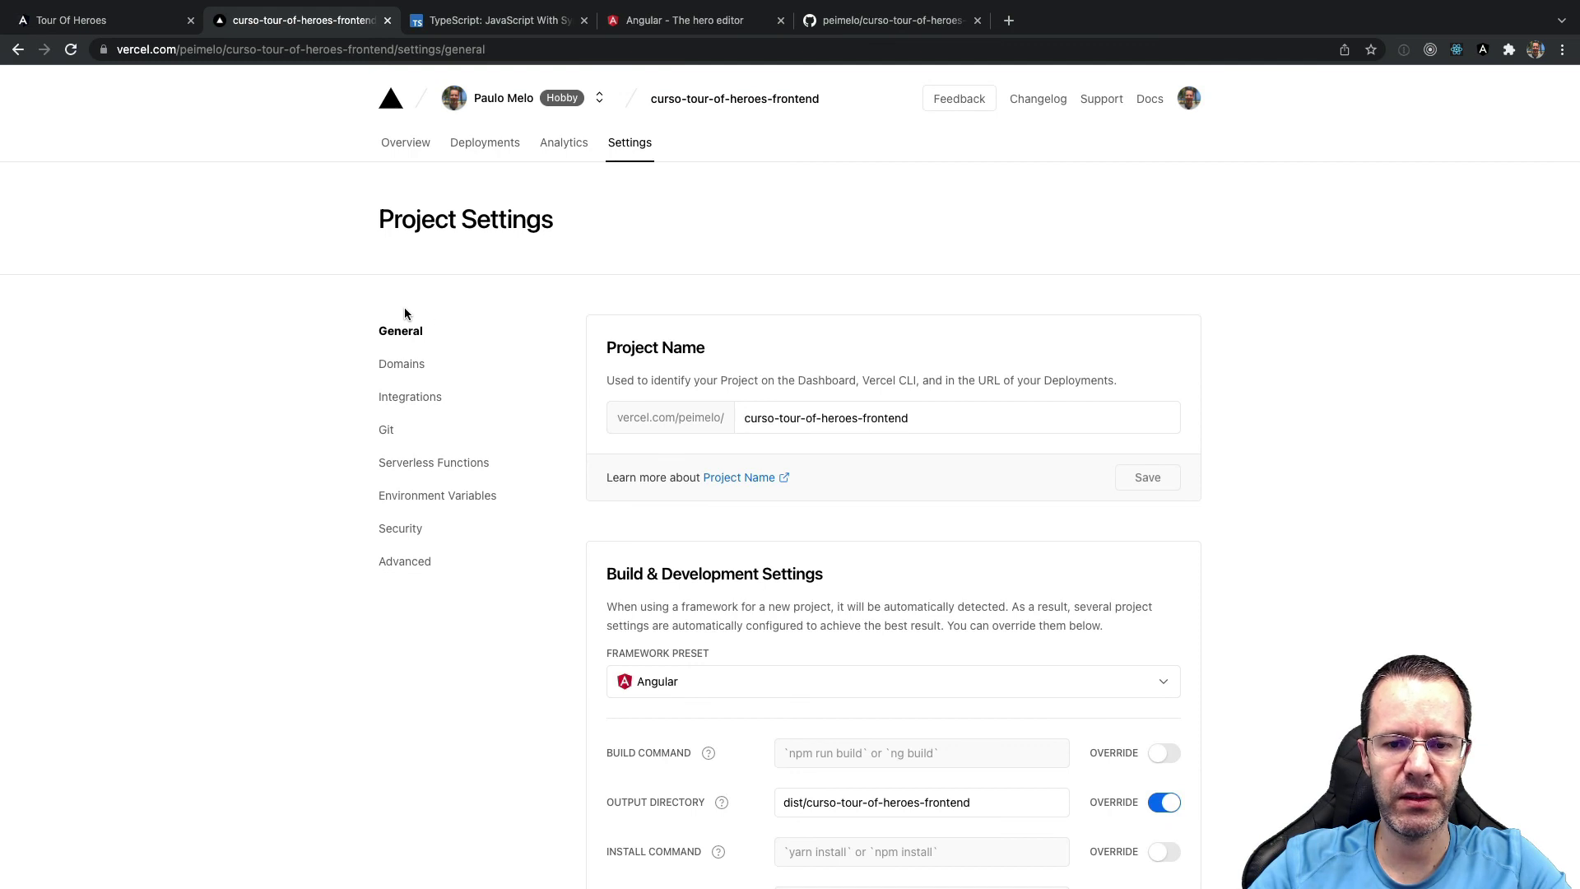
scroll(558, 483, "down", 1)
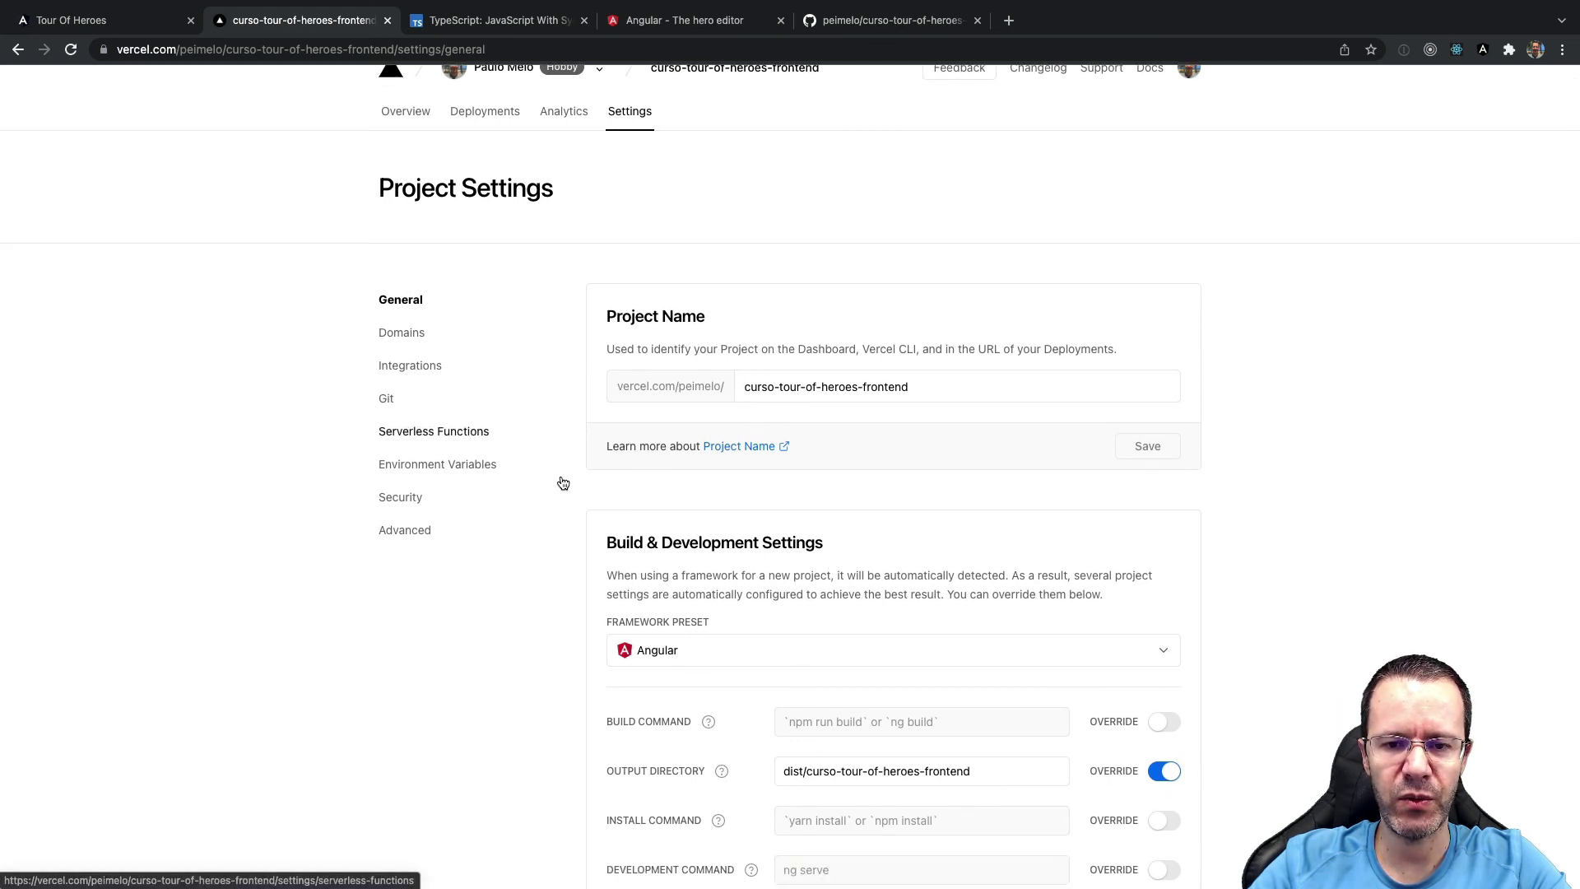
scroll(560, 483, "up", 1)
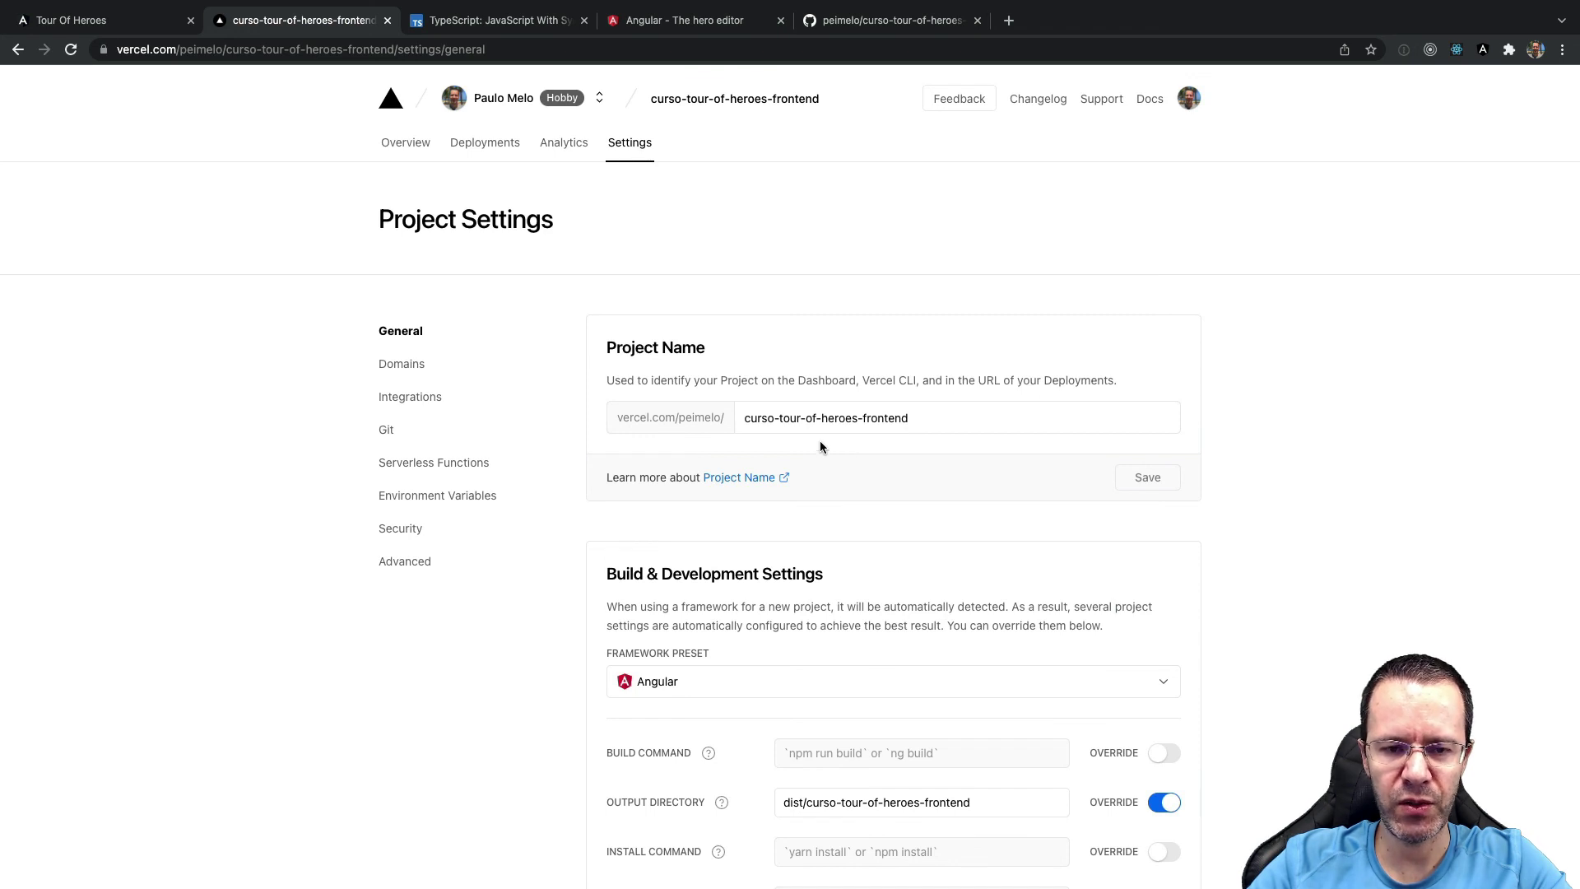
left_click(404, 363)
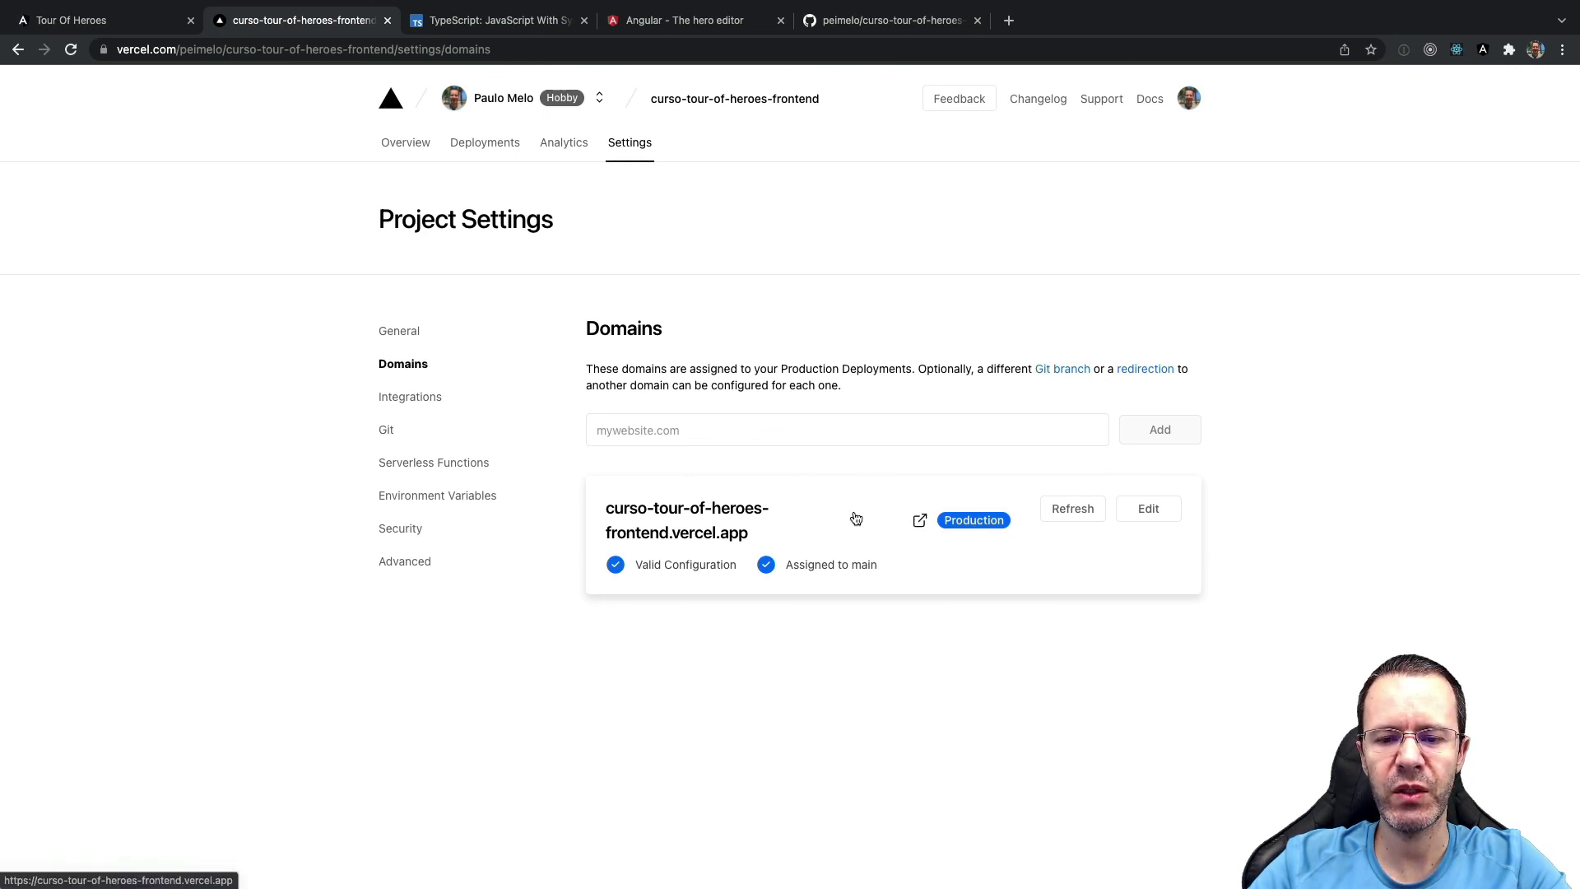
Open the live Tour of Heroes app at curso-tour-of-heroes-frontend.vercel.app, then go back to Vercel
left_click(921, 523)
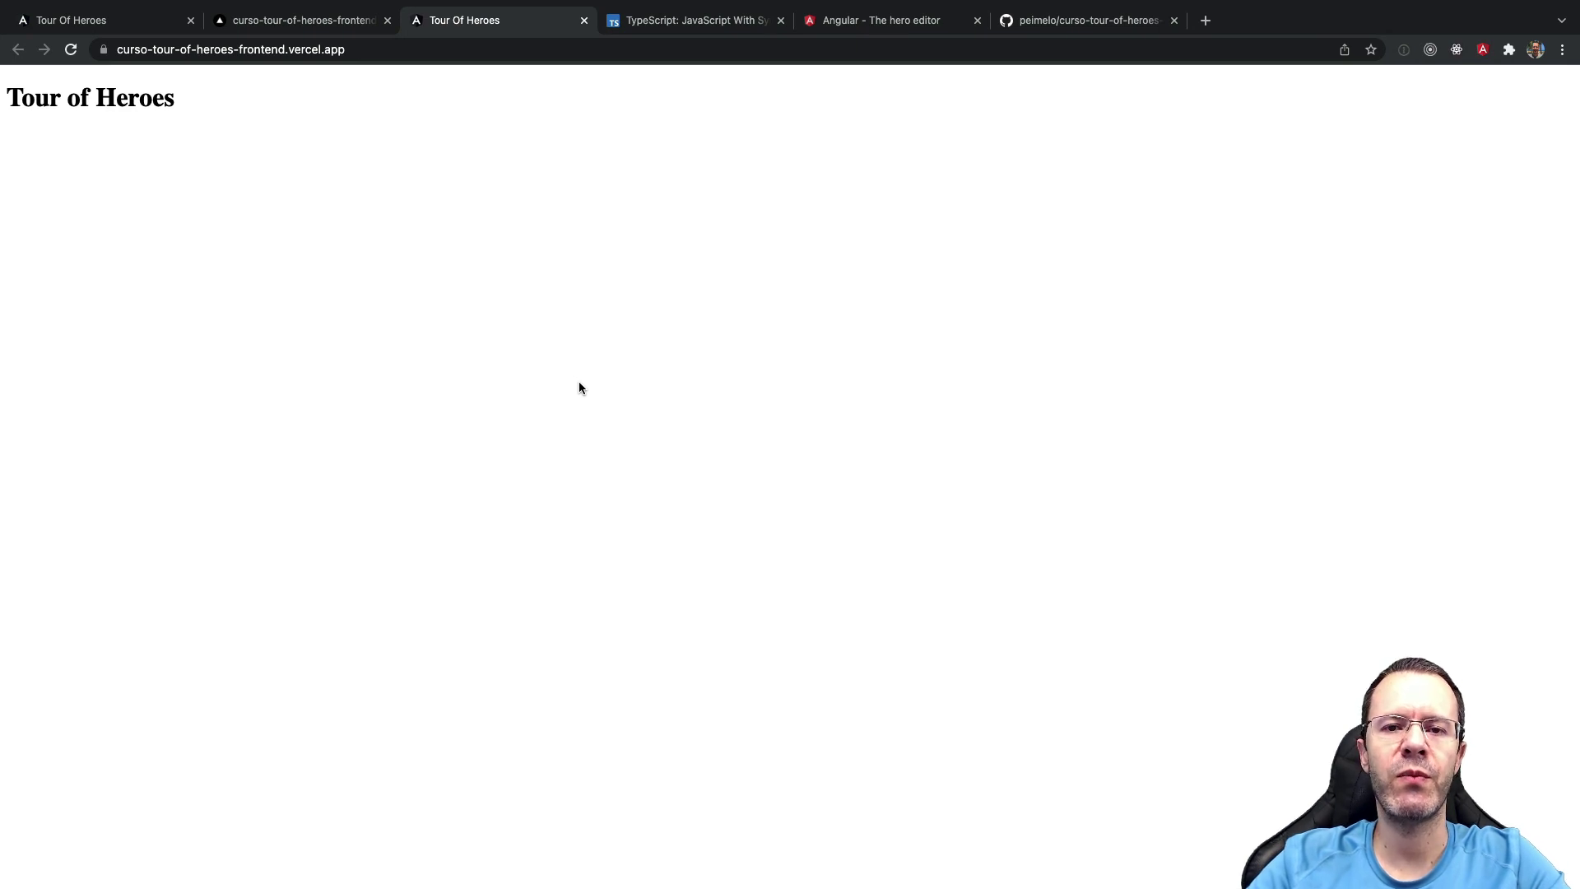
left_click(327, 19)
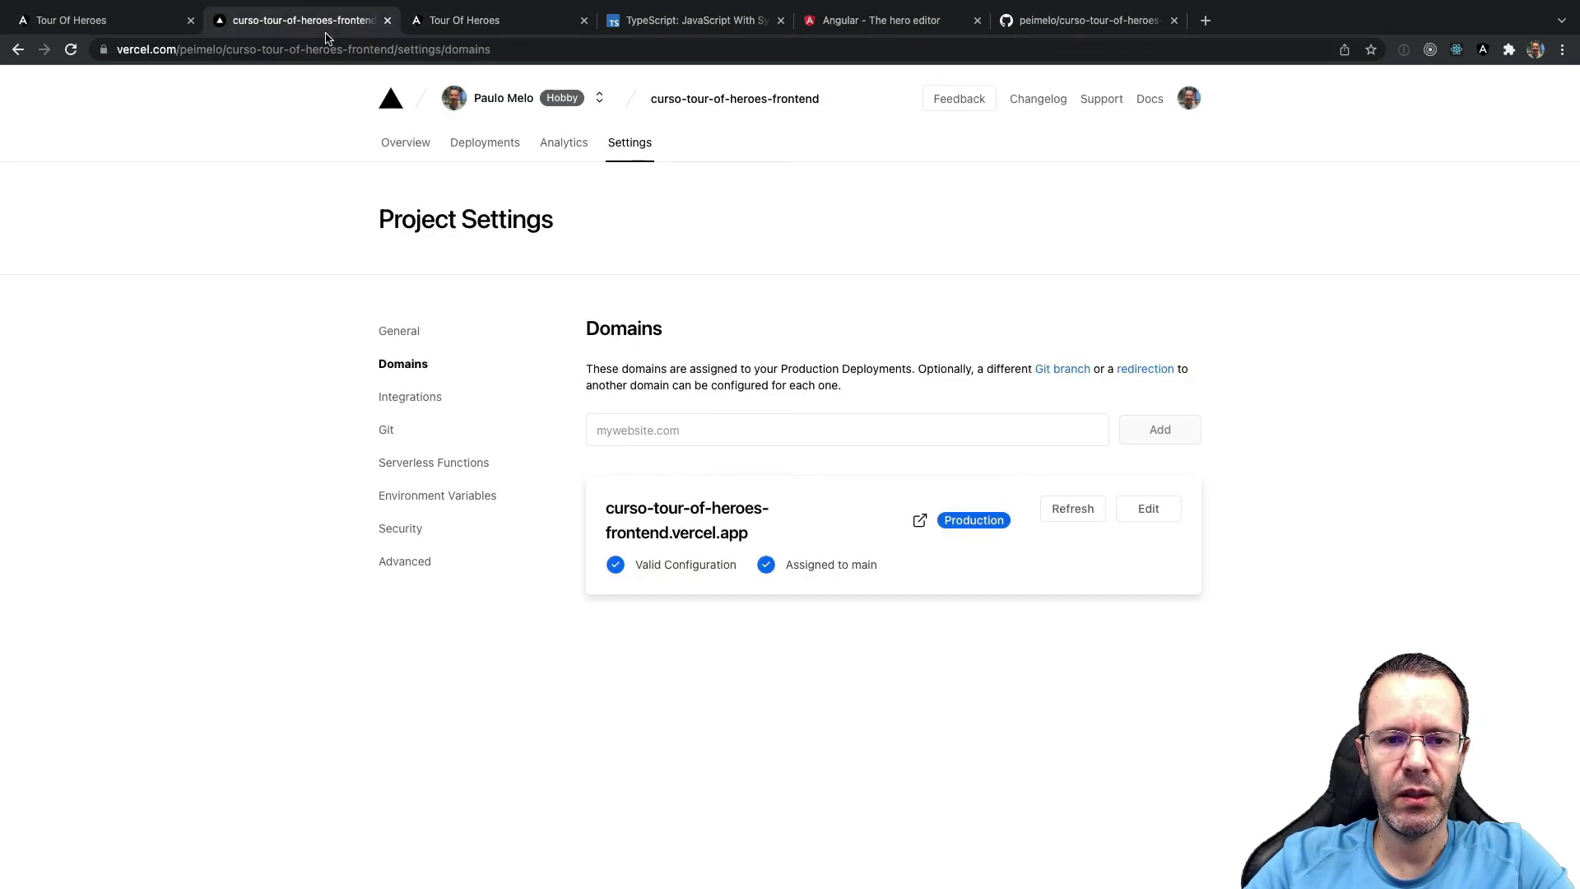